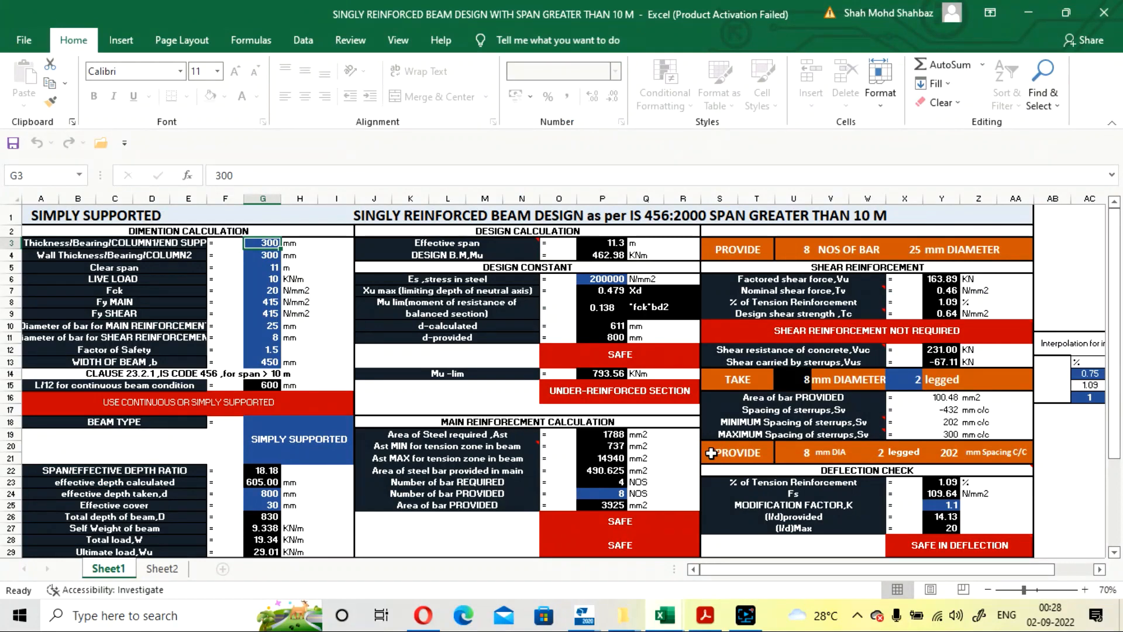
click(745, 617)
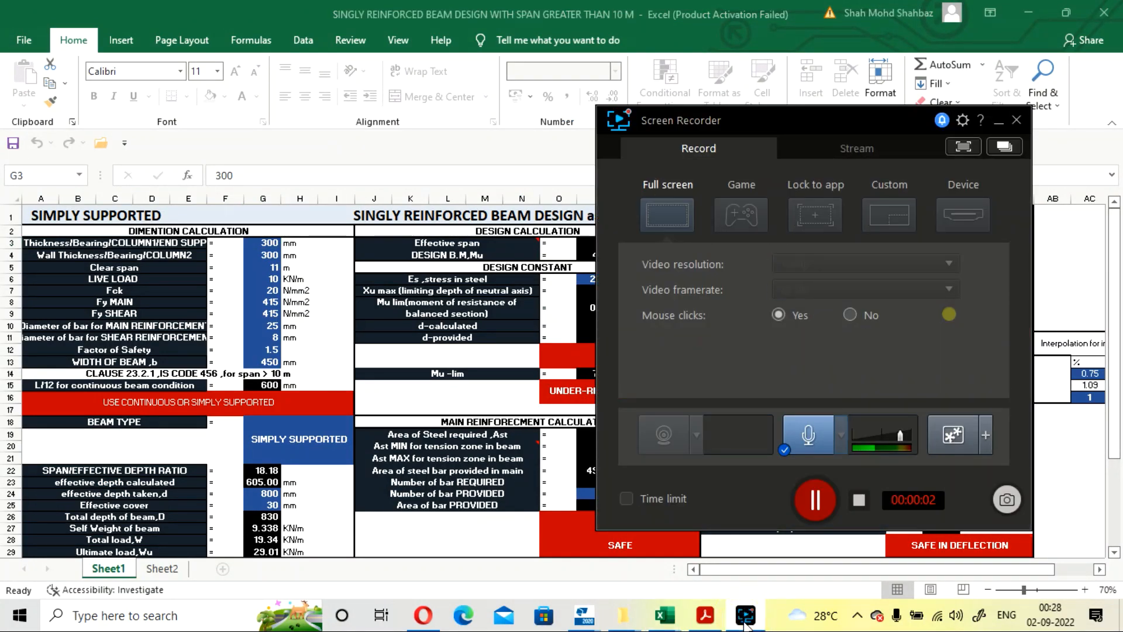
click(745, 621)
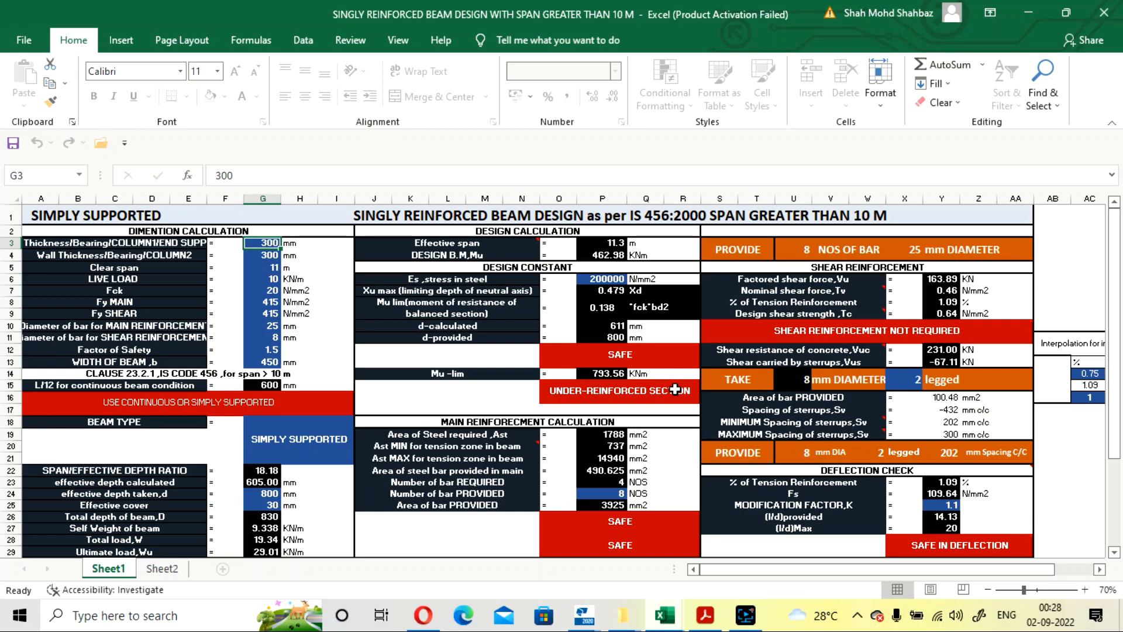
- Review the beam dimension inputs such as support thickness, wall thickness and clear span
key(Down)
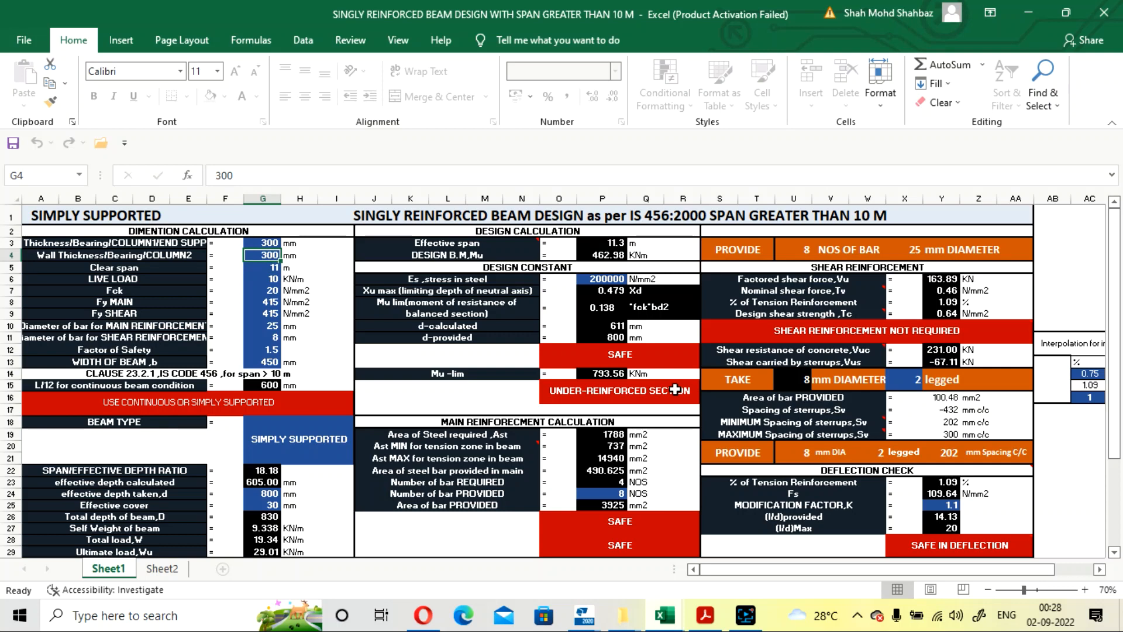
key(Down)
key(Down)
key(Down)
key(Up)
key(Up)
key(Up)
key(Up)
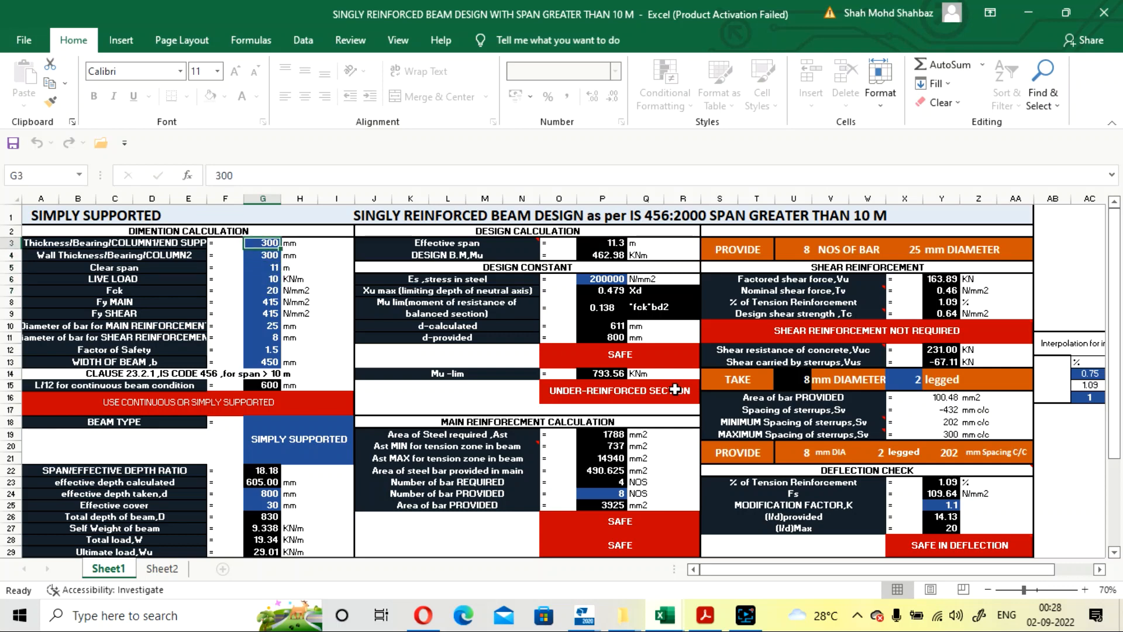
key(Down)
key(Down)
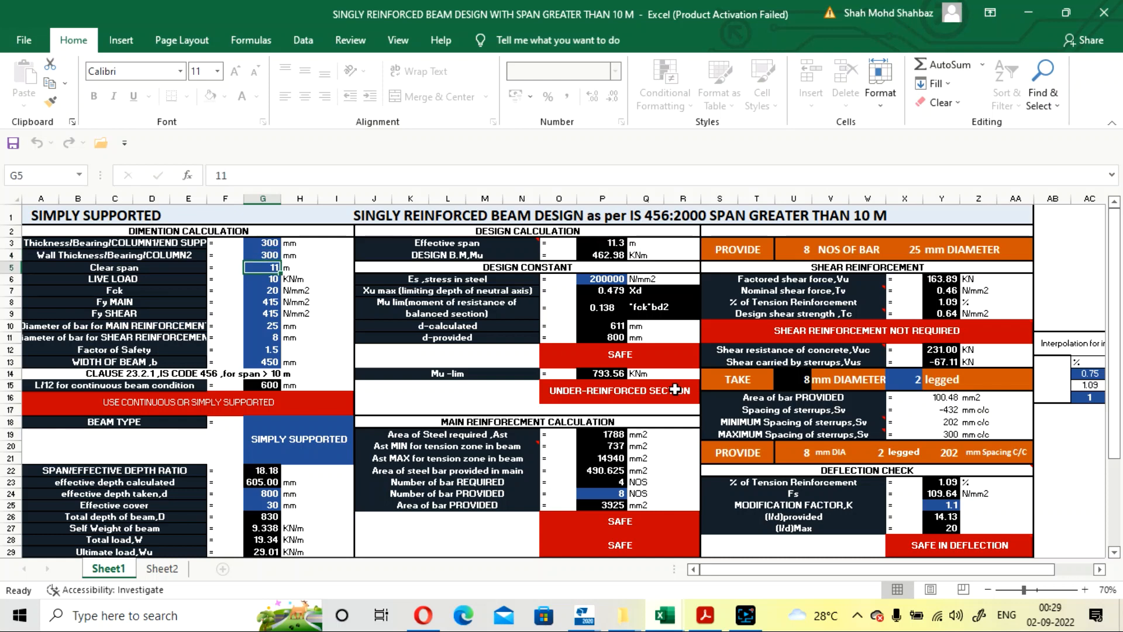
key(Up)
key(Up)
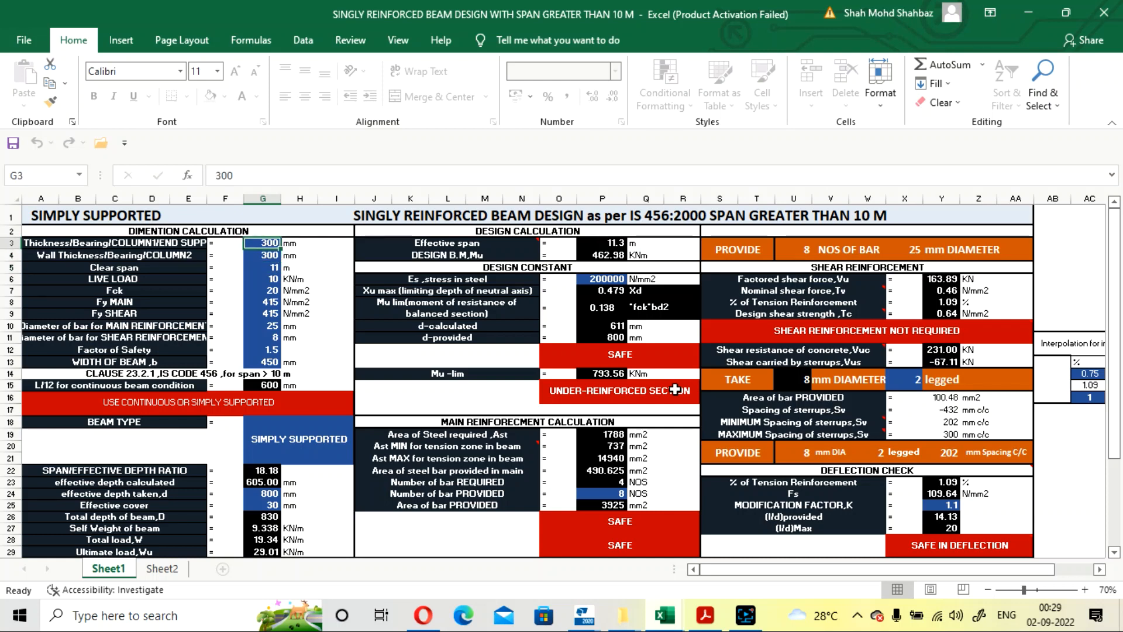
- Examine the beam reinforcement detail drawing on Sheet2, then return to Sheet1
click(174, 572)
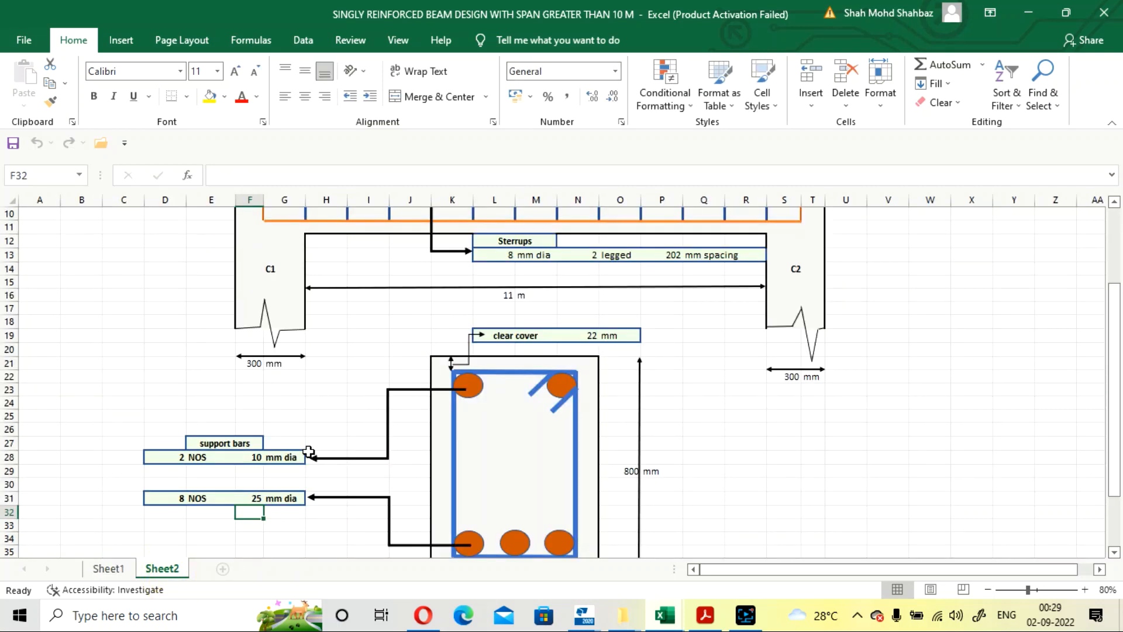
scroll(307, 453, up, 2)
scroll(275, 383, up, 1)
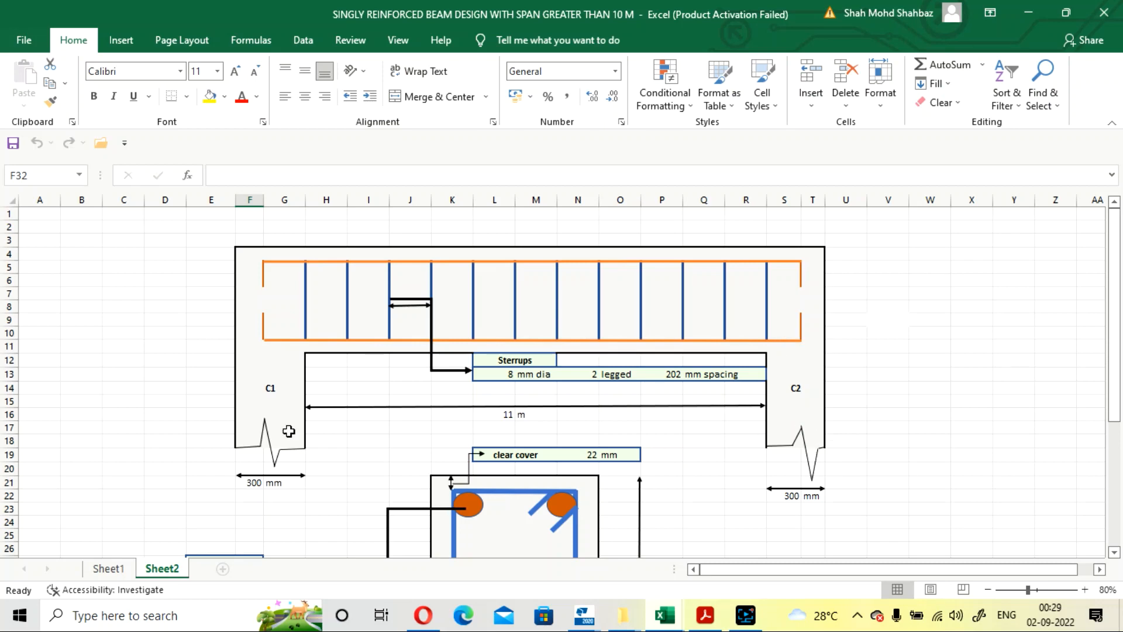
scroll(292, 424, down, 1)
scroll(292, 424, up, 1)
click(119, 569)
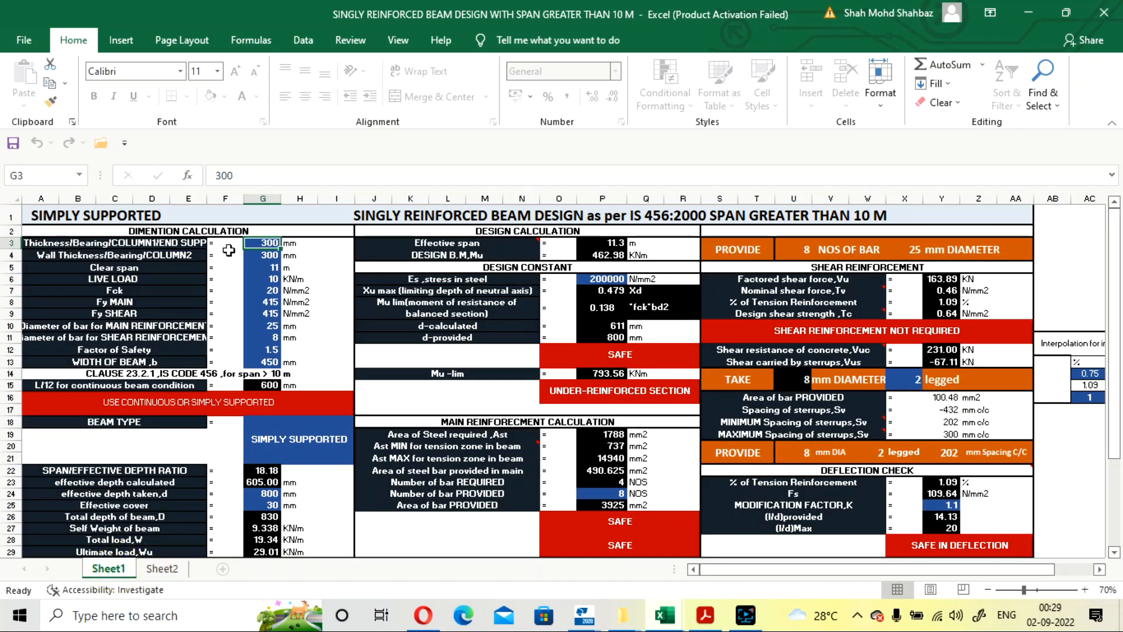
click(159, 588)
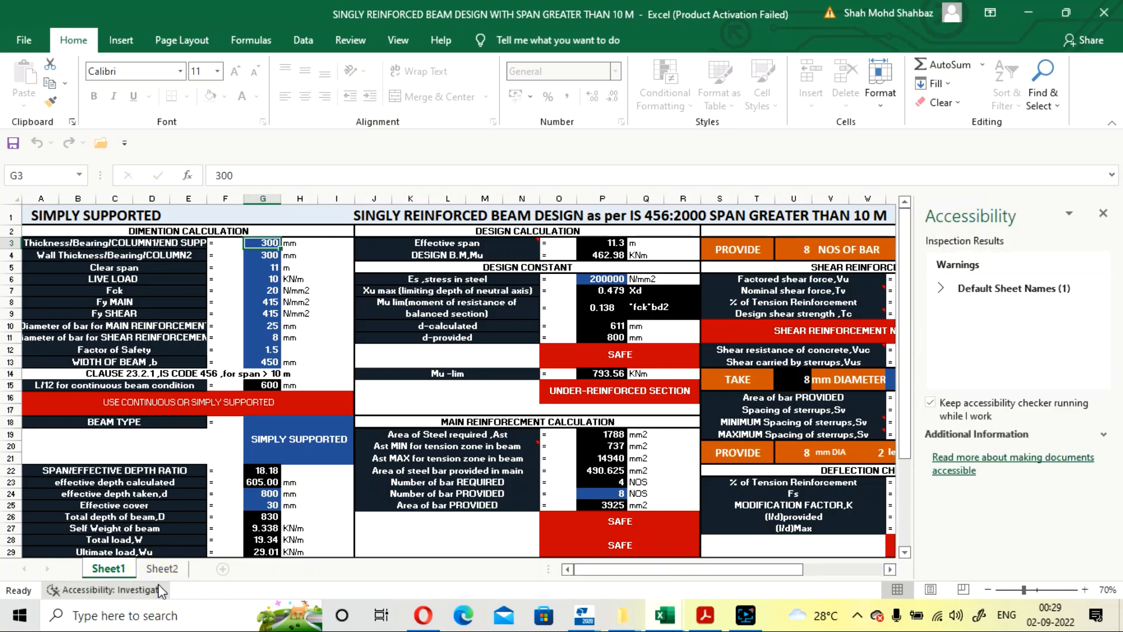
click(1103, 213)
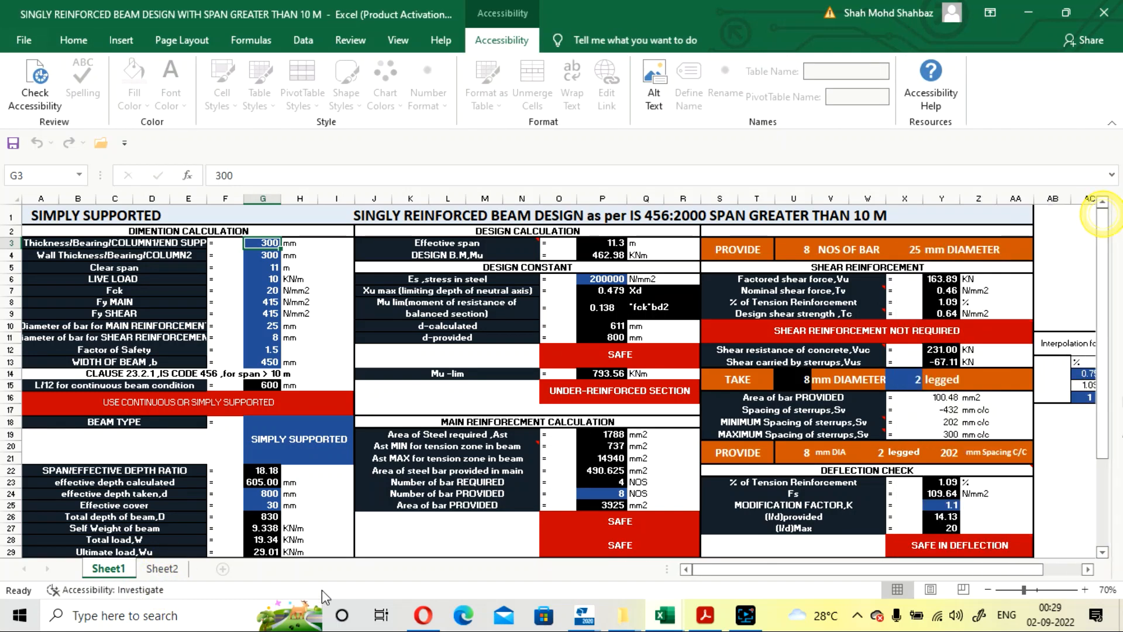
click(162, 569)
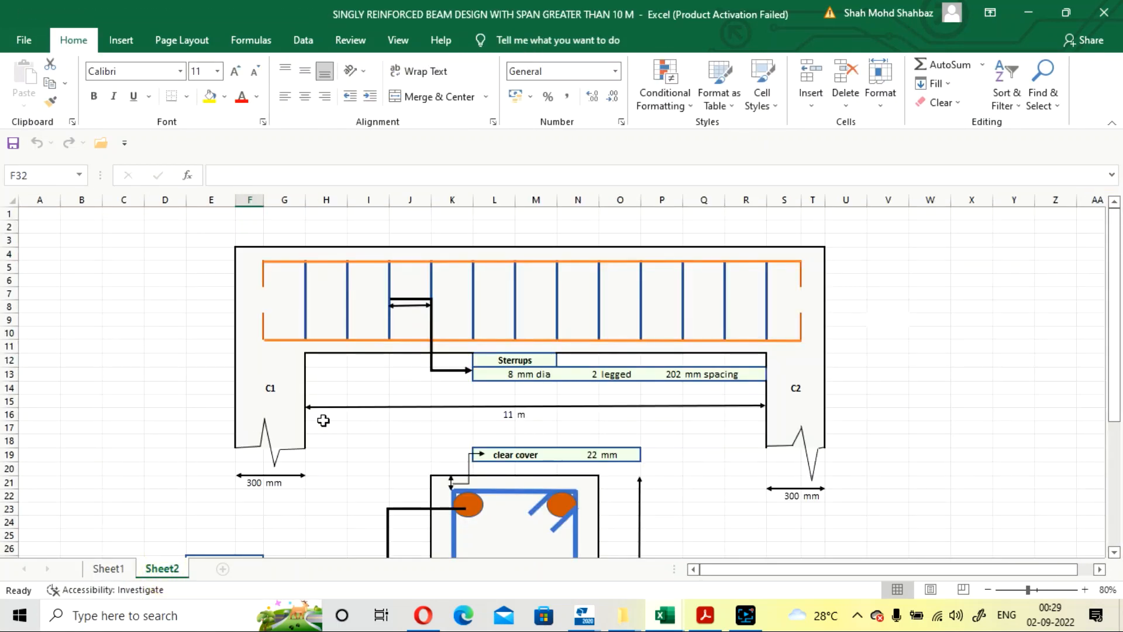
click(108, 568)
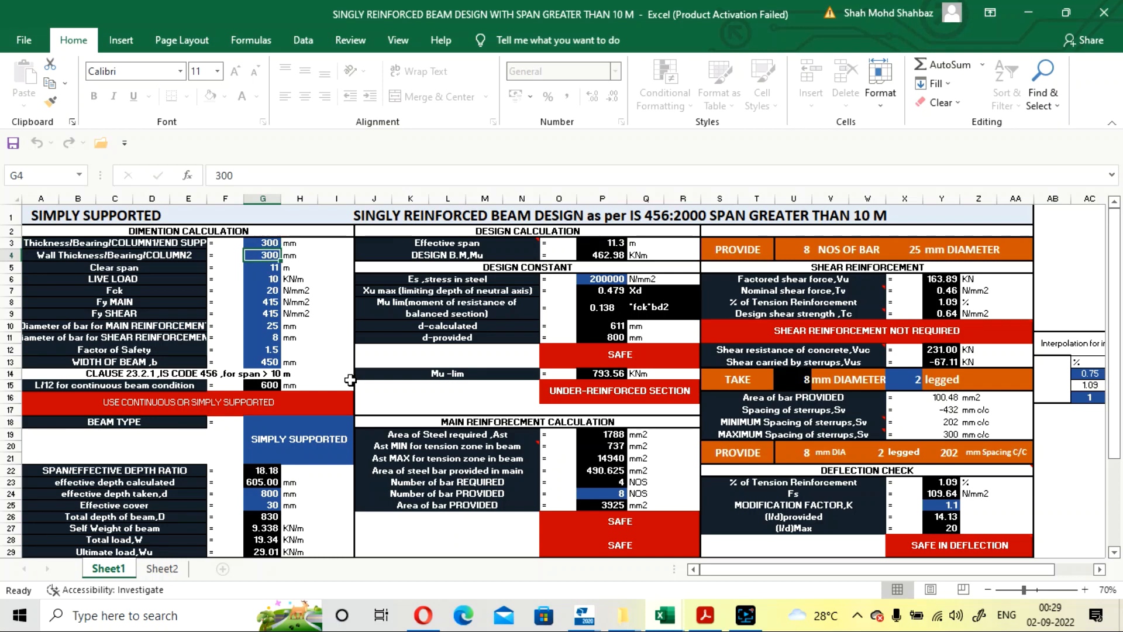
- Enter 300 mm as the thickness of the bearing column or end support
key(Left)
key(Up)
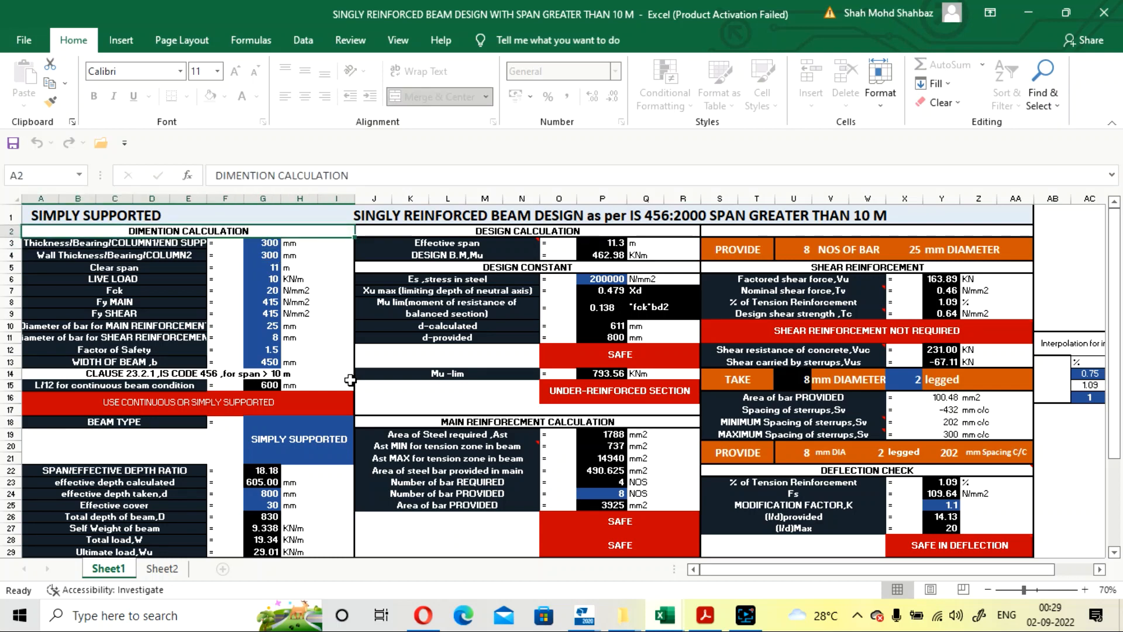
key(Down)
key(Left)
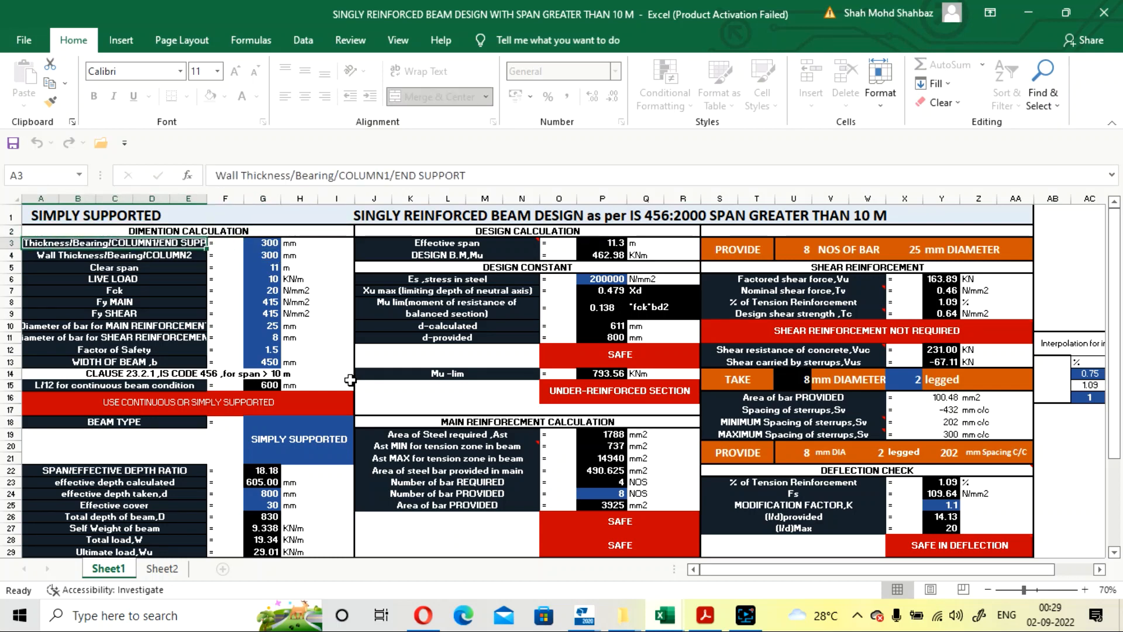
key(Right)
key(Right)
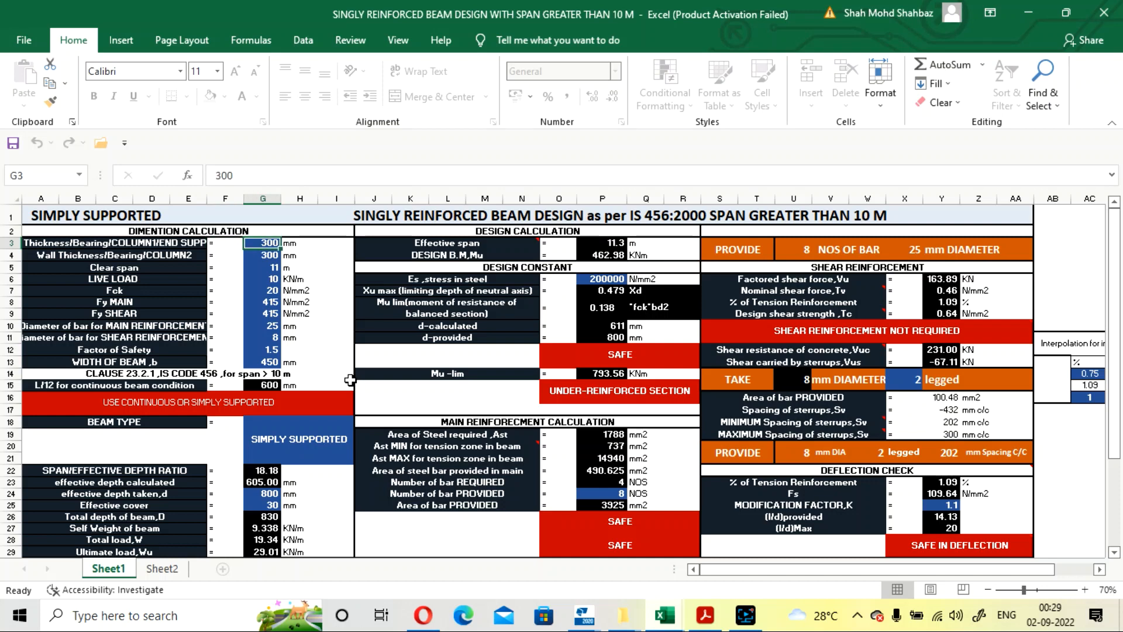
key(Down)
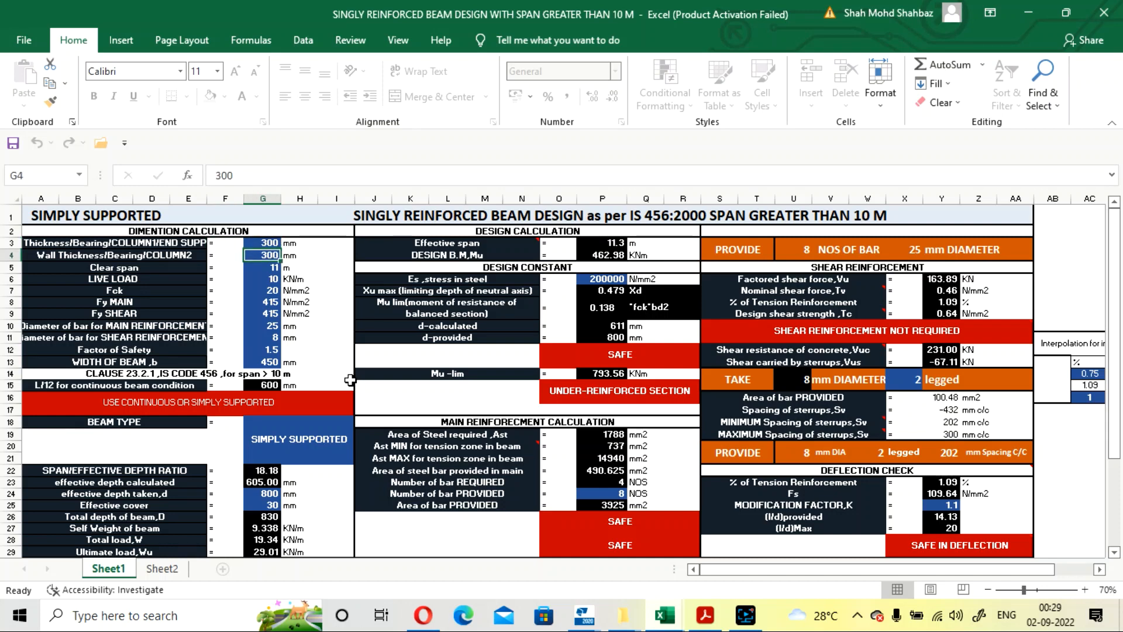
key(Up)
text(3)
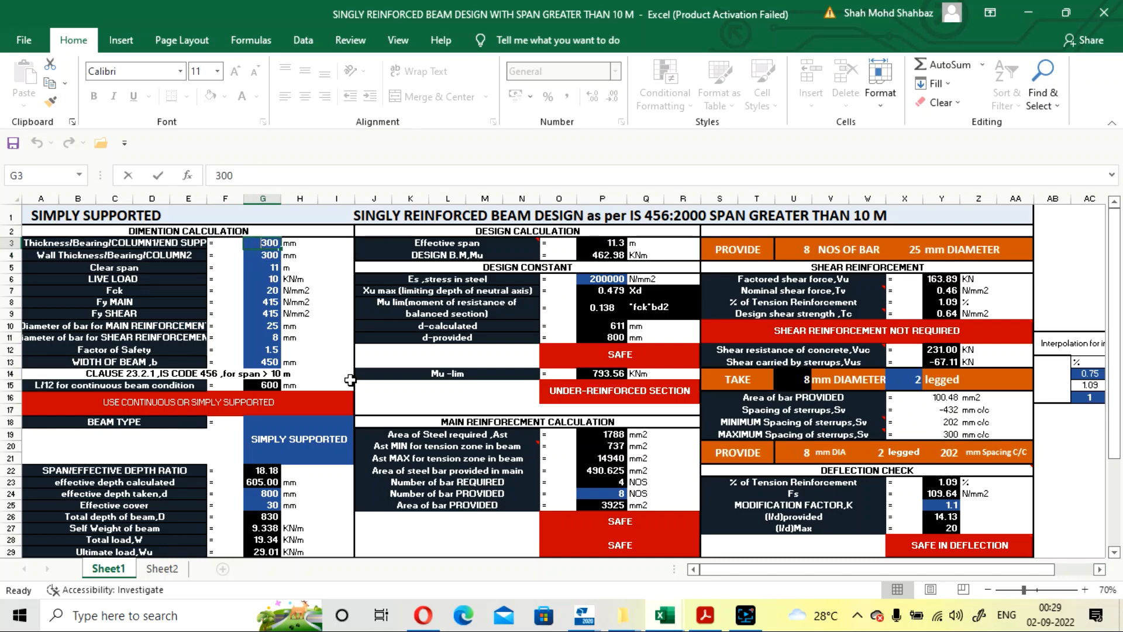
text(00)
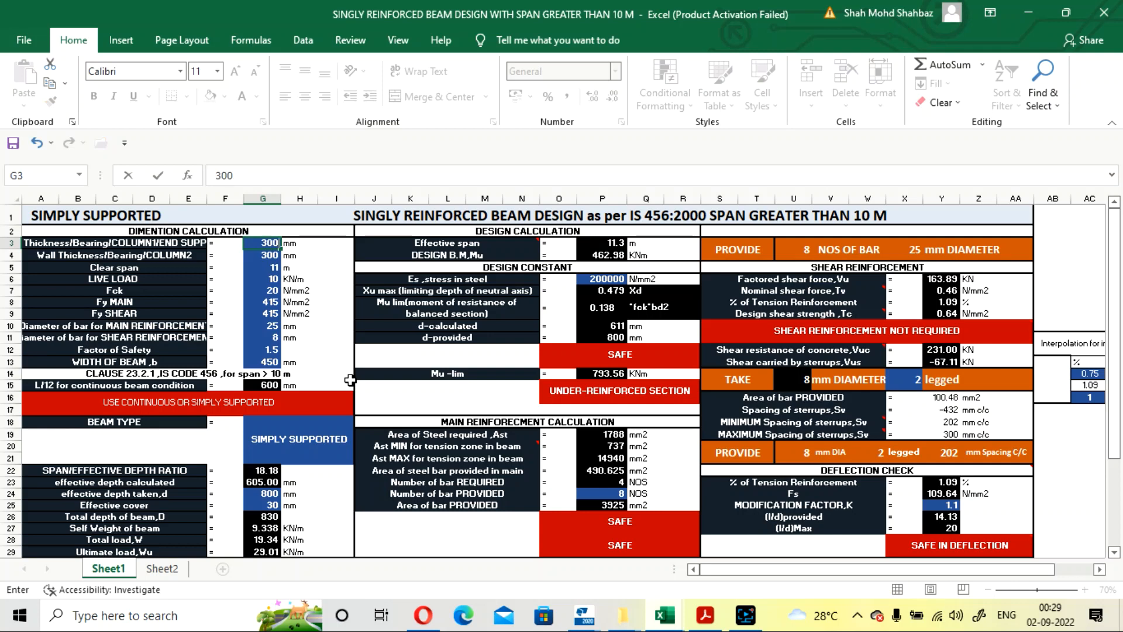
key(Return)
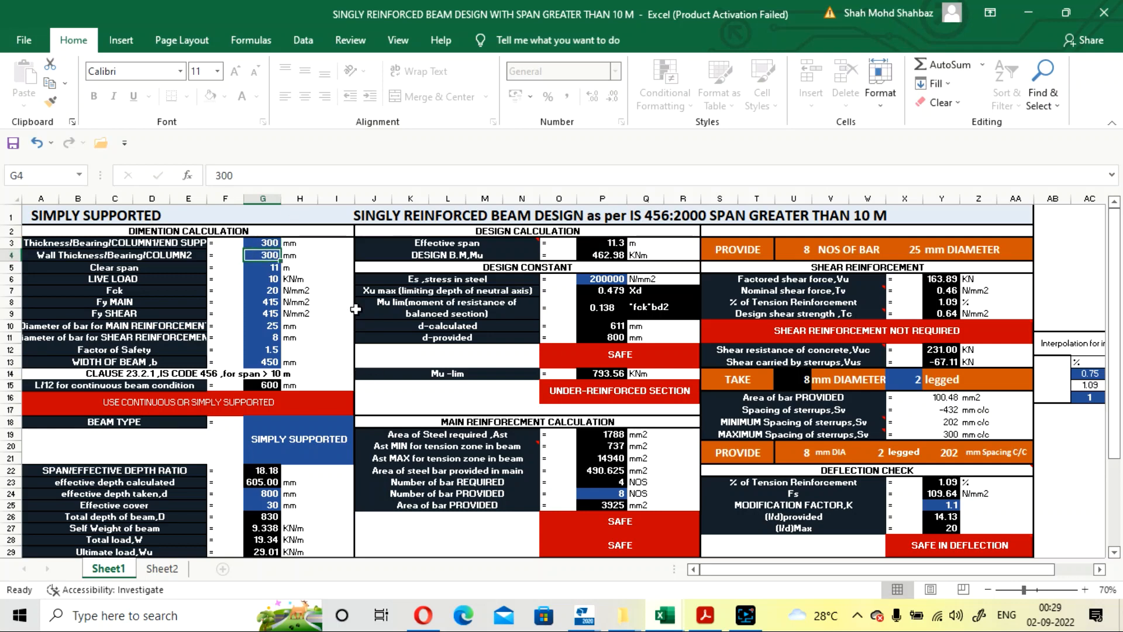
- Set the clear span to 12 m
key(Down)
key(Up)
key(Down)
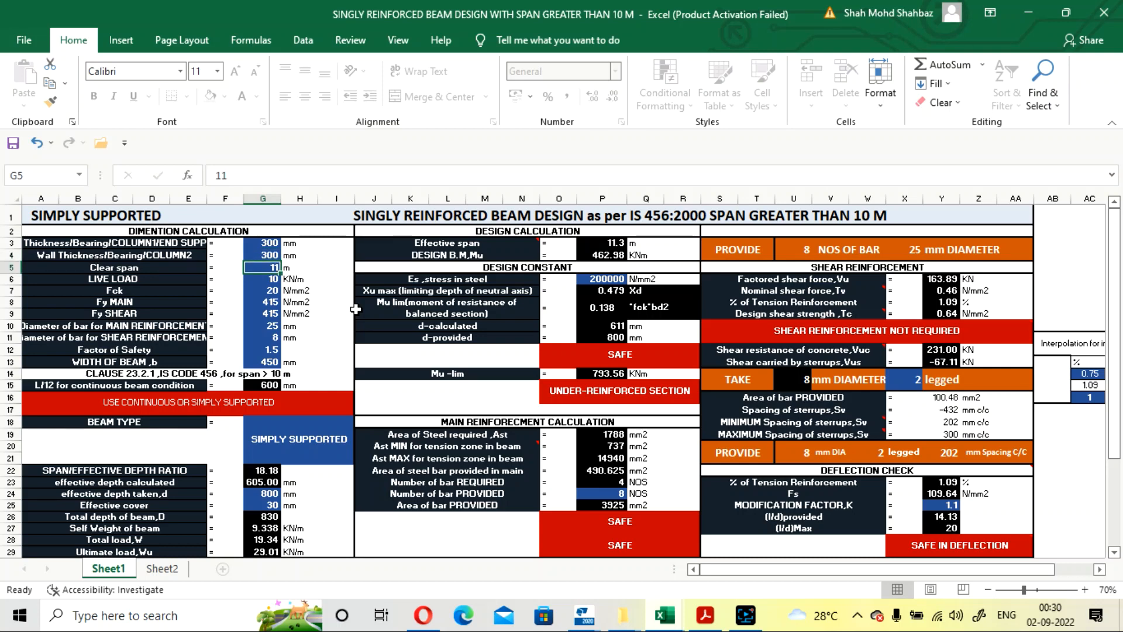
text(12)
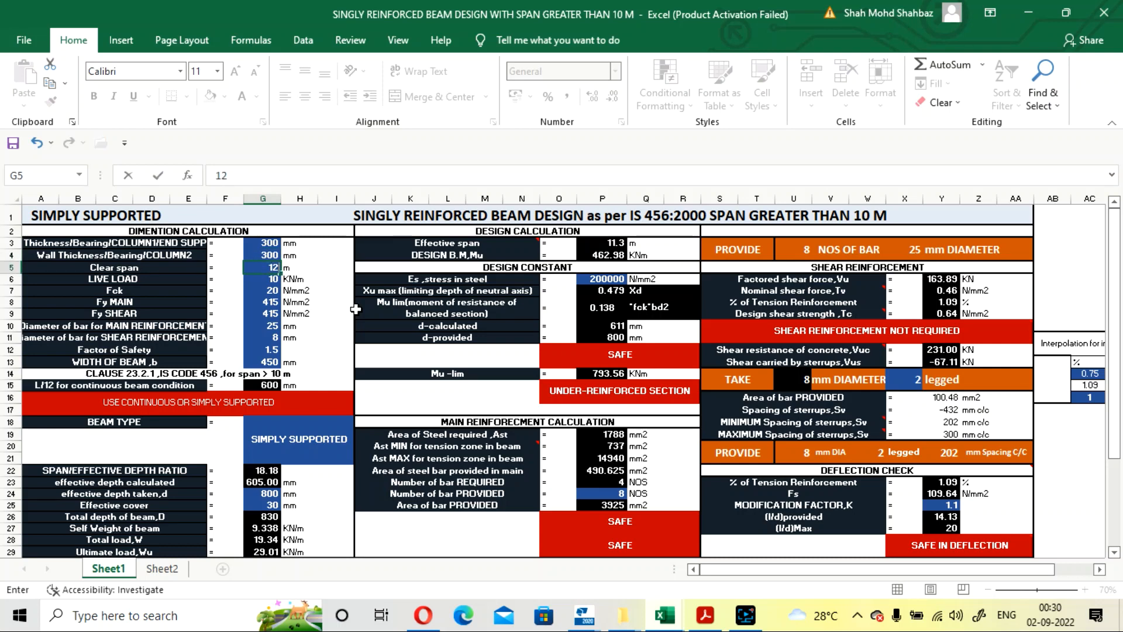
key(Return)
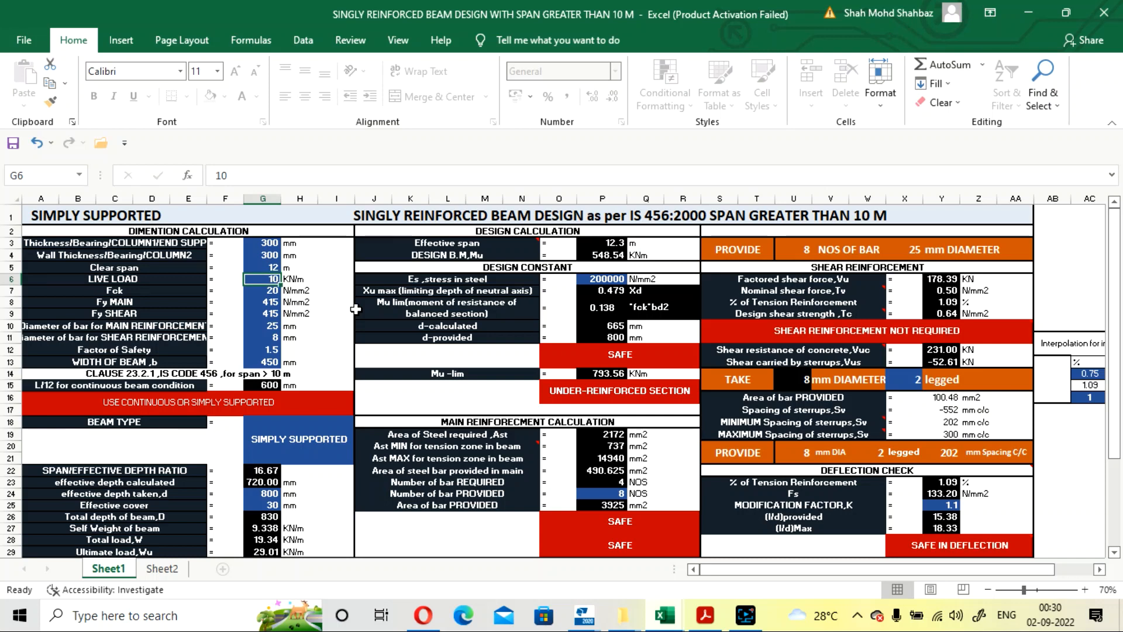
- Review the design results and the live load calculation inputs below the main table
key(Up)
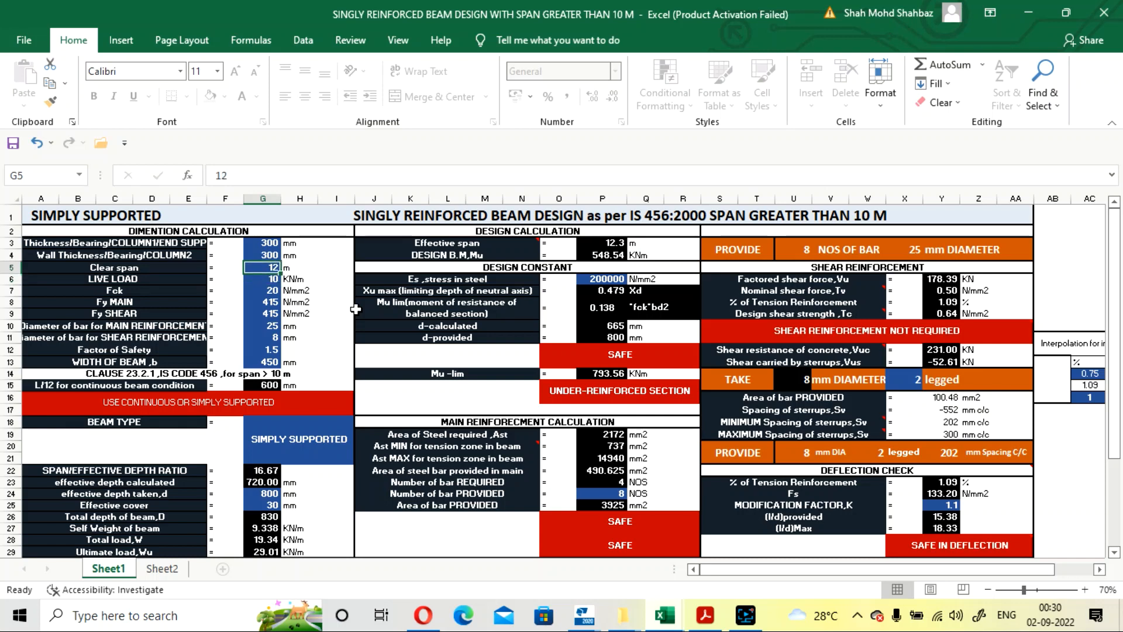
key(Down)
key(Down)
key(Down)
key(Up)
key(Up)
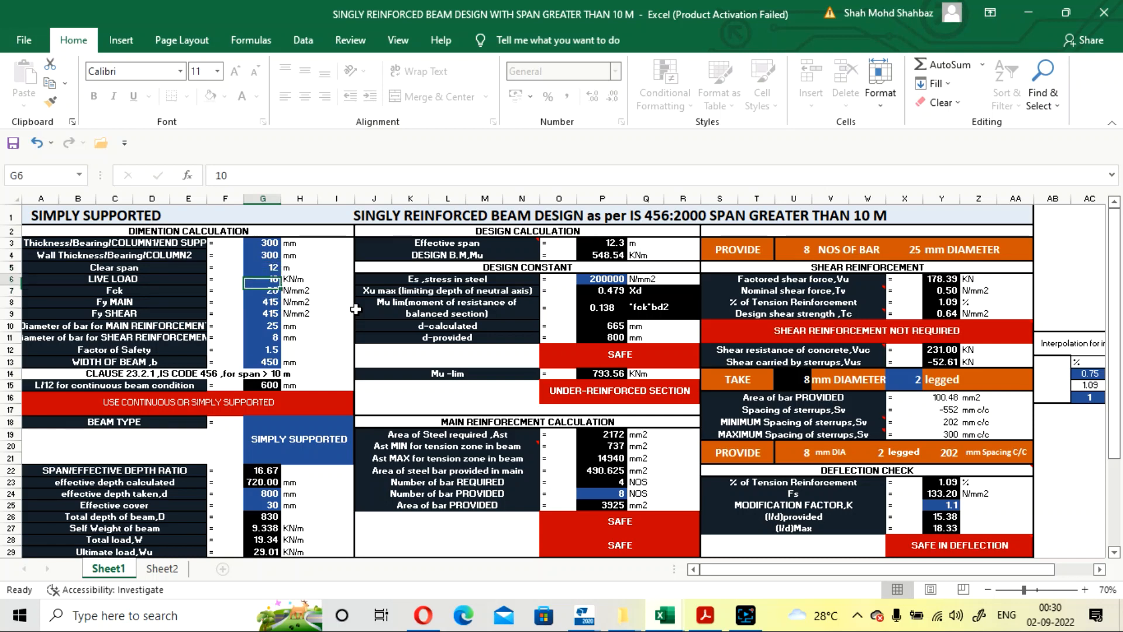
key(Down)
key(Down)
key(Down)
key(Down)
key(Down)
key(Down)
key(Down)
key(Down)
key(Down)
key(Down)
key(Down)
key(Down)
key(Down)
key(Down)
key(Down)
key(Down)
key(Down)
key(Down)
key(Down)
key(Down)
key(Down)
key(Down)
key(Down)
key(Down)
key(Down)
key(Down)
key(Down)
key(Down)
key(Down)
key(Down)
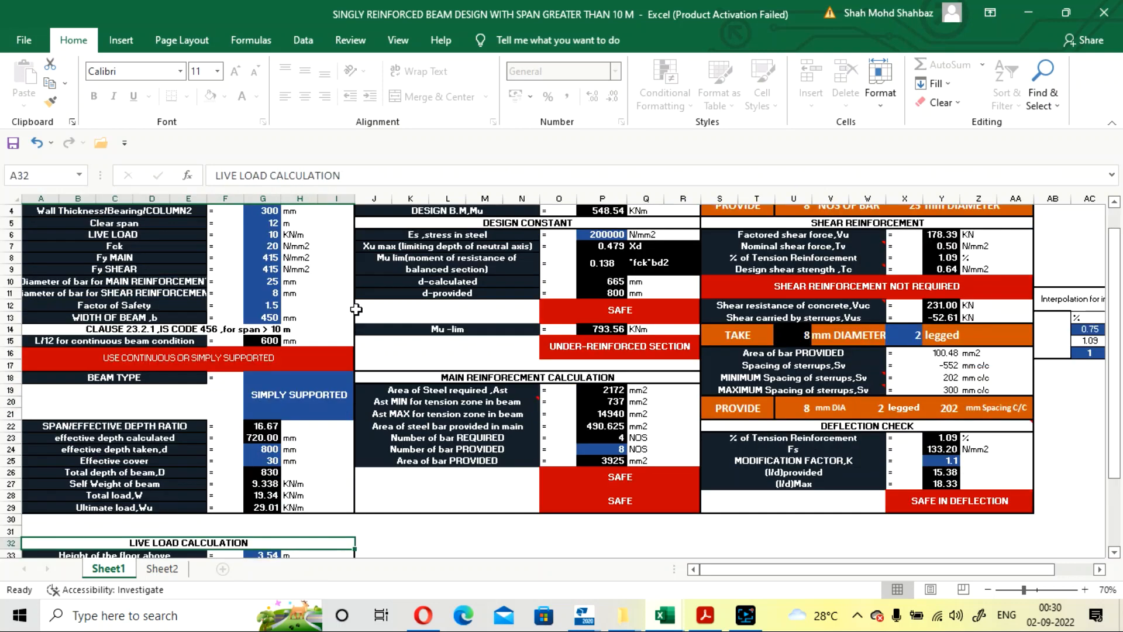
key(Up)
key(Up)
key(Up)
key(Up)
key(Up)
key(Up)
key(Up)
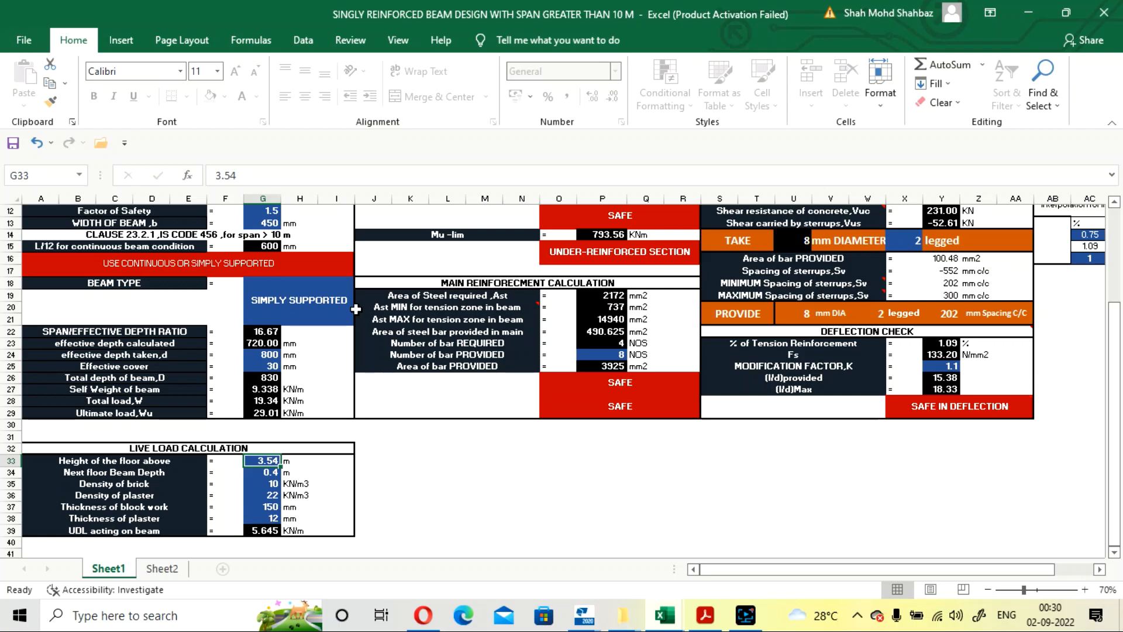
key(Down)
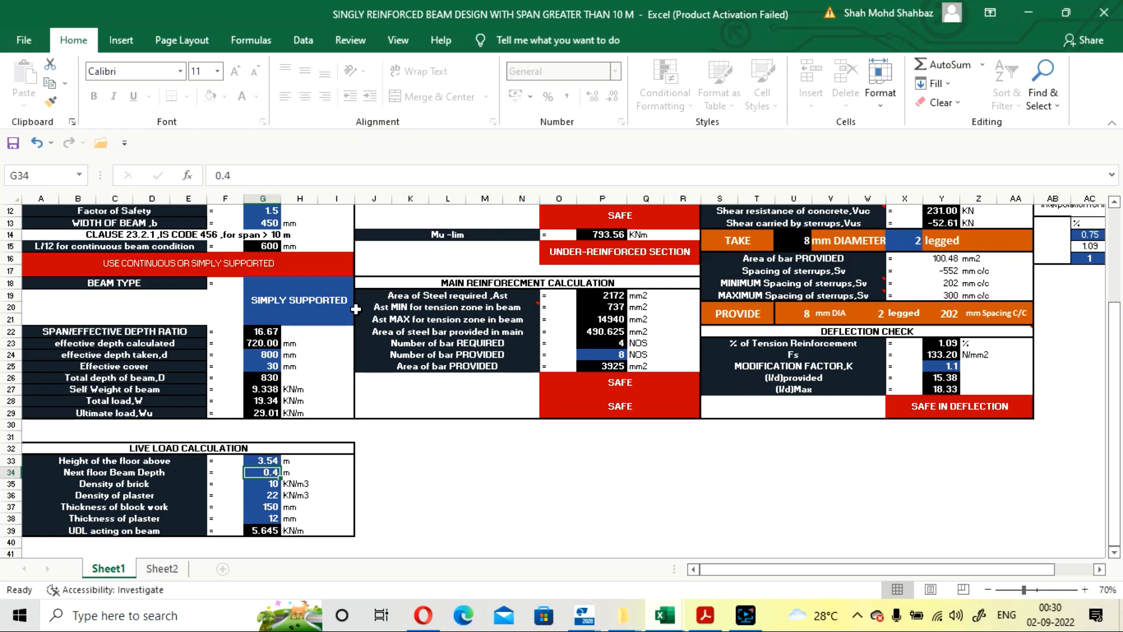
key(Down)
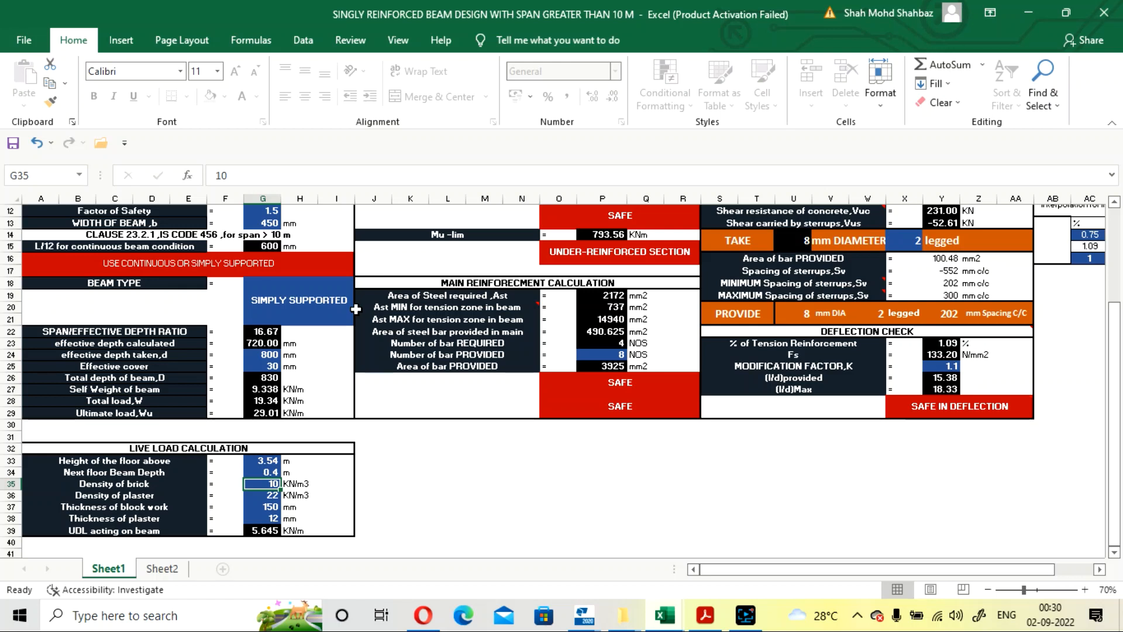
key(Up)
key(Up)
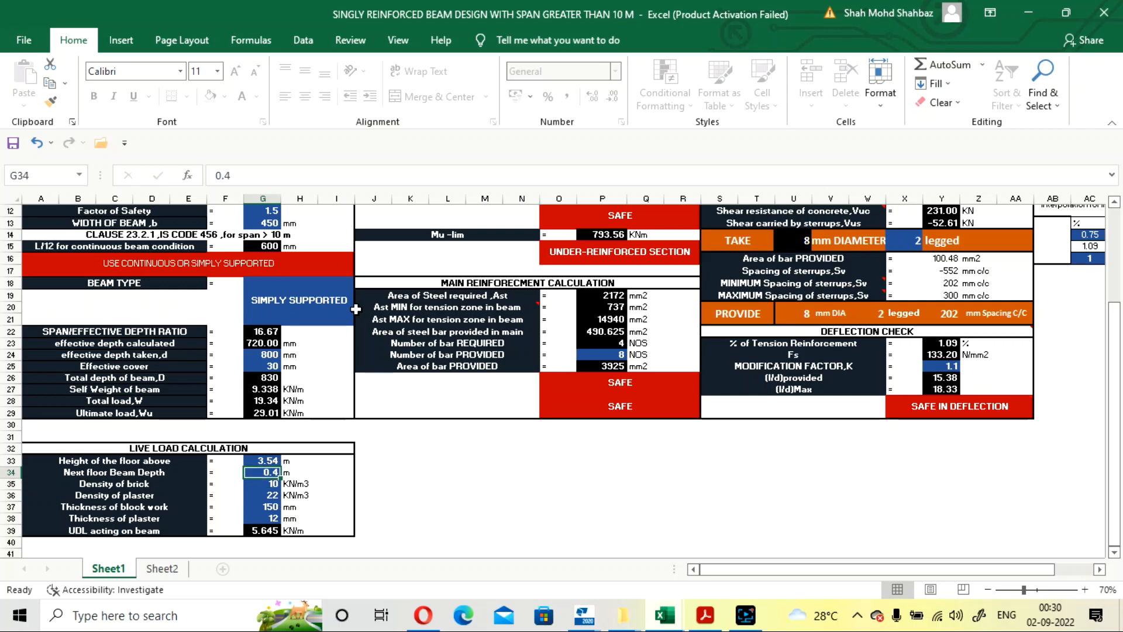
key(Down)
- Set the height of the floor above to 3.2 m in the live load calculation
key(Up)
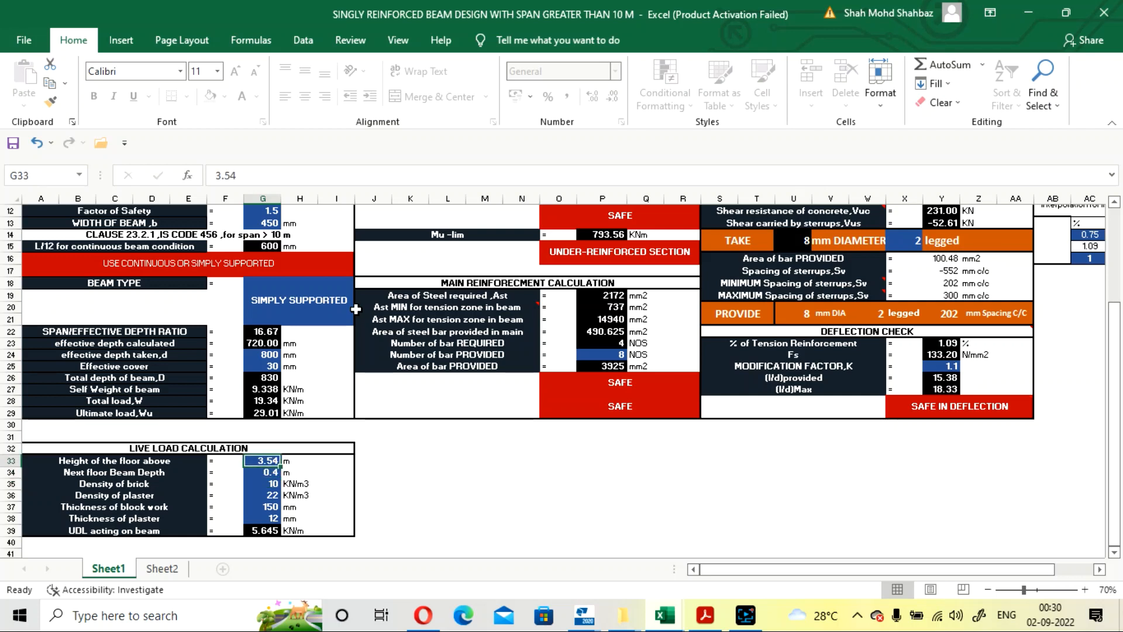
text(3.)
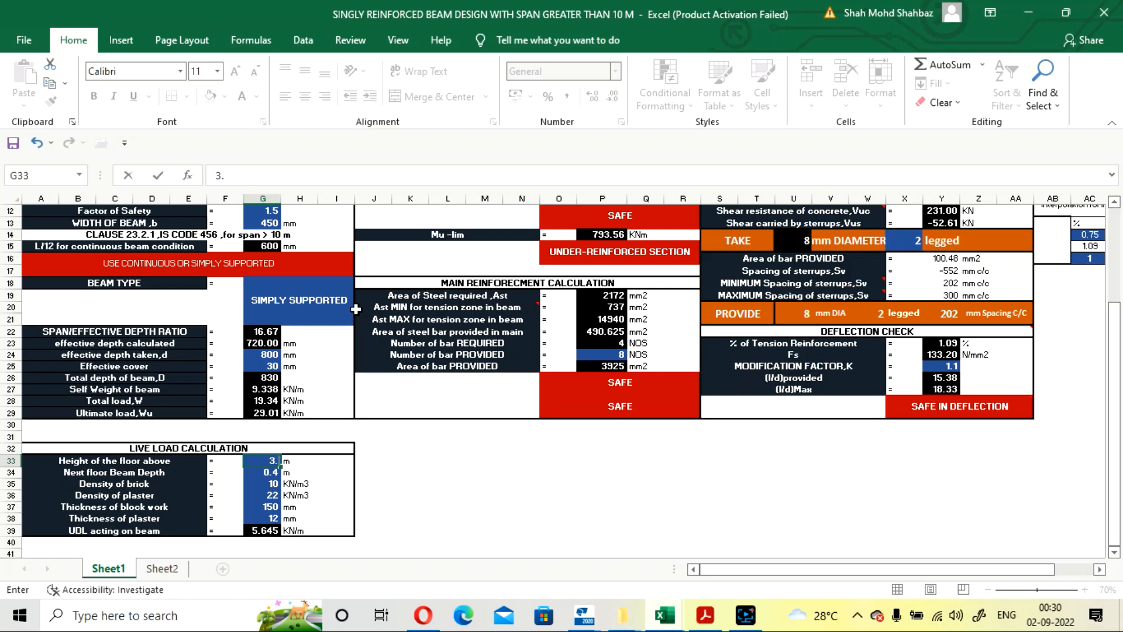
text(2)
key(Return)
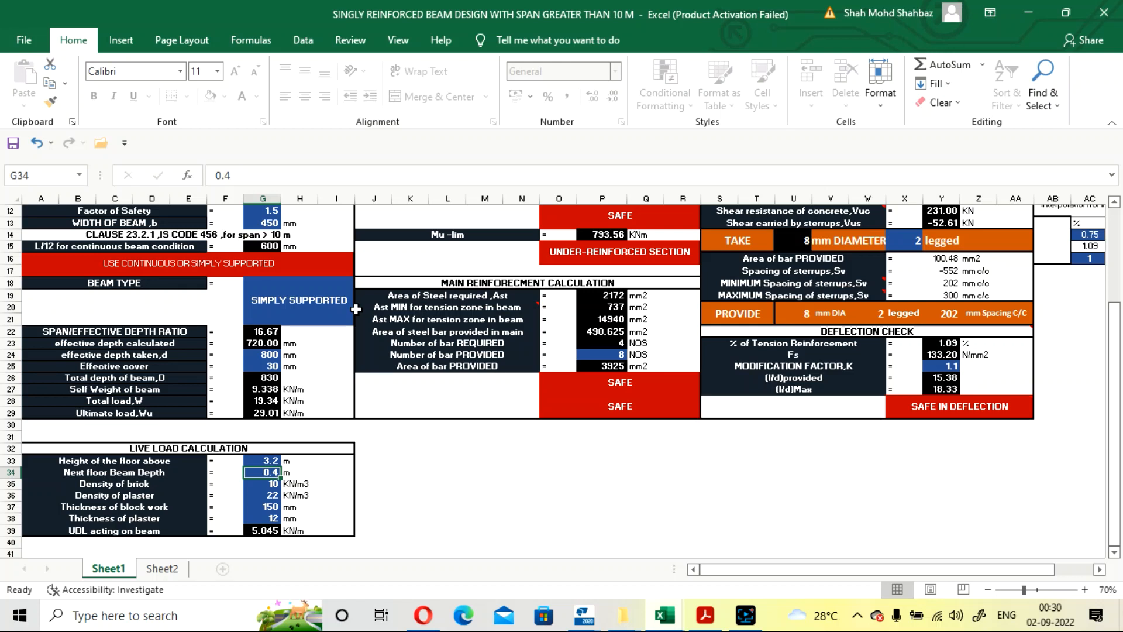
- Set the next floor beam depth to 0.3 m
key(Down)
key(Up)
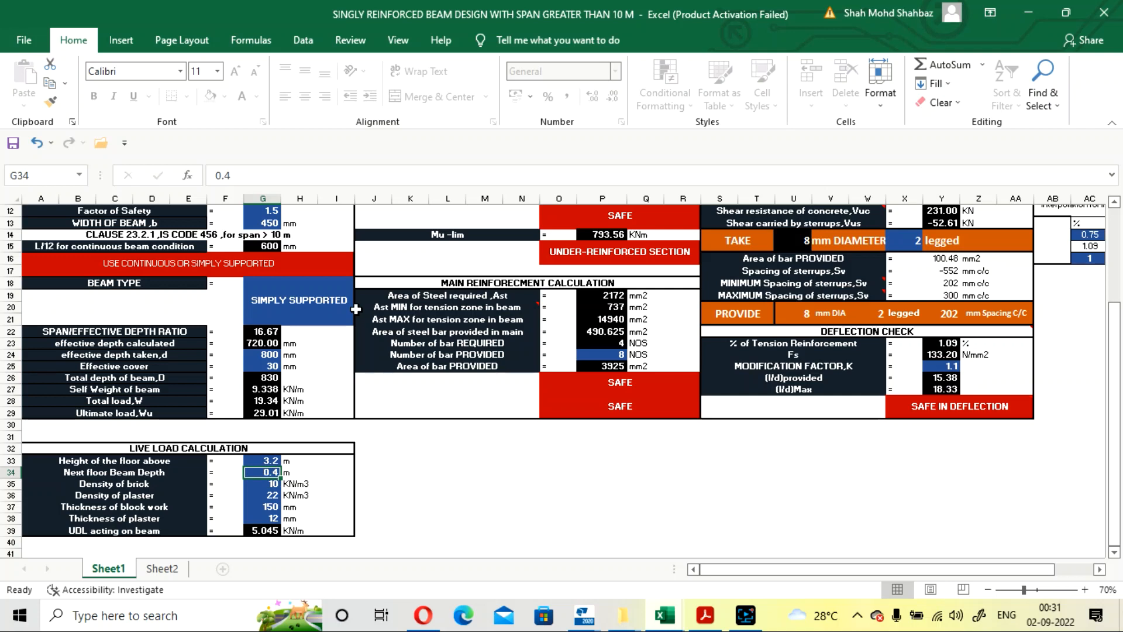
text(0.3)
key(Return)
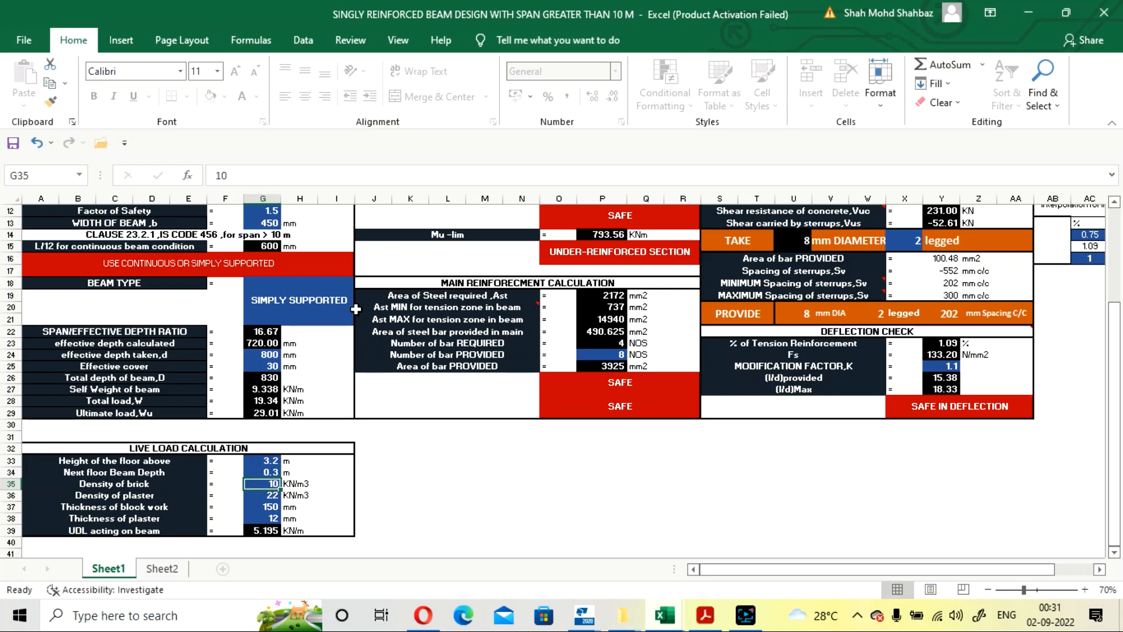
- Set the next floor beam depth to 0 m in the live load calculation
key(Up)
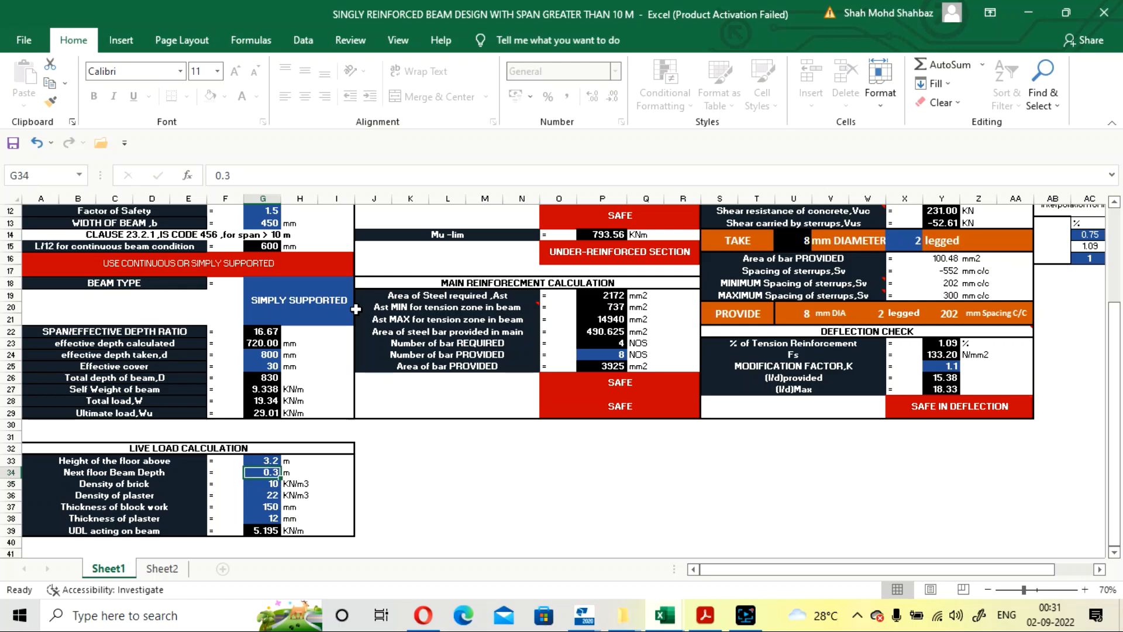
text(0)
key(Return)
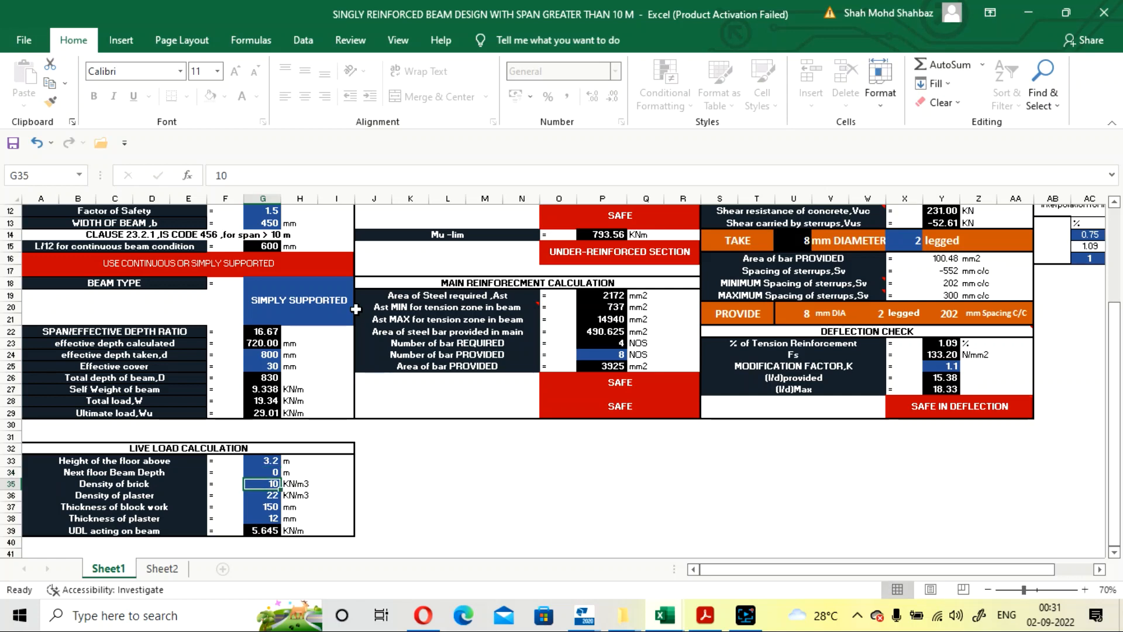
key(Up)
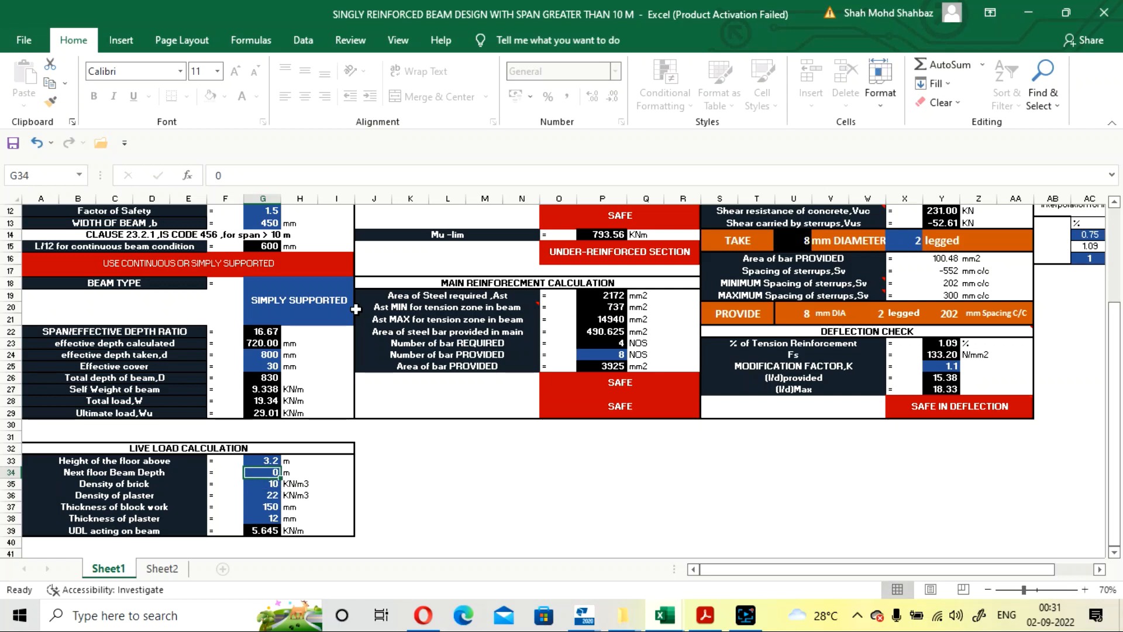
key(Down)
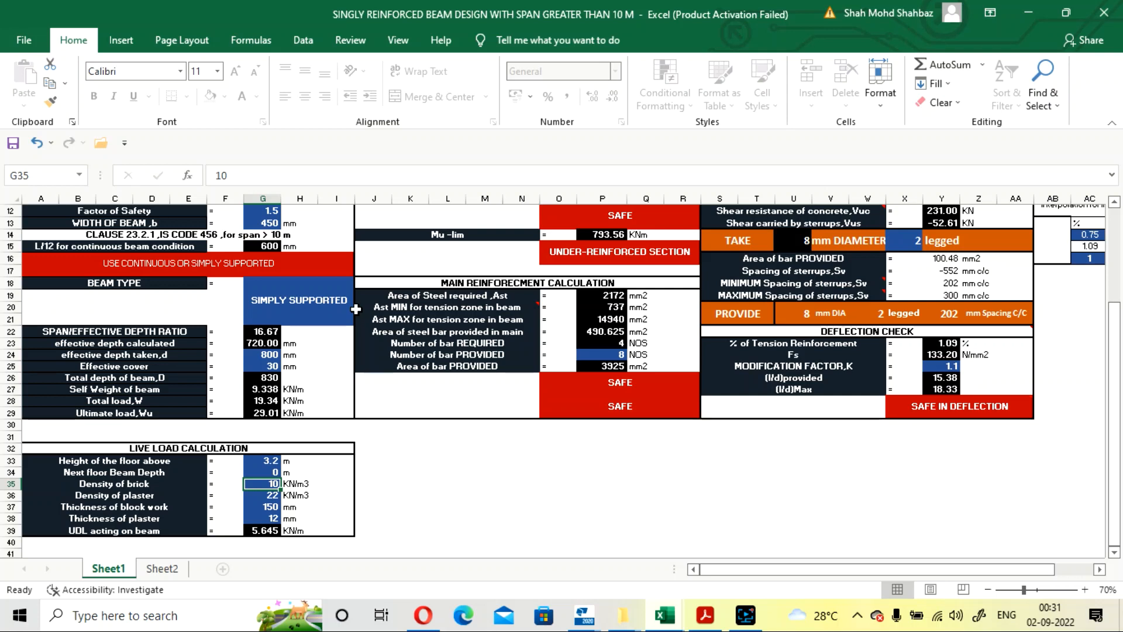
key(Left)
key(Left)
key(Right)
key(Right)
key(Down)
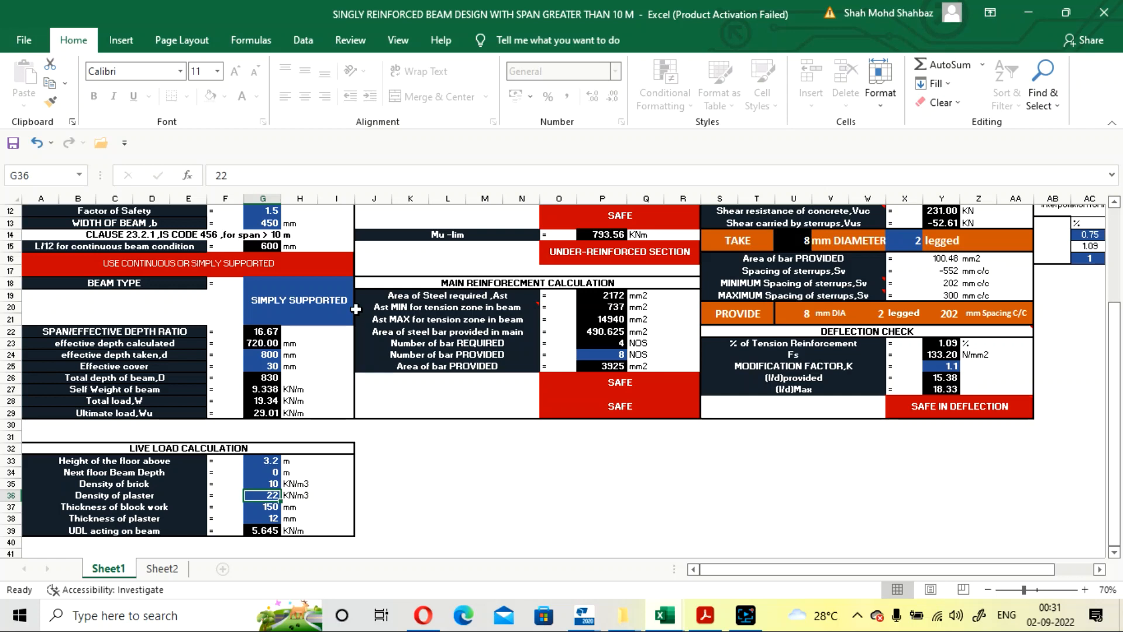
key(Up)
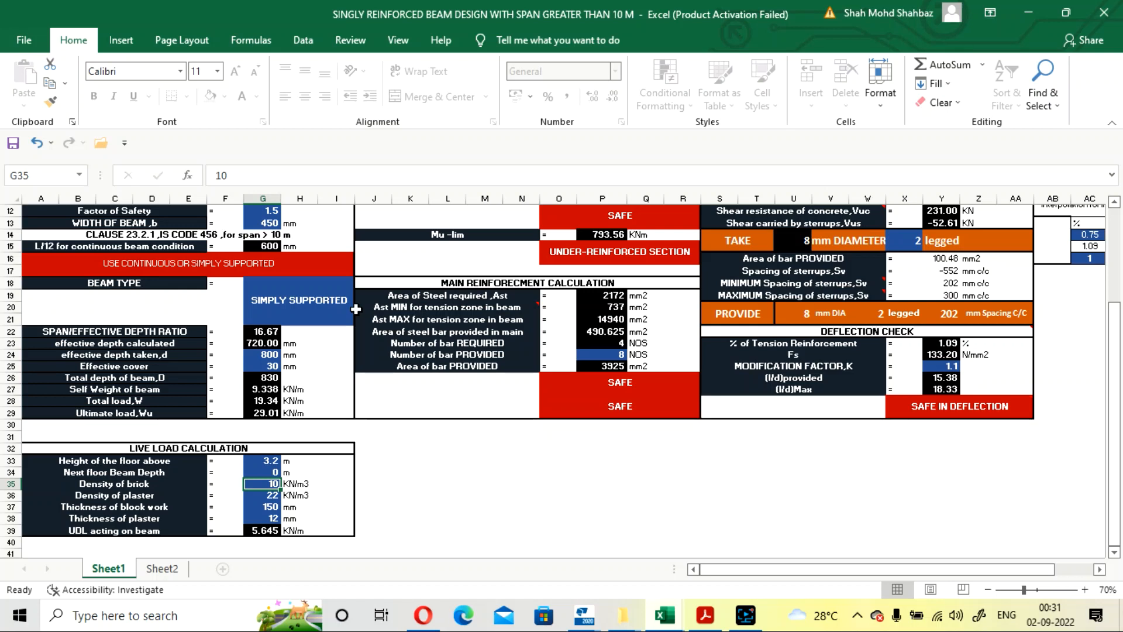
key(Down)
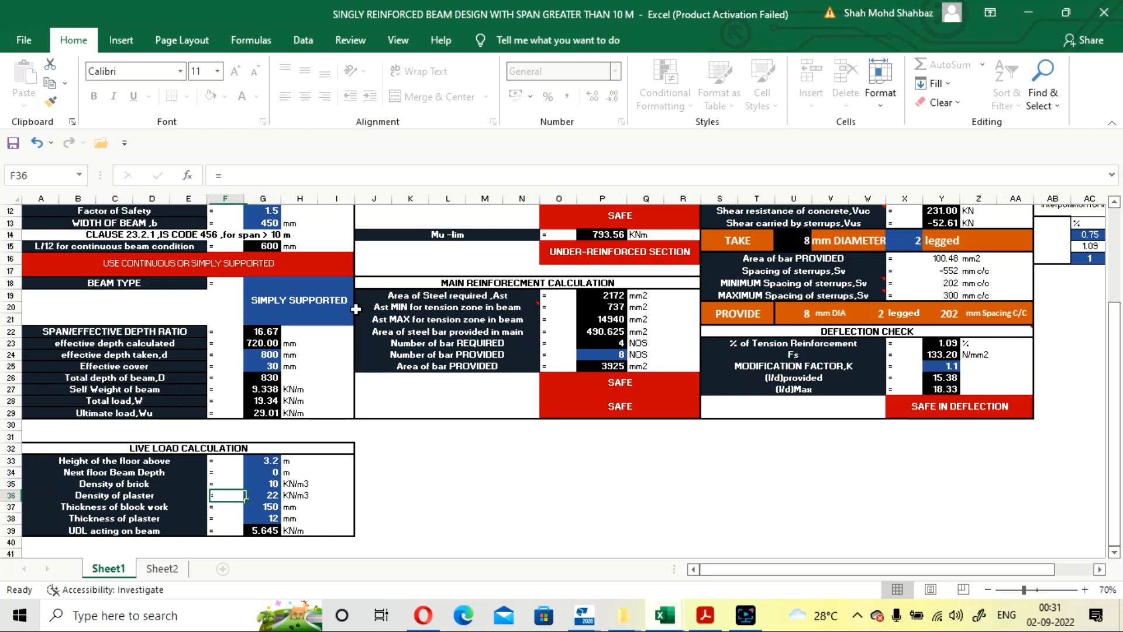
key(Down)
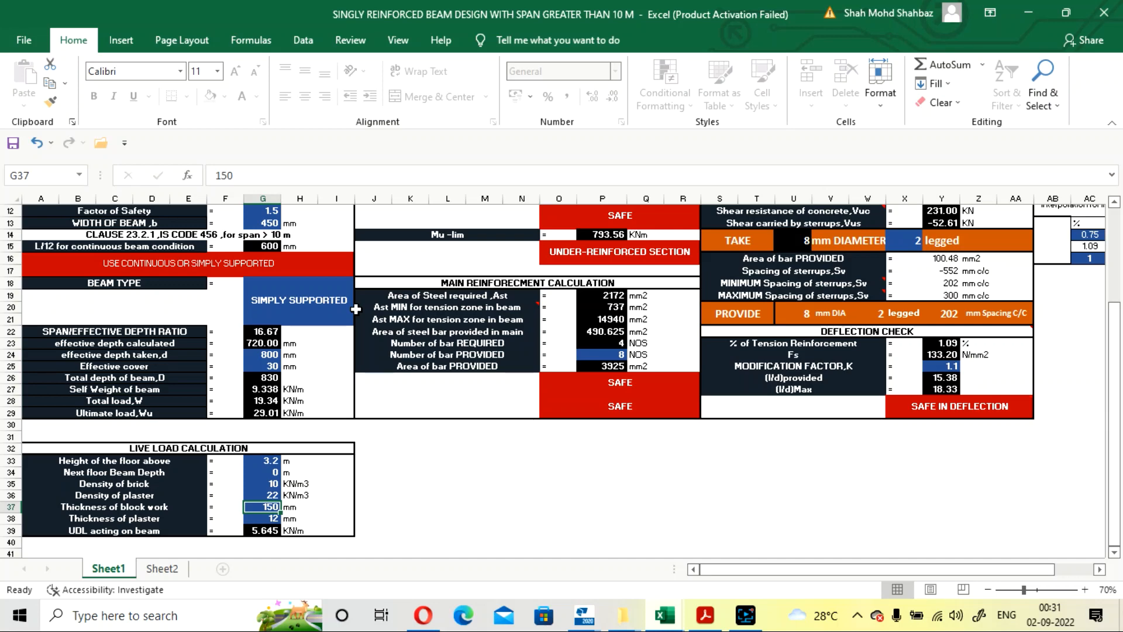
key(Right)
key(Right)
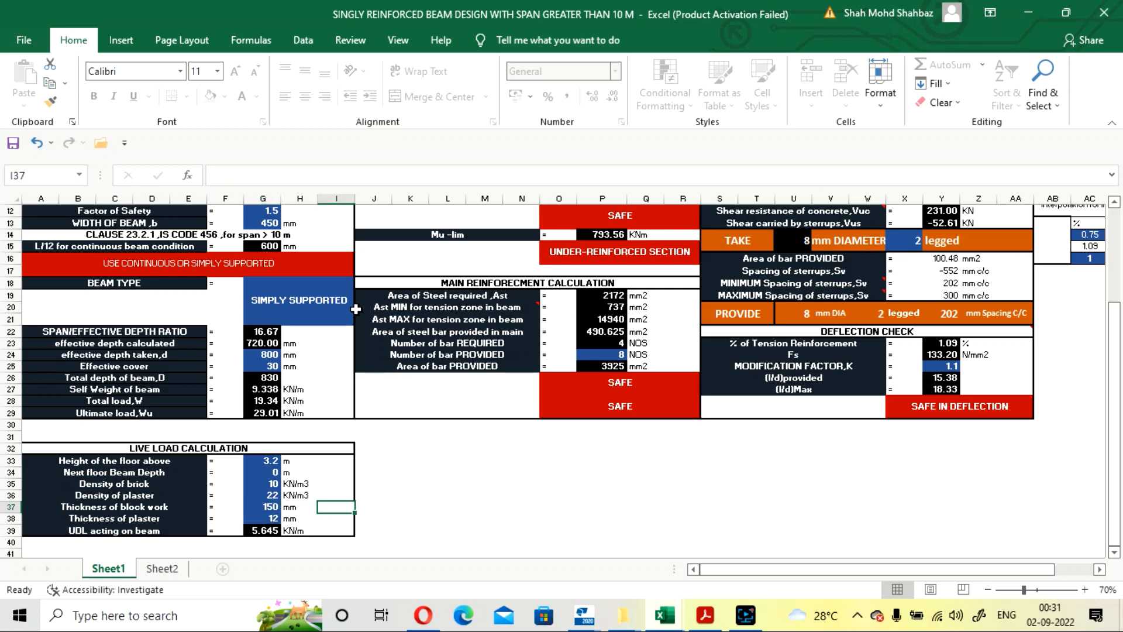
key(Delete)
key(Return)
key(Down)
key(Escape)
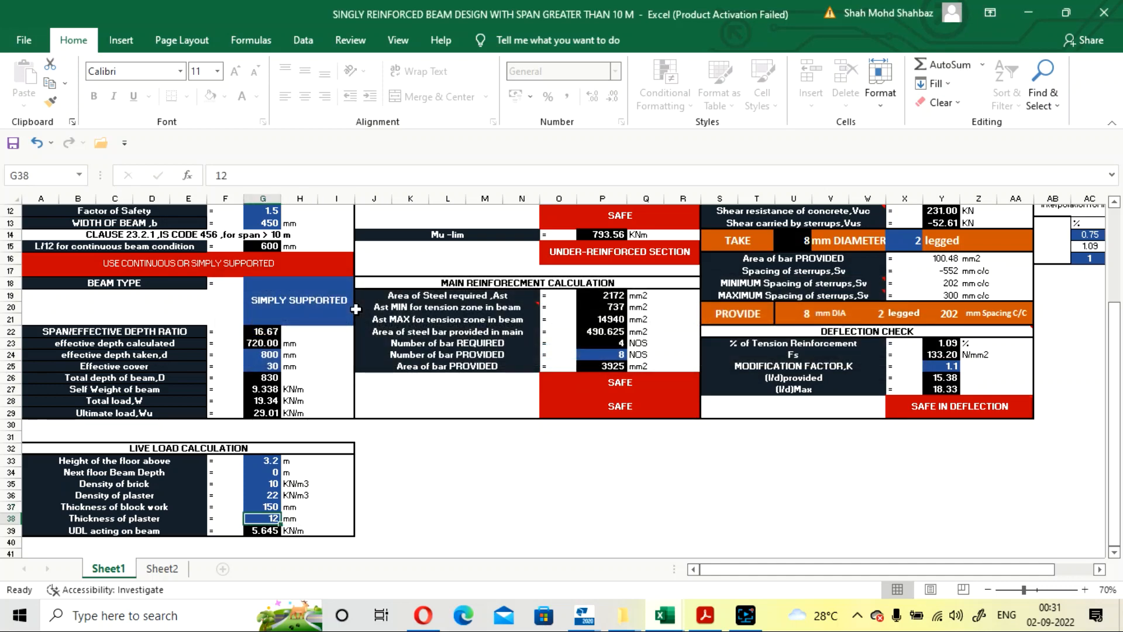
- Enter the thickness of plaster as the formula =22+12 mm
key(Up)
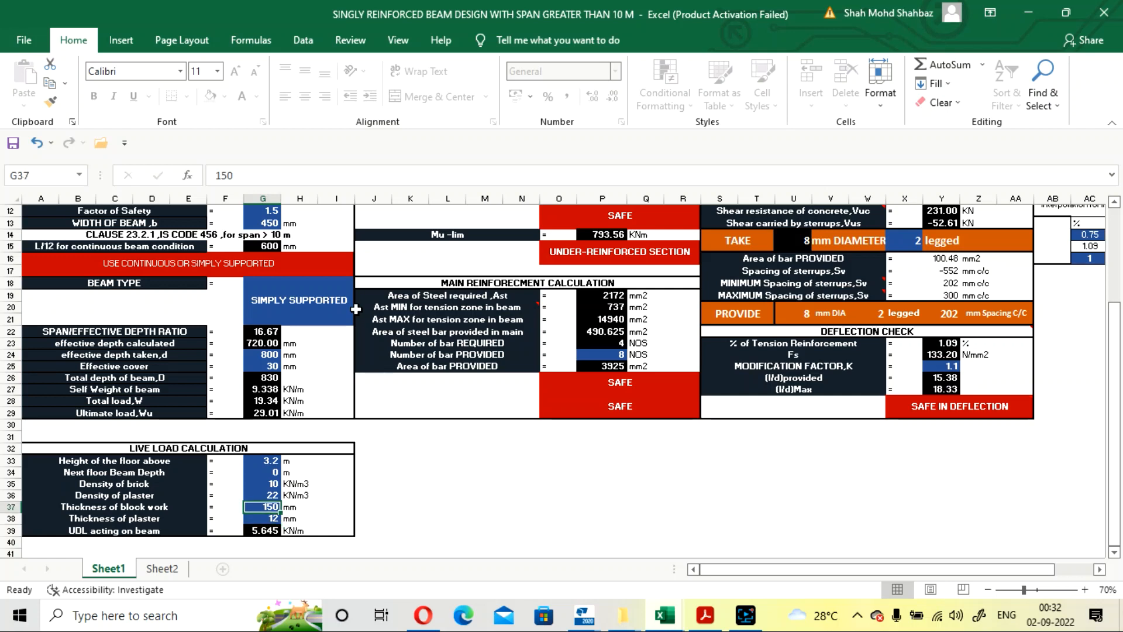
key(Down)
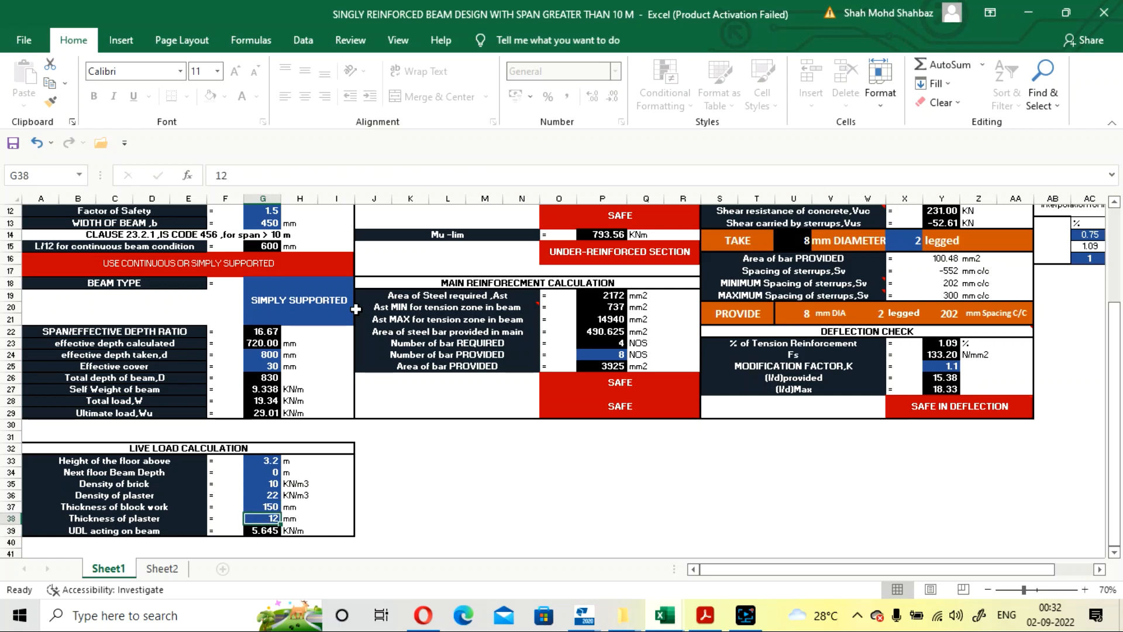
key(Left)
key(Left)
key(Right)
key(Right)
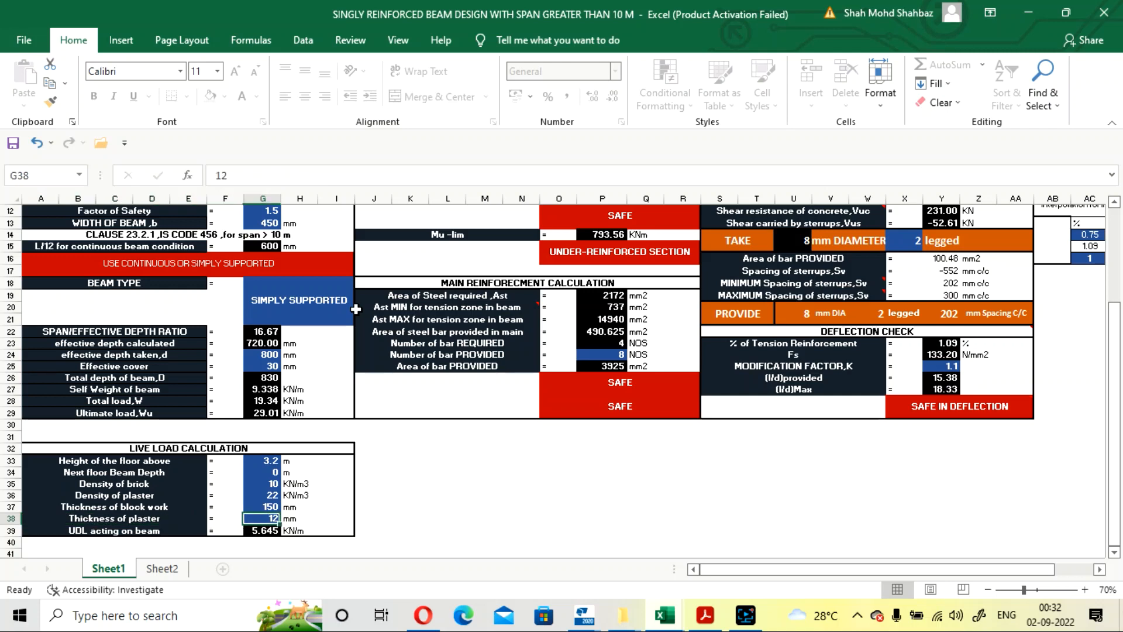
text(=)
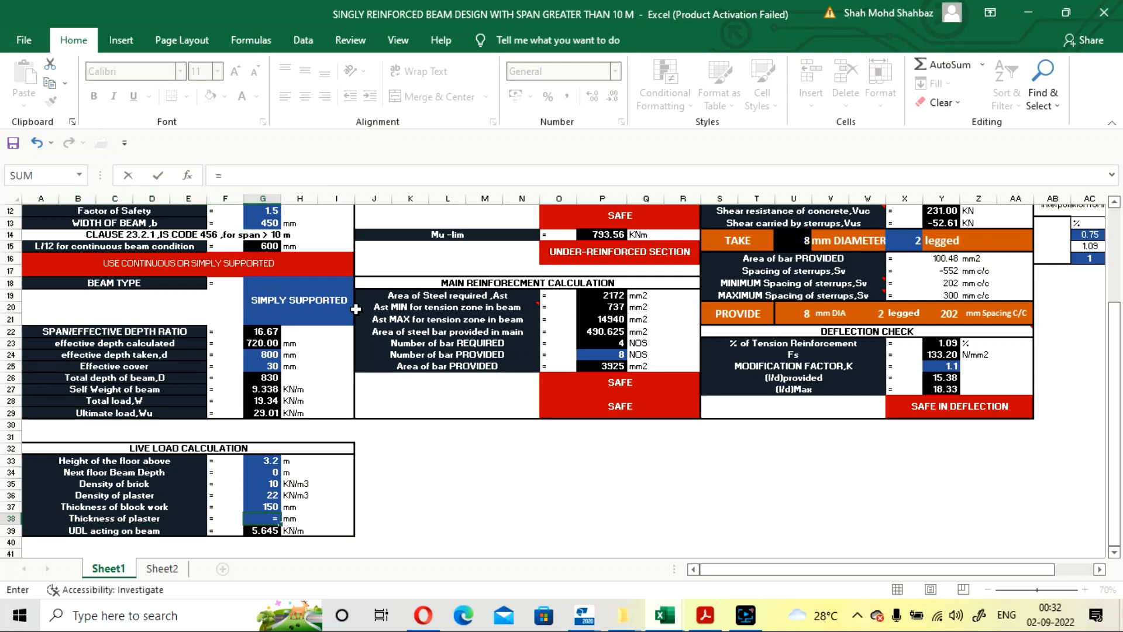
text(2)
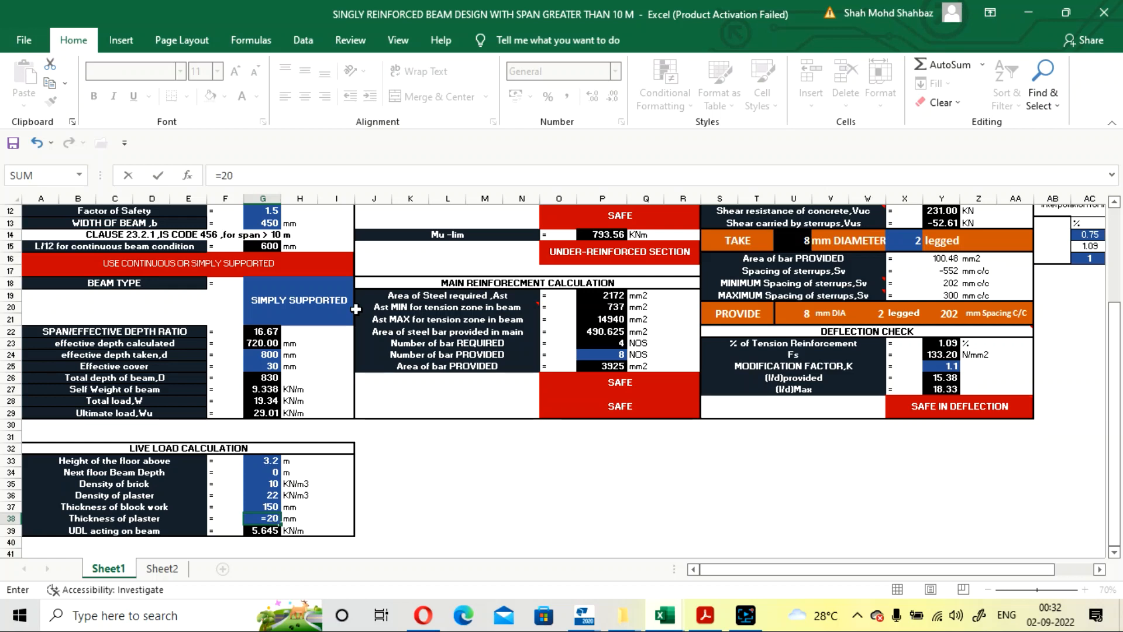
text(2+12)
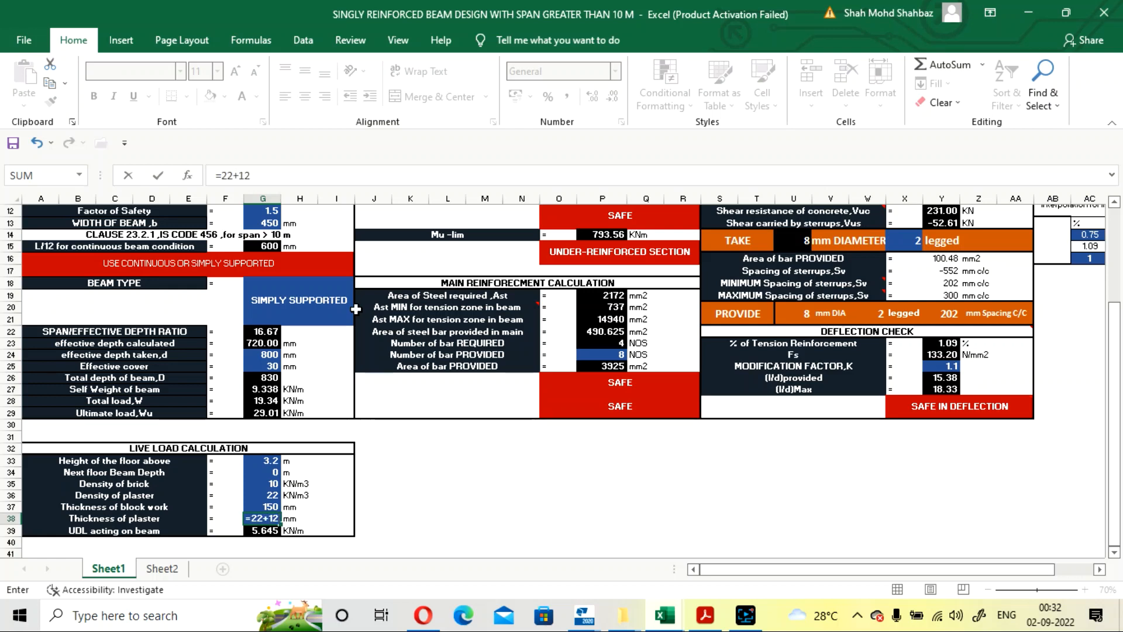
key(Return)
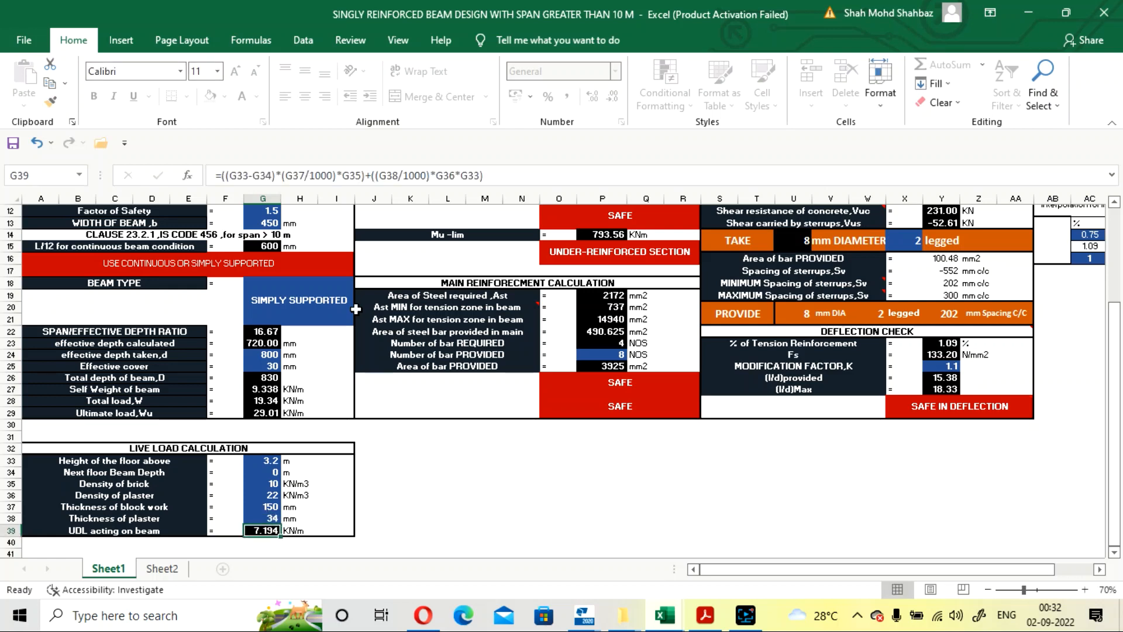
- Review the live load calculation results and the dimension inputs at the top of the sheet
key(Up)
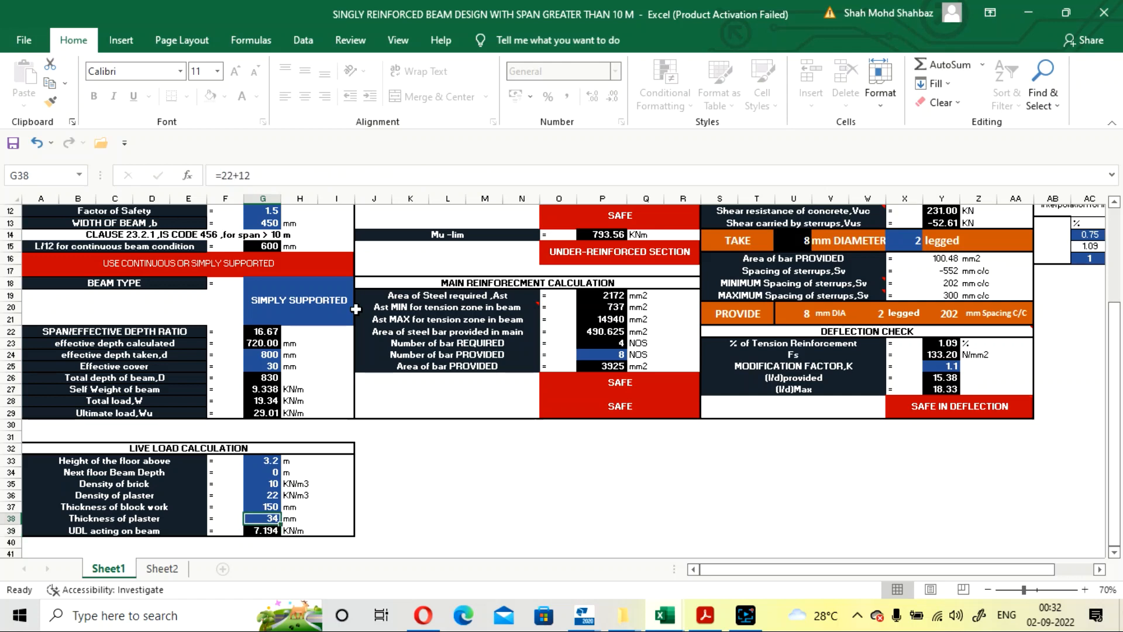
key(Down)
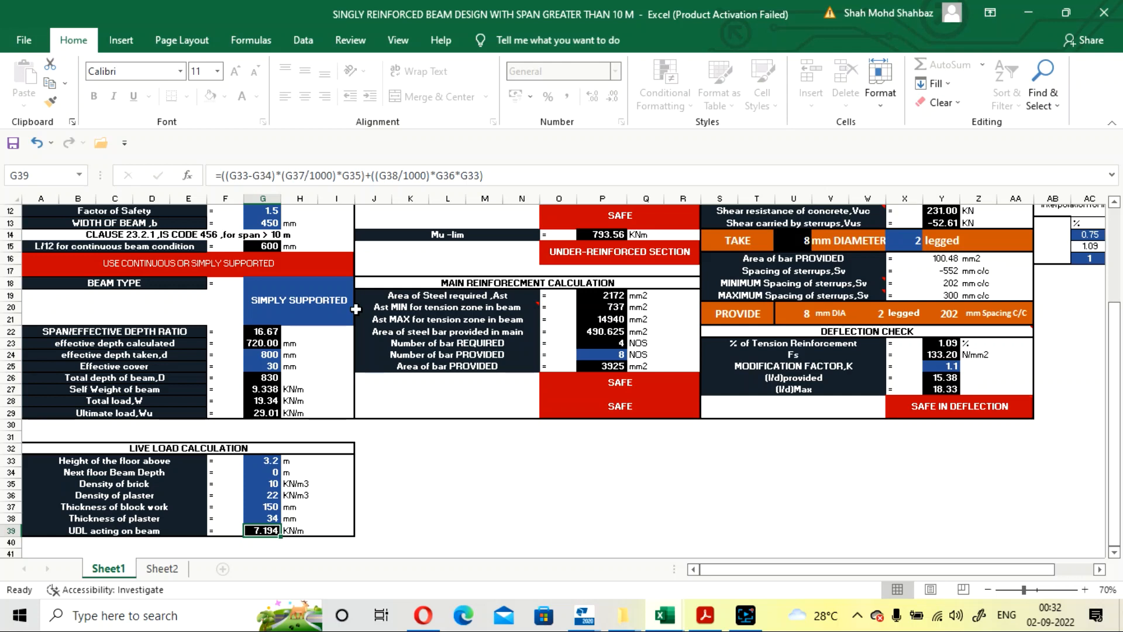
key(Right)
key(Left)
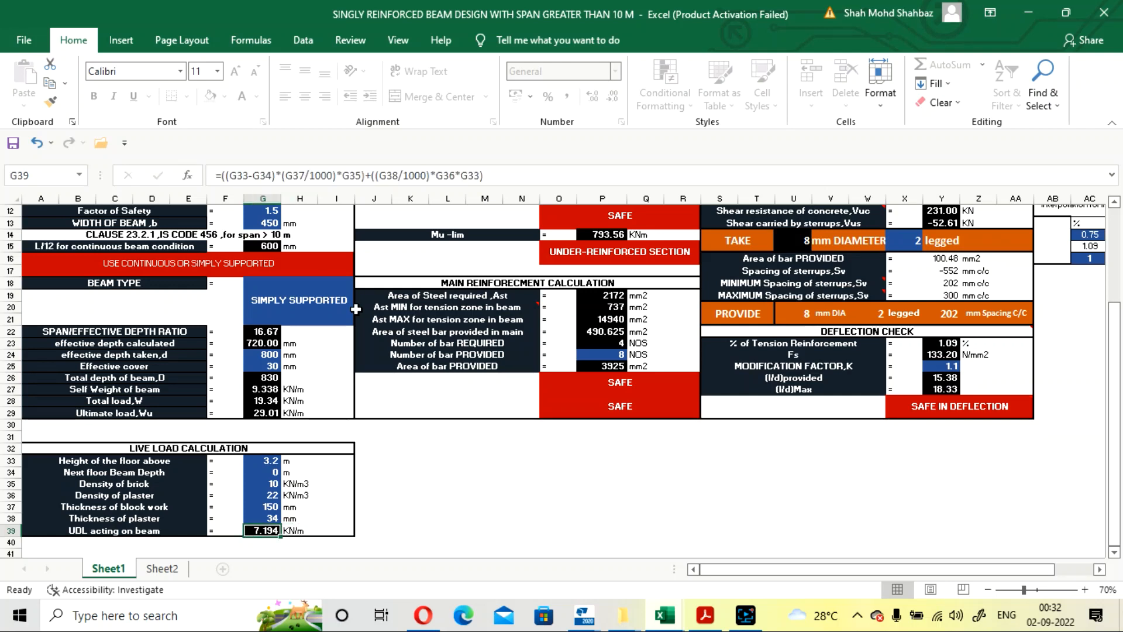
key(Up)
key(Down)
key(Up)
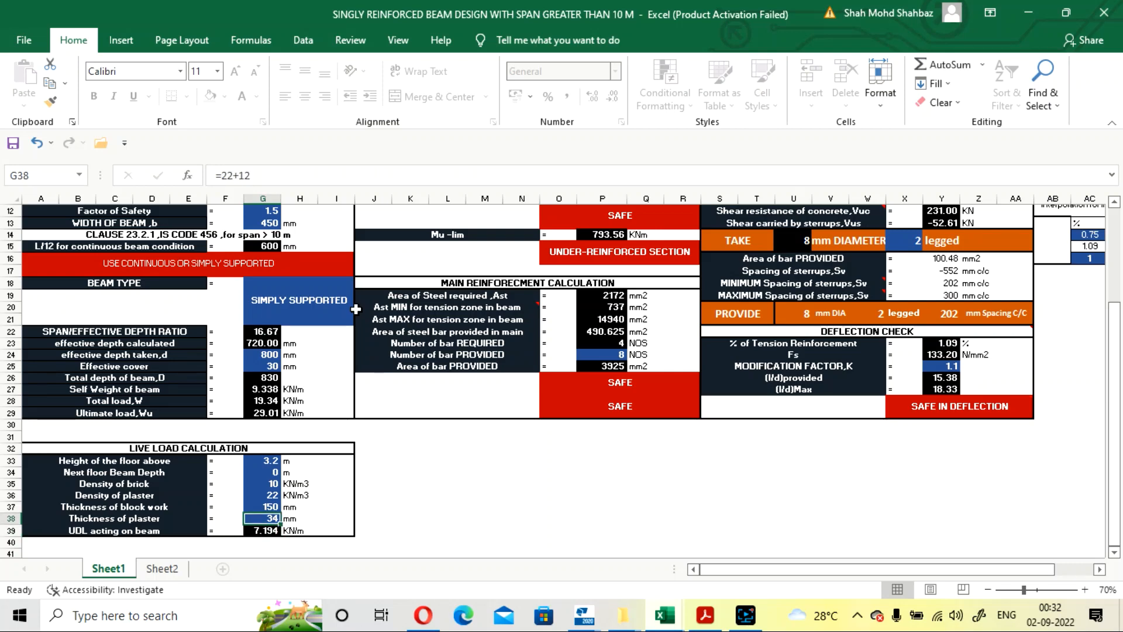
key(Up)
key(Up)
key(Up)
key(Up)
key(Up)
key(Up)
key(Up)
key(Up)
key(Up)
key(Up)
key(Up)
key(Up)
key(Up)
key(Up)
key(Up)
key(Up)
key(Up)
key(Up)
key(Up)
key(Up)
key(Up)
key(Up)
key(Up)
key(Up)
key(Up)
key(Up)
key(Up)
key(Up)
key(Up)
key(Up)
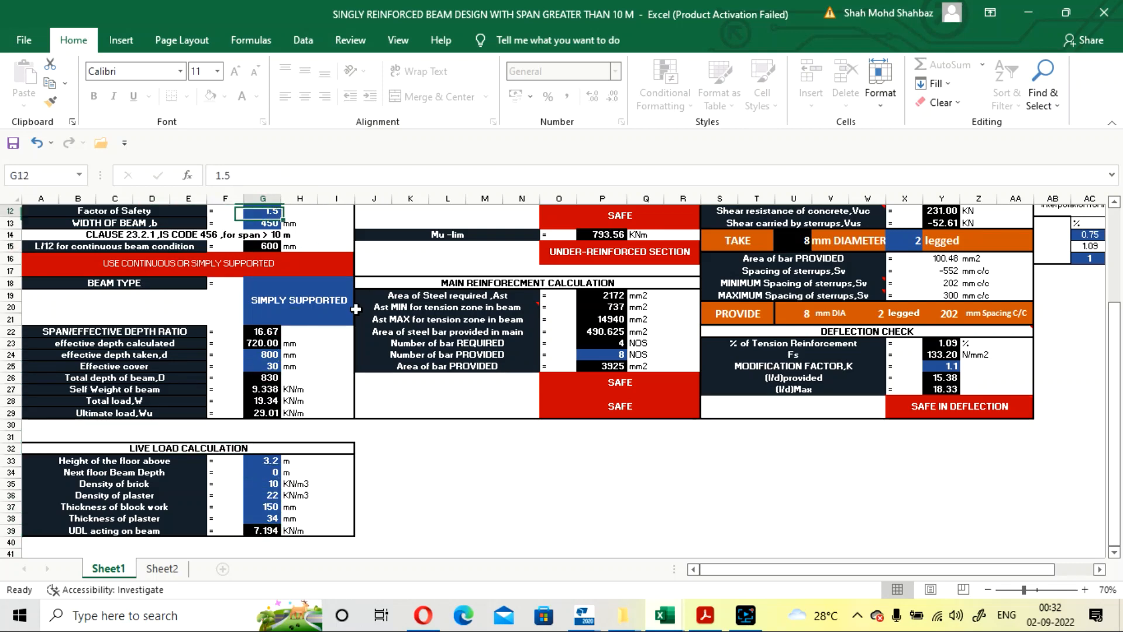
key(Down)
key(Down)
key(Down)
key(Down)
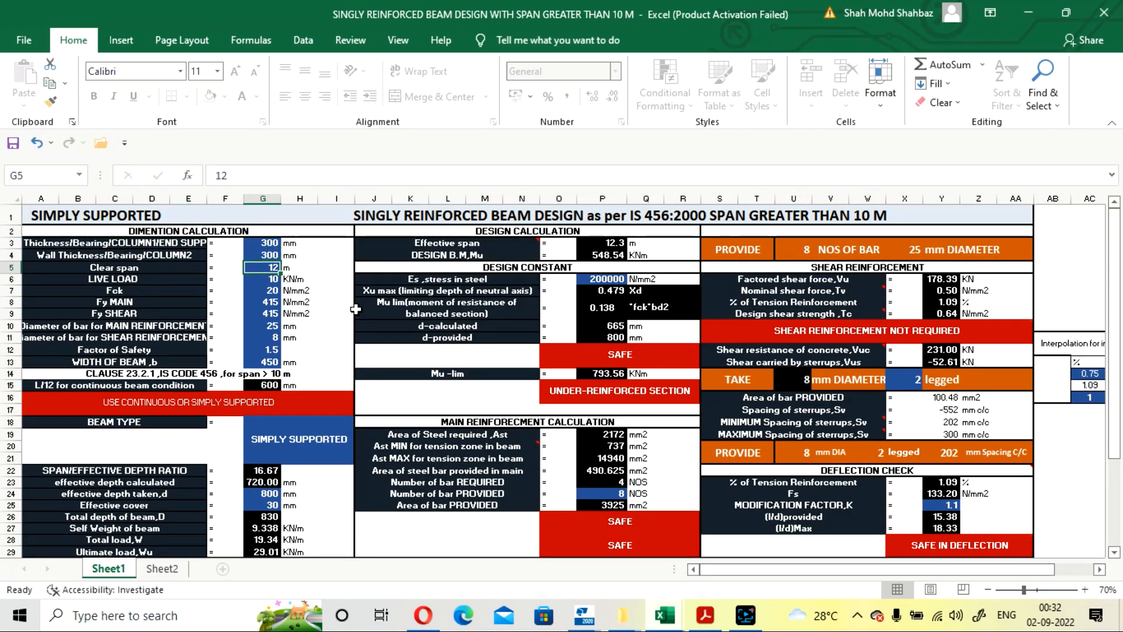
key(Left)
key(Left)
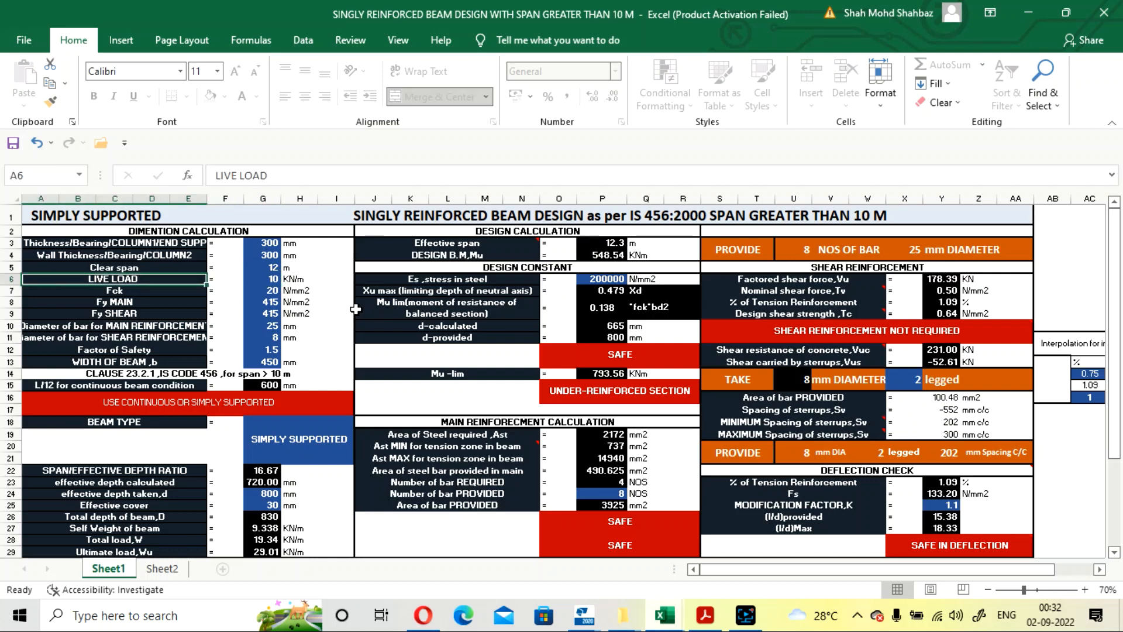
key(Right)
key(Right)
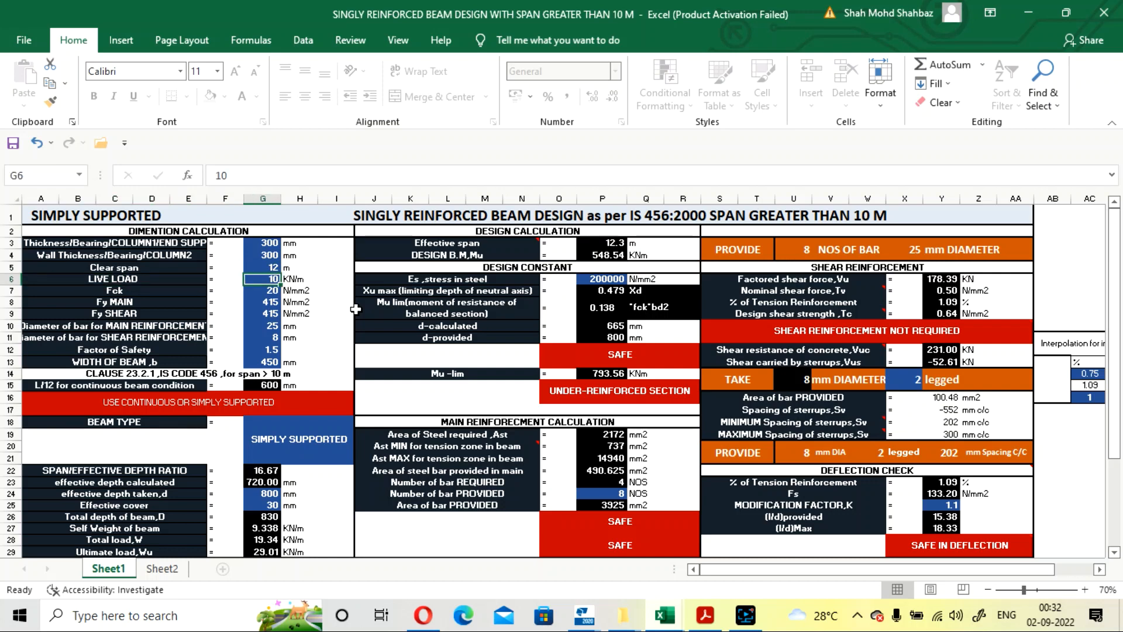
key(Down)
key(Down)
key(Down)
key(Down)
key(Down)
key(Down)
key(Down)
key(Down)
key(Down)
key(Down)
key(Down)
key(Down)
key(Down)
key(Down)
key(Down)
key(Down)
key(Down)
key(Down)
key(Down)
key(Down)
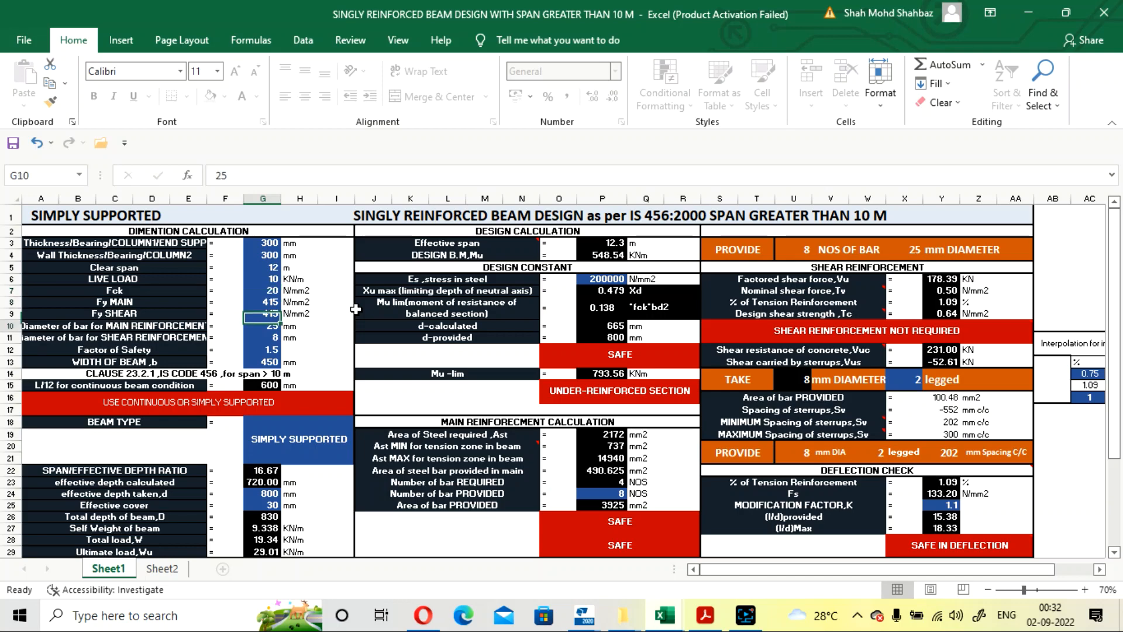
key(Down)
key(Down)
key(Down)
key(Down)
key(Down)
key(Down)
key(Down)
key(Down)
key(Down)
key(Down)
key(Up)
key(Up)
key(Up)
key(Up)
key(Up)
key(Up)
key(Up)
key(Up)
key(Up)
key(Up)
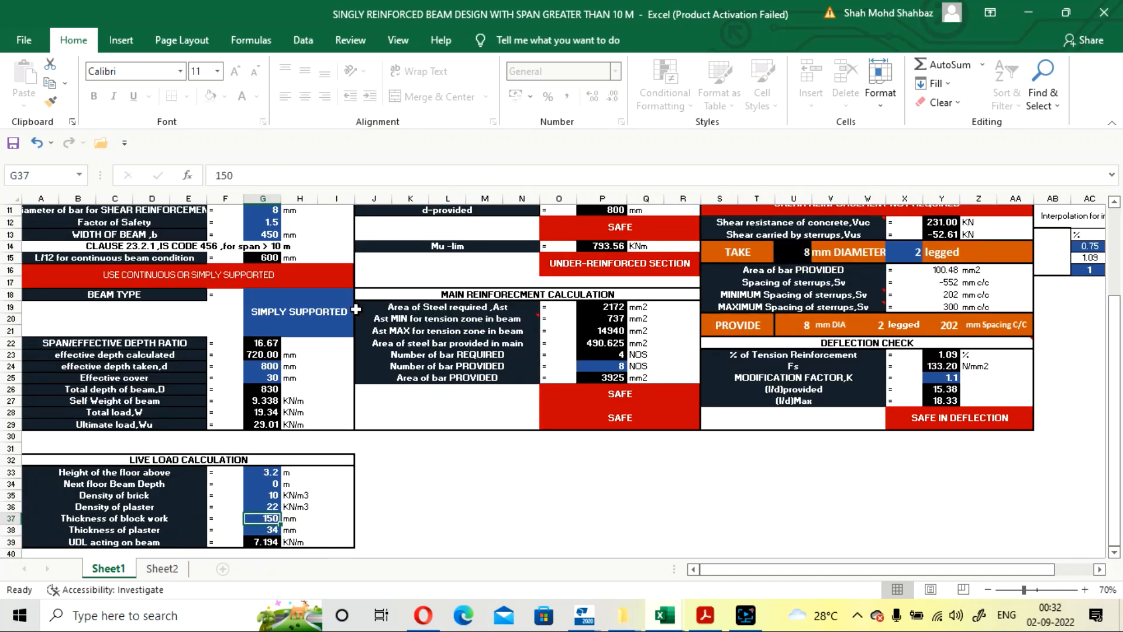
key(Up)
key(Up)
key(Up)
key(Up)
key(Up)
key(Up)
key(Up)
key(Up)
key(Up)
key(Up)
key(Up)
key(Up)
key(Up)
key(Up)
key(Up)
key(Up)
key(Up)
key(Up)
key(Up)
key(Up)
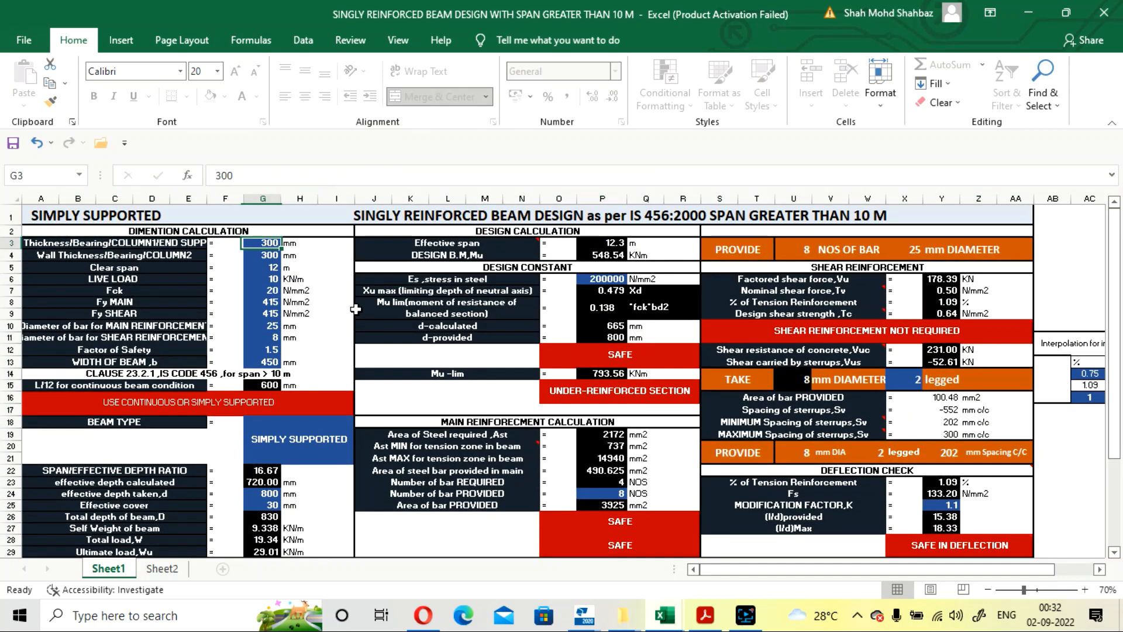
- Set the live load to 7.5 kN/m
key(Down)
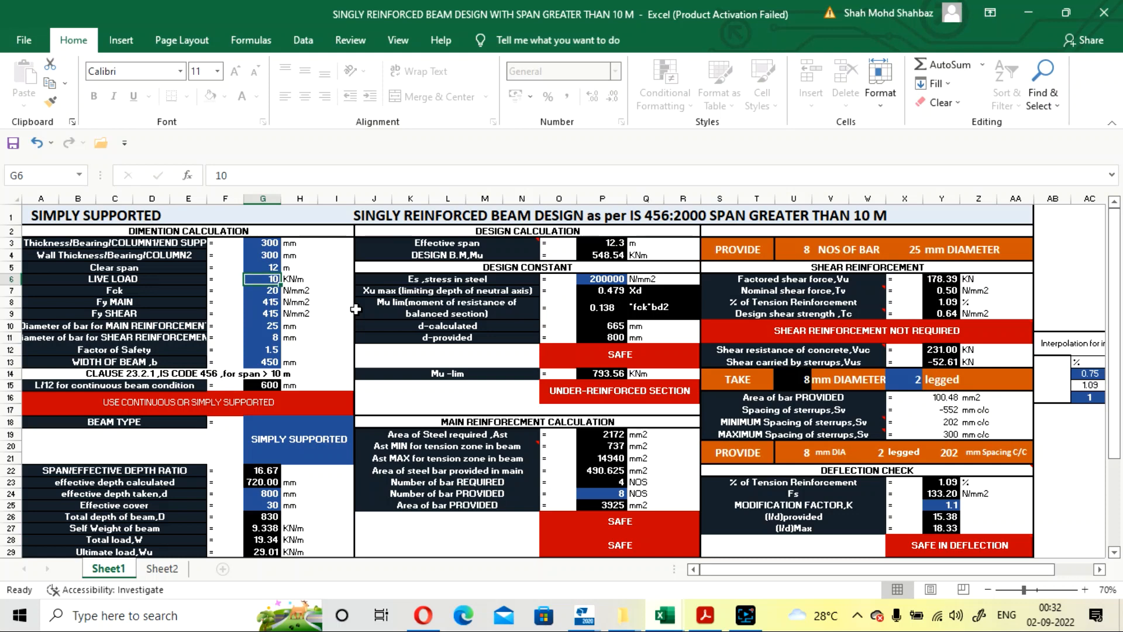
text(7.)
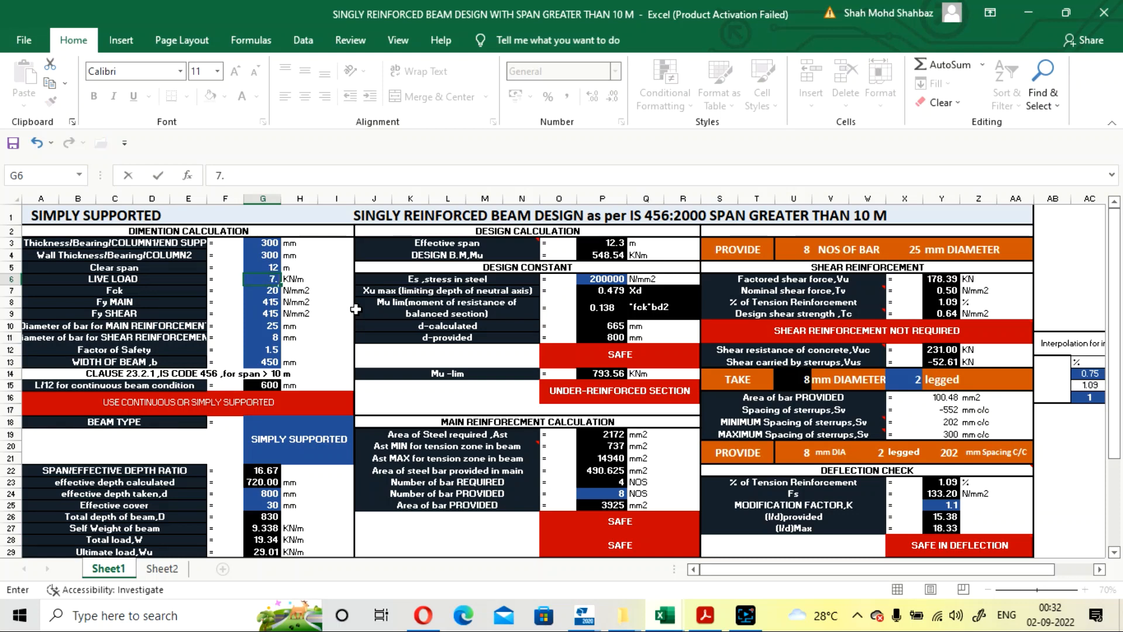
text(5)
key(Return)
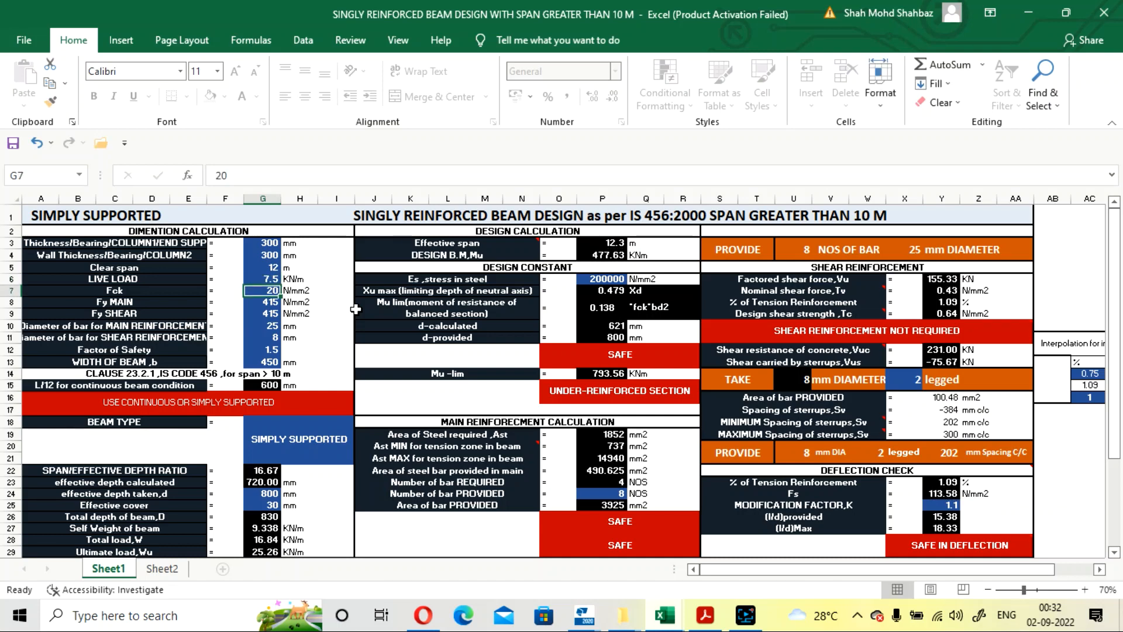
- Set the concrete grade Fck to 25 N/mm2
key(Left)
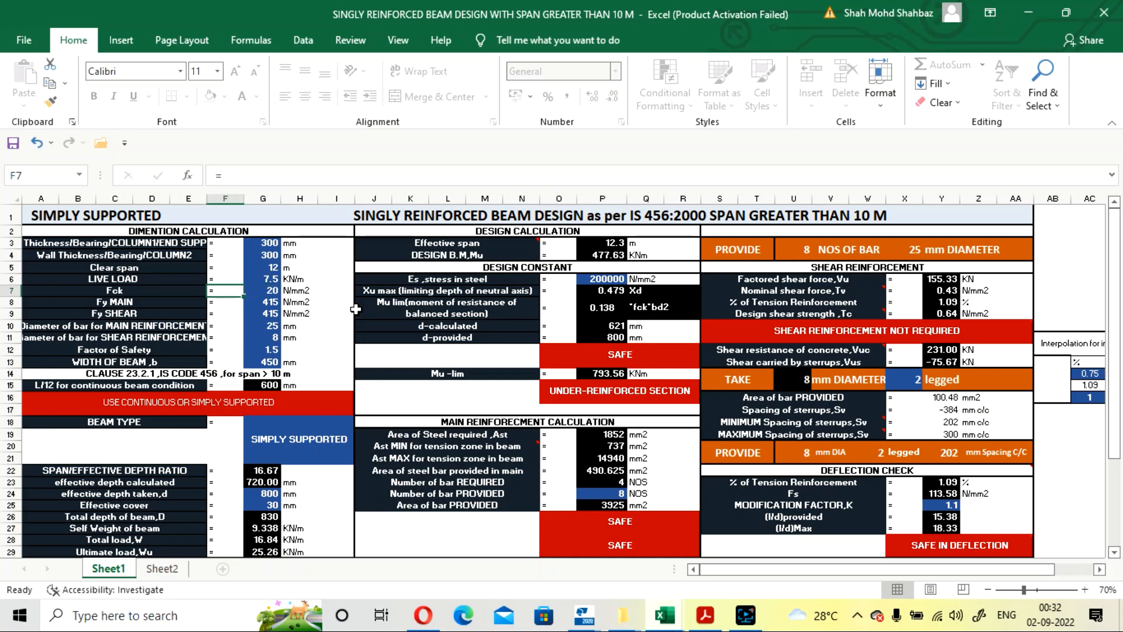
key(Right)
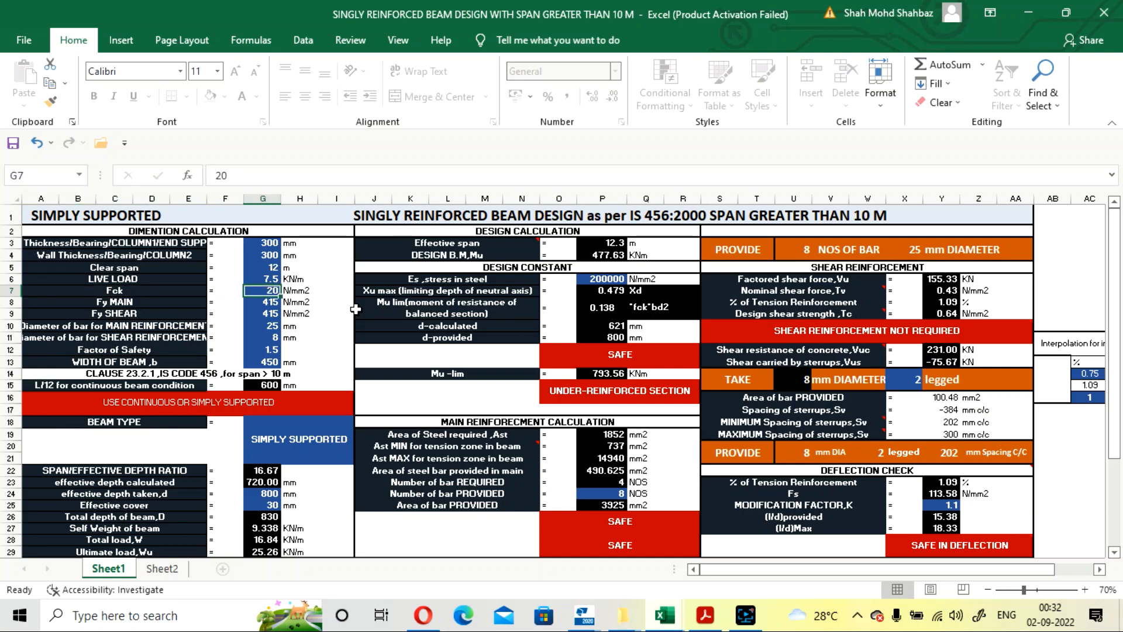
text(25)
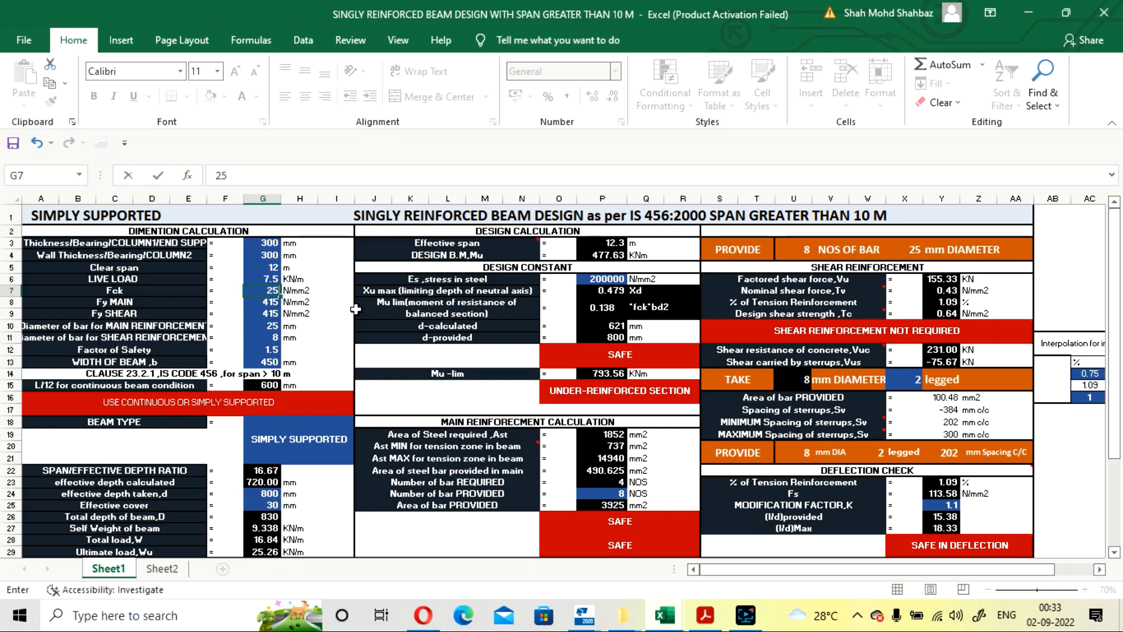
key(Return)
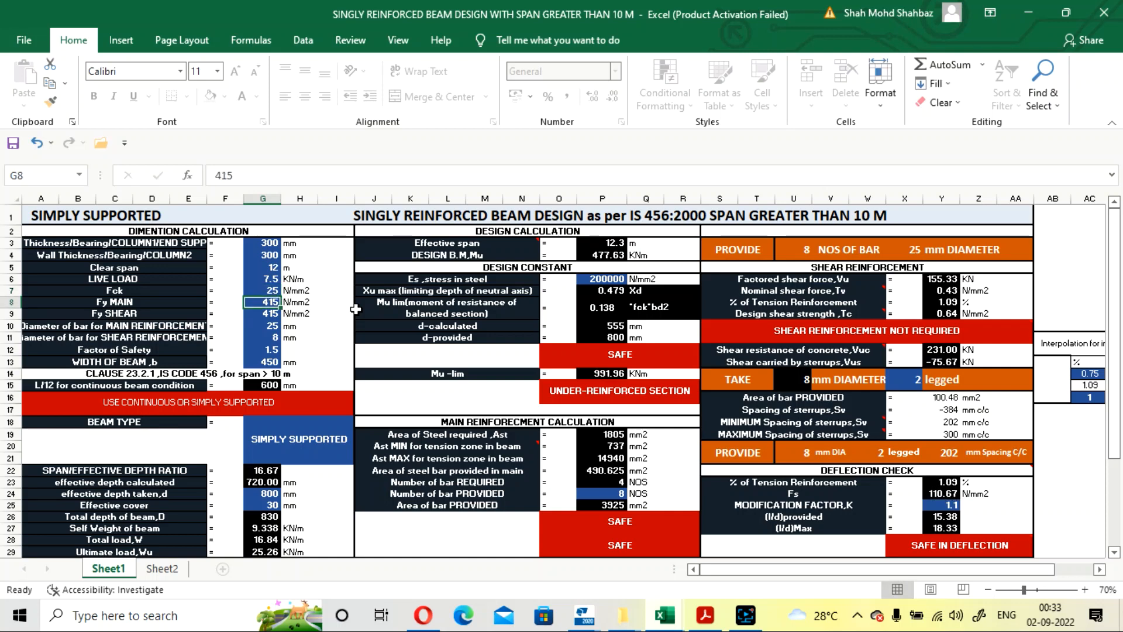
- Set the main reinforcement yield strength Fy MAIN to 500 N/mm2
key(Left)
key(Left)
key(Right)
key(Right)
text(500)
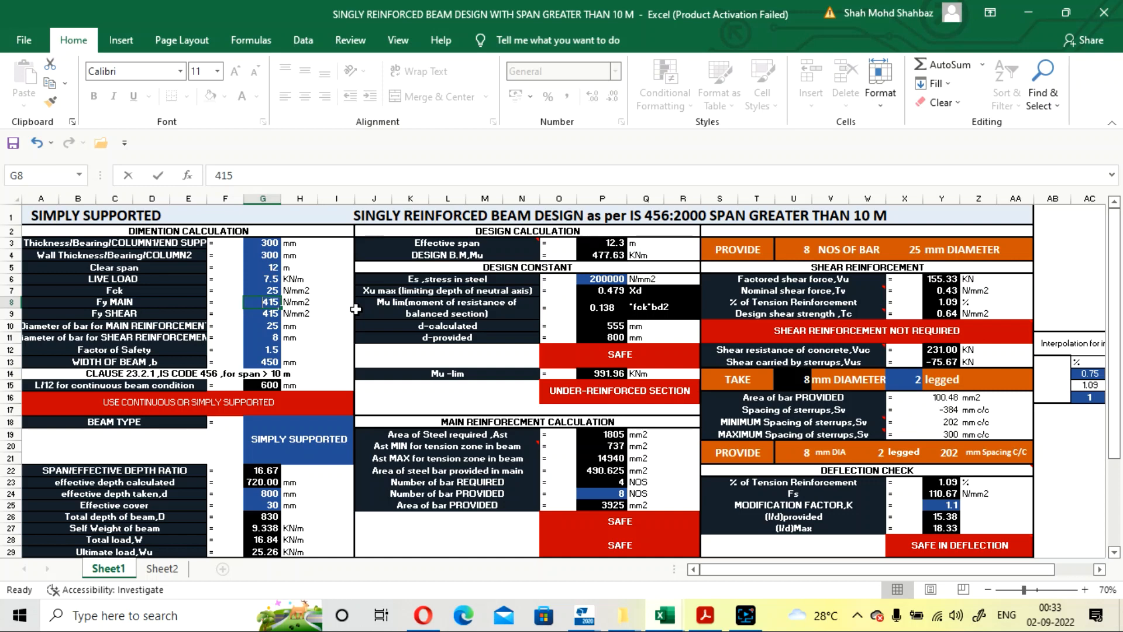
key(Return)
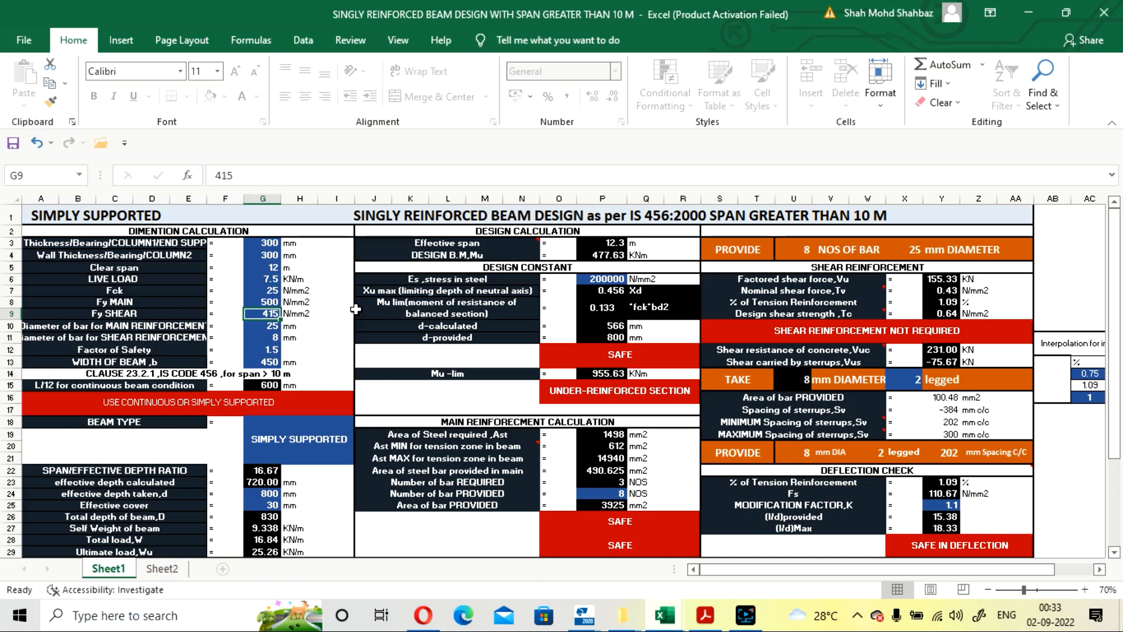
- View the reinforcement detail drawing on the second sheet, then return to the design sheet
scroll(355, 309, down, 1)
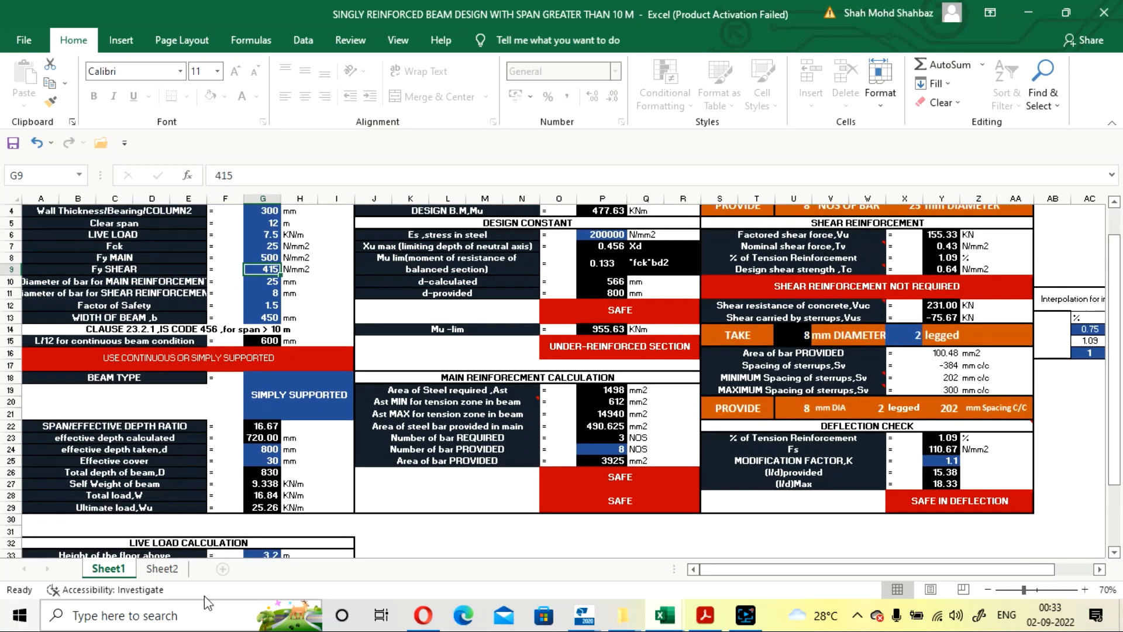
click(164, 575)
scroll(347, 435, down, 4)
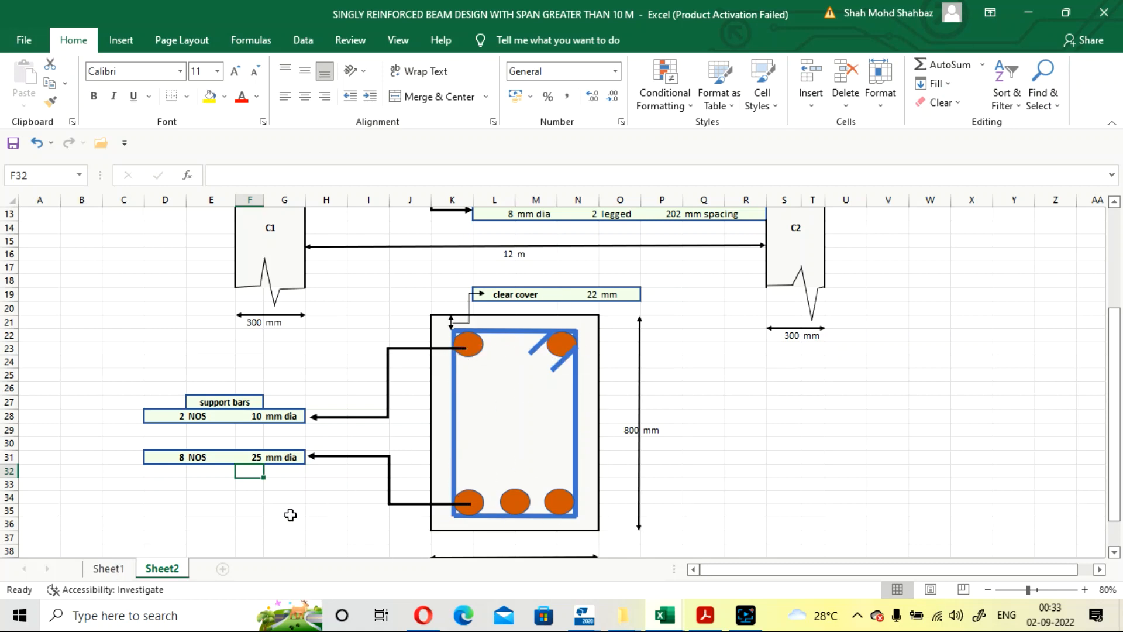
click(108, 568)
scroll(216, 491, up, 1)
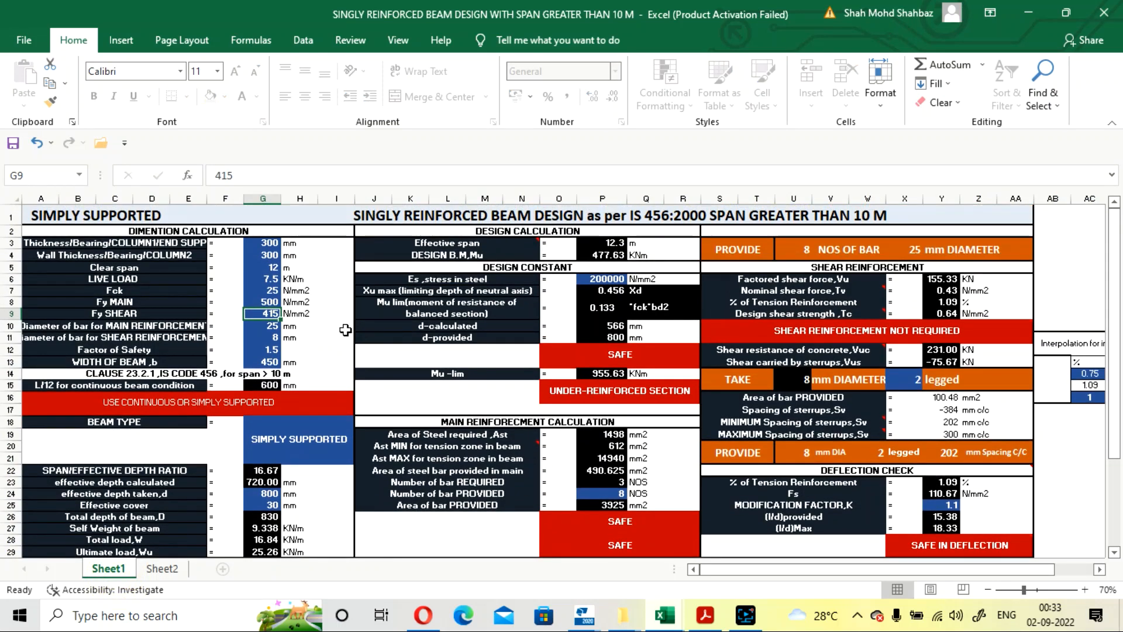
- Set the main reinforcement bar diameter to 20 mm
key(Down)
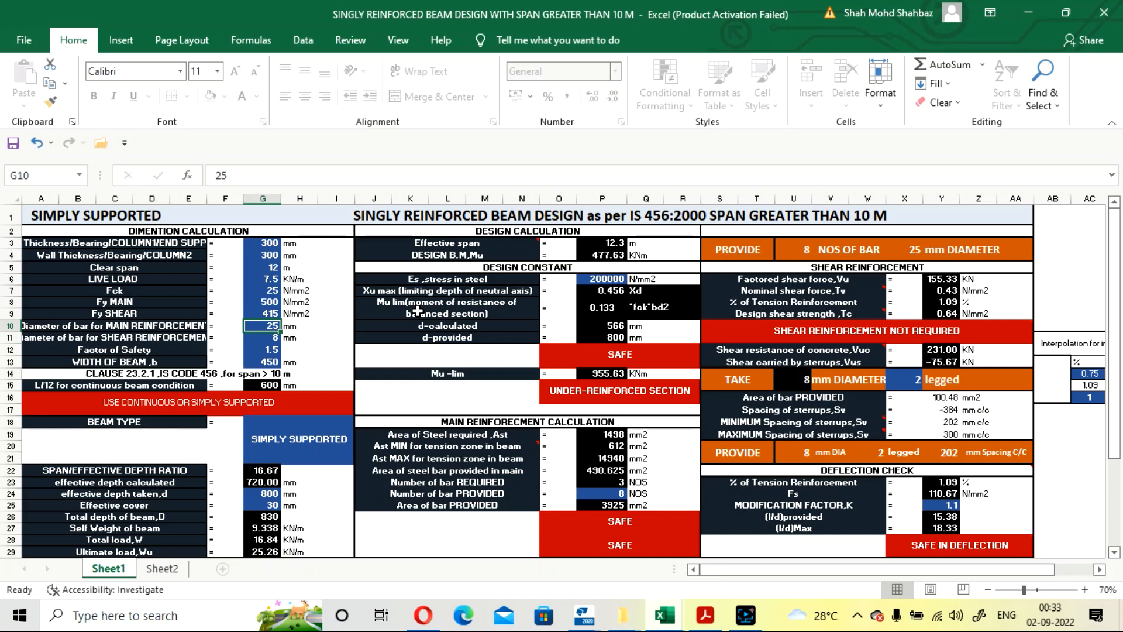
text(1)
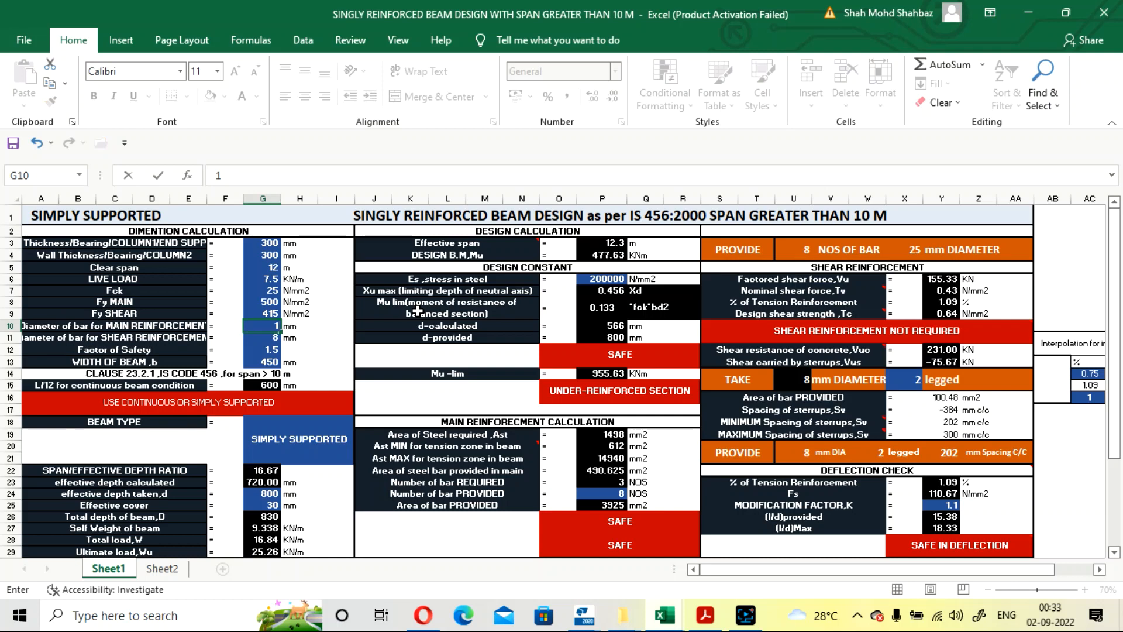
text(20)
key(Return)
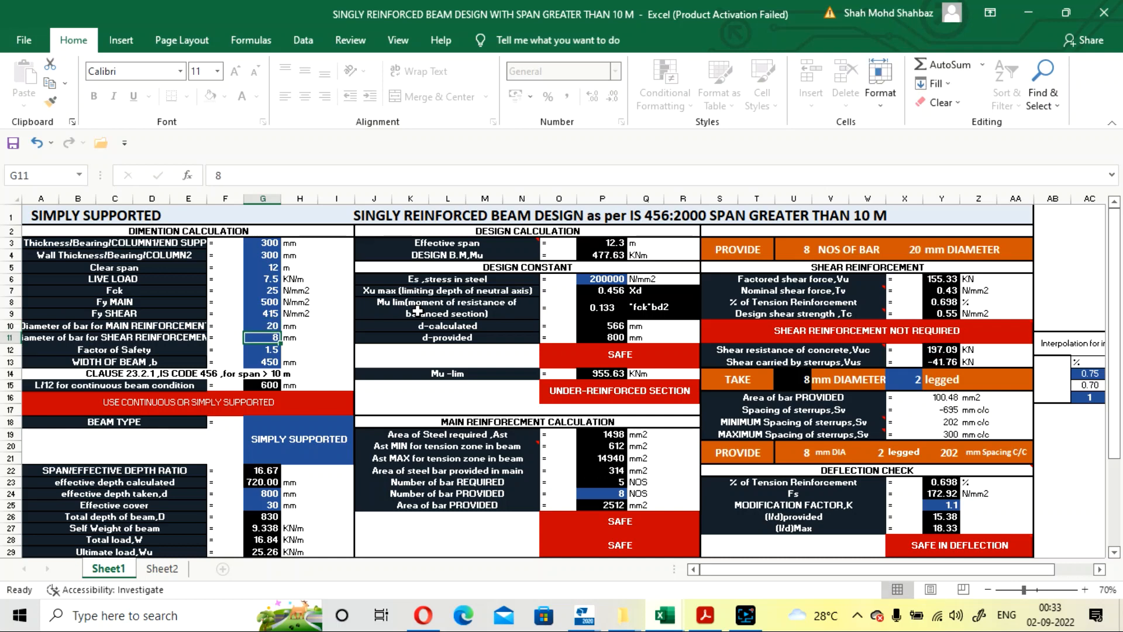
- Inspect the shear bar diameter, factor of safety and beam width input cells
key(Left)
key(Left)
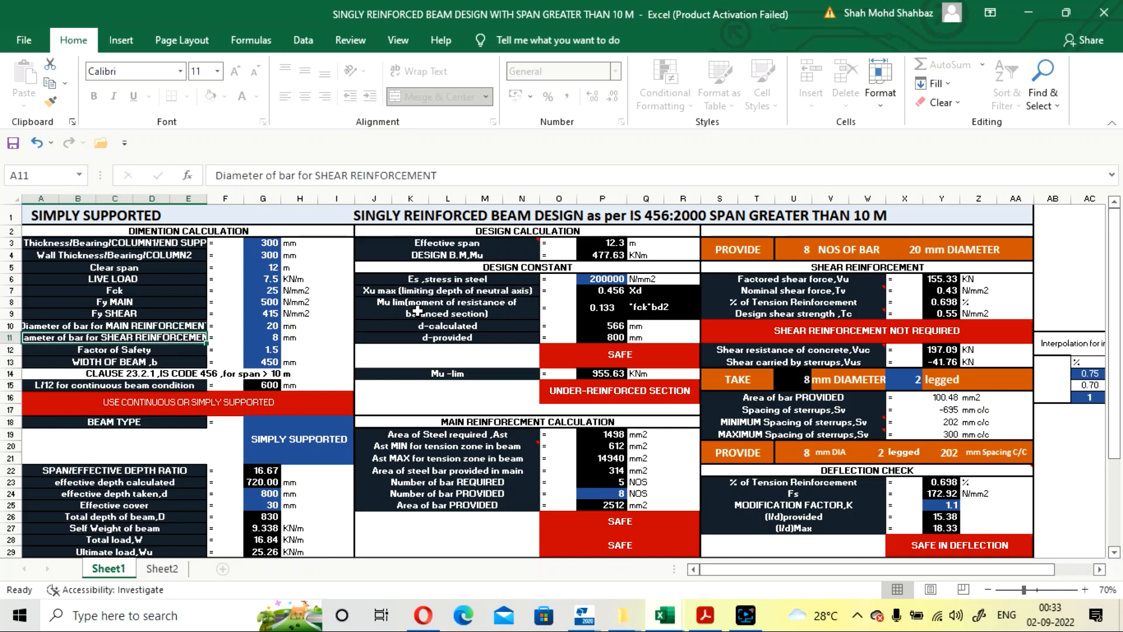
key(Right)
key(Right)
key(Left)
key(Left)
key(Right)
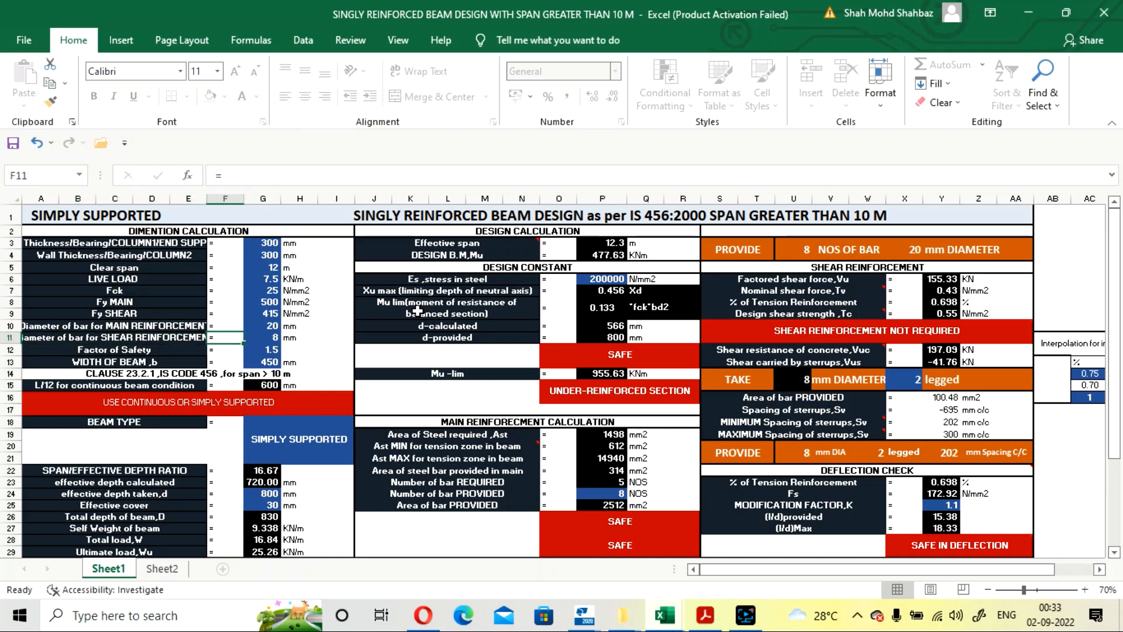
key(Right)
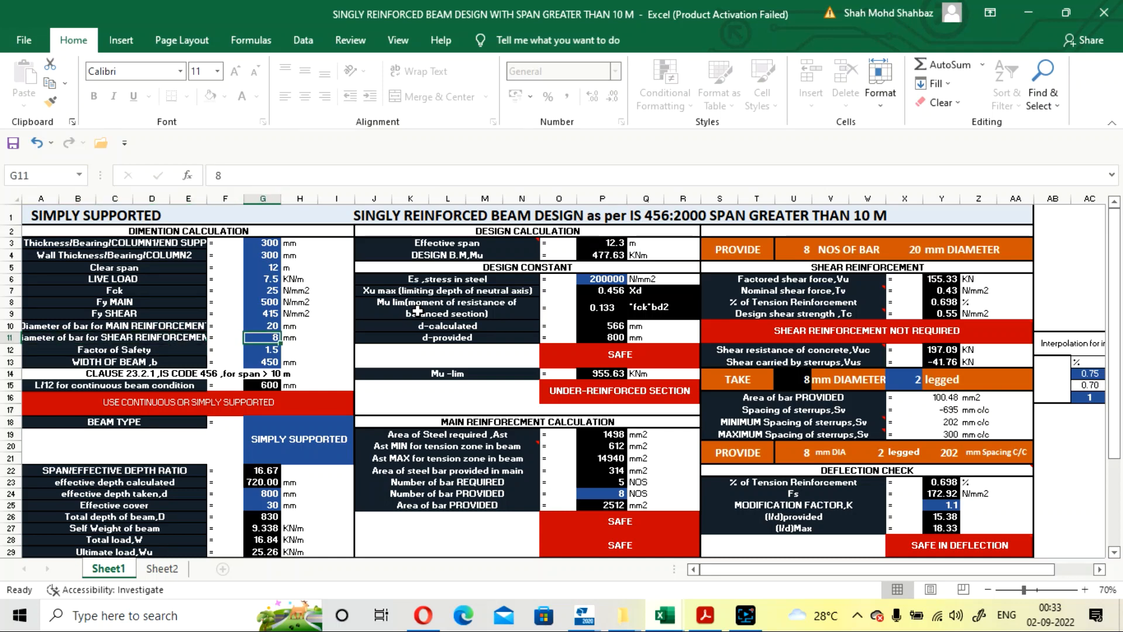
key(Down)
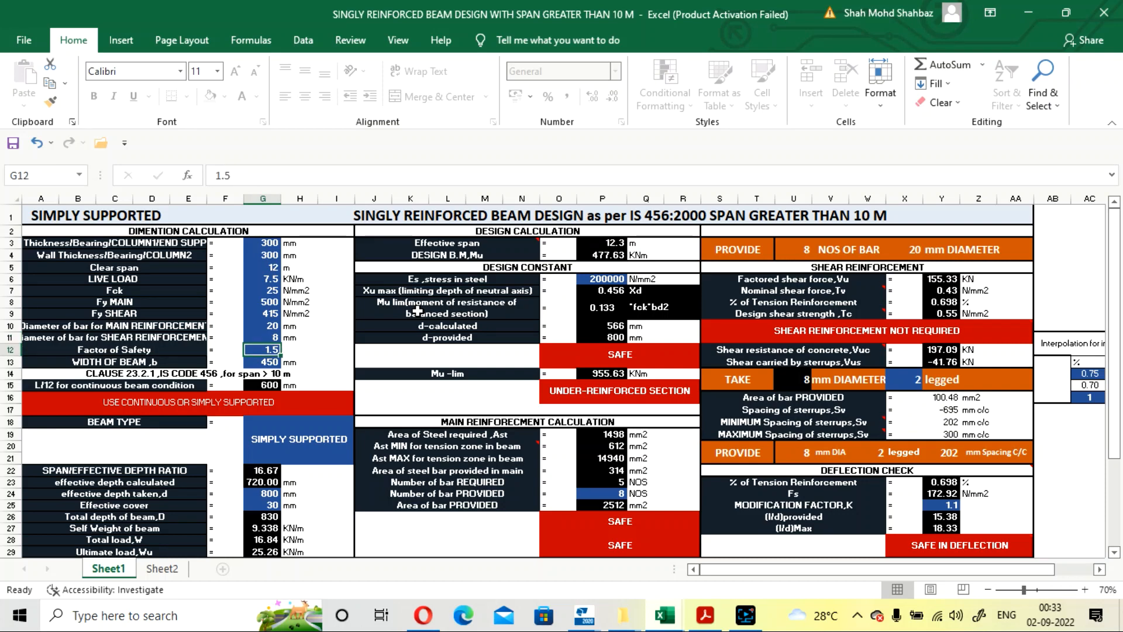
key(Up)
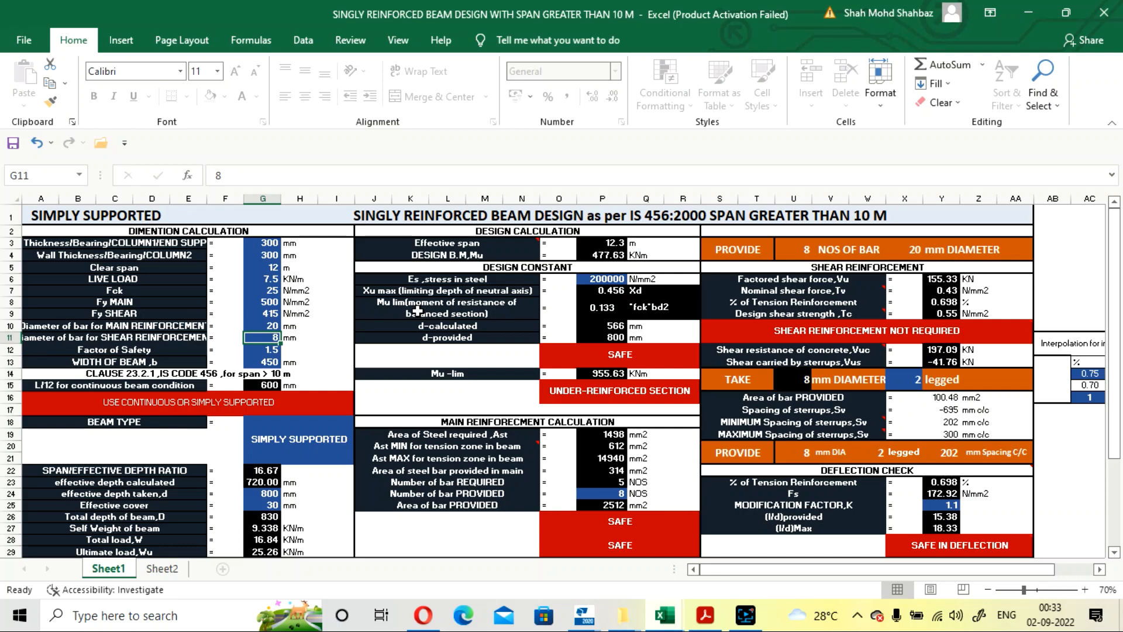
key(Down)
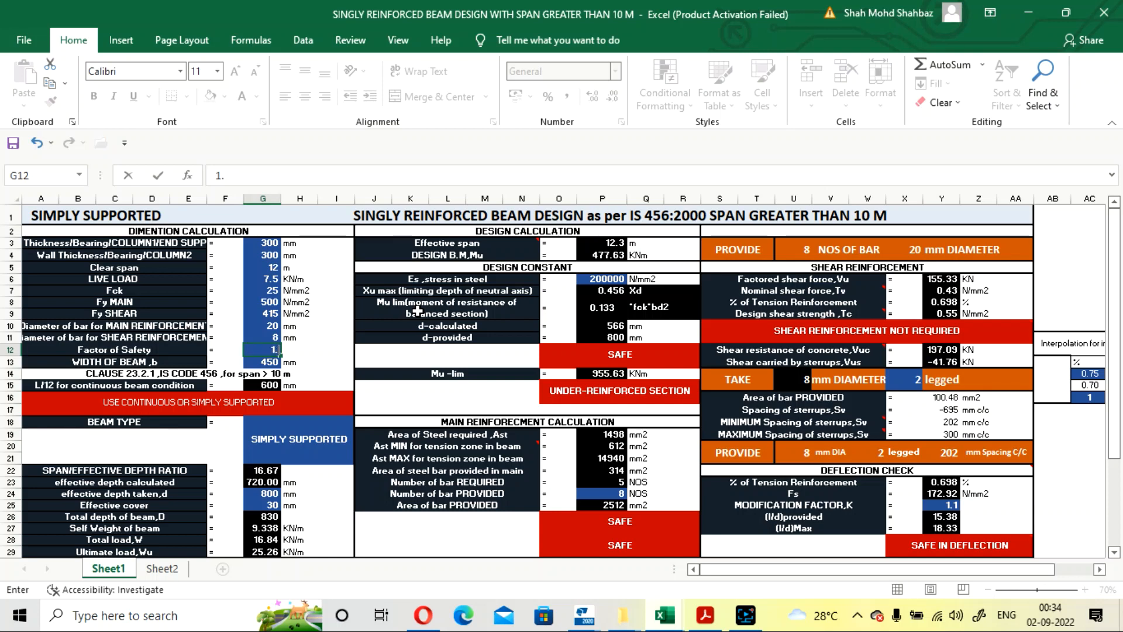
key(Down)
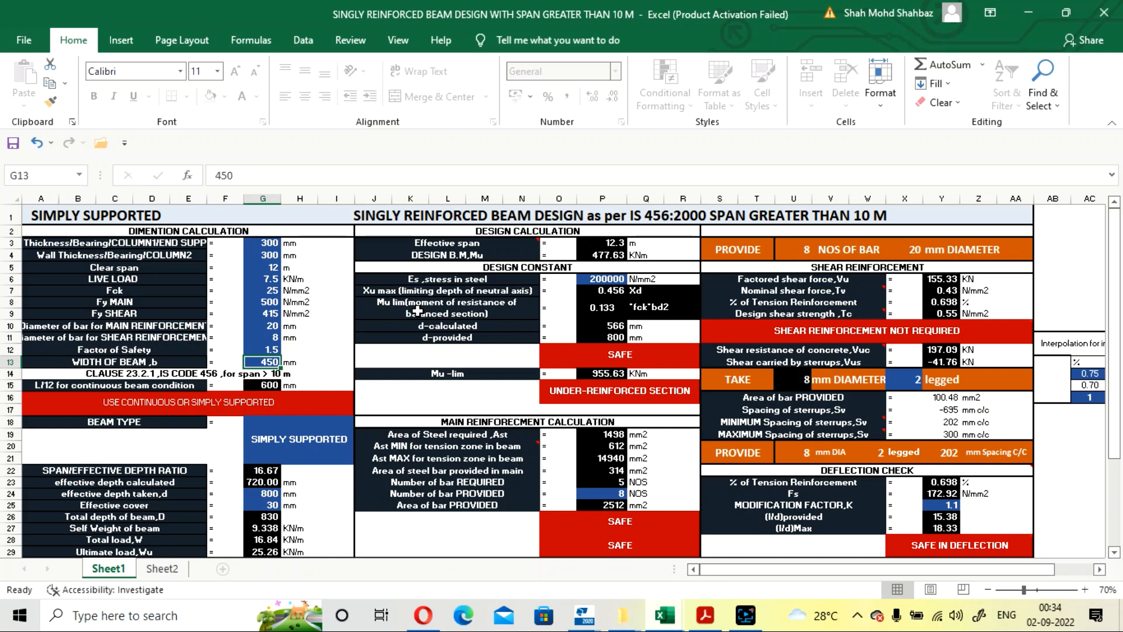
key(Down)
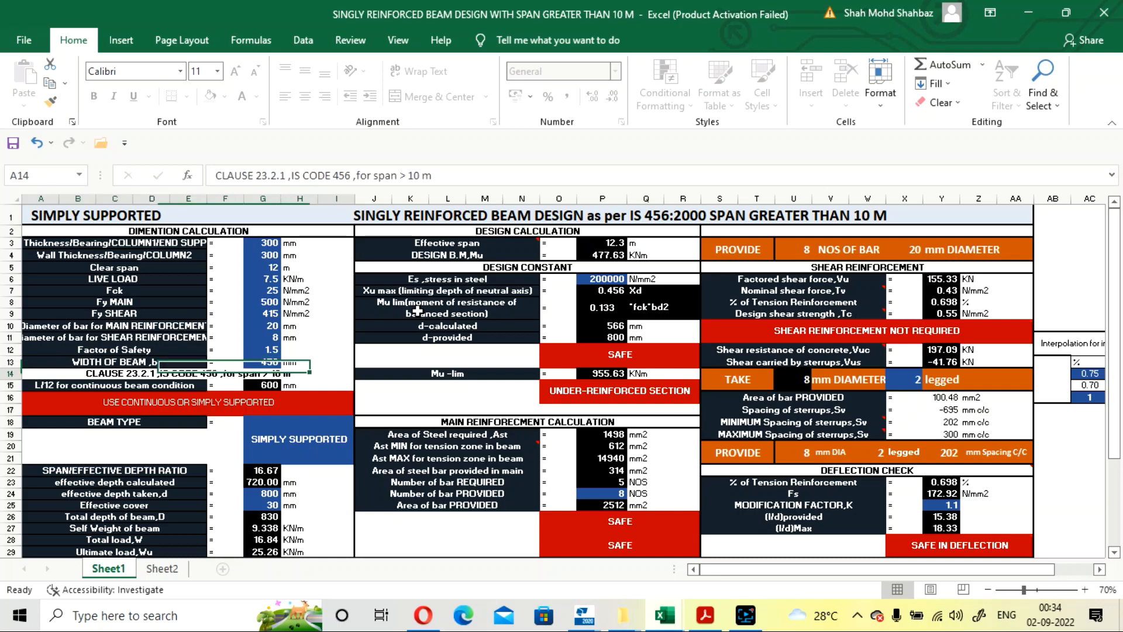
- Set the width of beam b to 300 mm
key(Up)
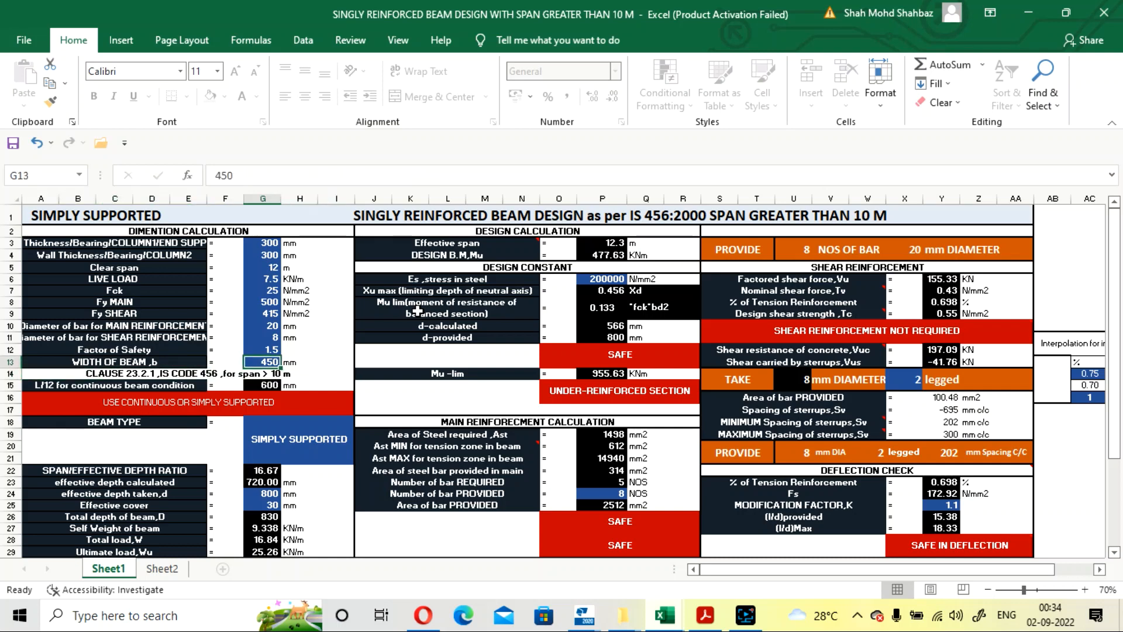
text(4)
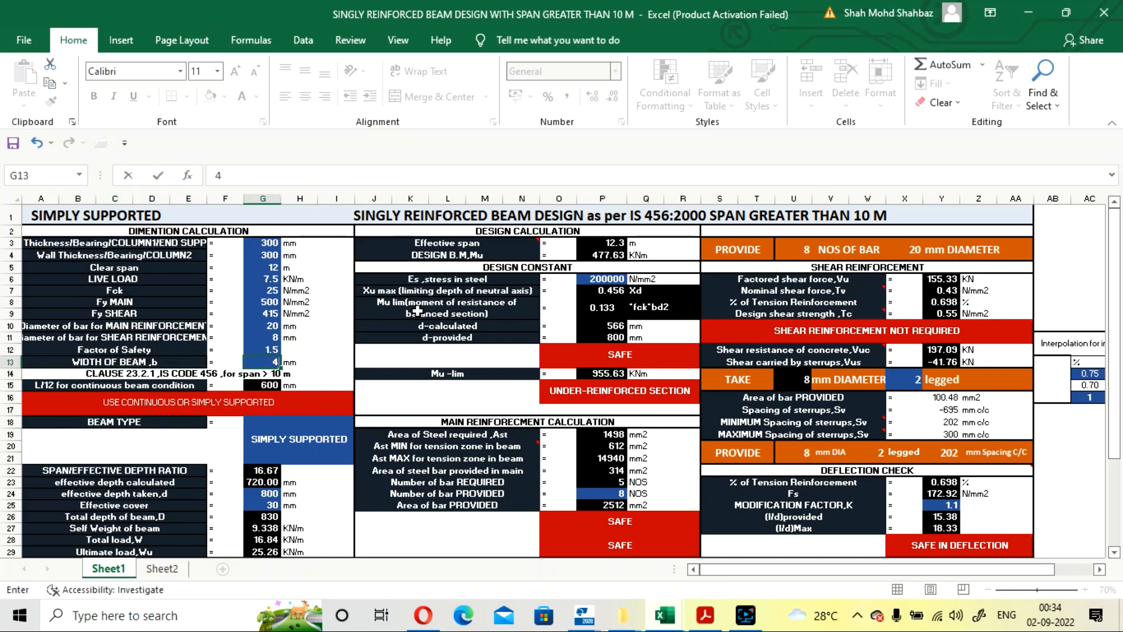
key(BackSpace)
text(300)
key(Return)
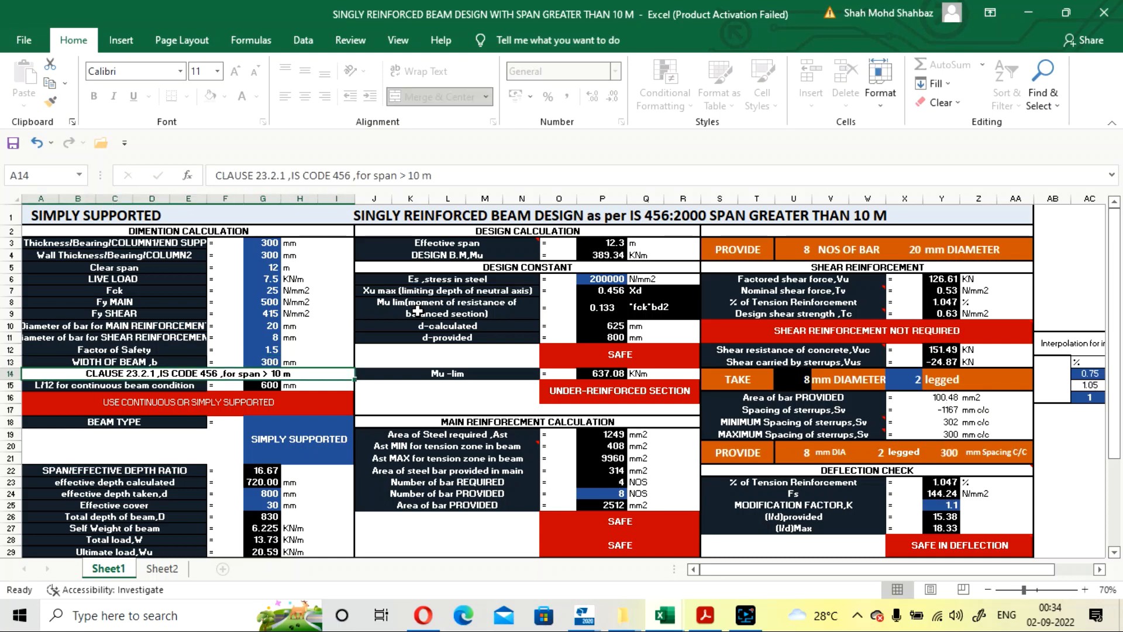
- Change the beam type to CONTINUOUS
key(Return)
key(Return)
key(Return)
key(Return)
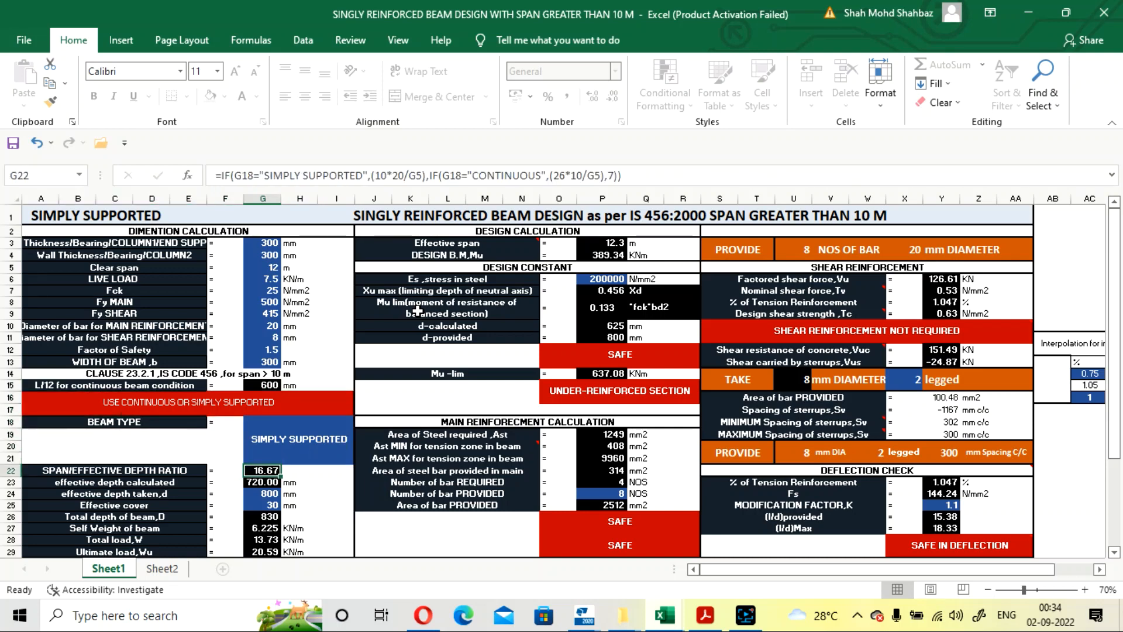
key(Up)
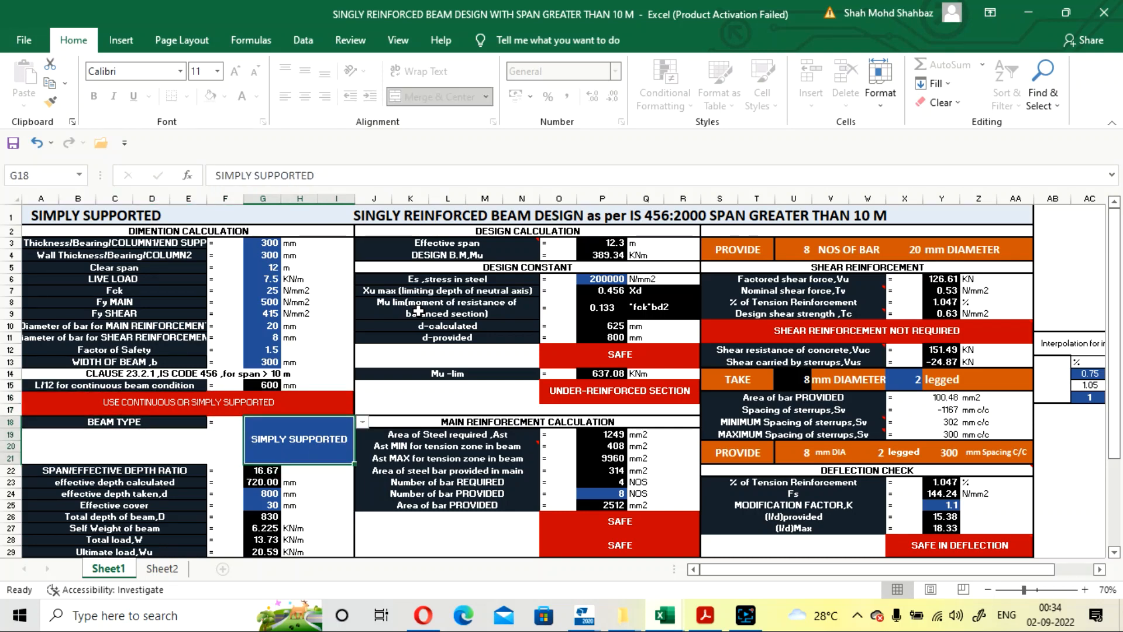
click(363, 421)
click(366, 424)
click(363, 430)
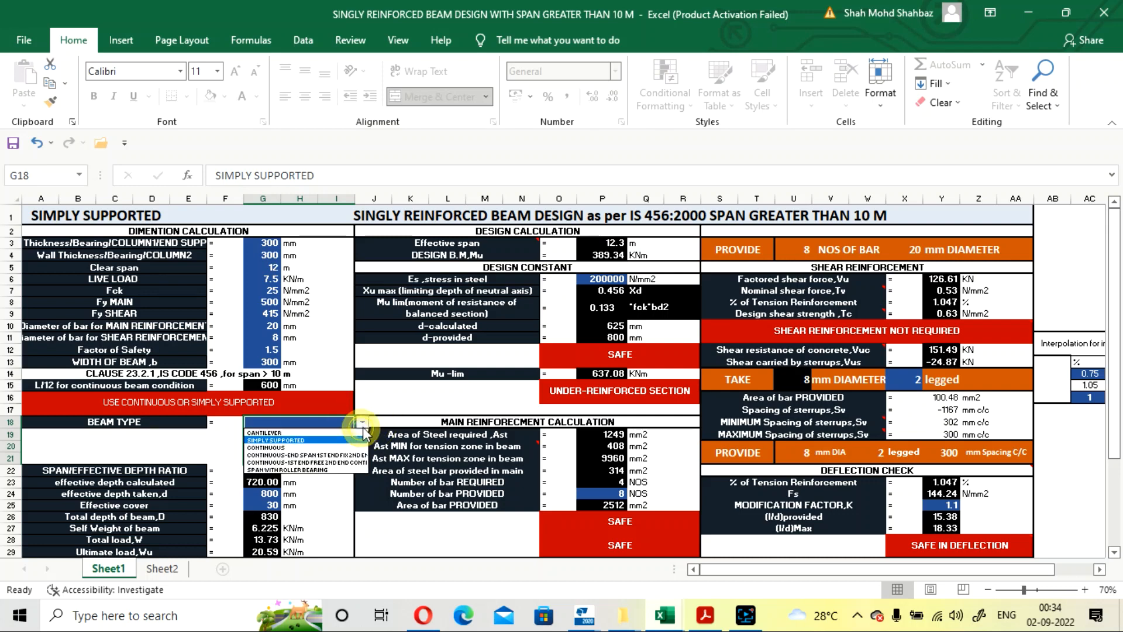
click(331, 447)
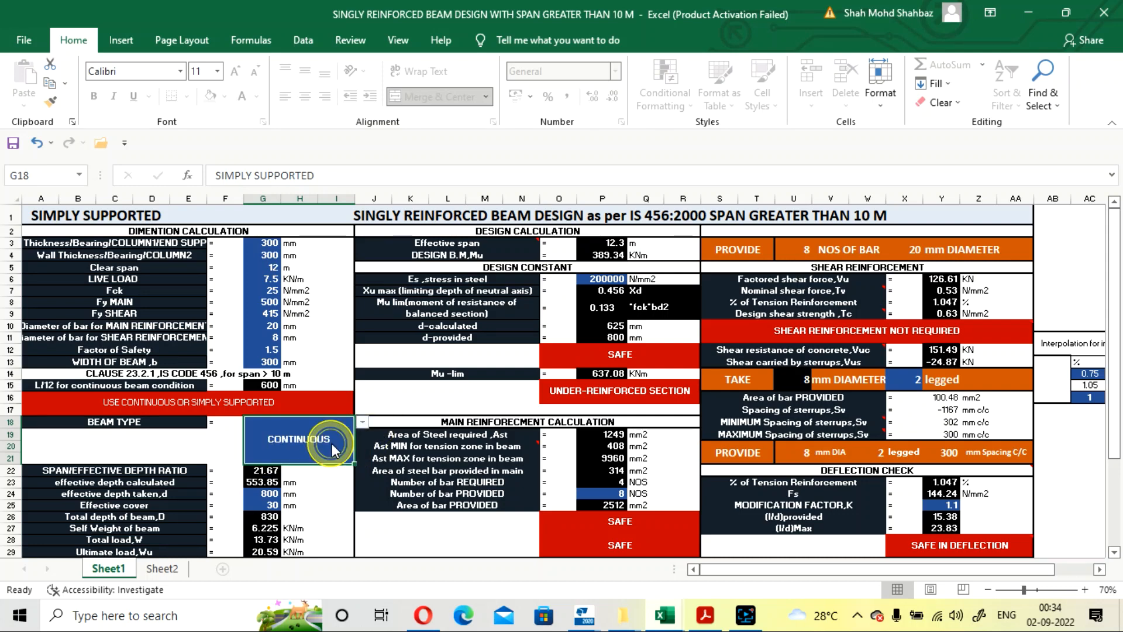
- Try the continuous end-span beam type, then reselect CONTINUOUS
scroll(398, 430, down, 2)
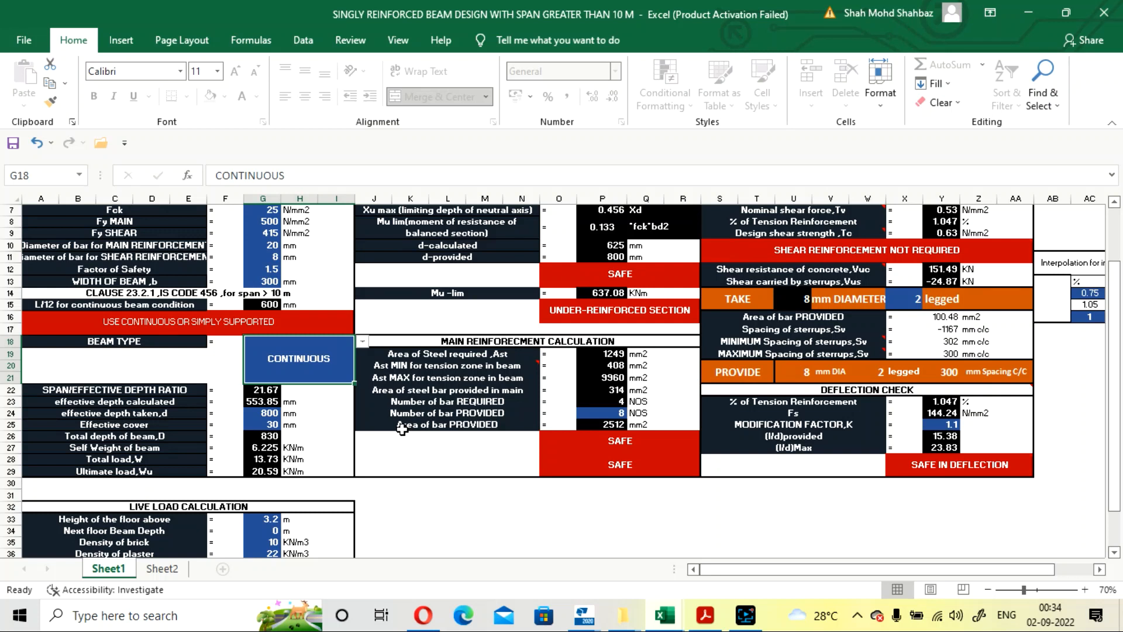
click(363, 341)
click(345, 383)
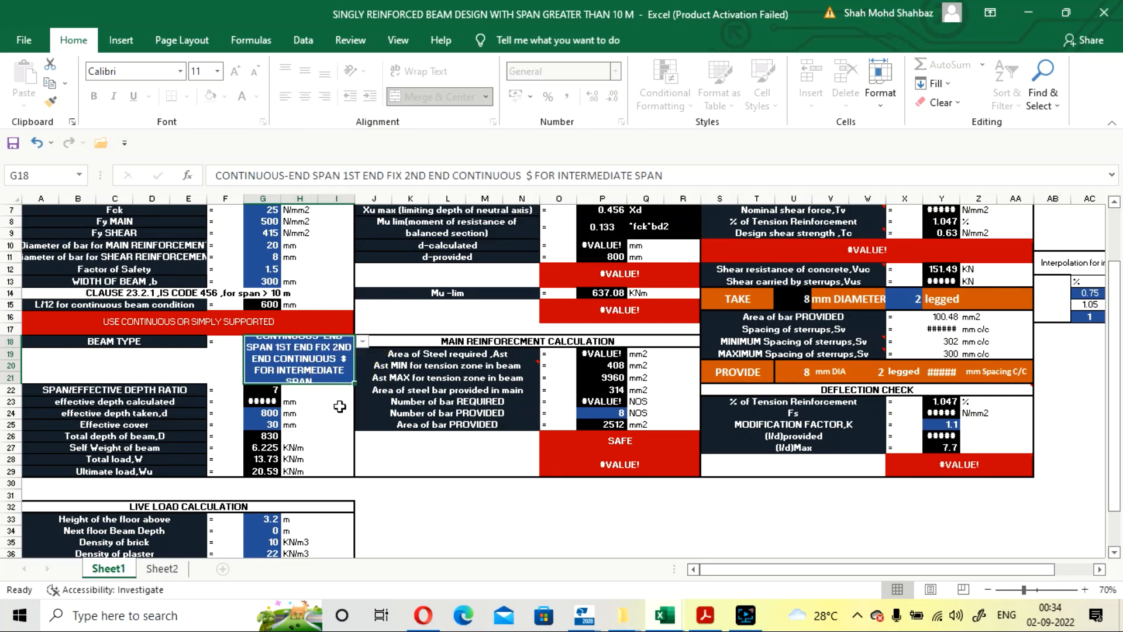
click(363, 340)
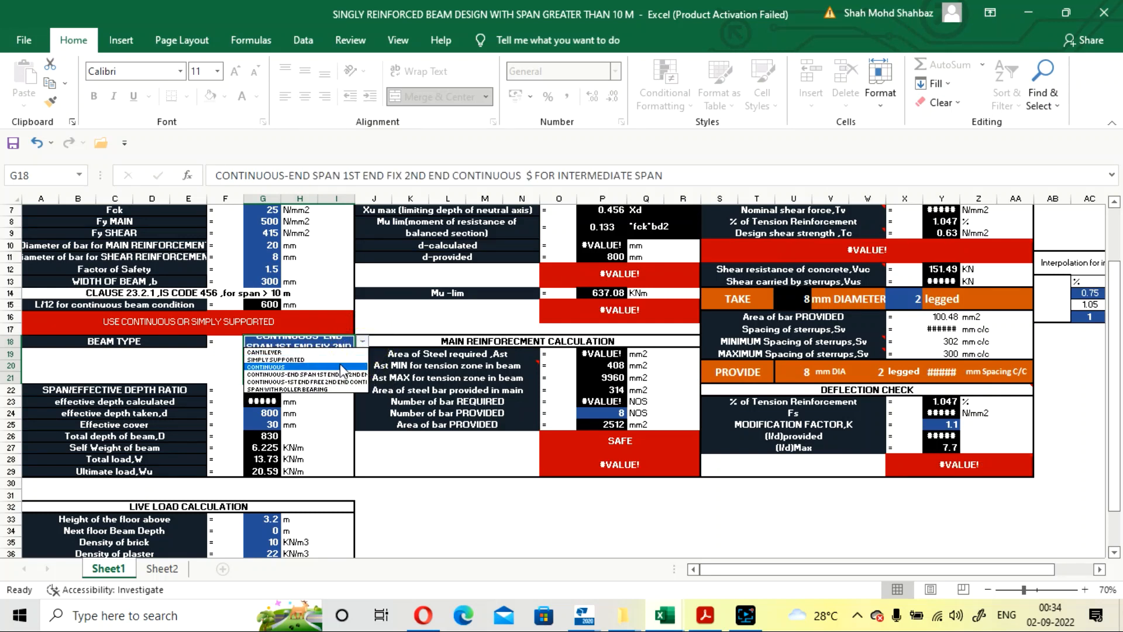
click(339, 365)
- Set the beam type back to SIMPLY SUPPORTED
scroll(319, 428, up, 2)
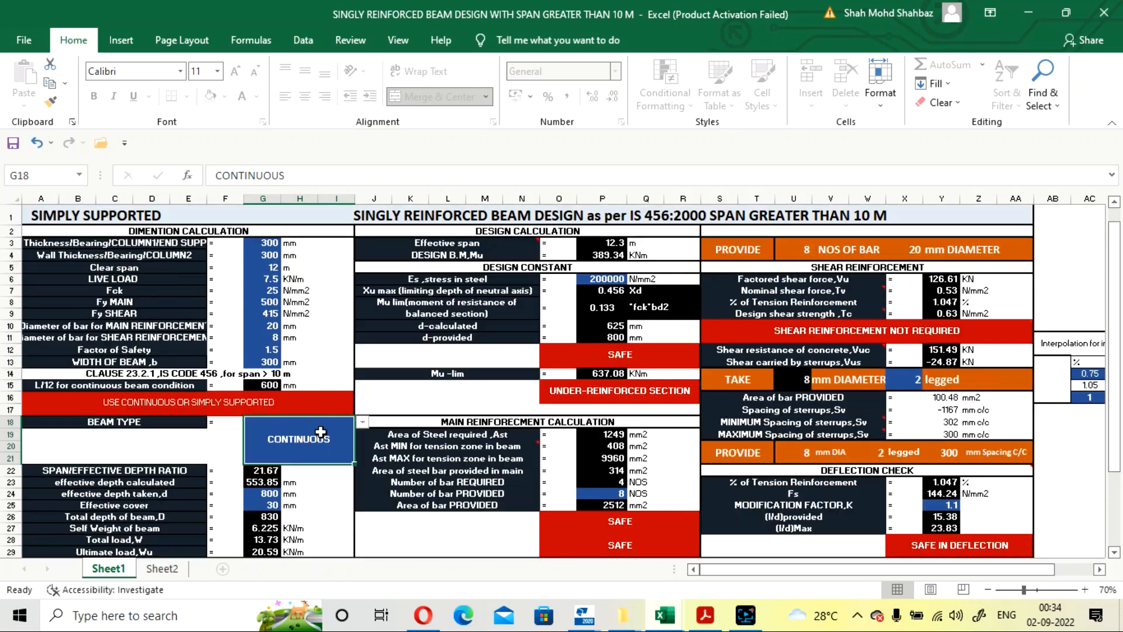
scroll(370, 491, down, 1)
scroll(370, 483, up, 1)
mouse_move(903, 341)
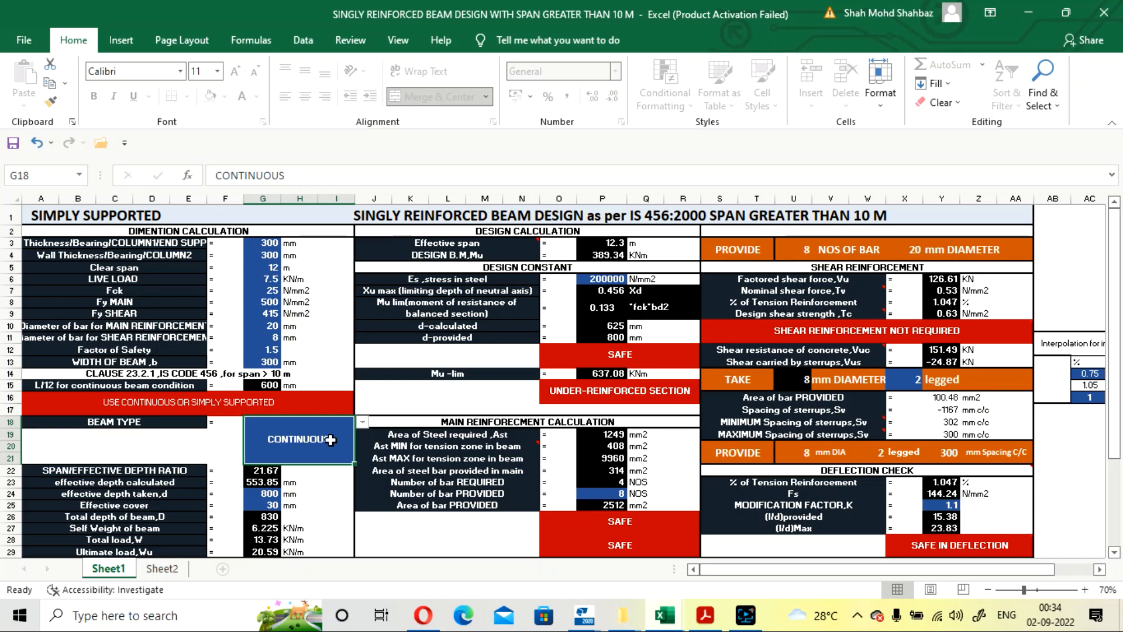
click(362, 421)
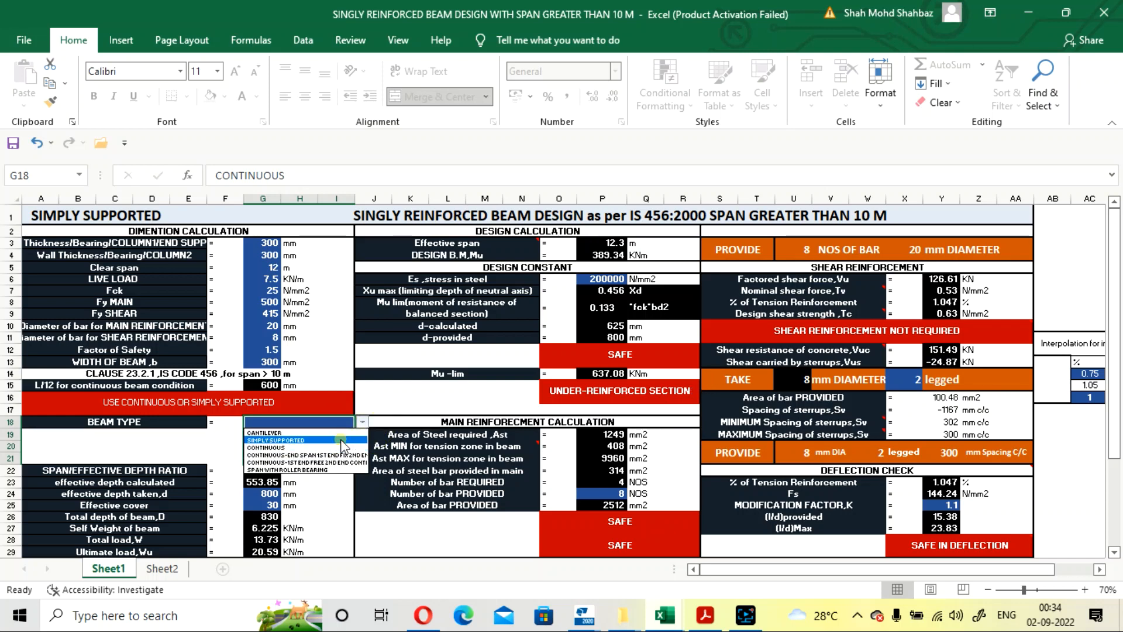
click(341, 440)
click(377, 387)
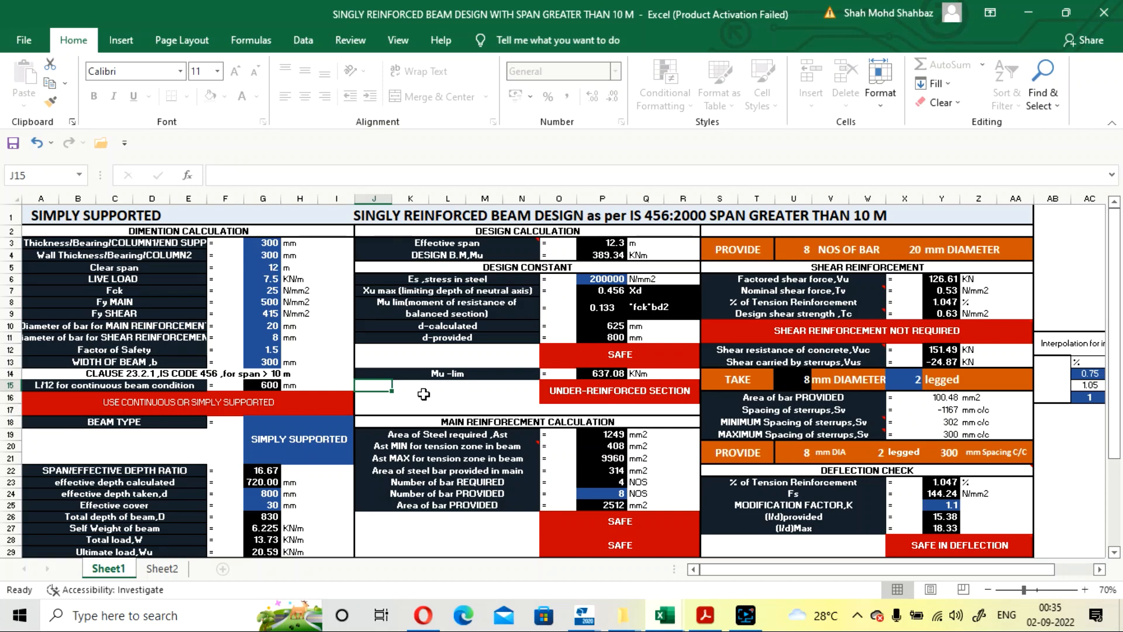
- Review the span/effective depth ratio and effective depth formulas below the beam type
scroll(424, 394, down, 1)
scroll(411, 472, up, 1)
click(327, 456)
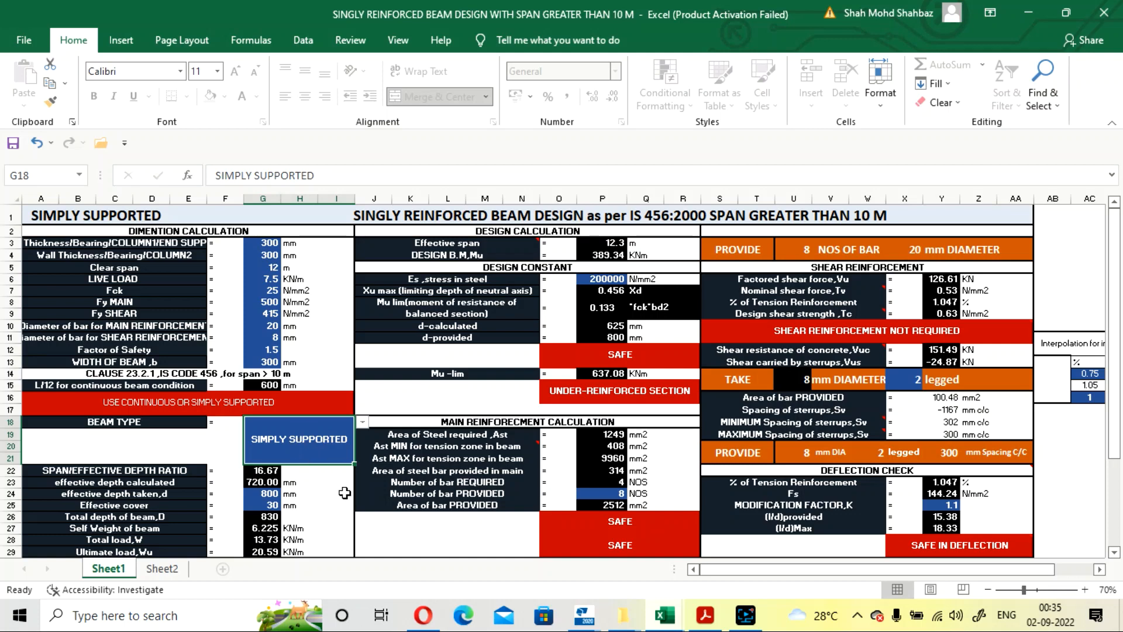
scroll(345, 492, down, 1)
key(Down)
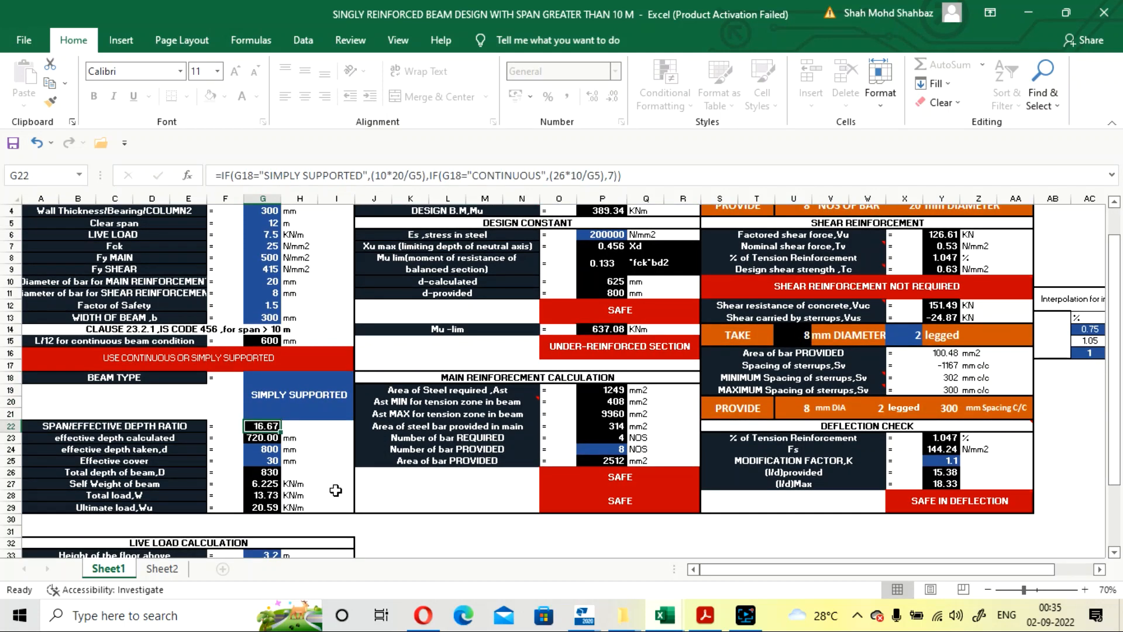
key(Down)
key(Up)
key(Down)
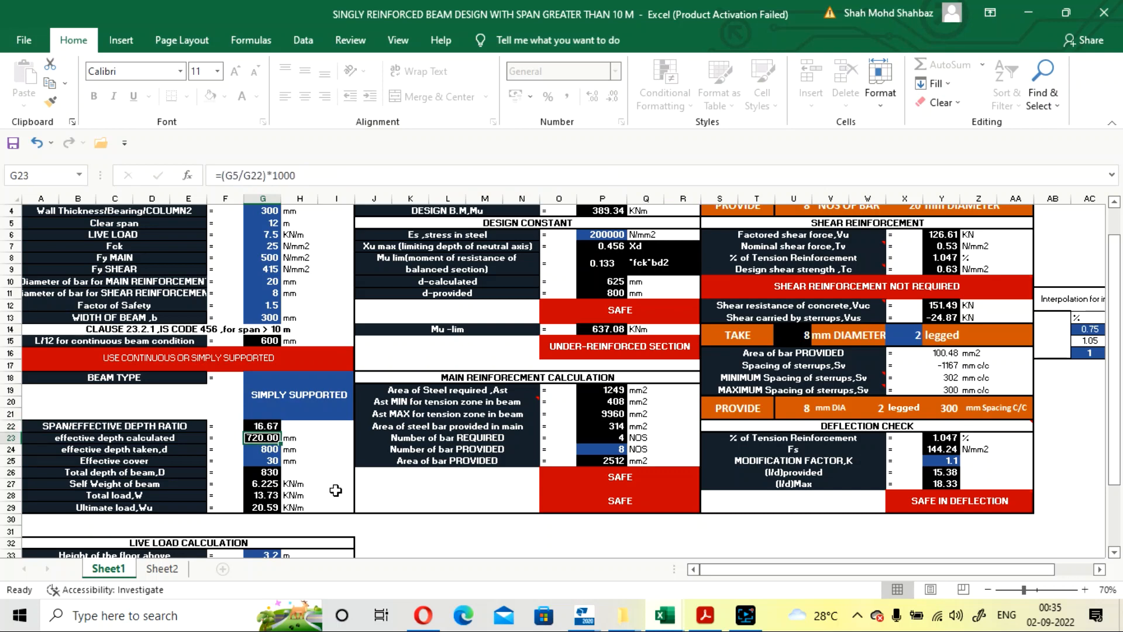
key(Up)
key(Up)
key(Up)
key(Up)
key(Down)
key(Down)
key(Down)
key(Down)
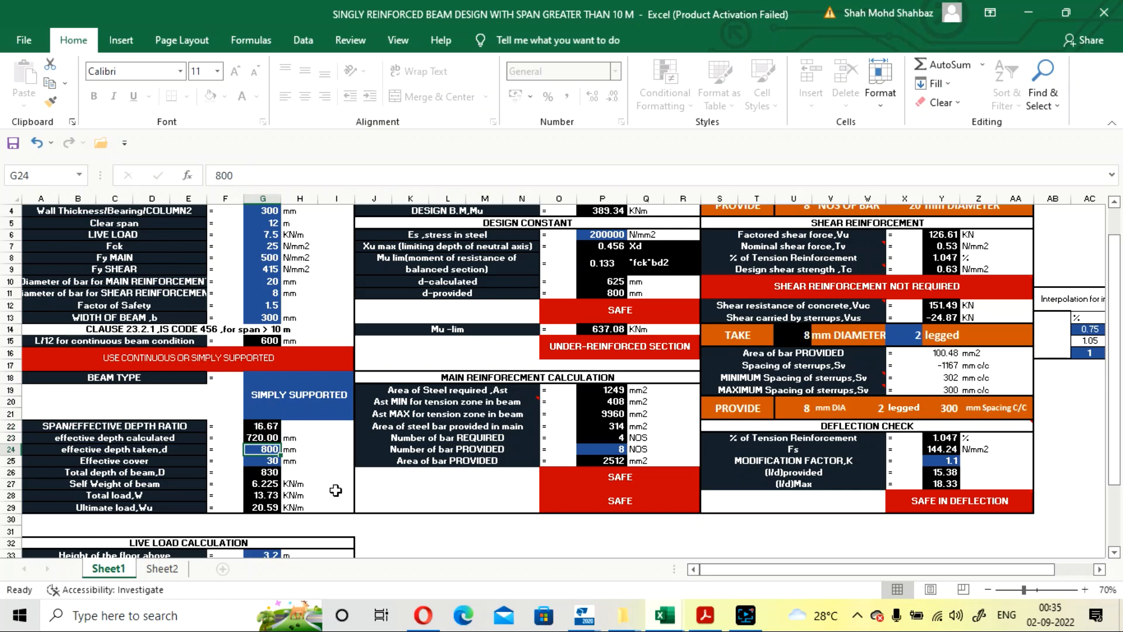
key(Up)
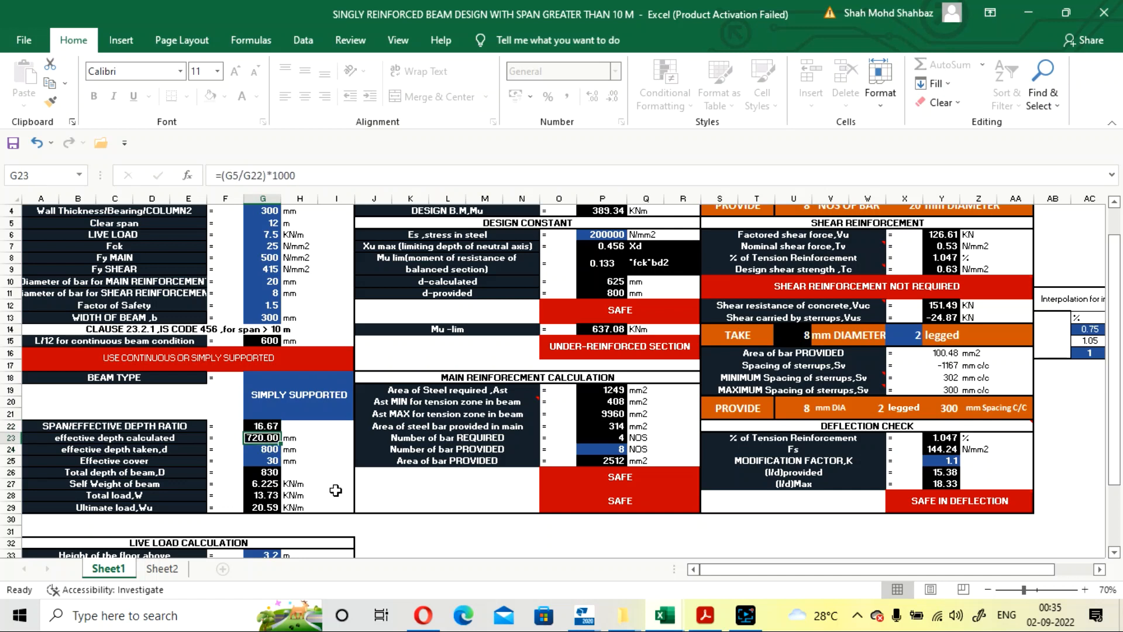
- Set the effective depth taken to 725 mm and the effective cover to 25 mm
key(Down)
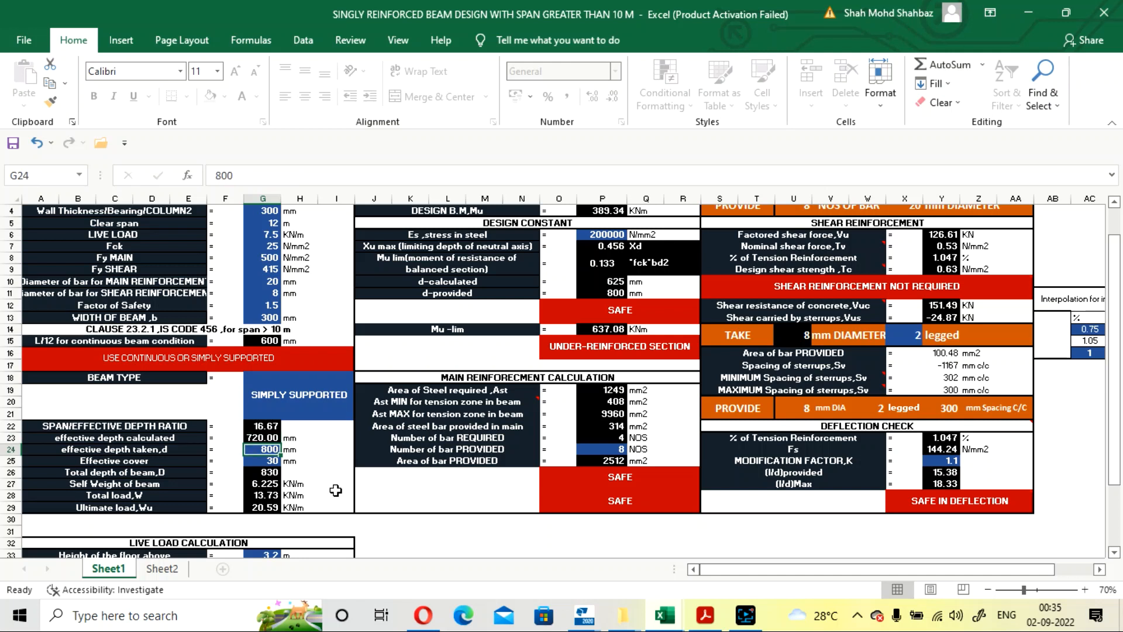
text(725)
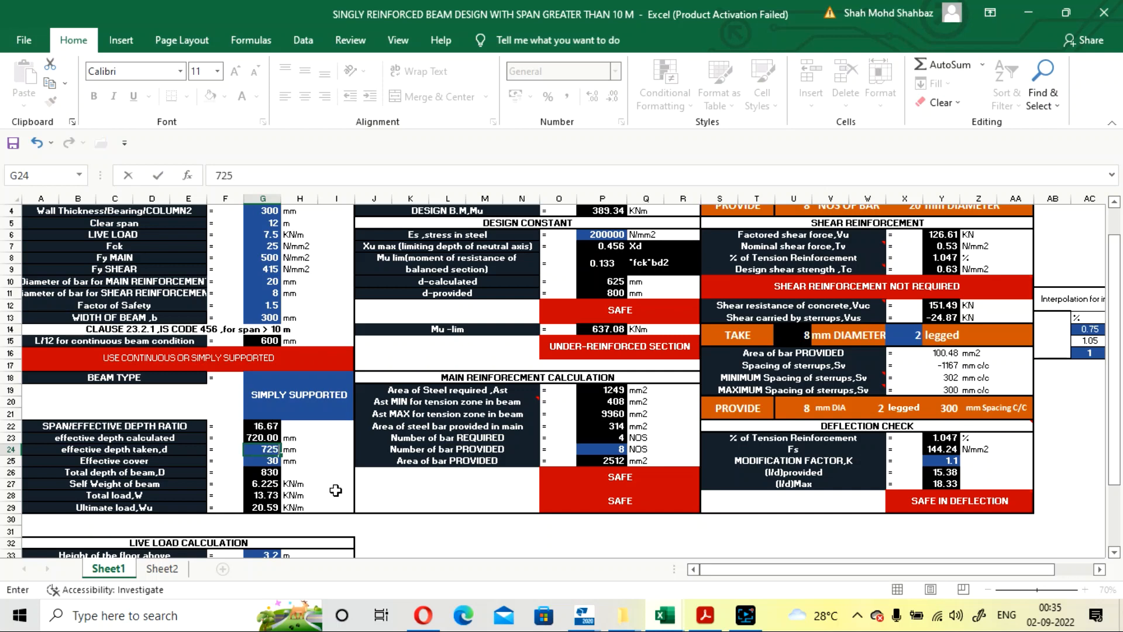
key(Return)
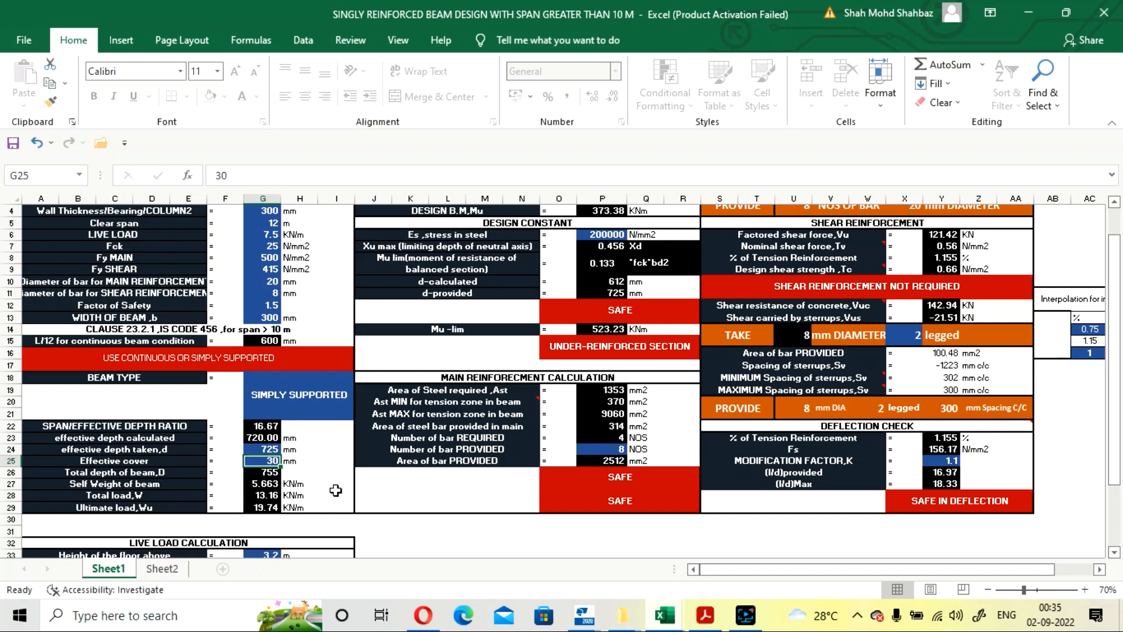
text(25)
key(Return)
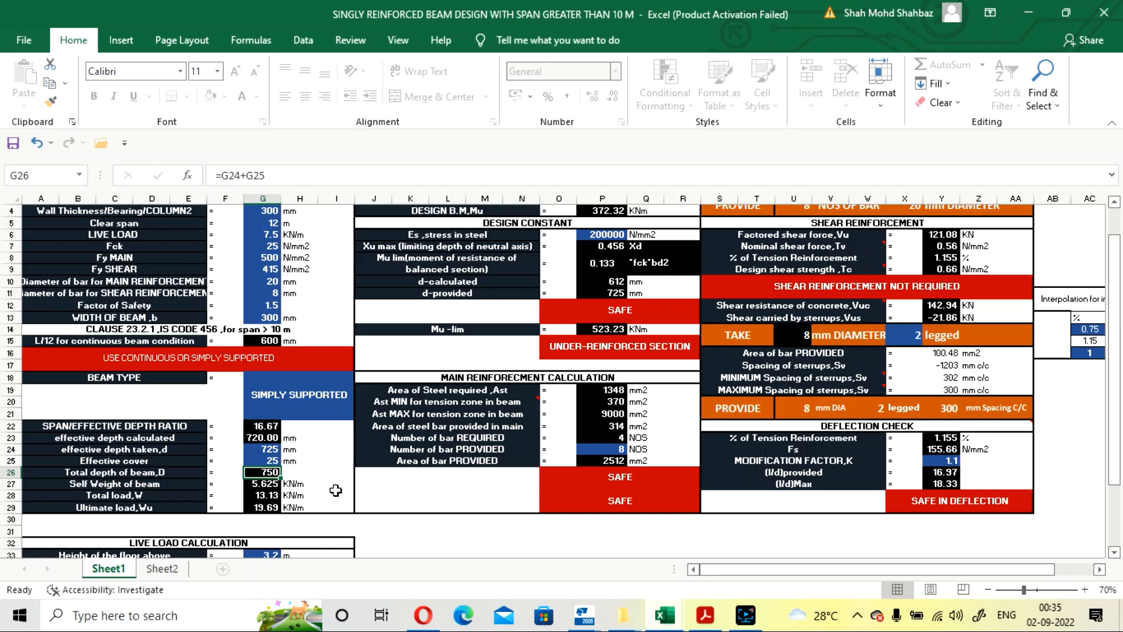
- Compare the beam cross-section drawing on Sheet2 with the design inputs on Sheet1
click(166, 576)
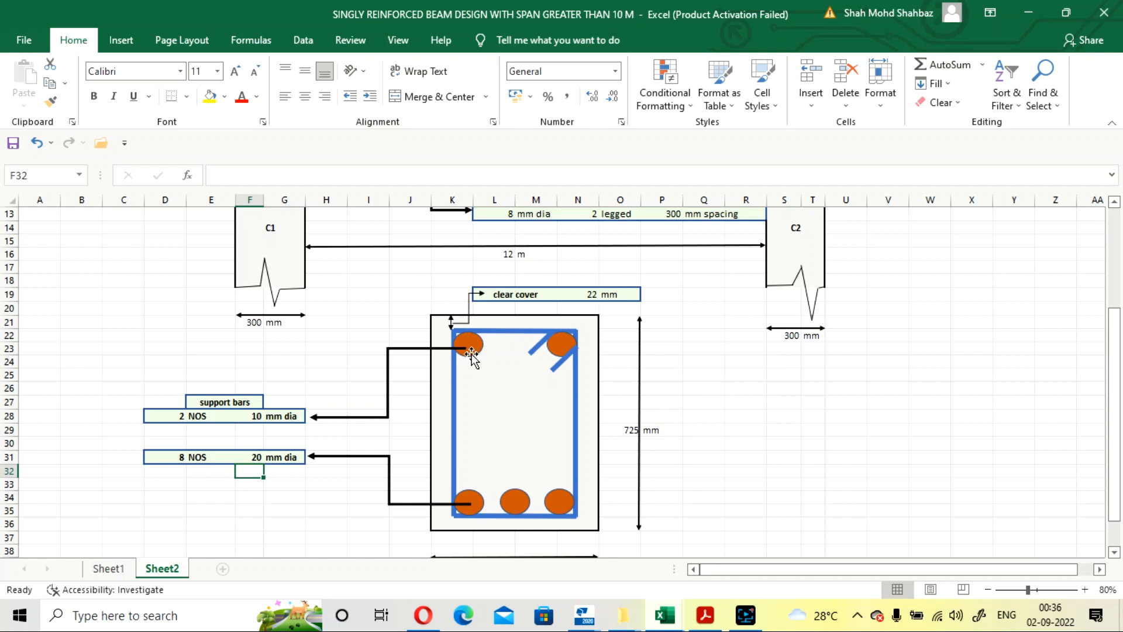
click(109, 569)
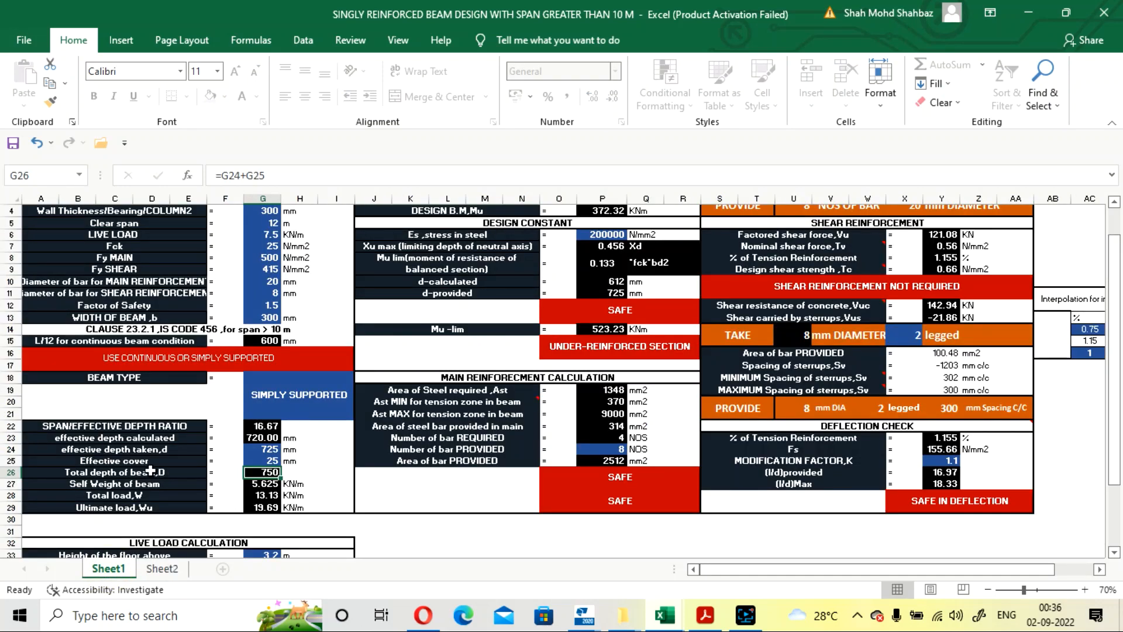
click(162, 569)
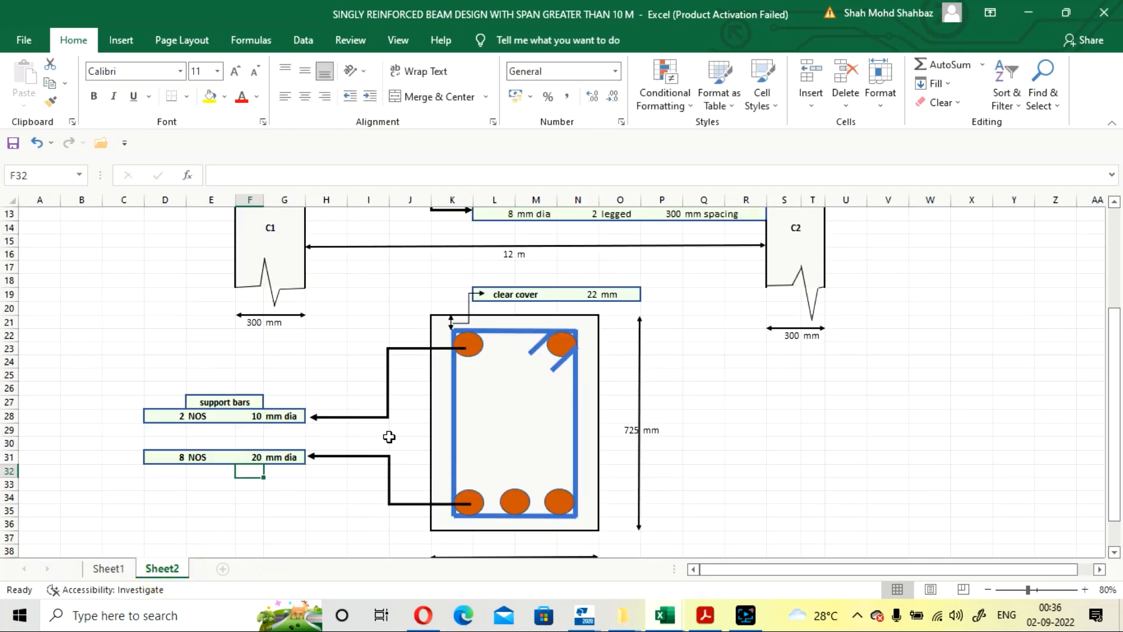
scroll(562, 387, up, 1)
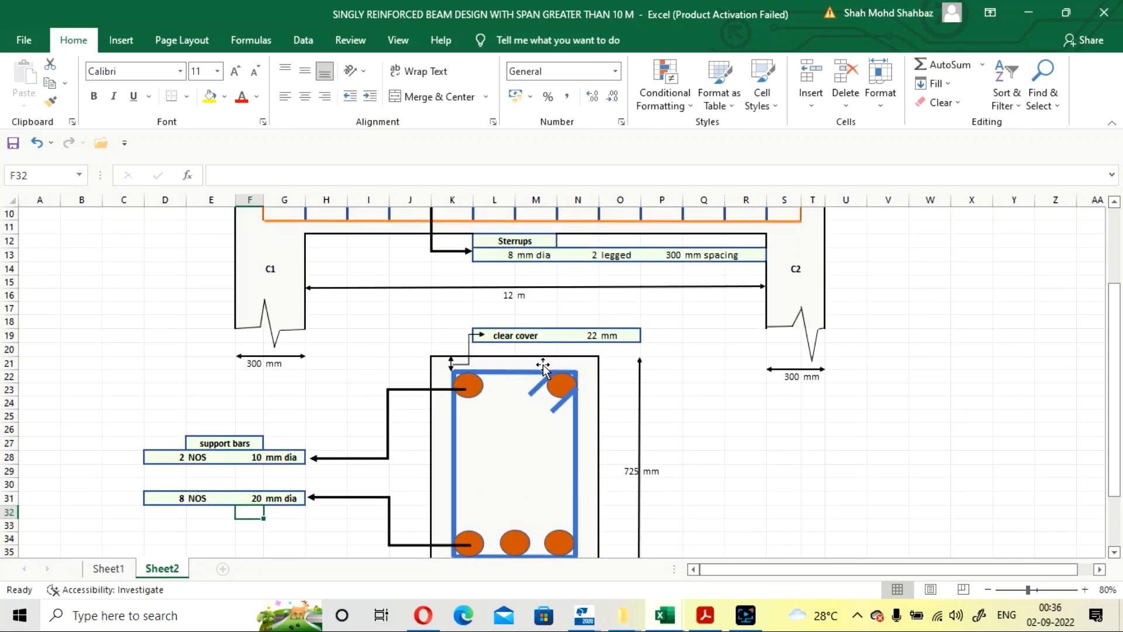
click(104, 571)
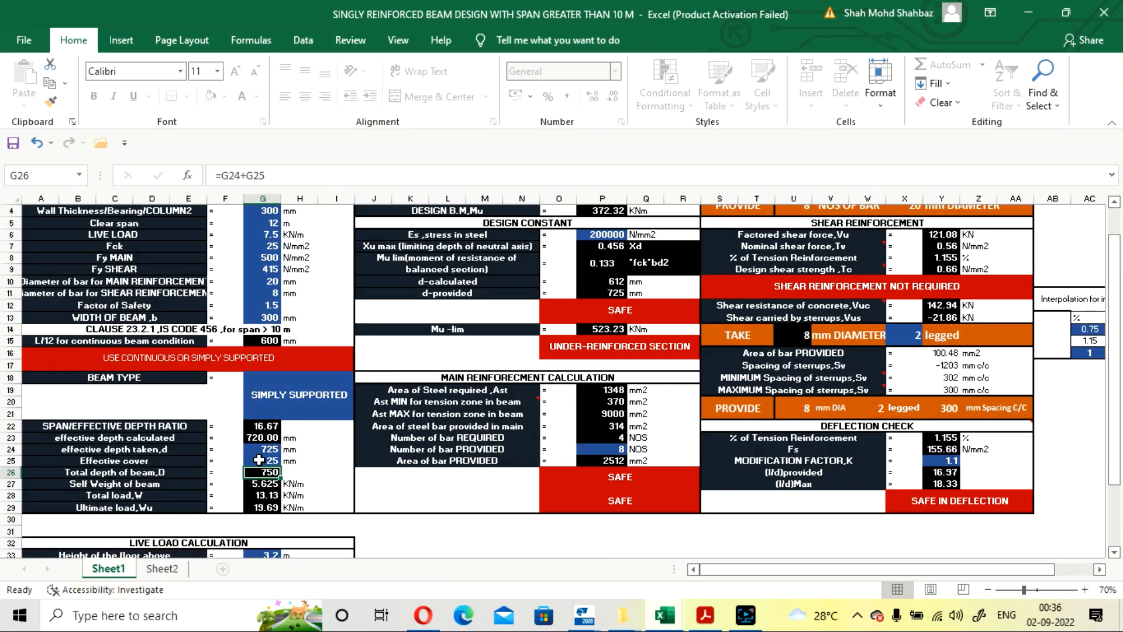
- Set the effective cover to 28 mm
click(258, 460)
text(28)
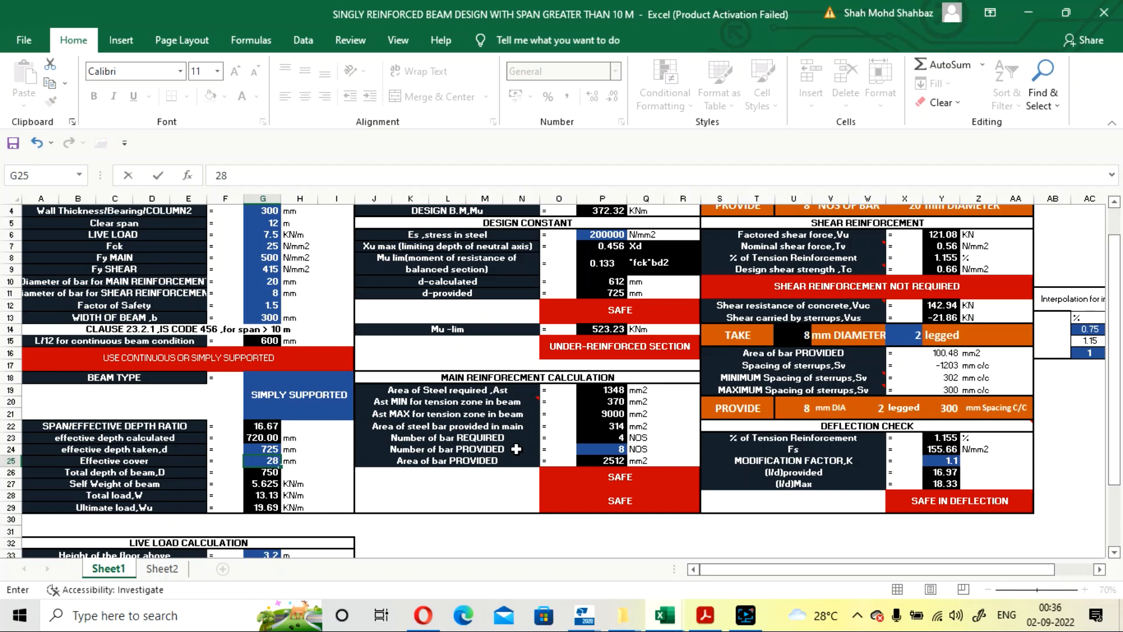
key(Return)
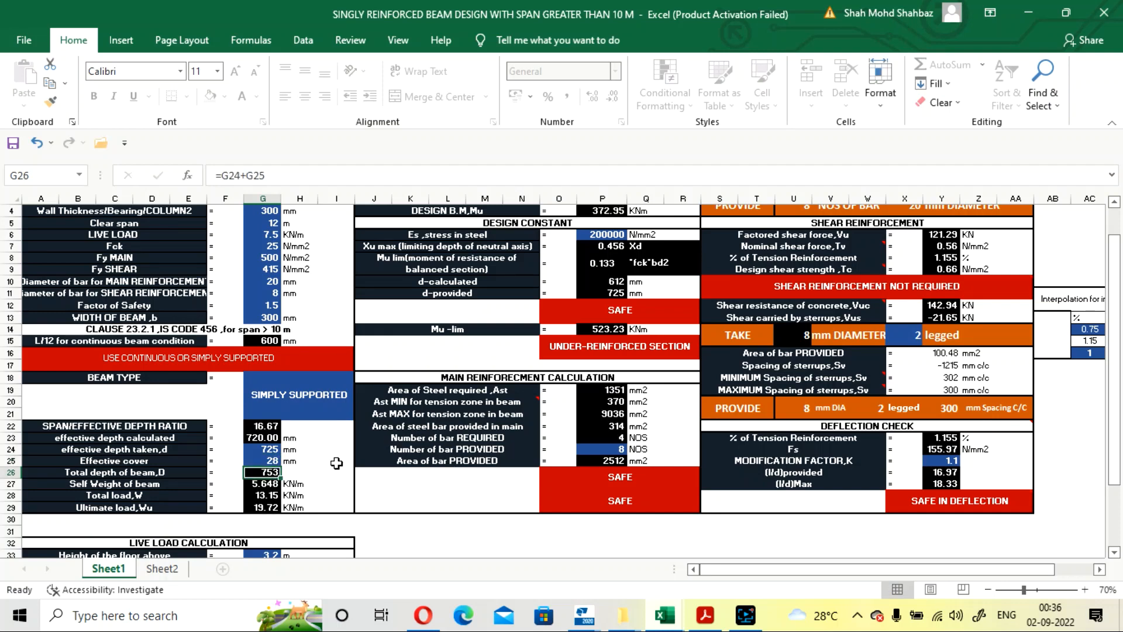
- Check the clear cover shown on the Sheet2 section drawing against the design sheet
click(162, 569)
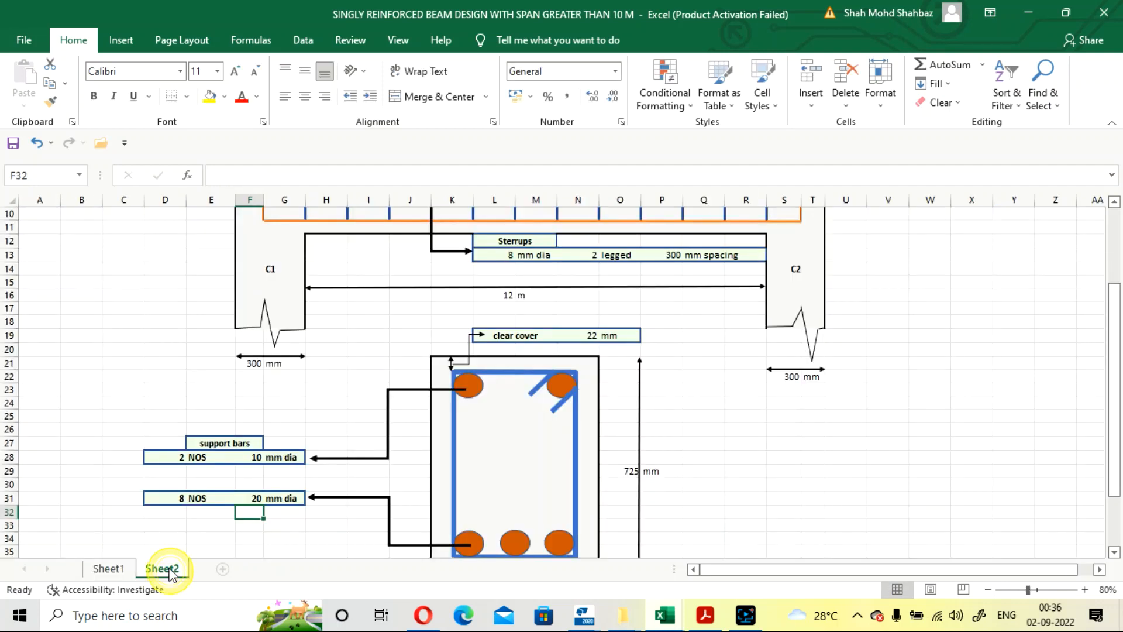
click(108, 569)
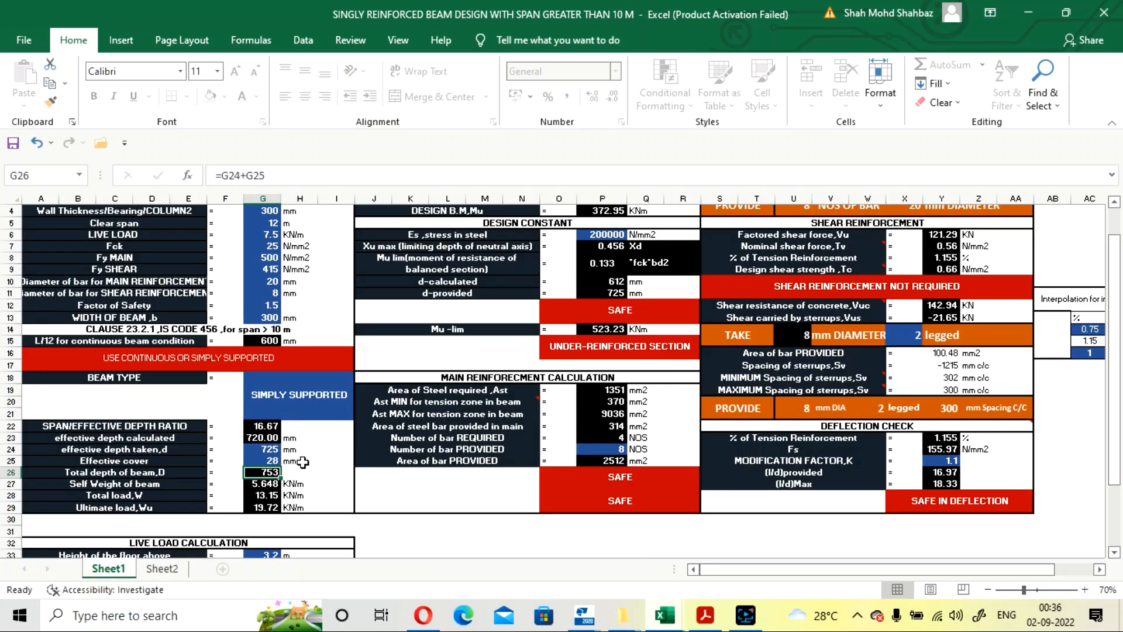
click(162, 569)
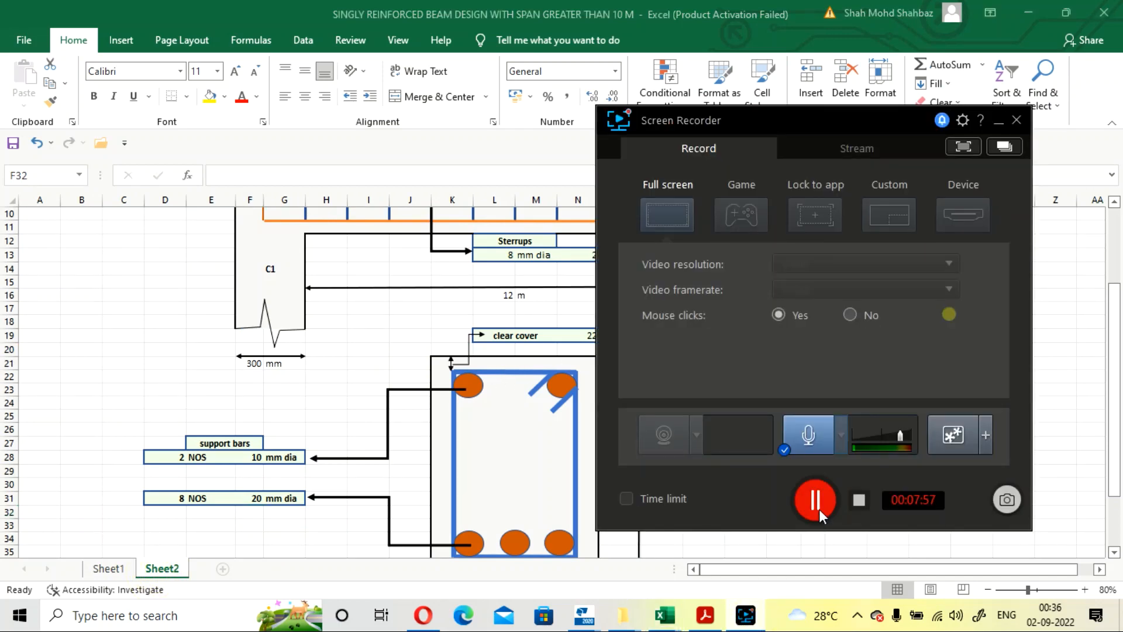
click(809, 513)
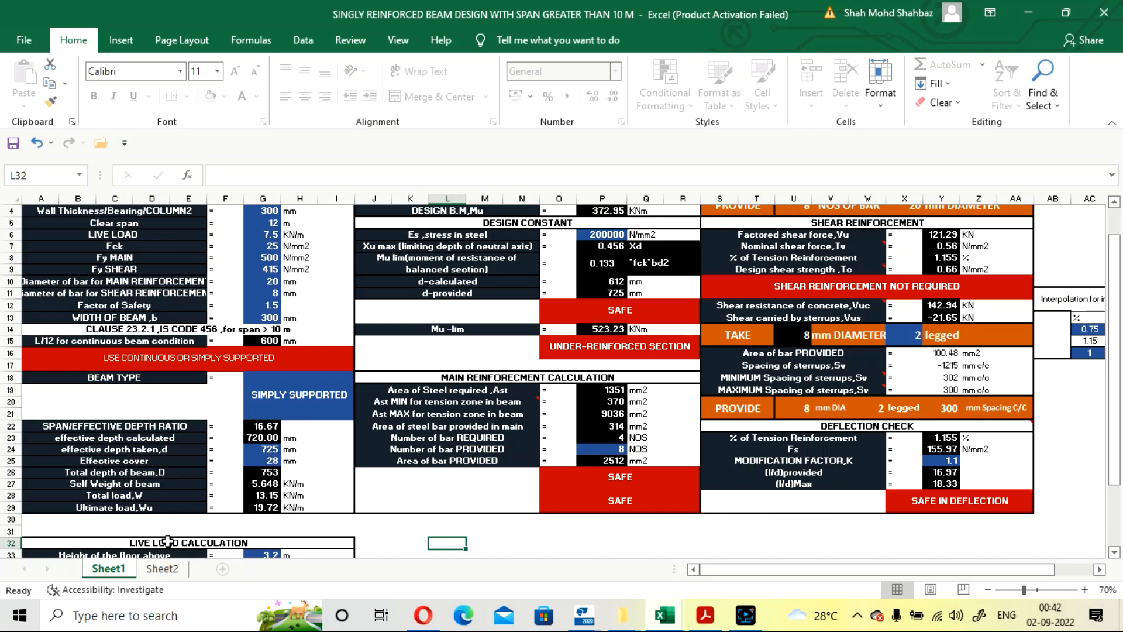
click(173, 572)
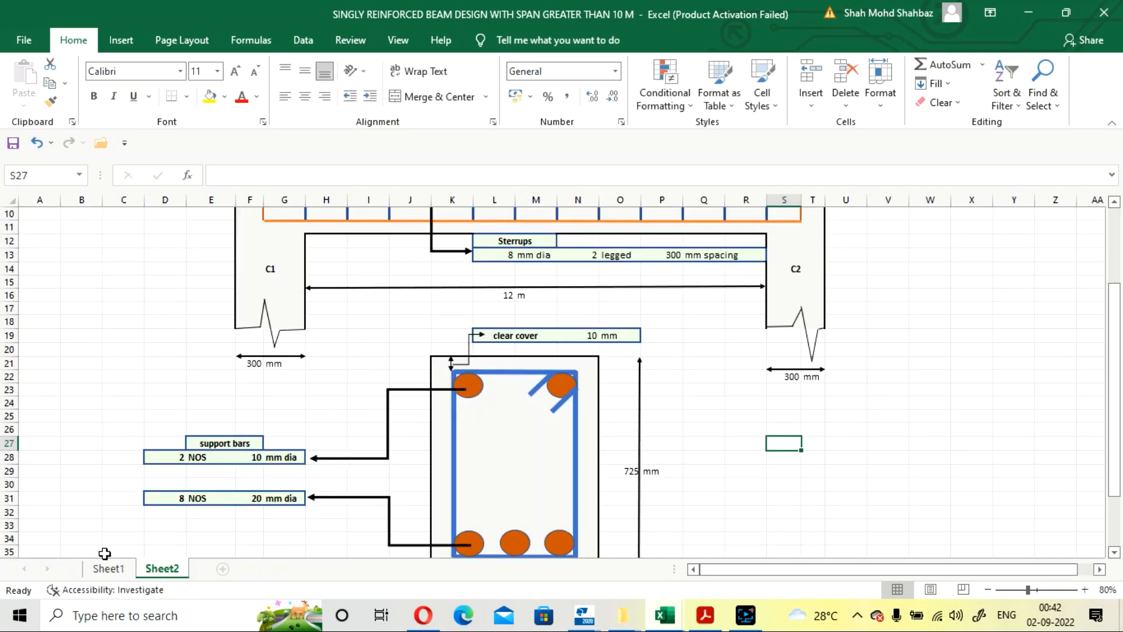
click(111, 569)
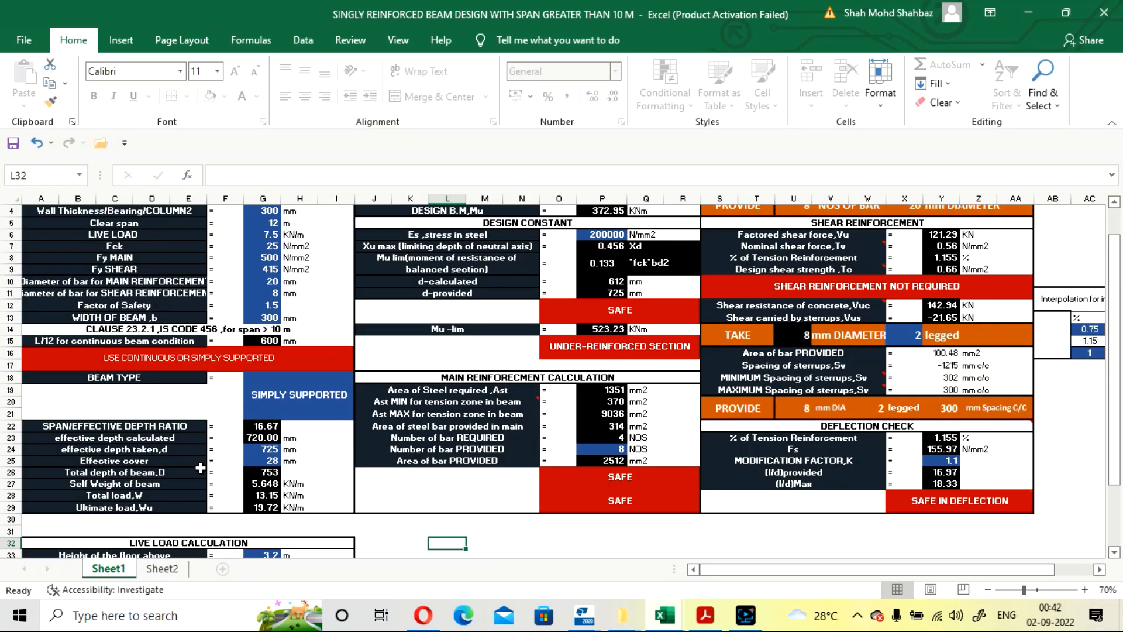
- Set the effective cover to 50 mm and check the updated Sheet2 section drawing
click(257, 460)
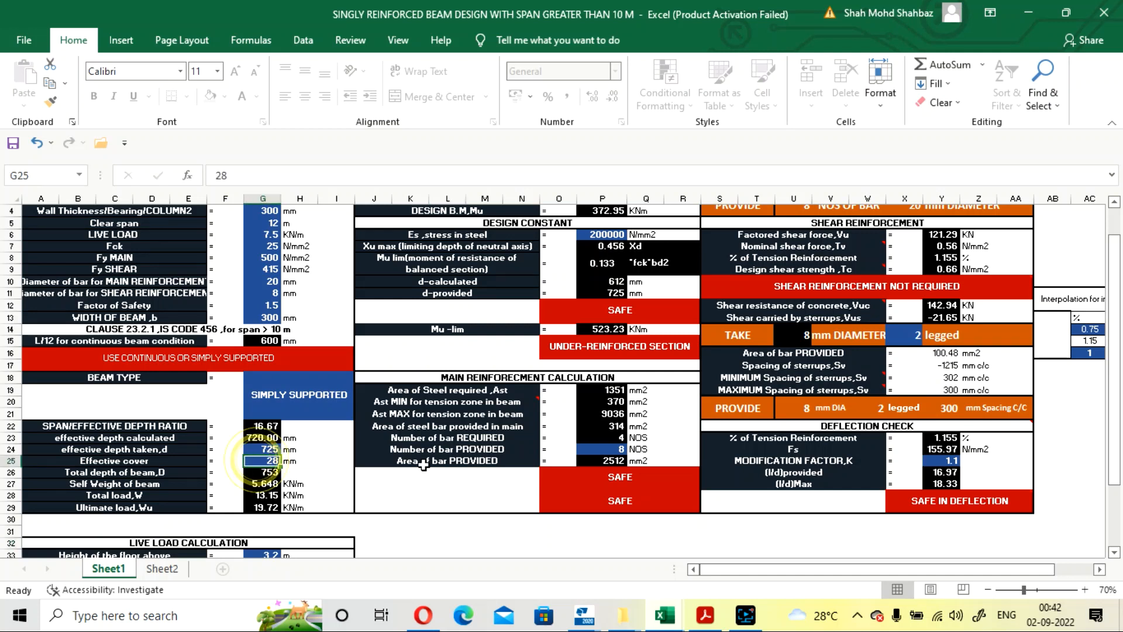
text(50)
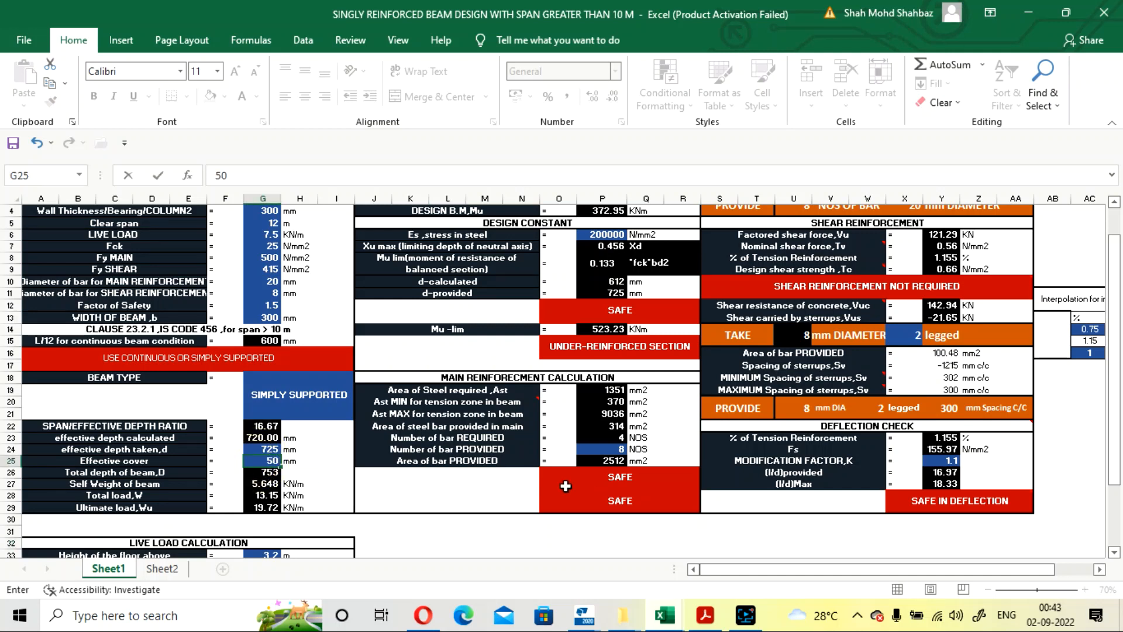
key(Return)
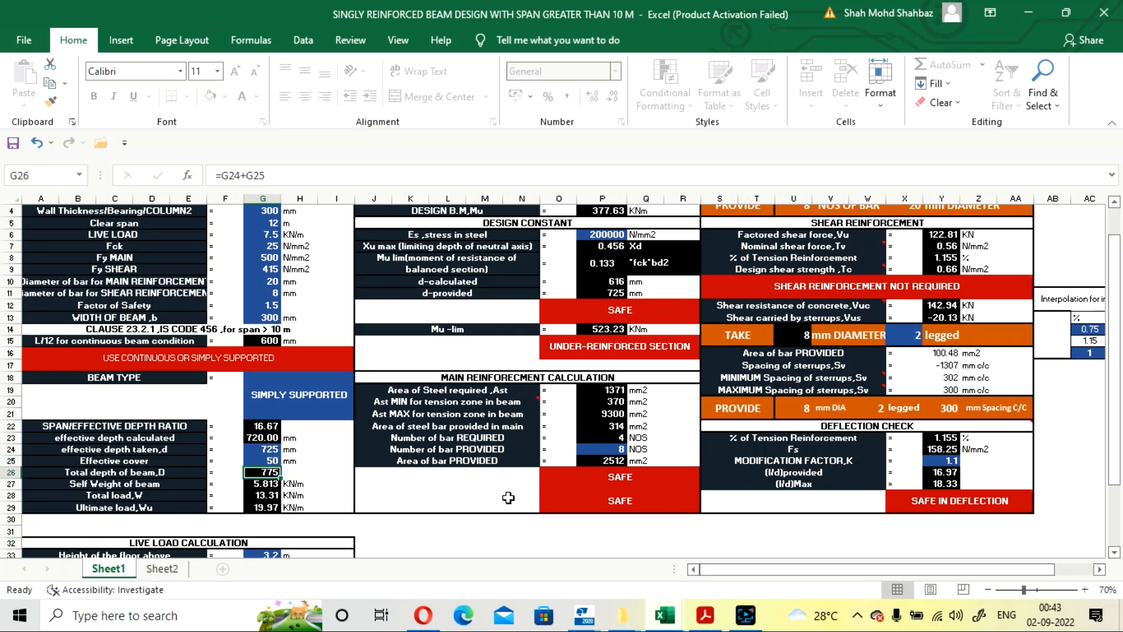
click(183, 569)
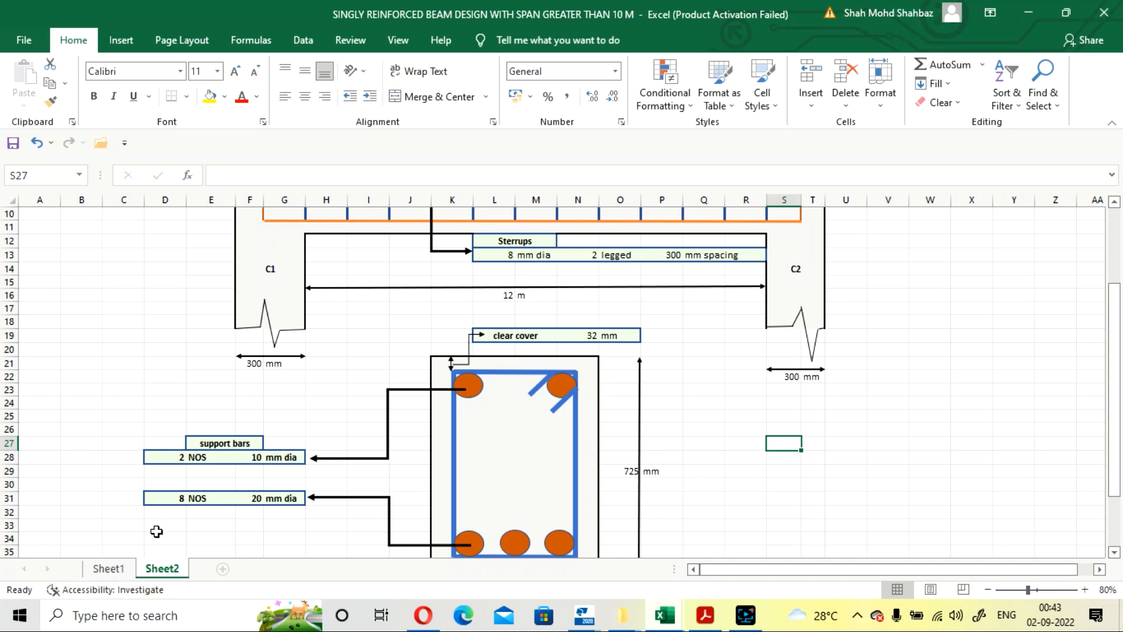
click(124, 571)
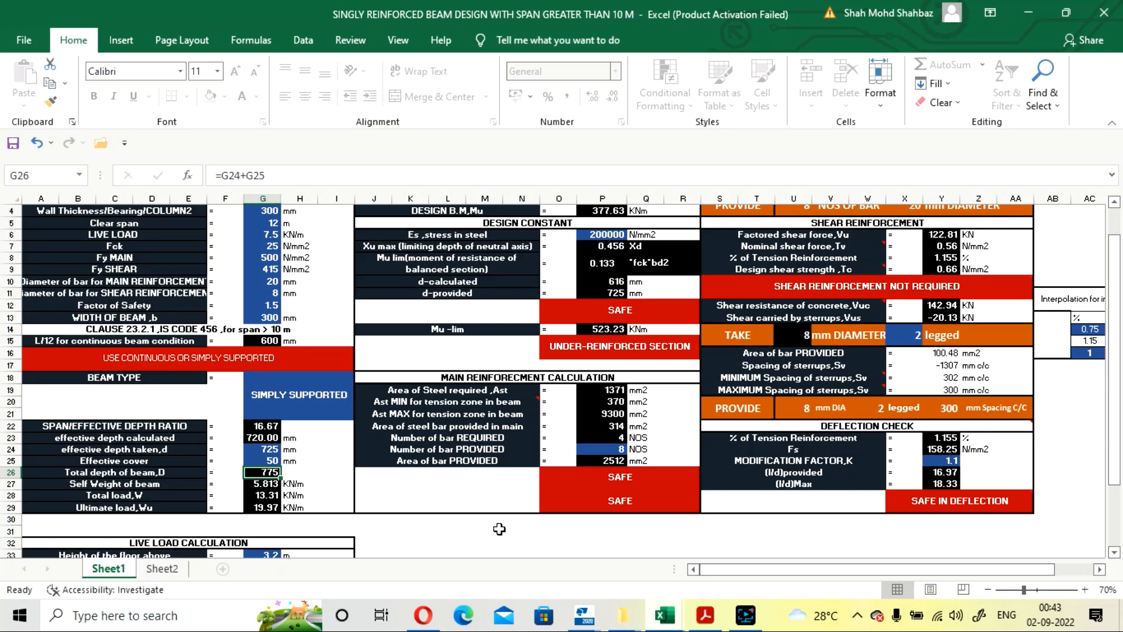
- Set the effective depth taken to 700 mm
click(445, 483)
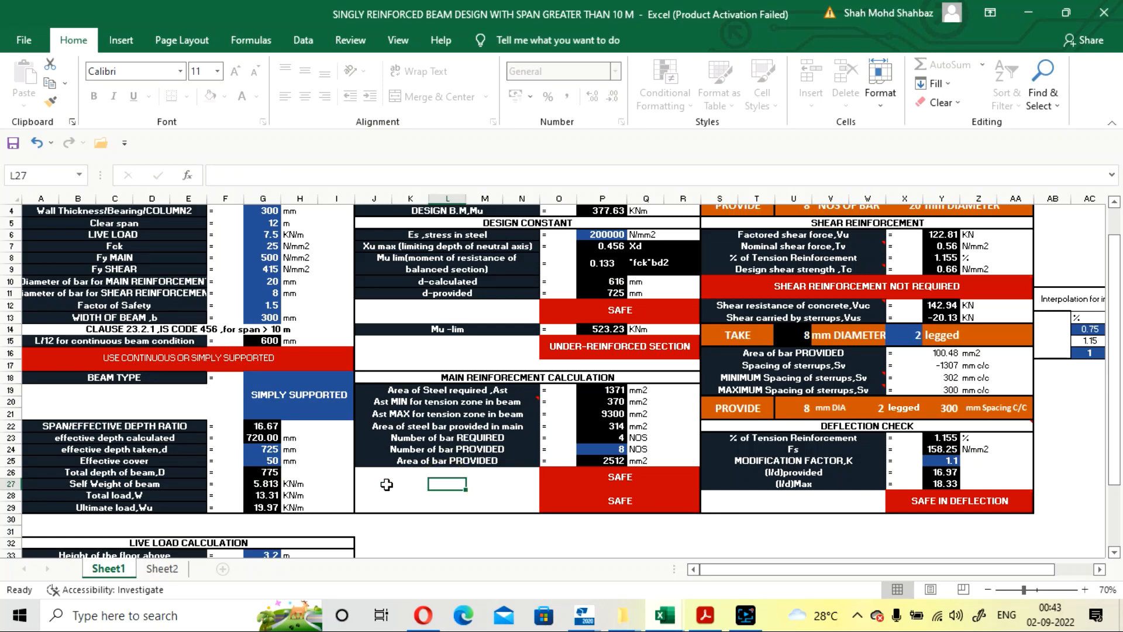
scroll(386, 484, down, 1)
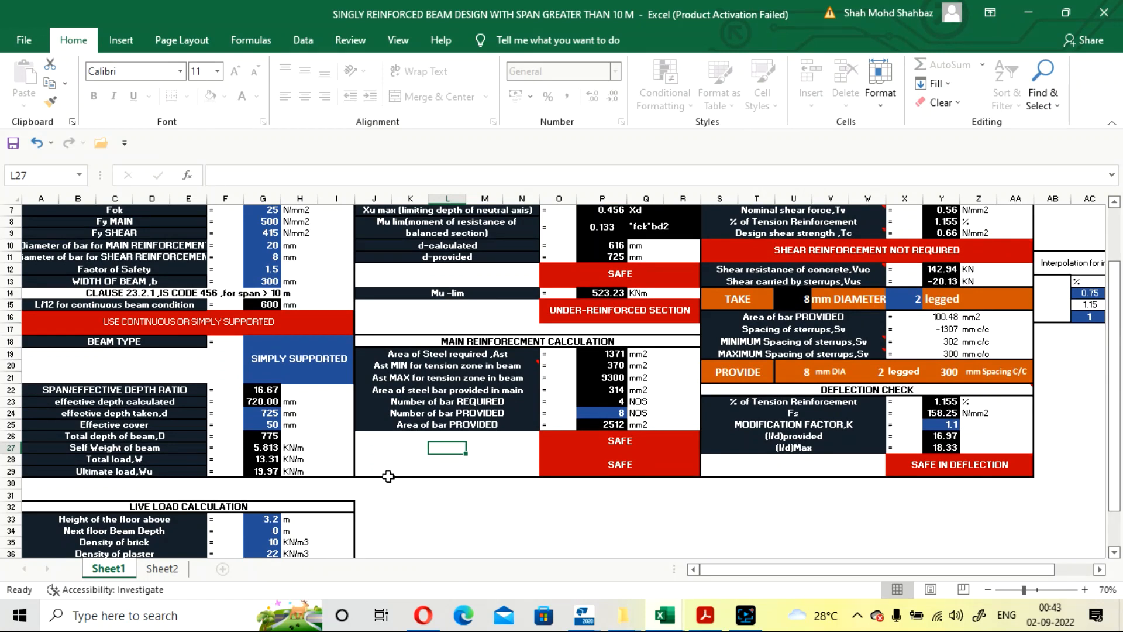
click(468, 518)
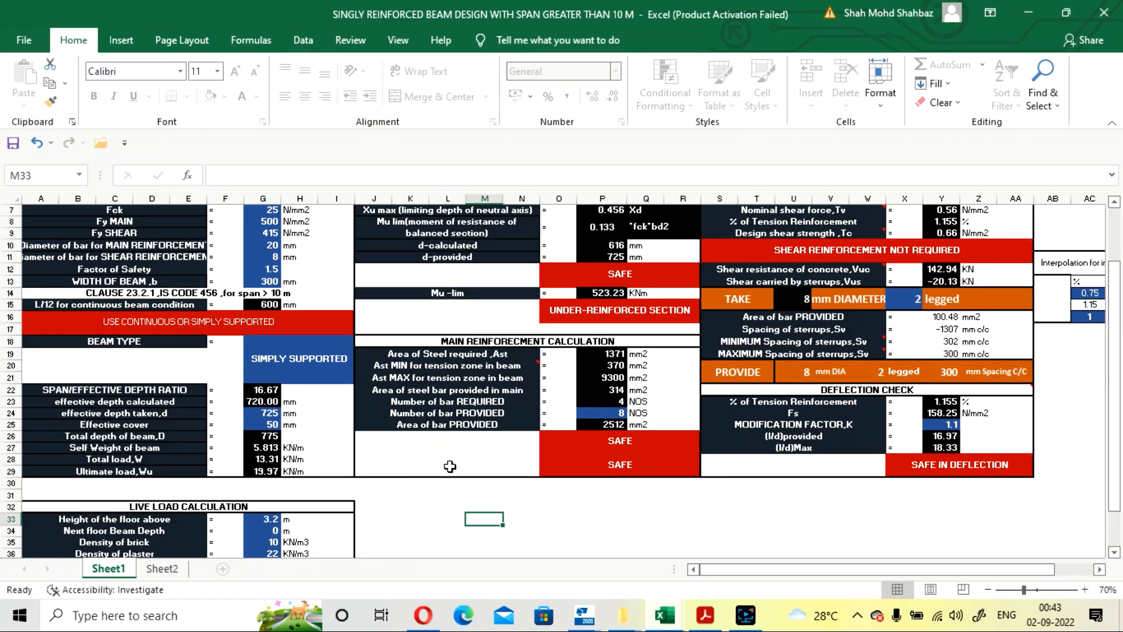
click(440, 507)
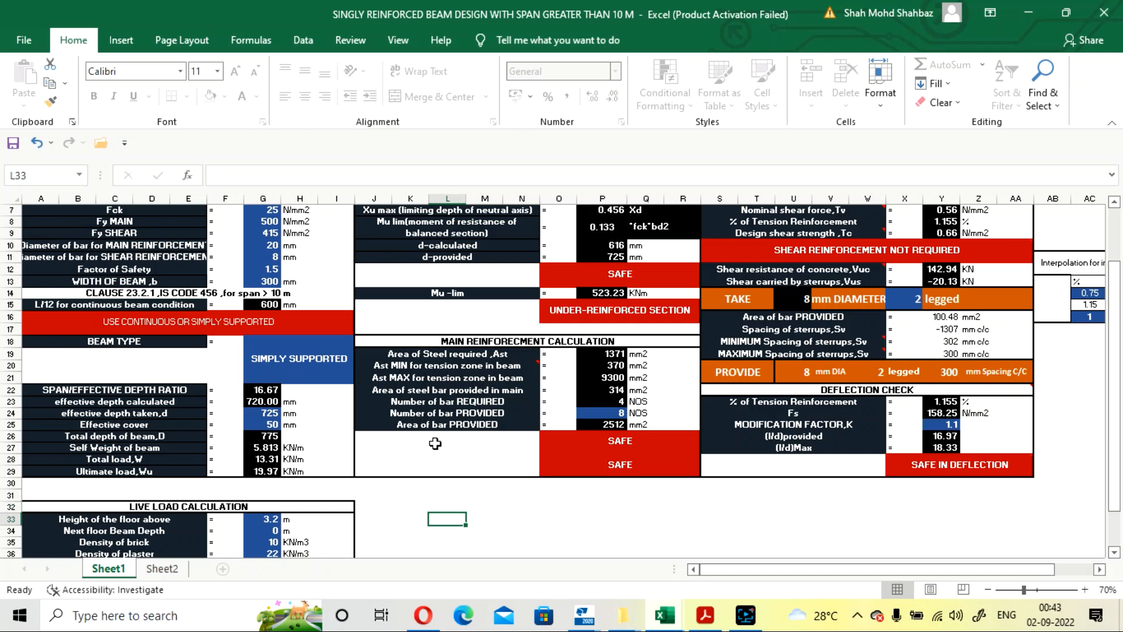
key(Left)
key(Left)
key(Left)
key(Up)
key(Up)
key(Up)
key(Up)
key(Up)
key(Up)
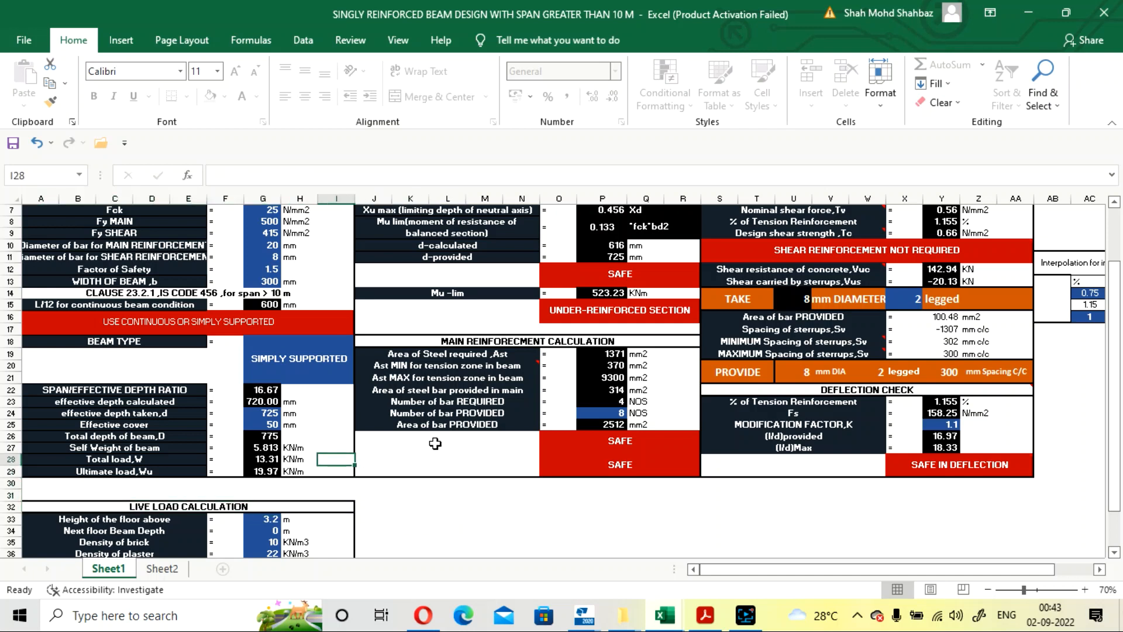
key(Left)
key(Left)
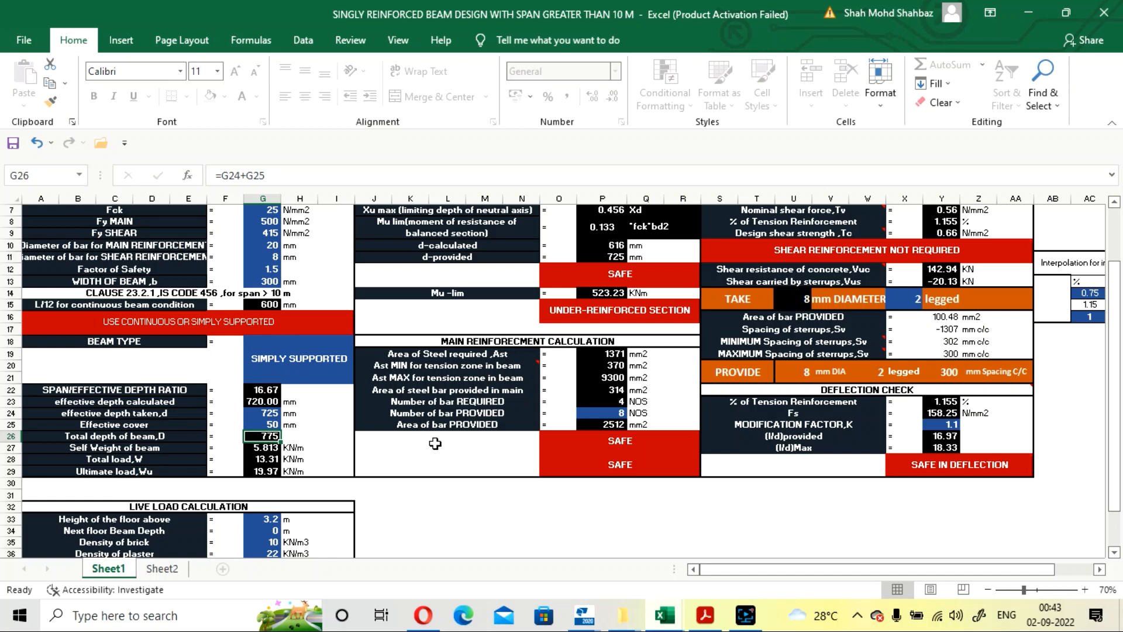
key(Up)
key(Up)
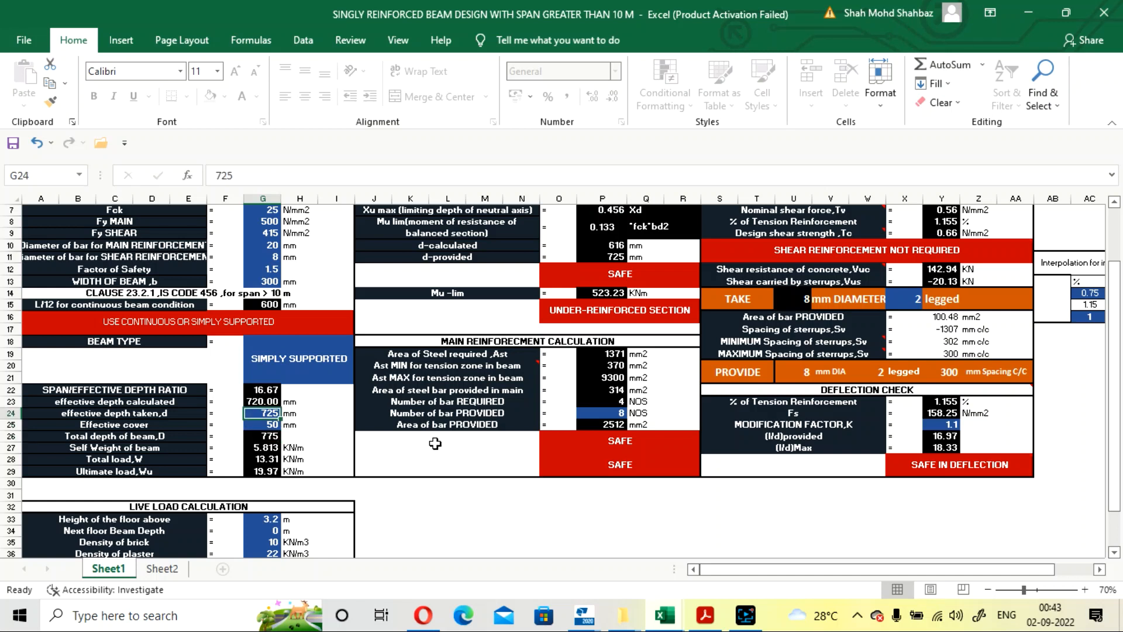
text(700)
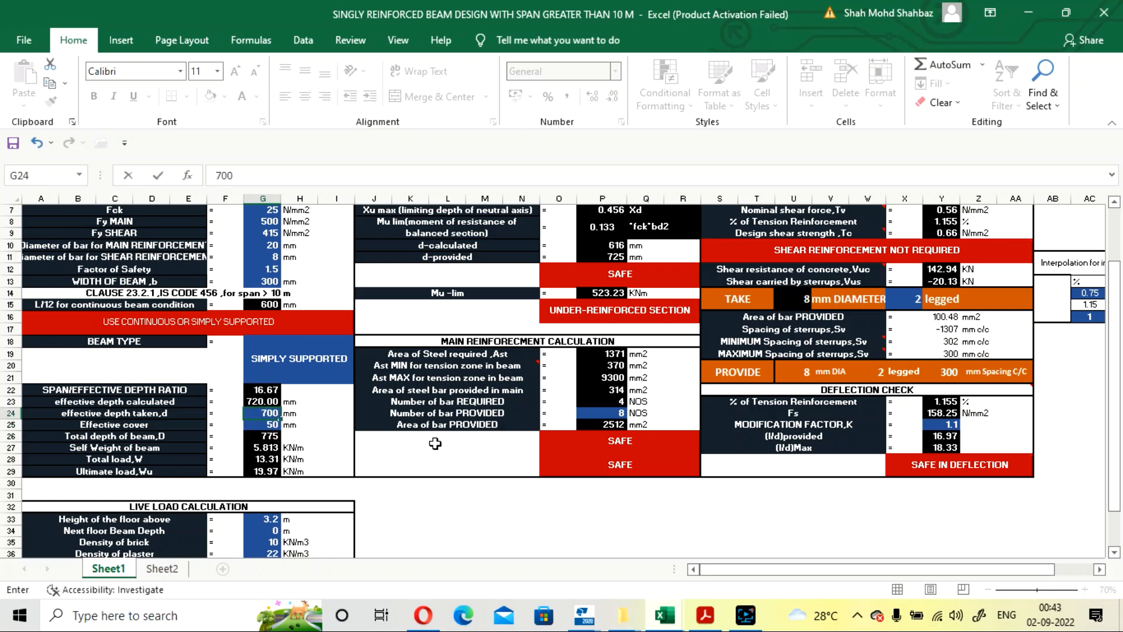
key(Return)
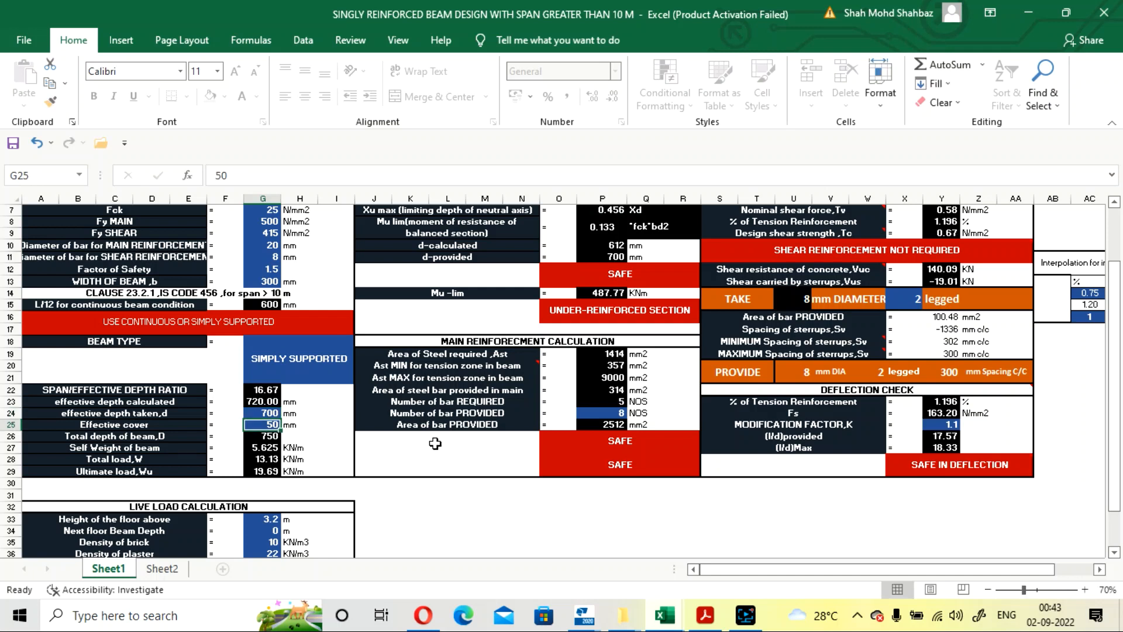
- Review the total depth and self-weight formulas below the effective cover
key(Down)
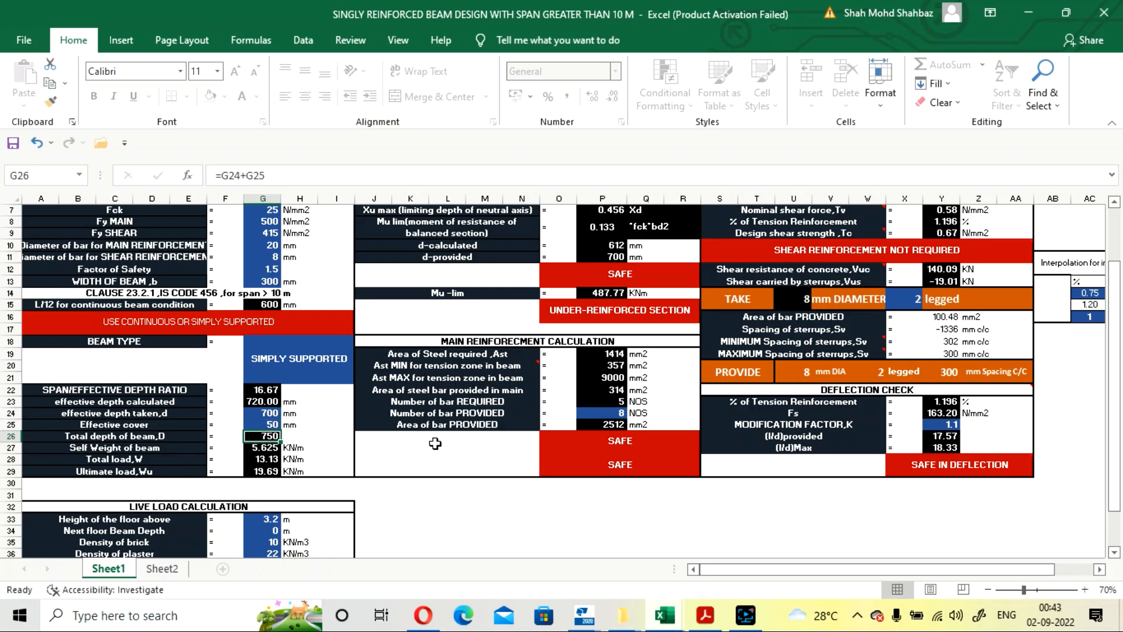
key(Down)
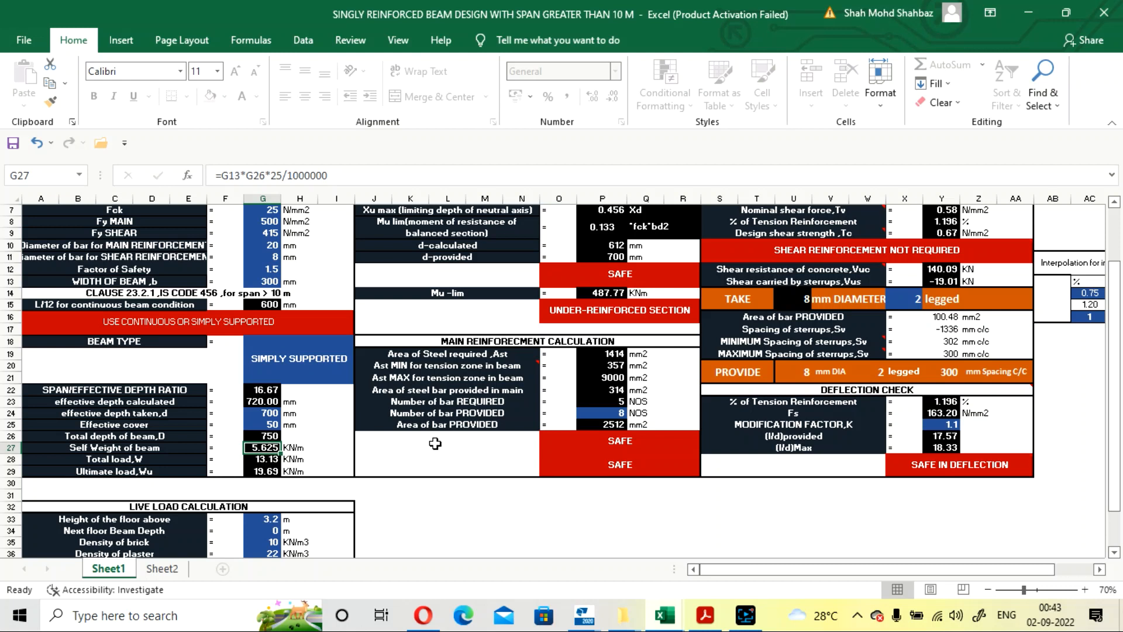
key(Left)
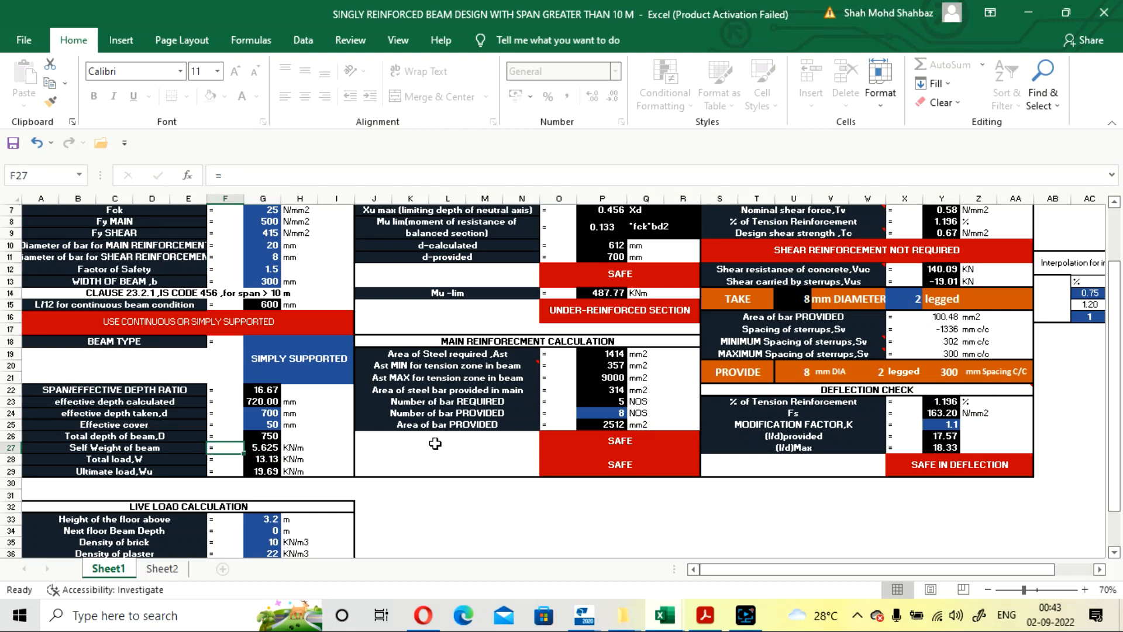
key(Right)
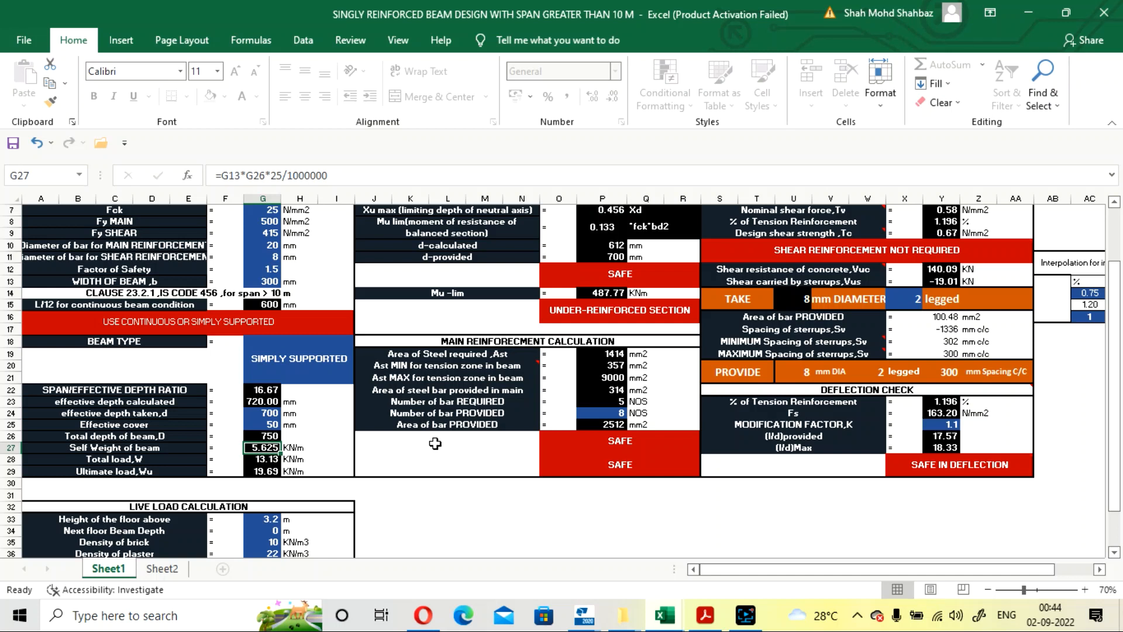
- Review the formulas for total load, effective span, design bending moment, steel modulus and limiting neutral axis depth
key(Down)
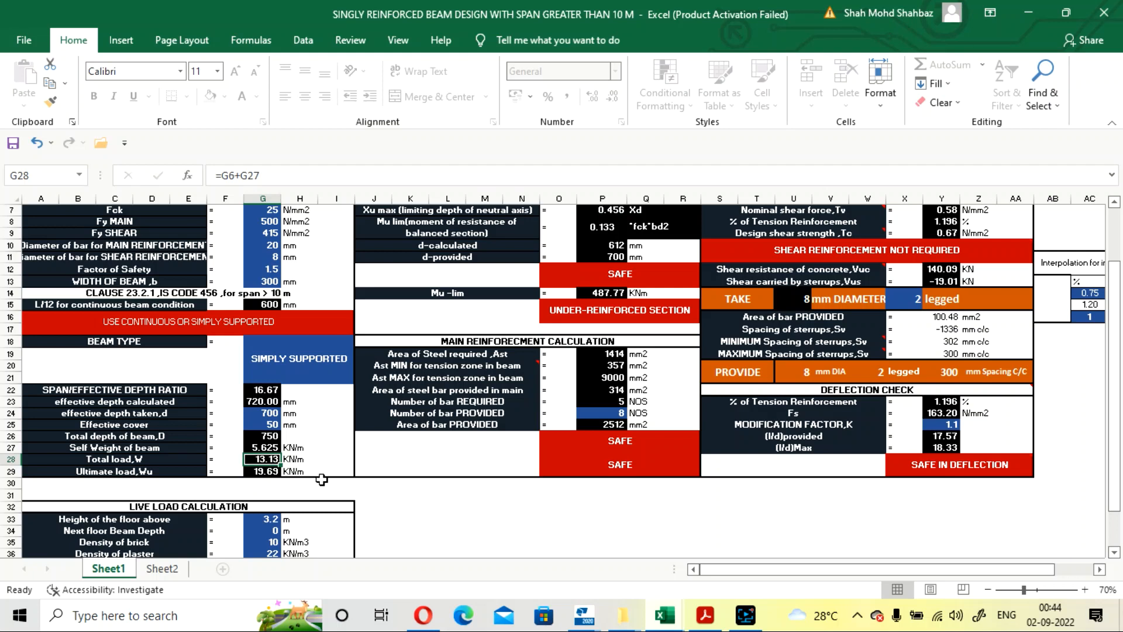
scroll(581, 483, up, 2)
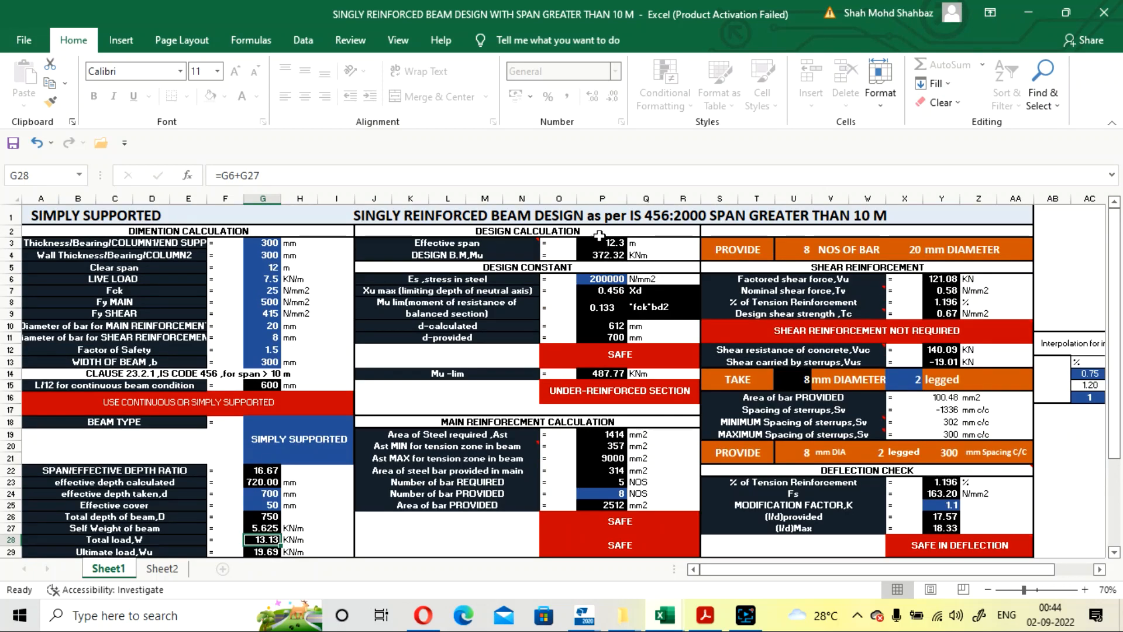
click(595, 243)
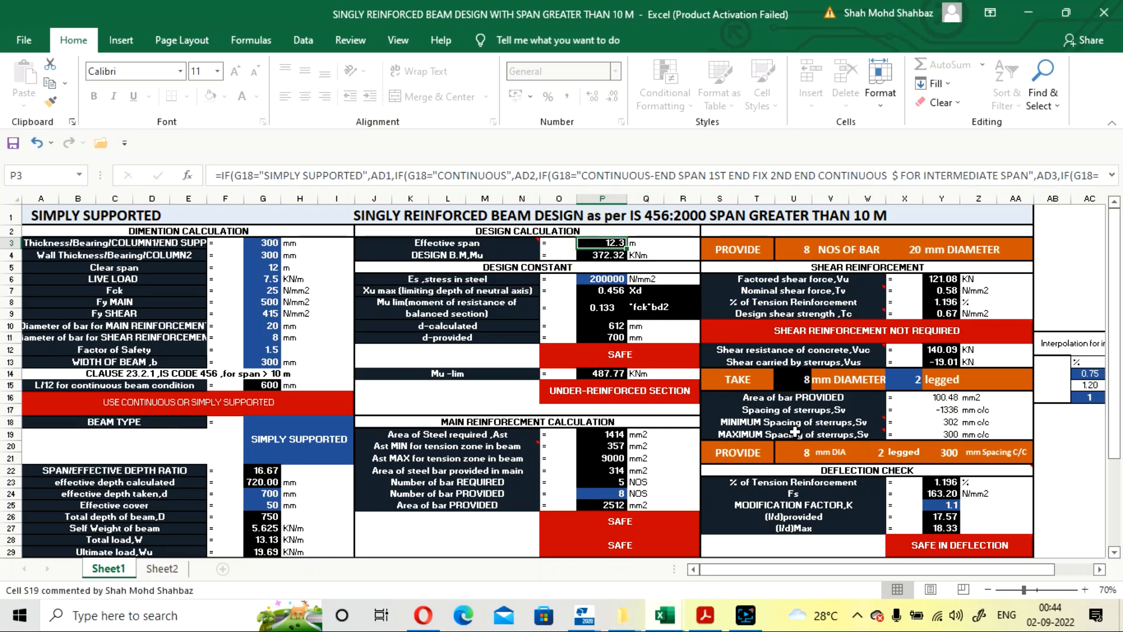
mouse_move(795, 431)
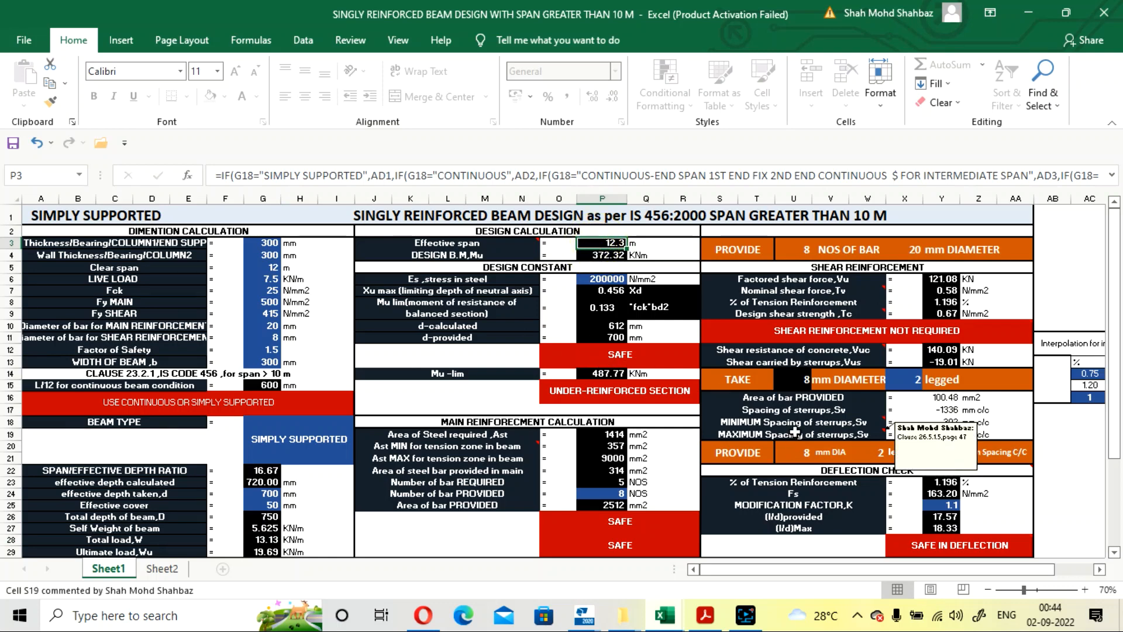
key(Down)
key(Up)
key(Down)
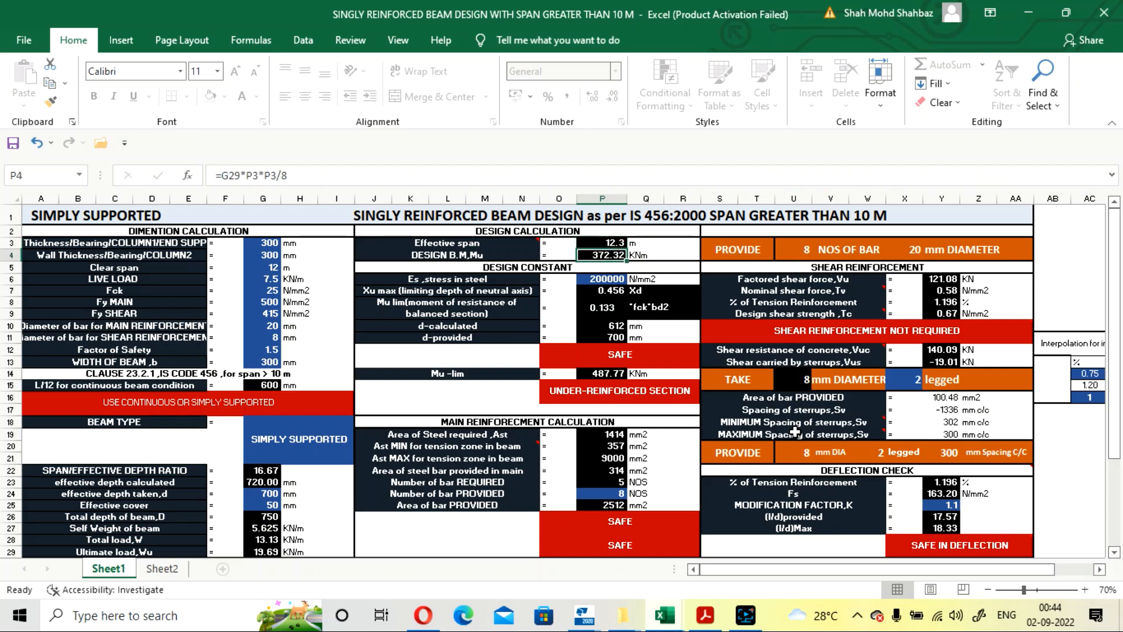
key(Down)
key(Up)
key(Down)
key(Down)
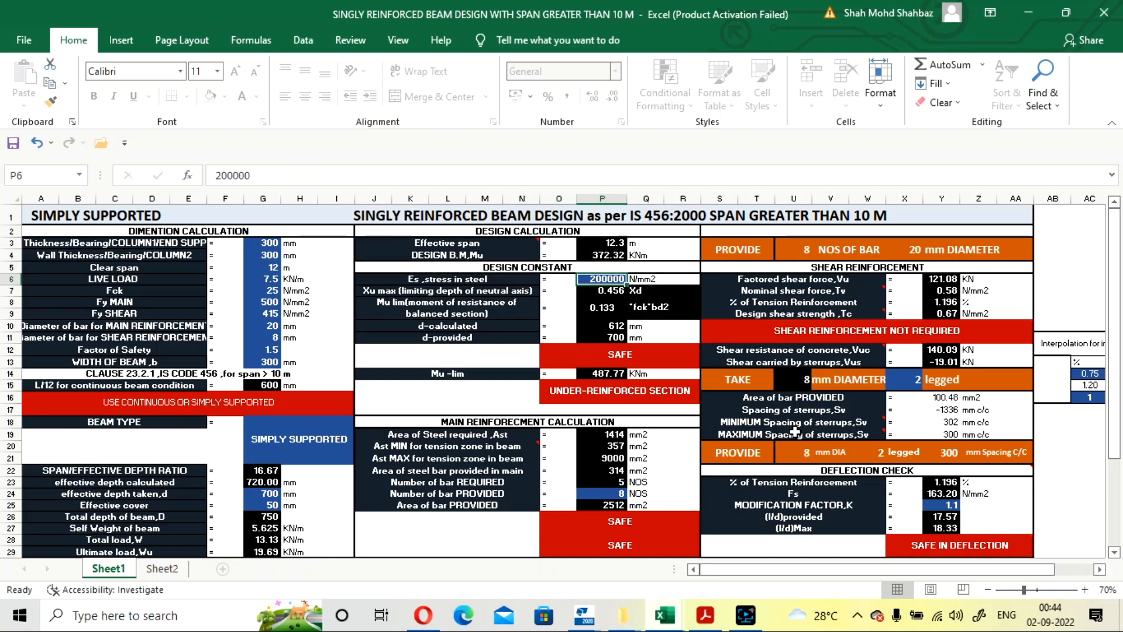
key(Down)
key(Up)
key(Left)
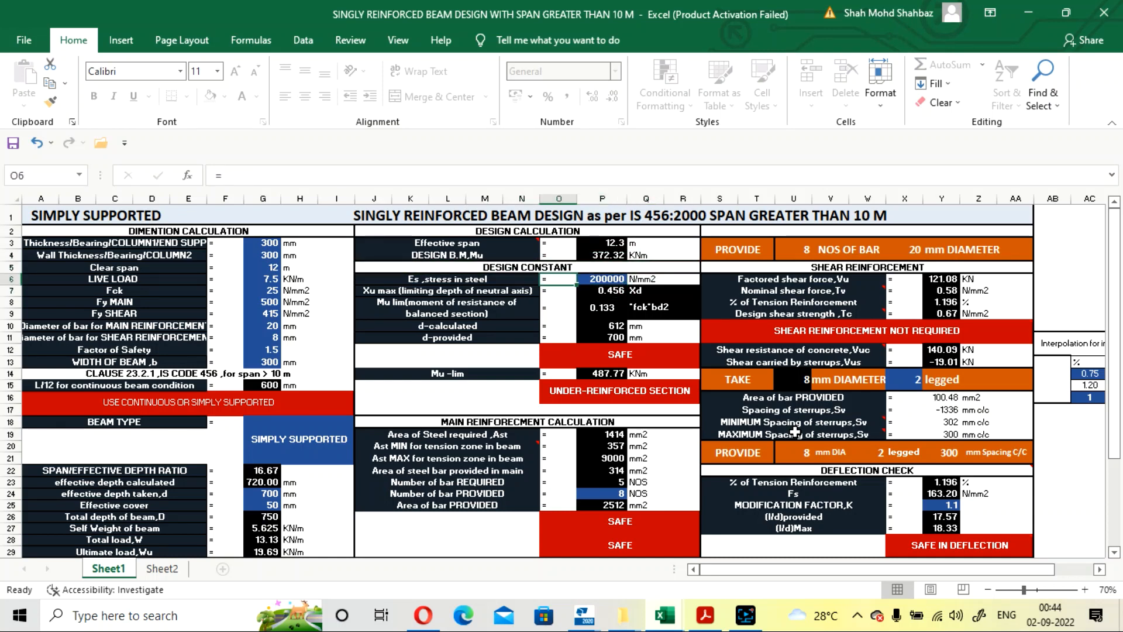
key(Right)
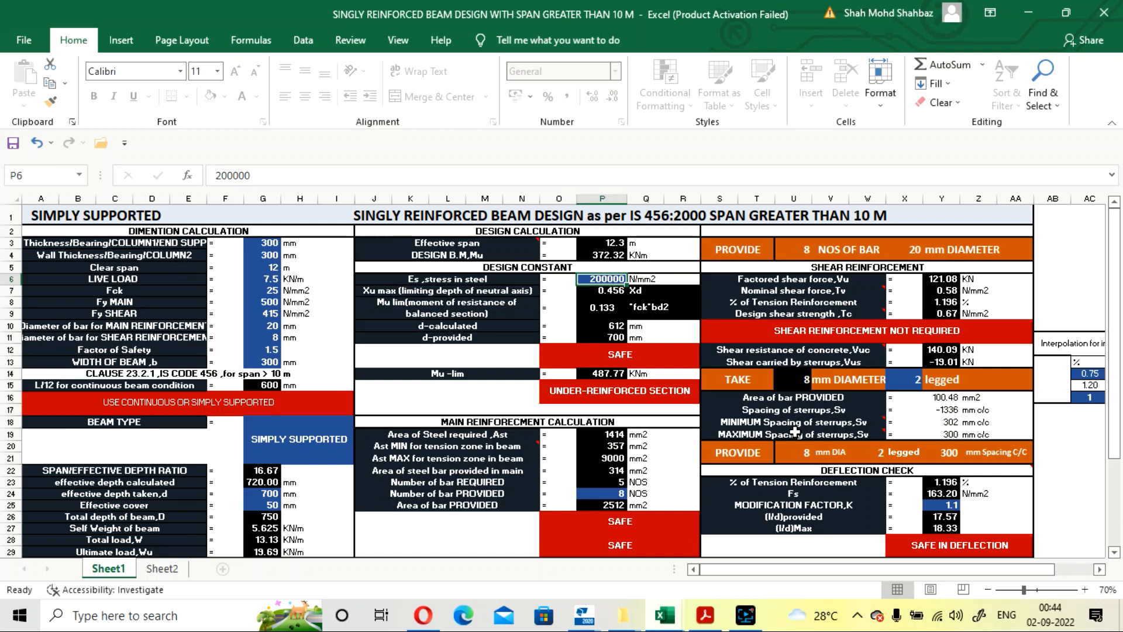
- Review the formulas for calculated and provided depth, the depth safety check, limiting moment and section type
key(Down)
key(Up)
key(Up)
key(Down)
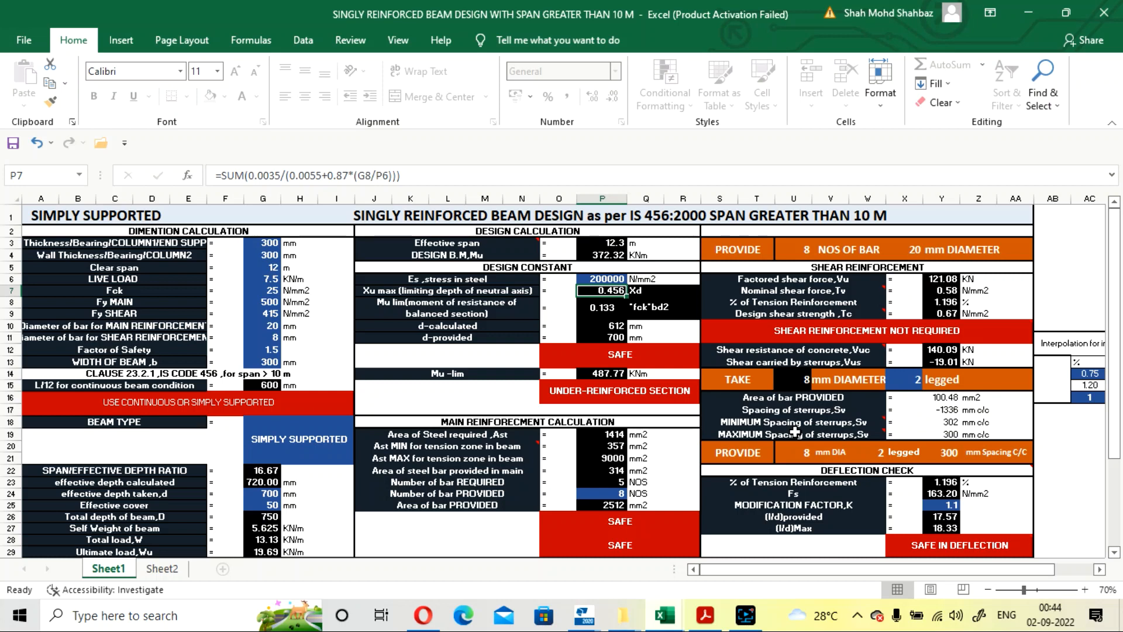
key(Down)
key(Down)
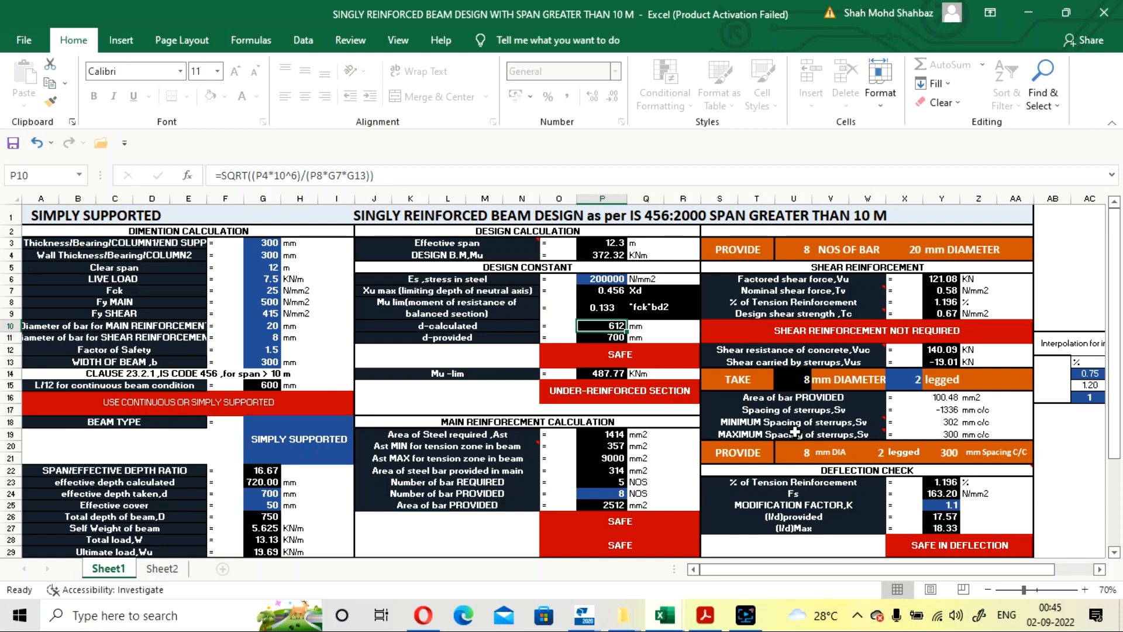
key(Down)
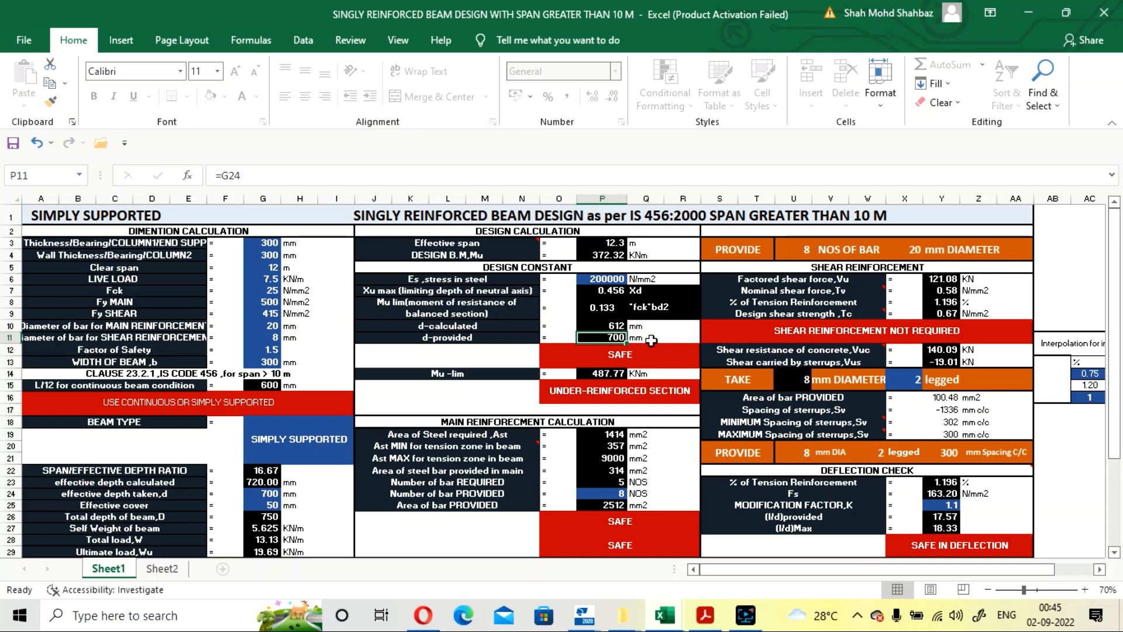
key(Up)
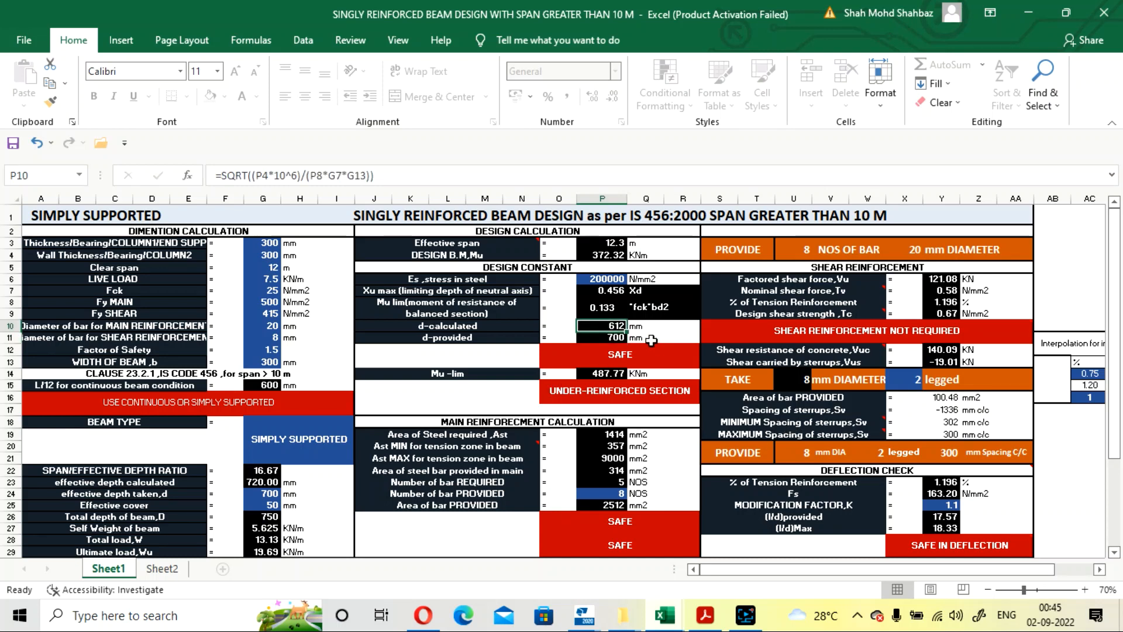
key(Down)
key(Down)
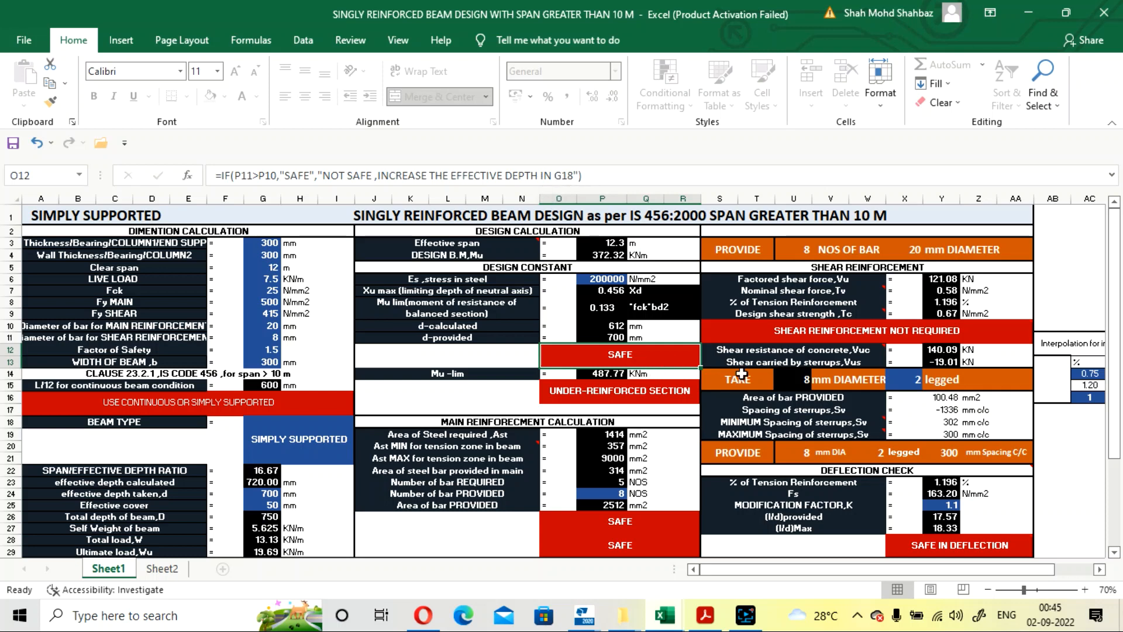
key(Down)
key(Right)
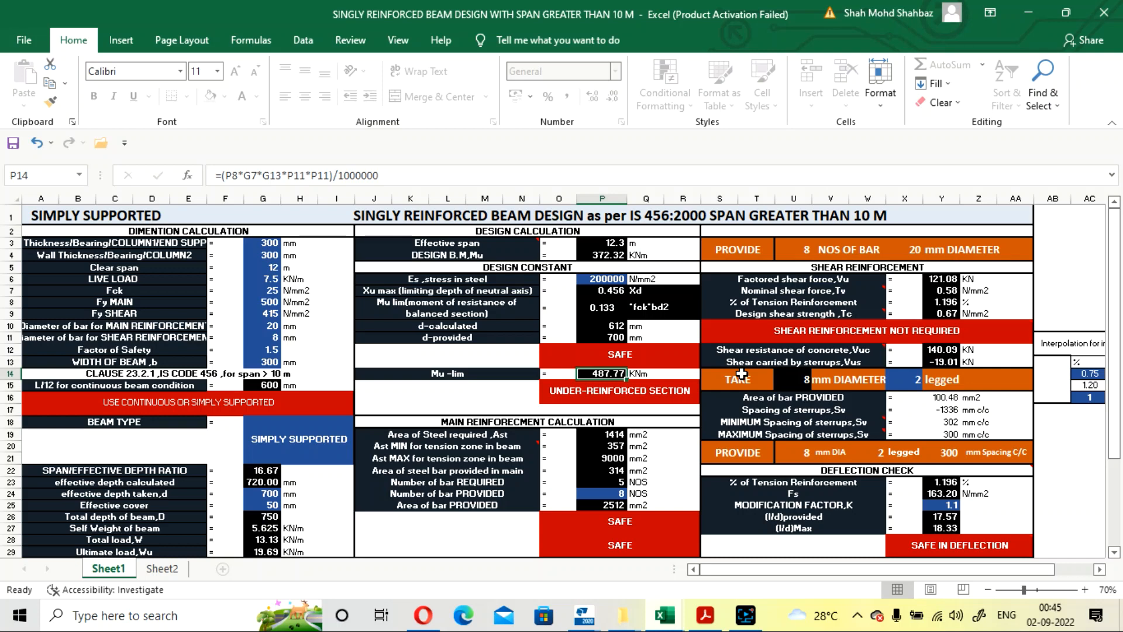
key(Down)
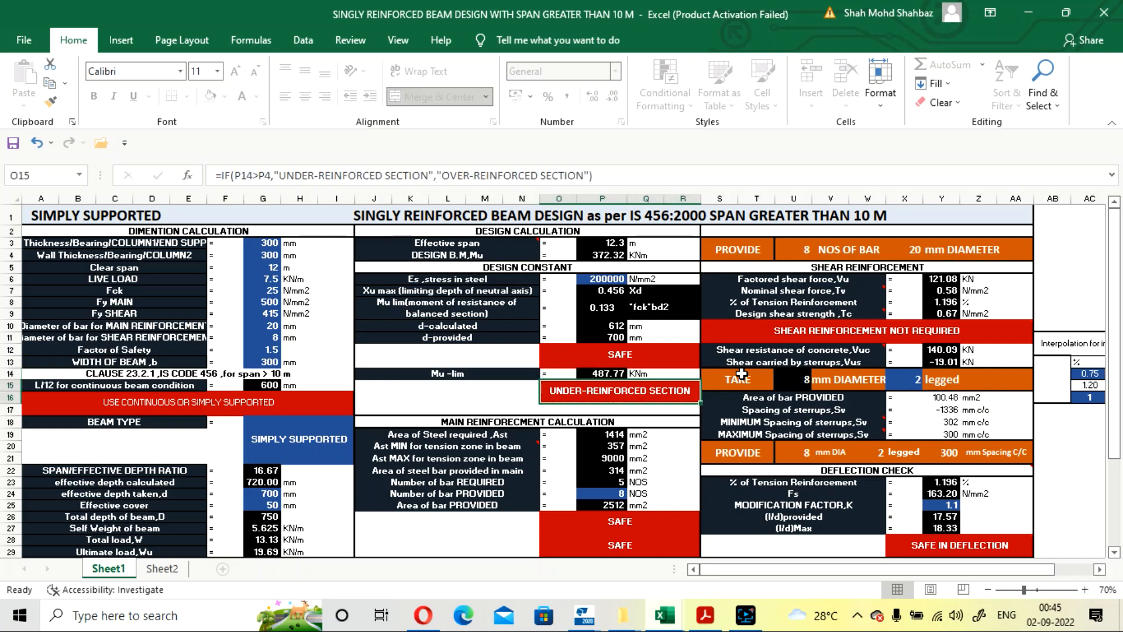
key(Left)
key(Up)
key(Right)
key(Right)
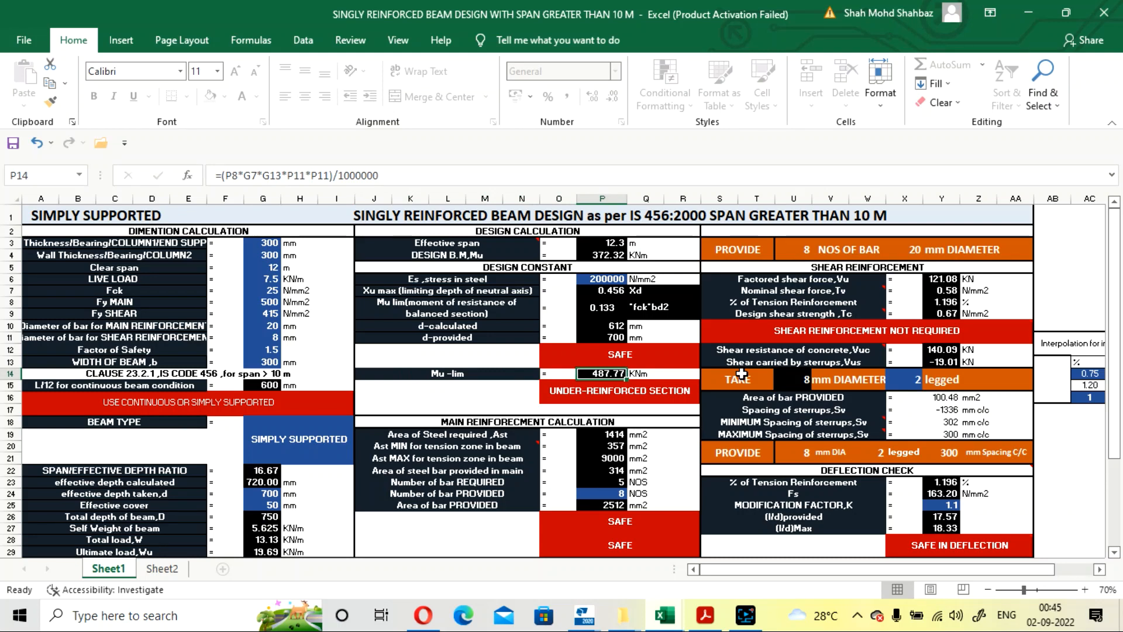
key(Down)
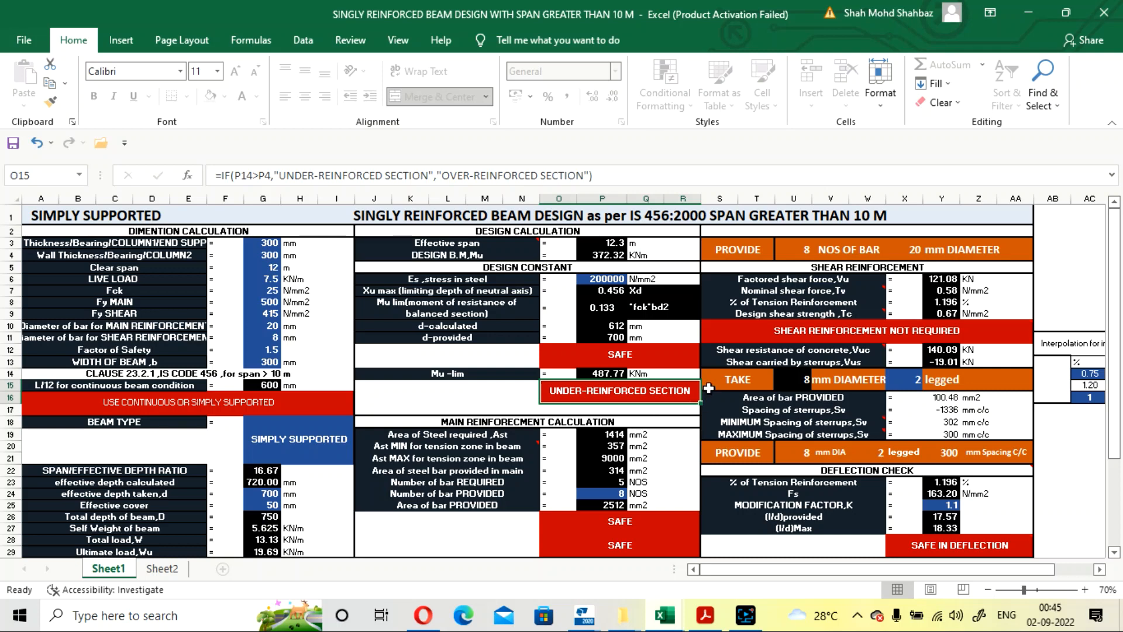
- Check the Sheet2 section drawing, then return to the design sheet
click(162, 568)
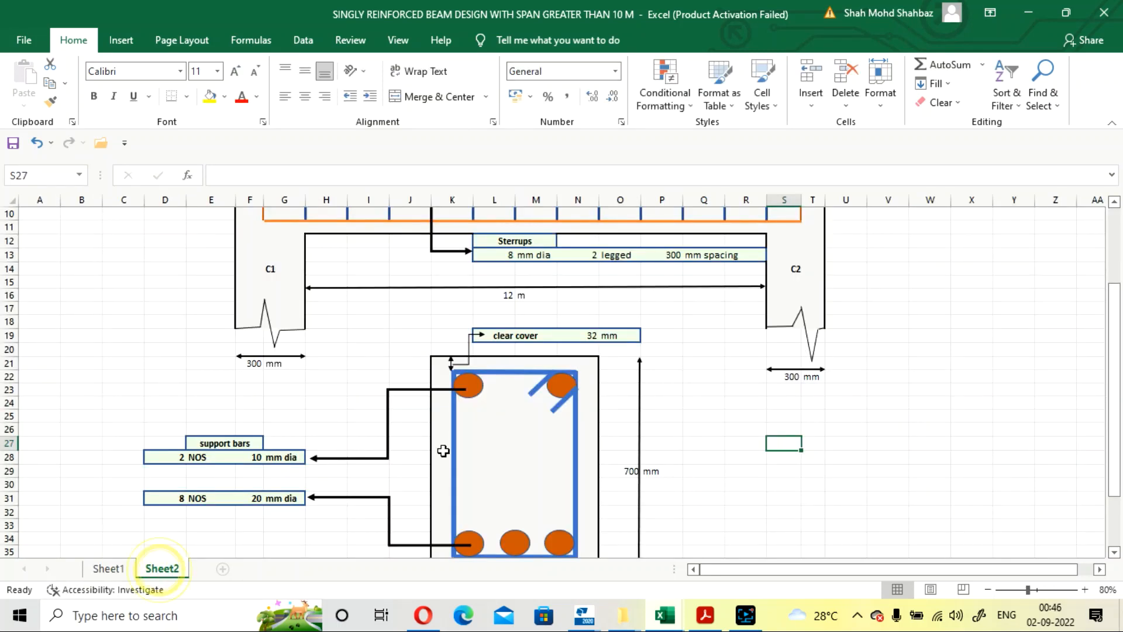
scroll(597, 397, down, 1)
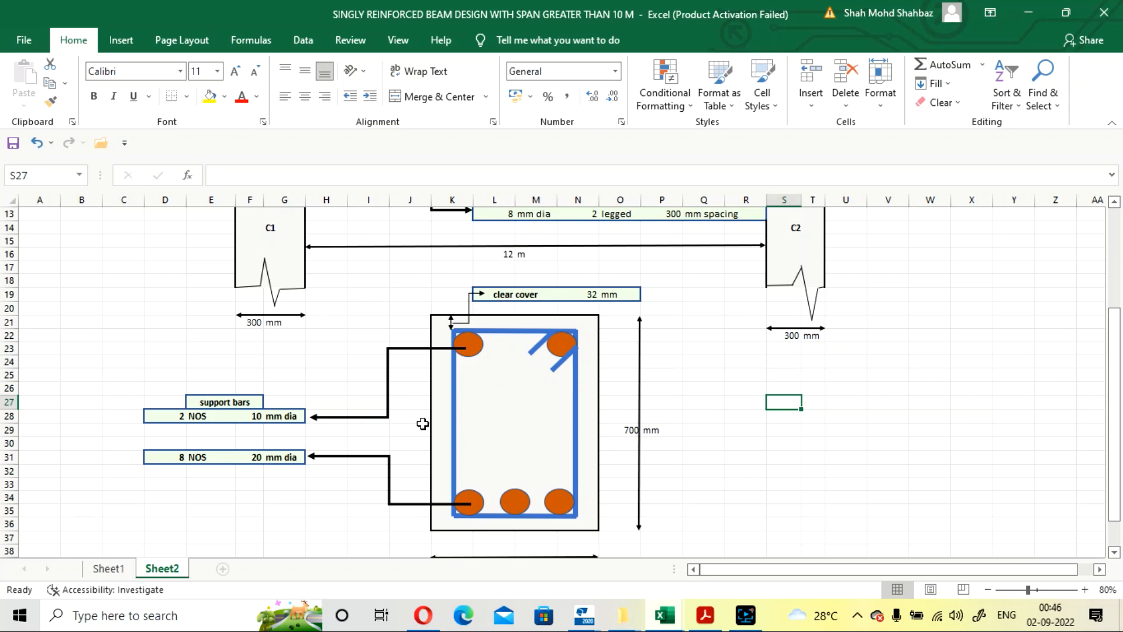
click(111, 568)
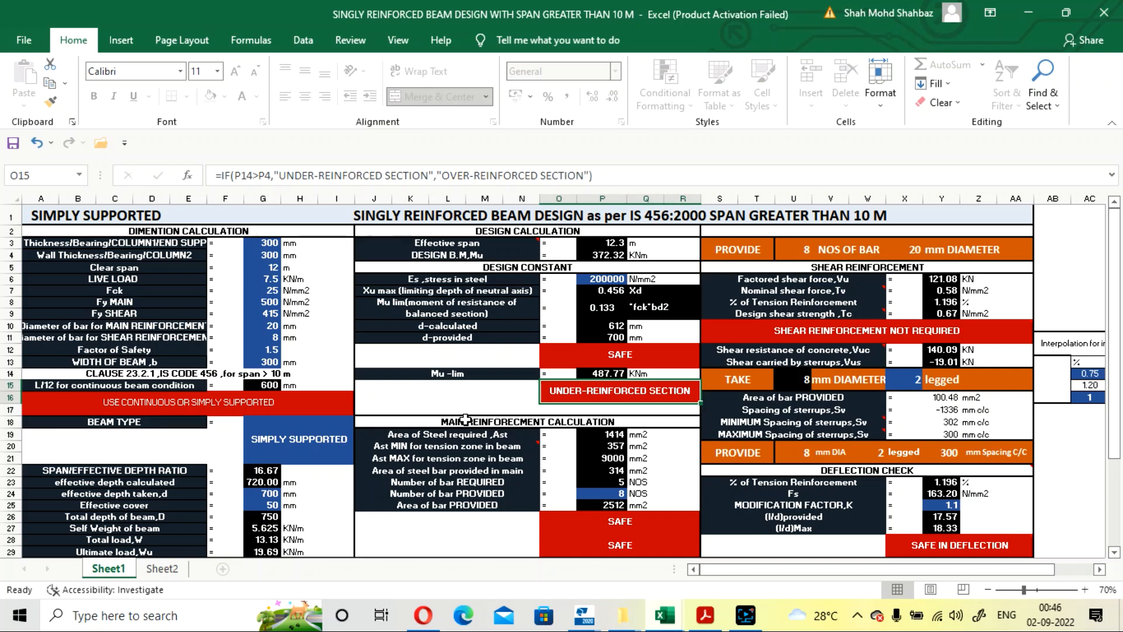
- Review the main reinforcement formulas for required, minimum and maximum steel area and number of bars
key(Down)
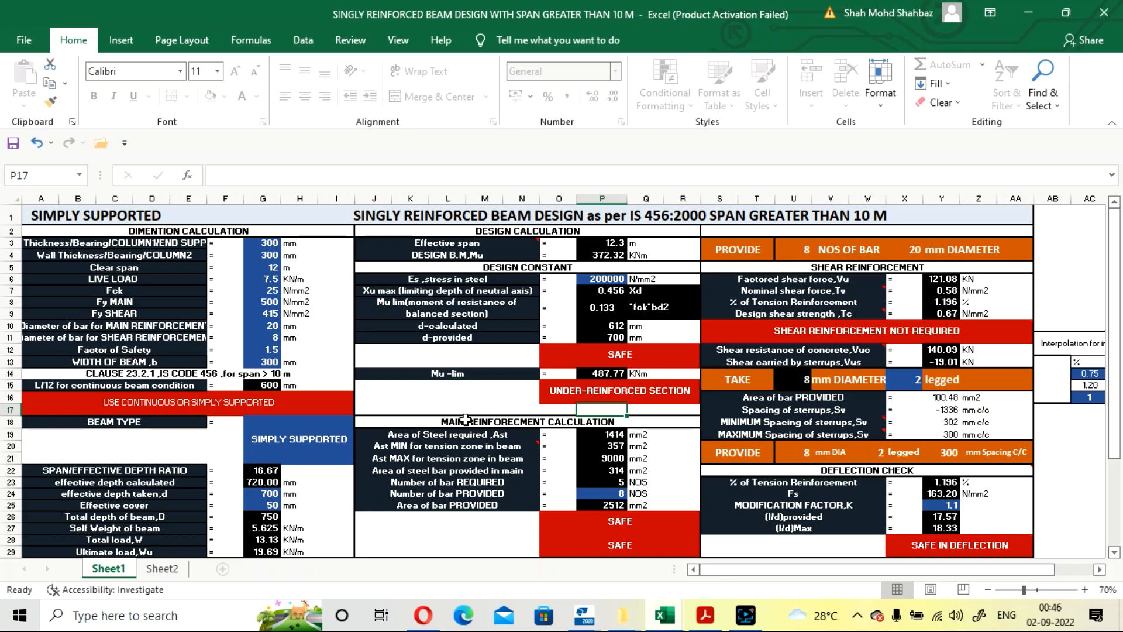
key(Down)
key(Down)
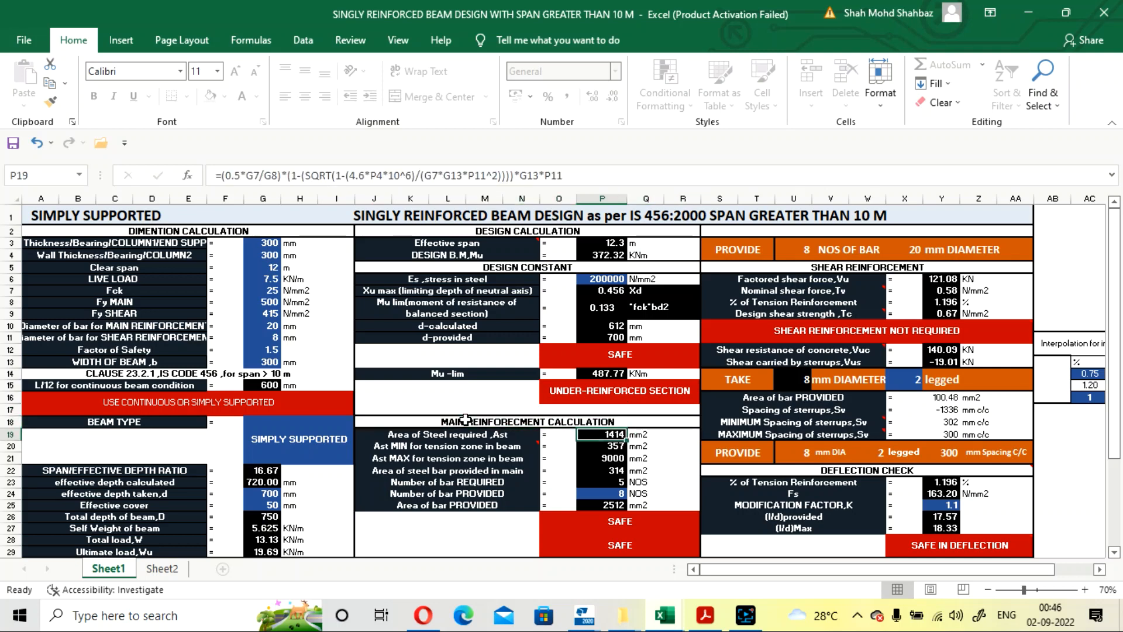
key(Up)
key(Down)
scroll(465, 419, down, 2)
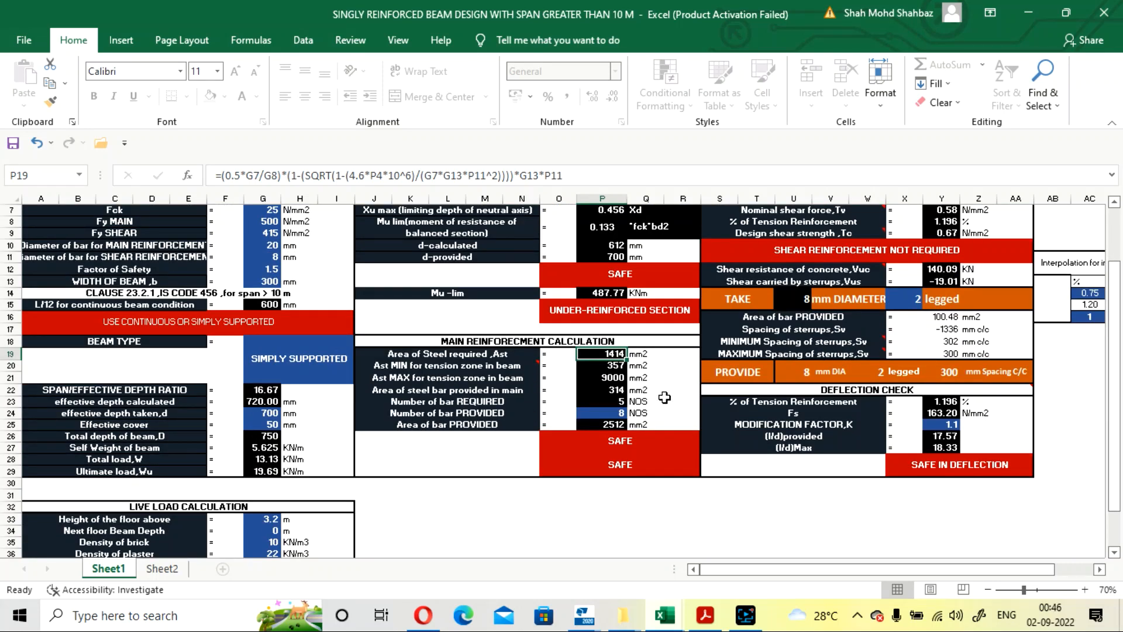
key(Down)
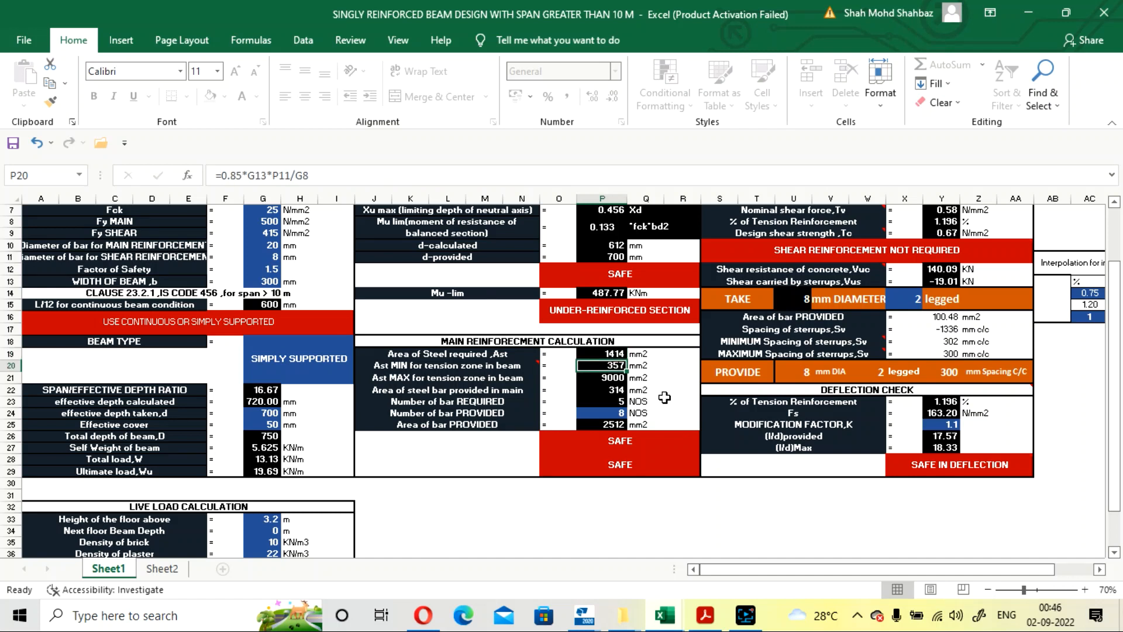
key(Left)
key(Left)
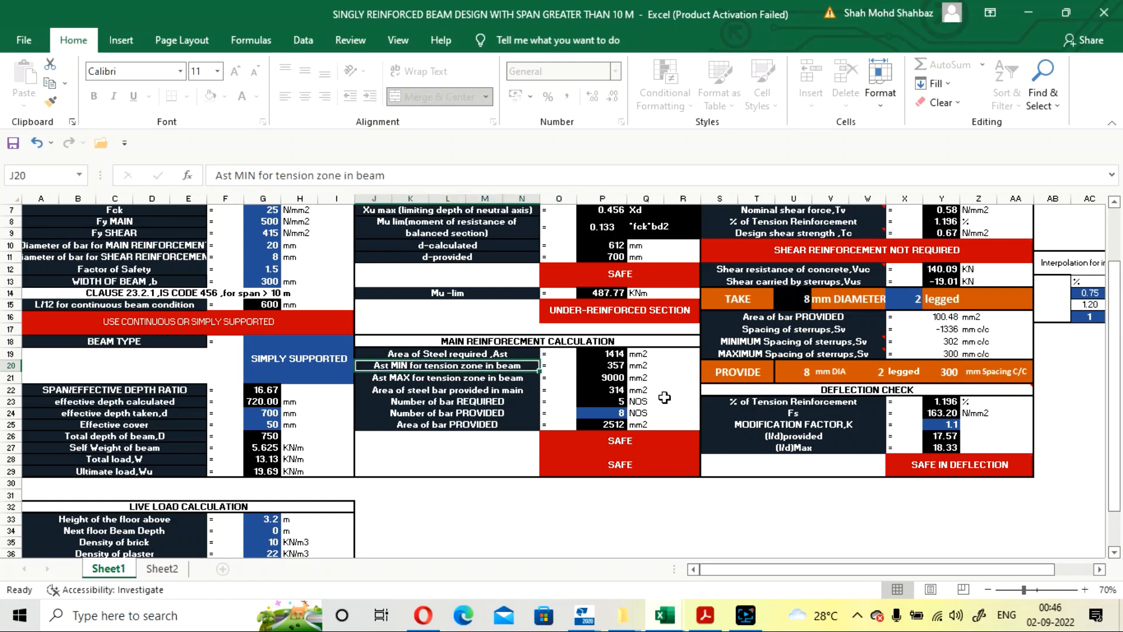
key(Right)
key(Right)
key(Down)
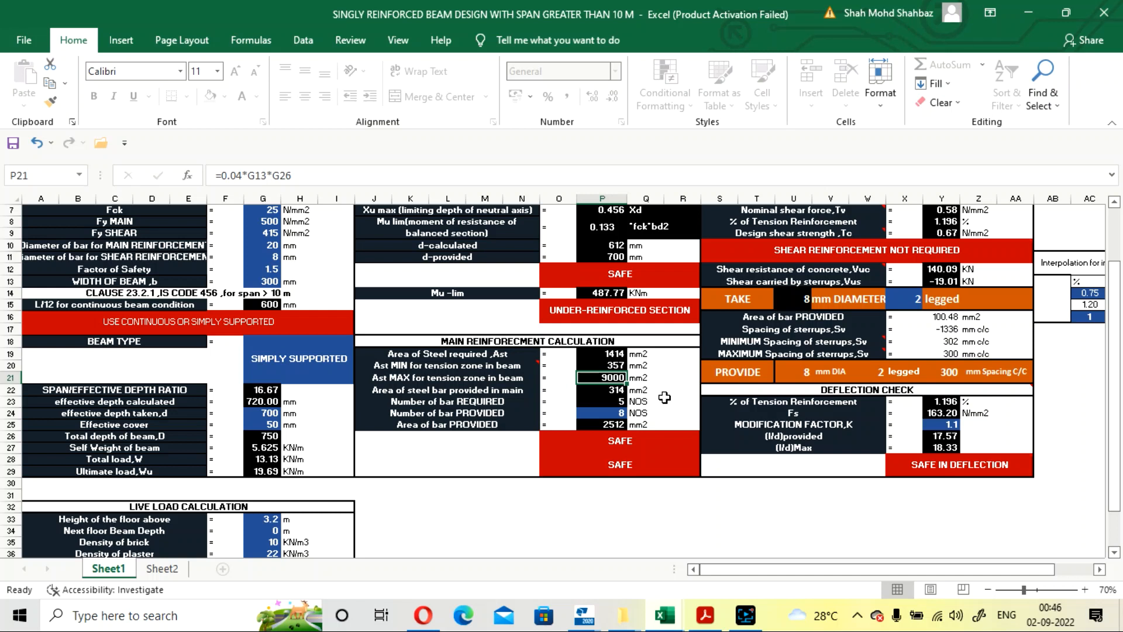
key(Down)
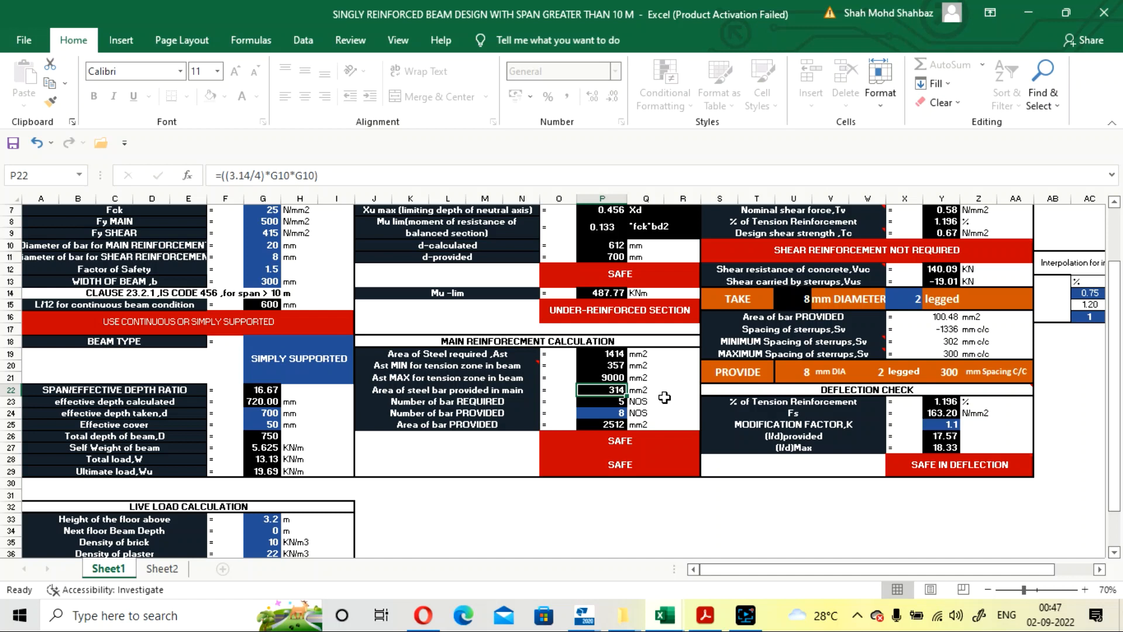
key(Down)
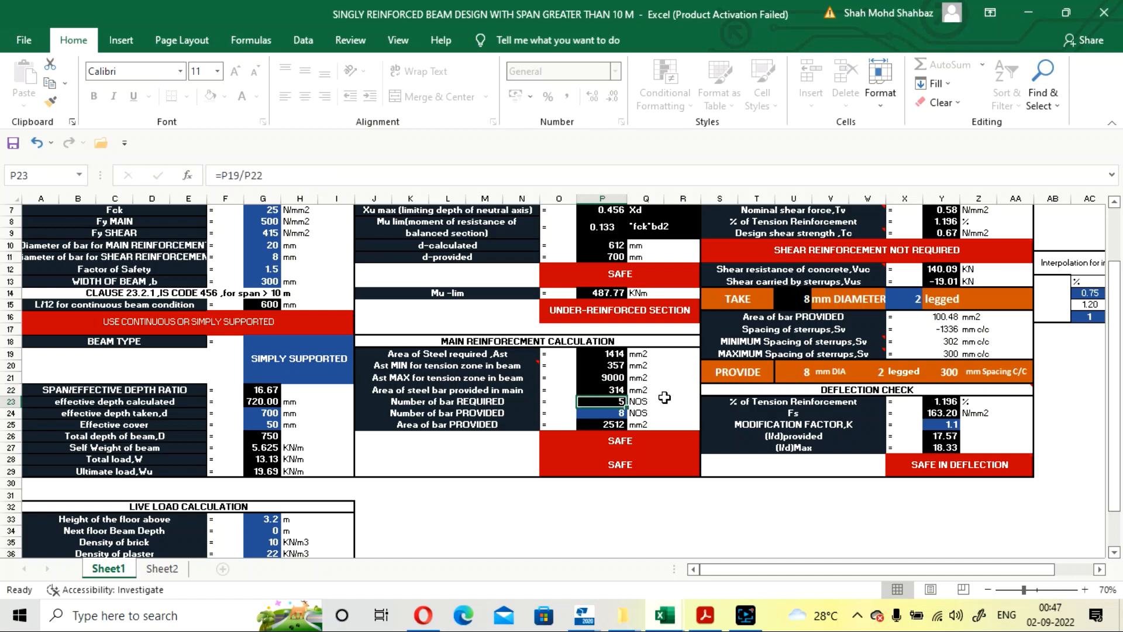
key(Down)
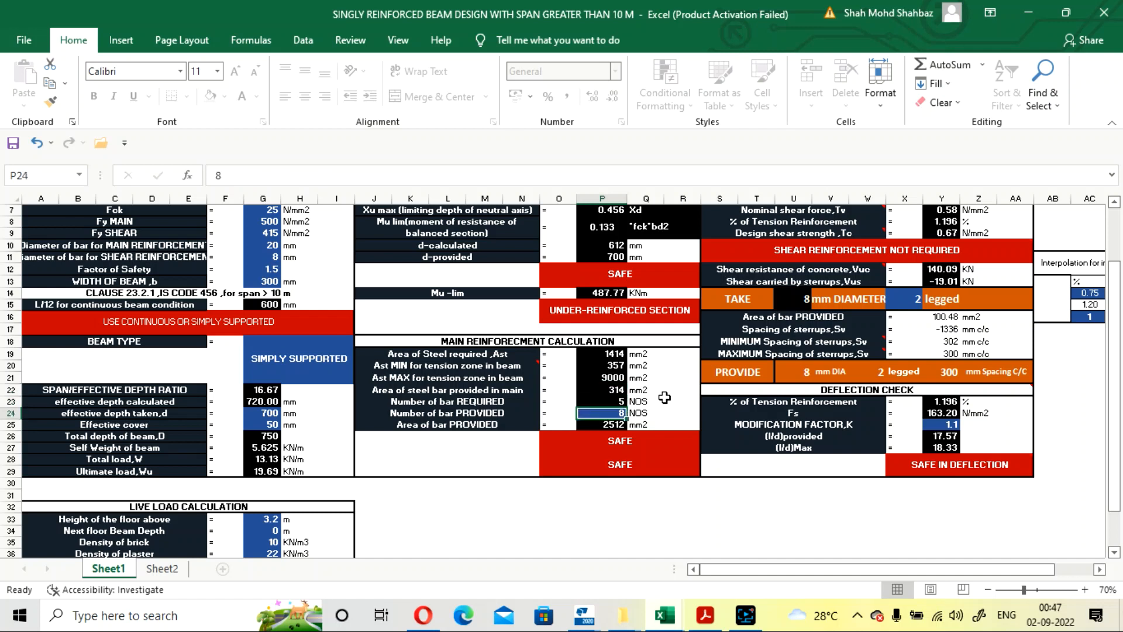
- Set the number of bars provided to 5
text(5)
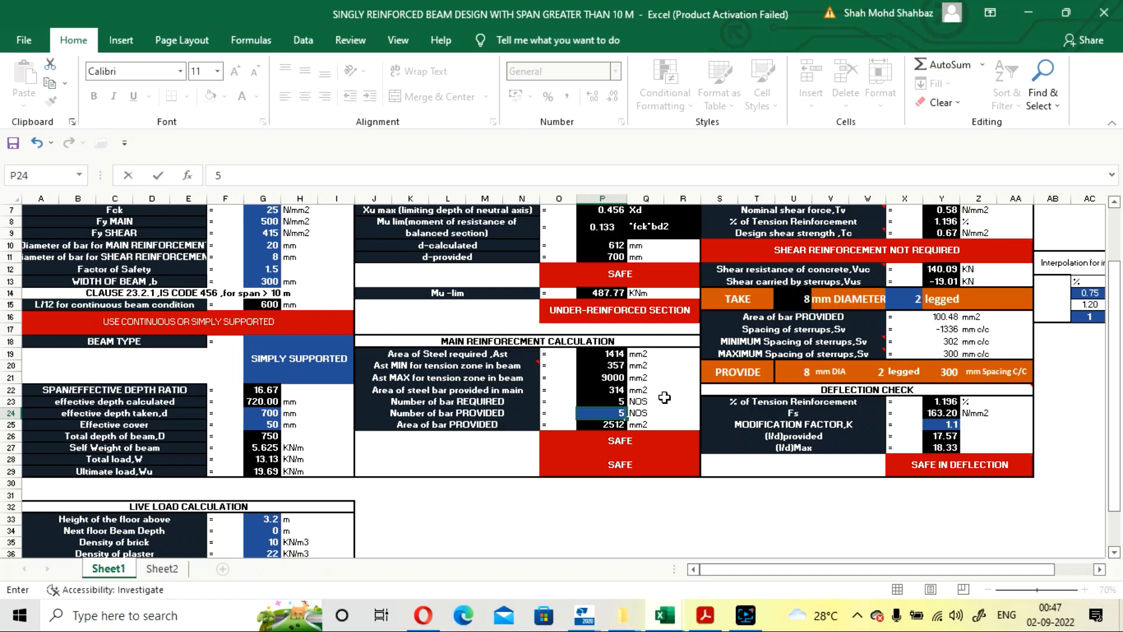
key(Return)
key(Up)
key(Up)
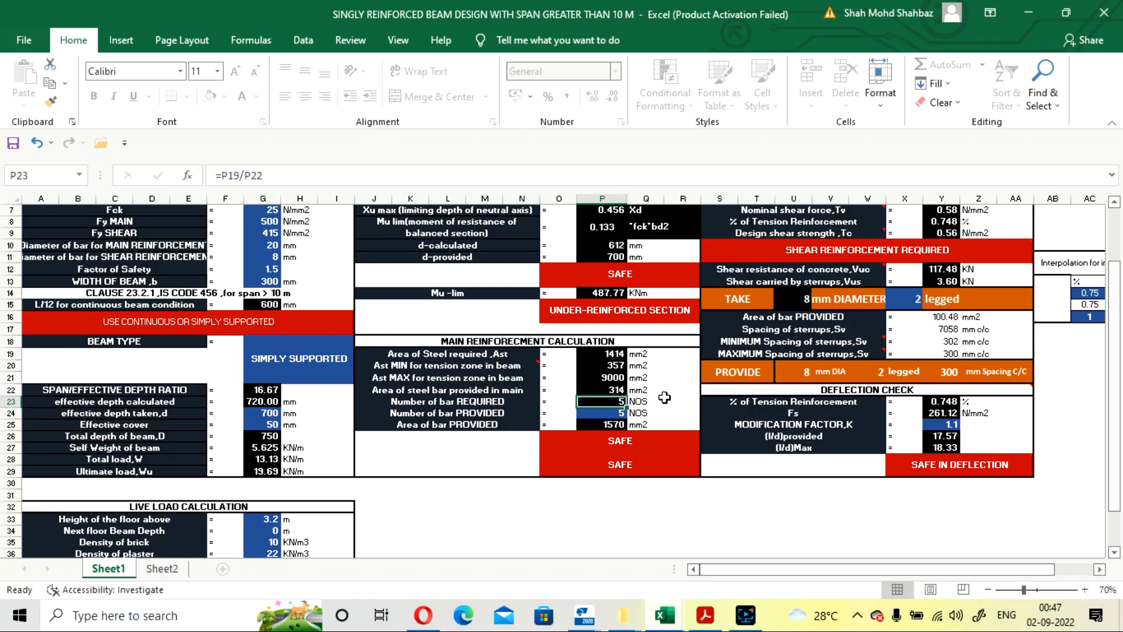
- Set the number of bars provided to 4
key(Down)
text(4)
key(Return)
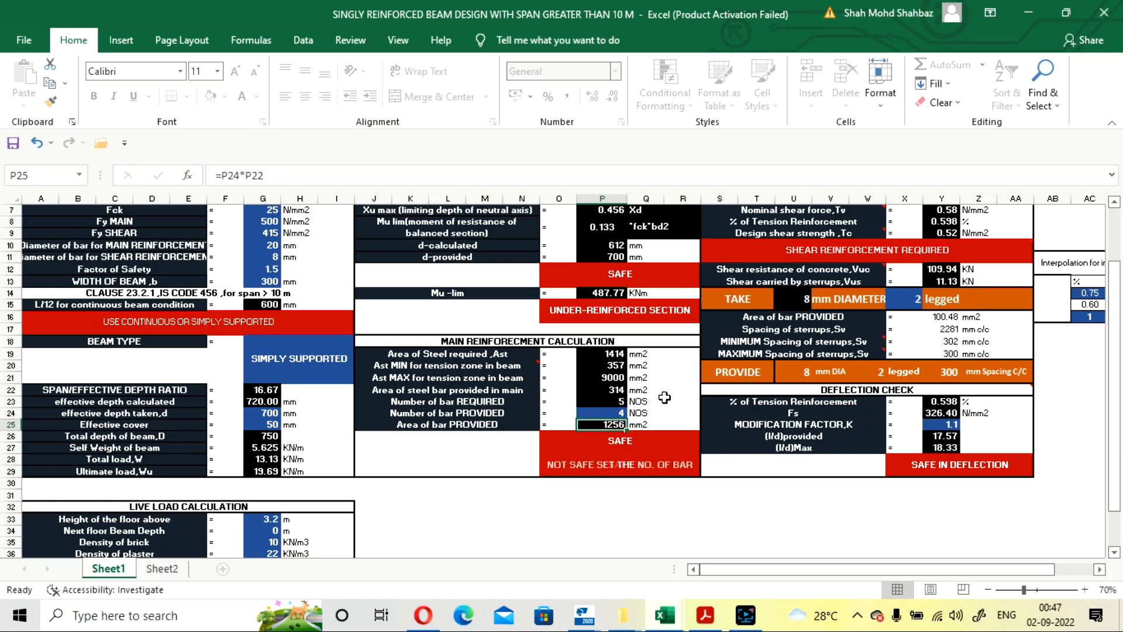
- Review the steel area safety check formulas below the main reinforcement results
key(Up)
key(Up)
key(Down)
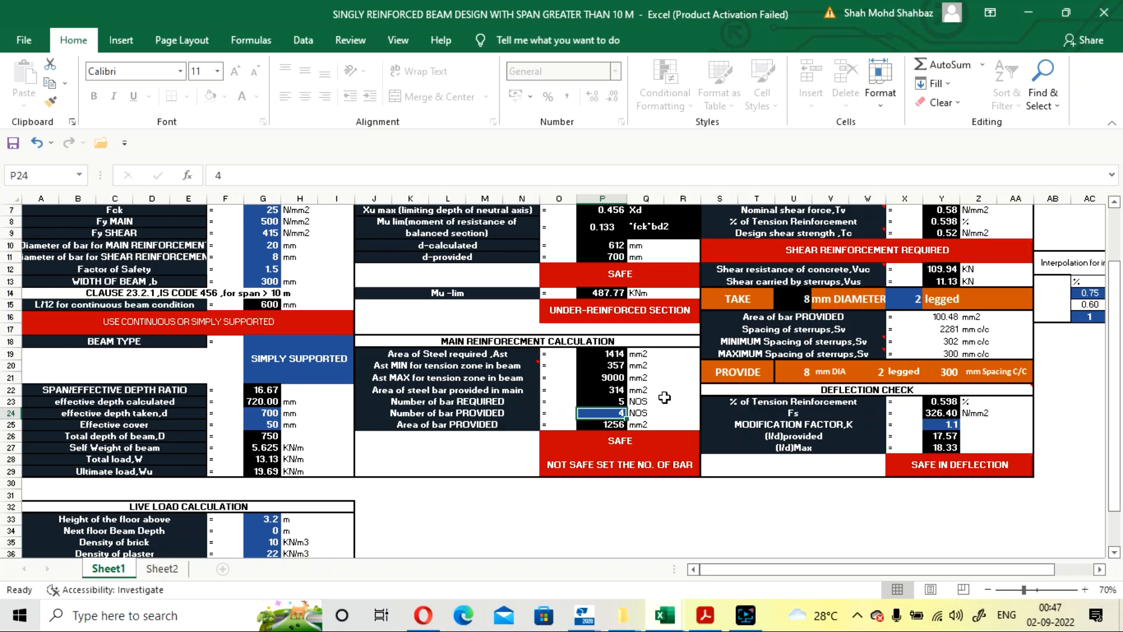
key(Up)
key(Down)
key(Down)
key(Down)
key(Down)
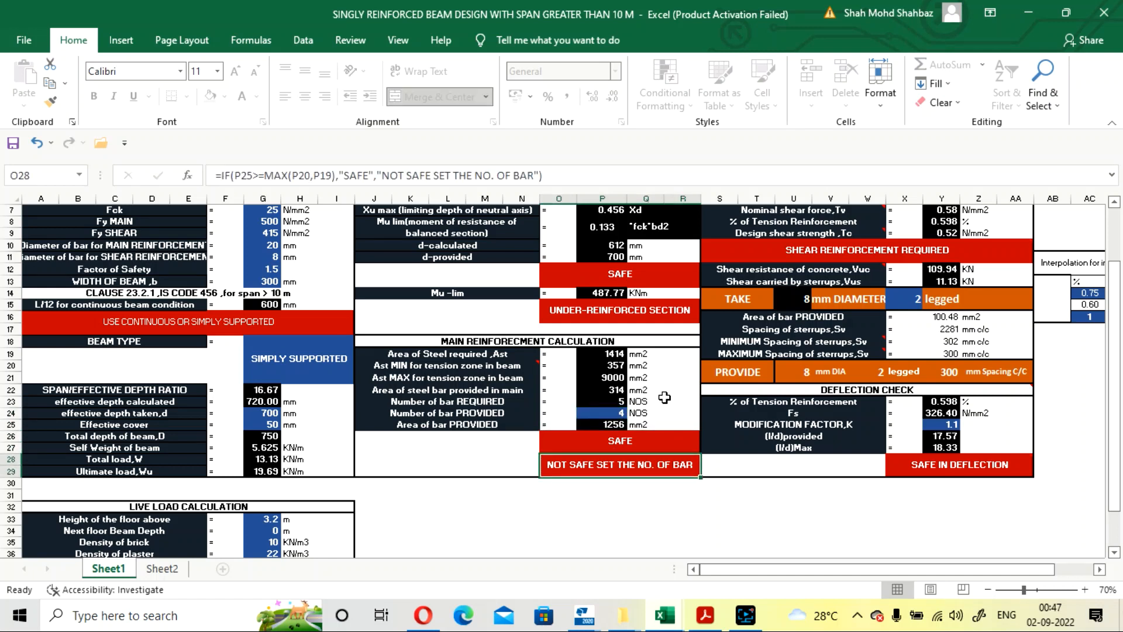
key(Up)
key(Down)
key(Up)
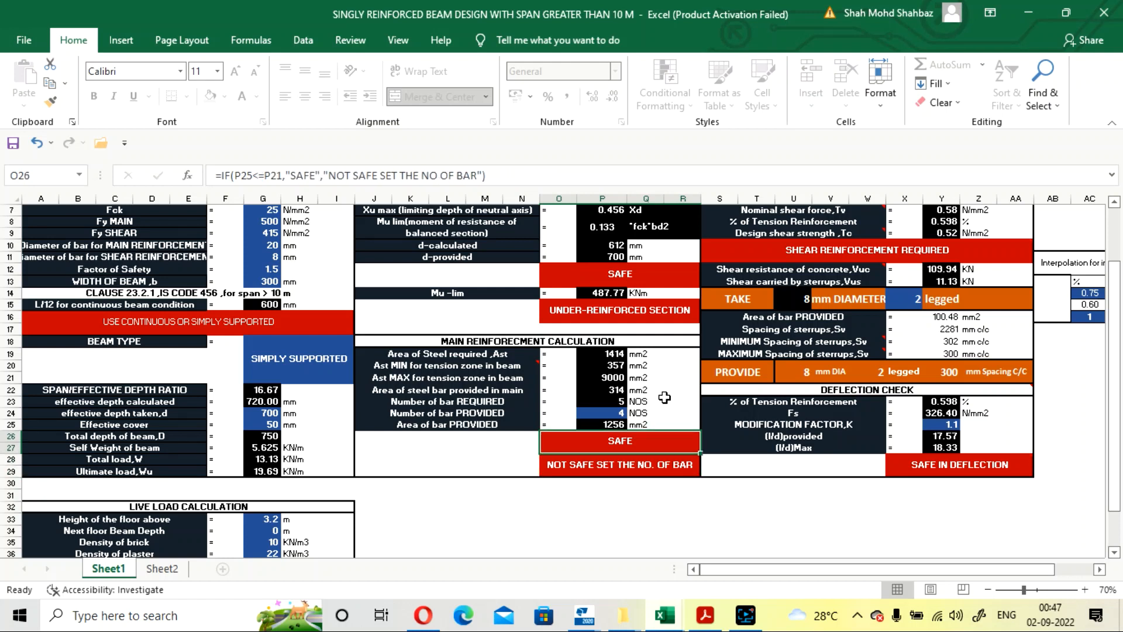
- Set the number of bars provided to 2
key(Up)
- Set the number of bars provided to 1
key(Up)
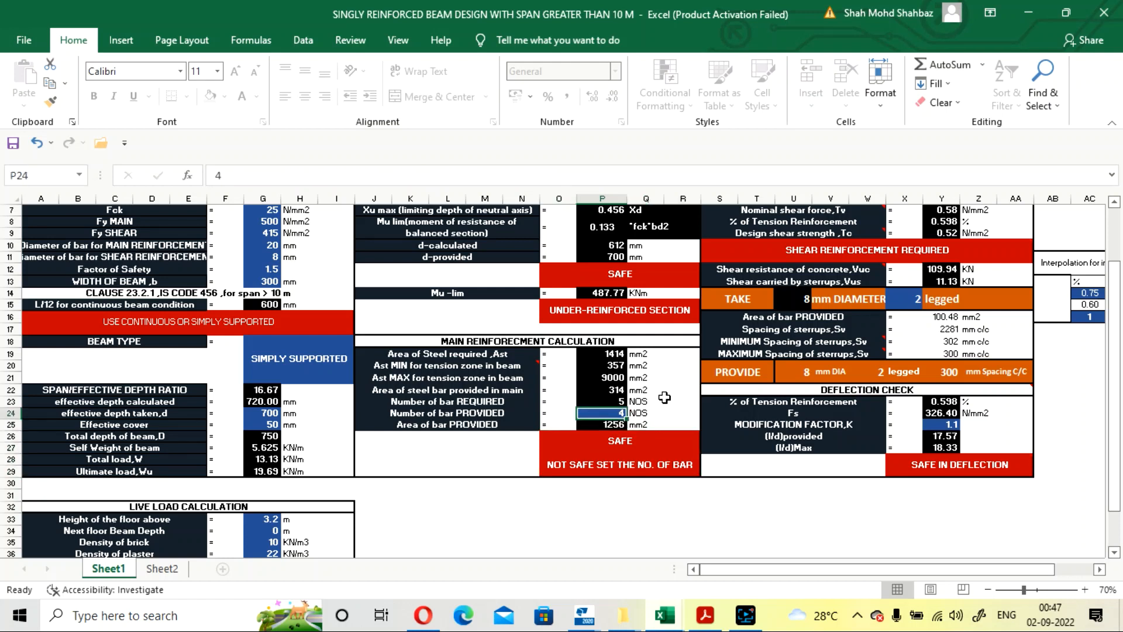
text(2)
key(Return)
- Set the number of bars provided to 5
key(Up)
text(1)
key(Return)
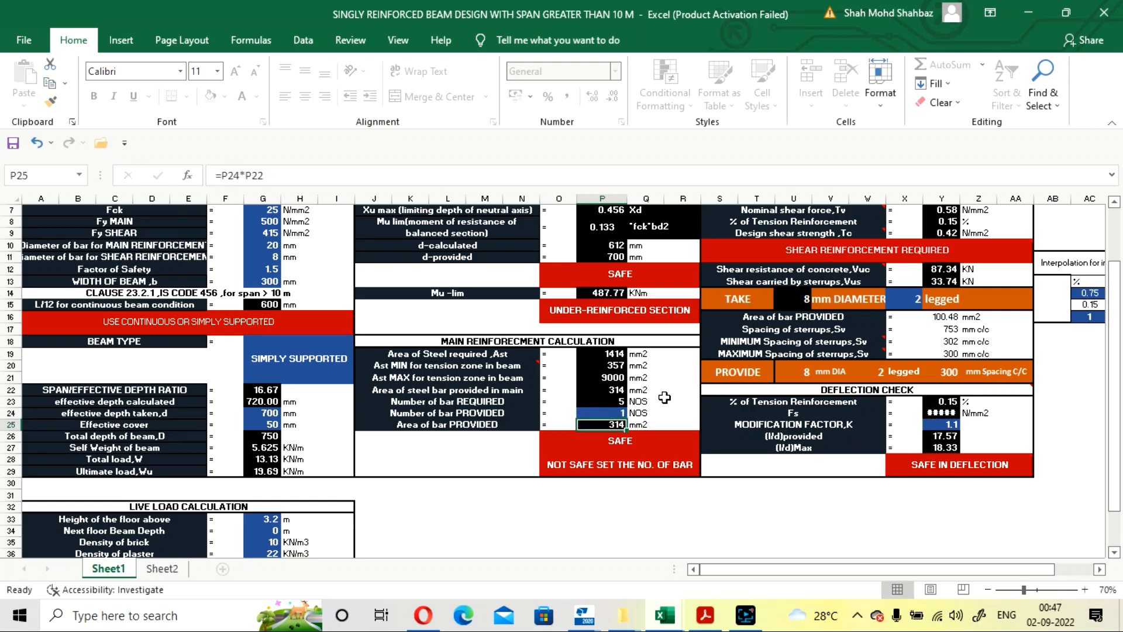
key(Up)
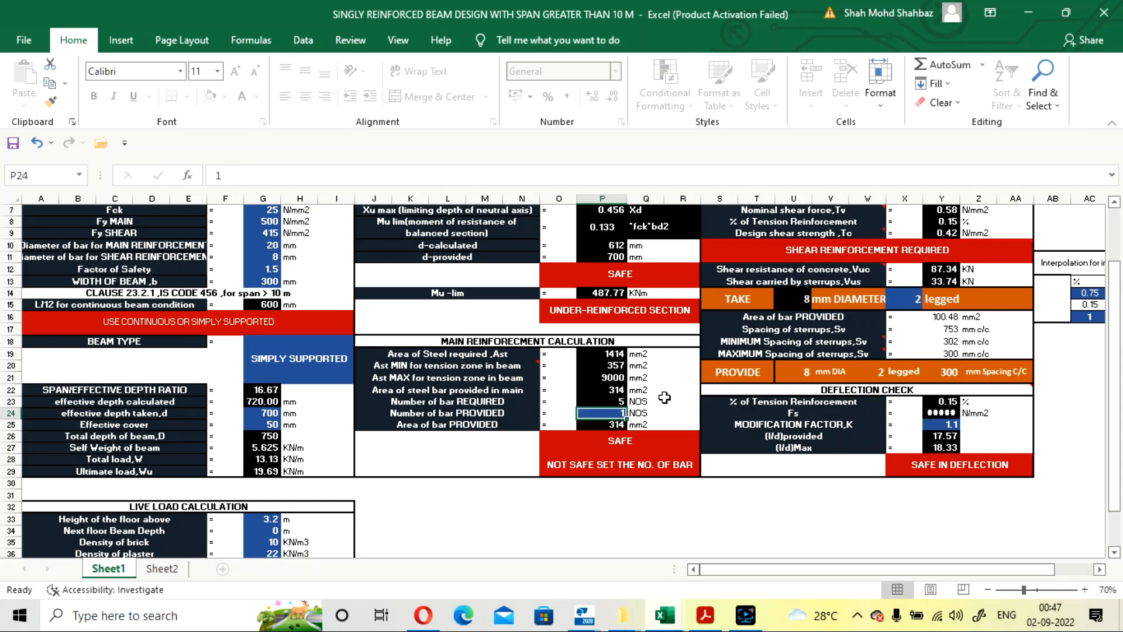
key(Down)
key(Down)
key(Up)
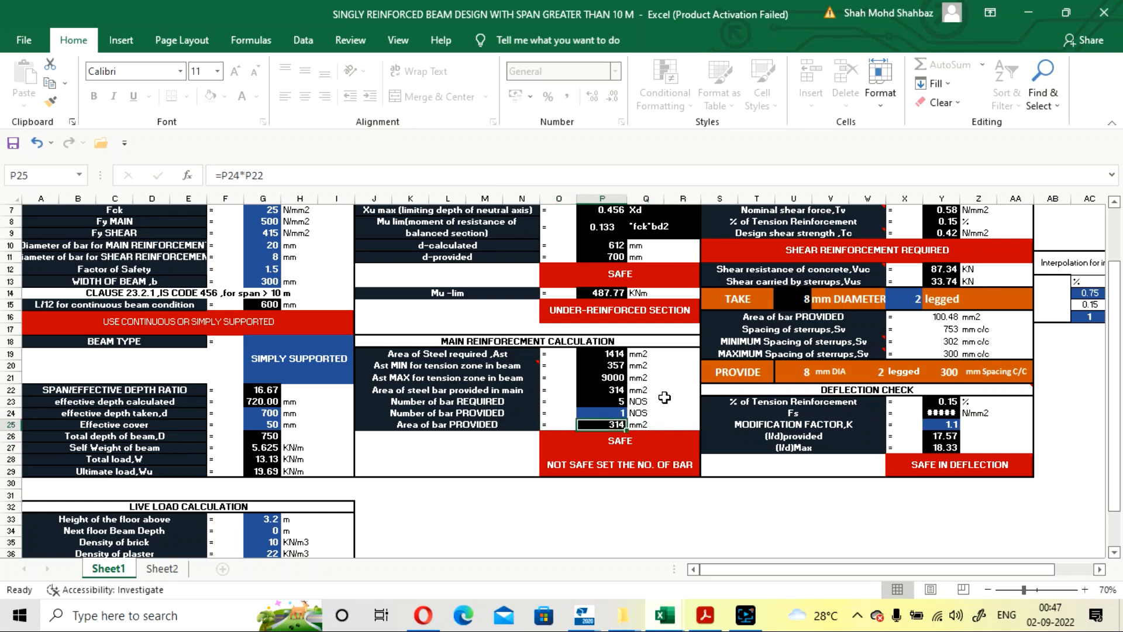
key(Up)
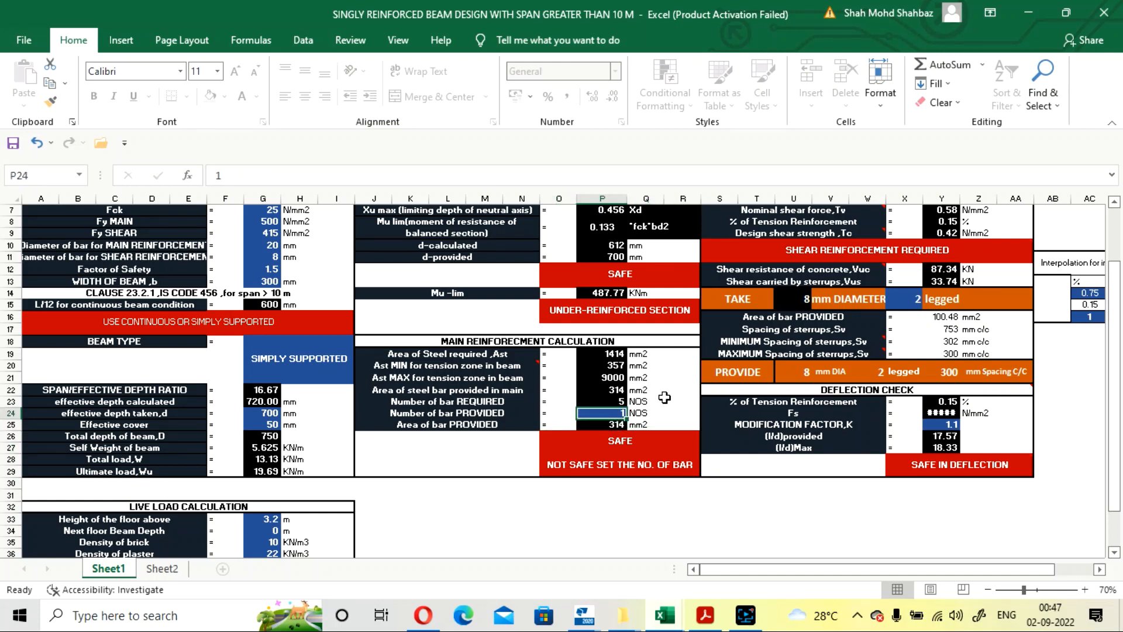
text(5)
key(Return)
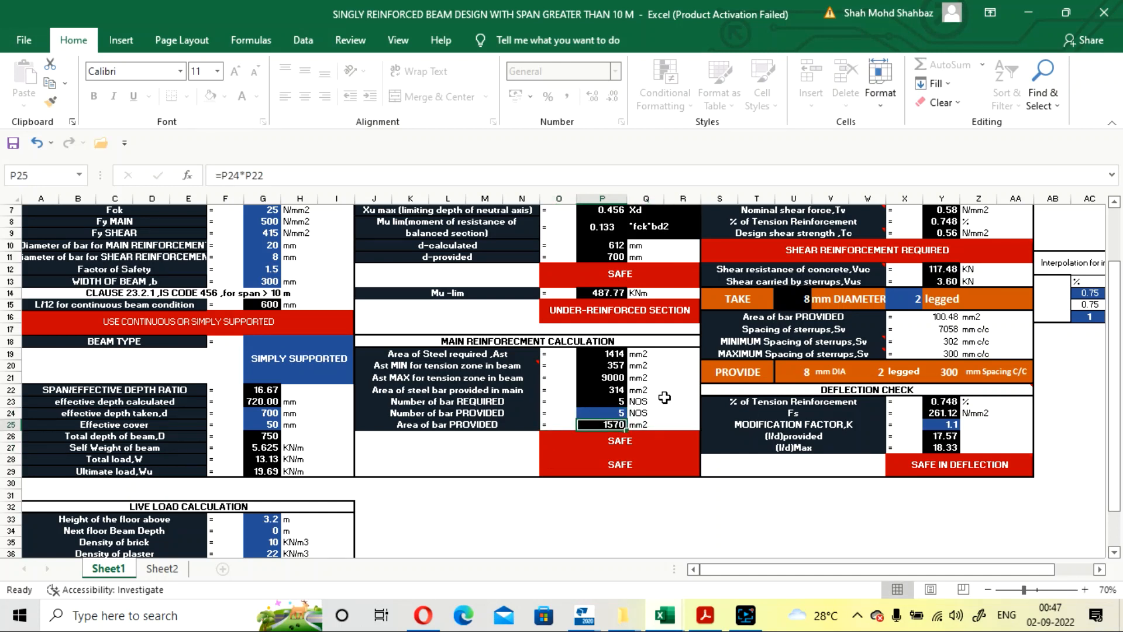
- Review the steel area check formula and the summary formulas for the number and diameter of main bars
key(Down)
key(Down)
key(Up)
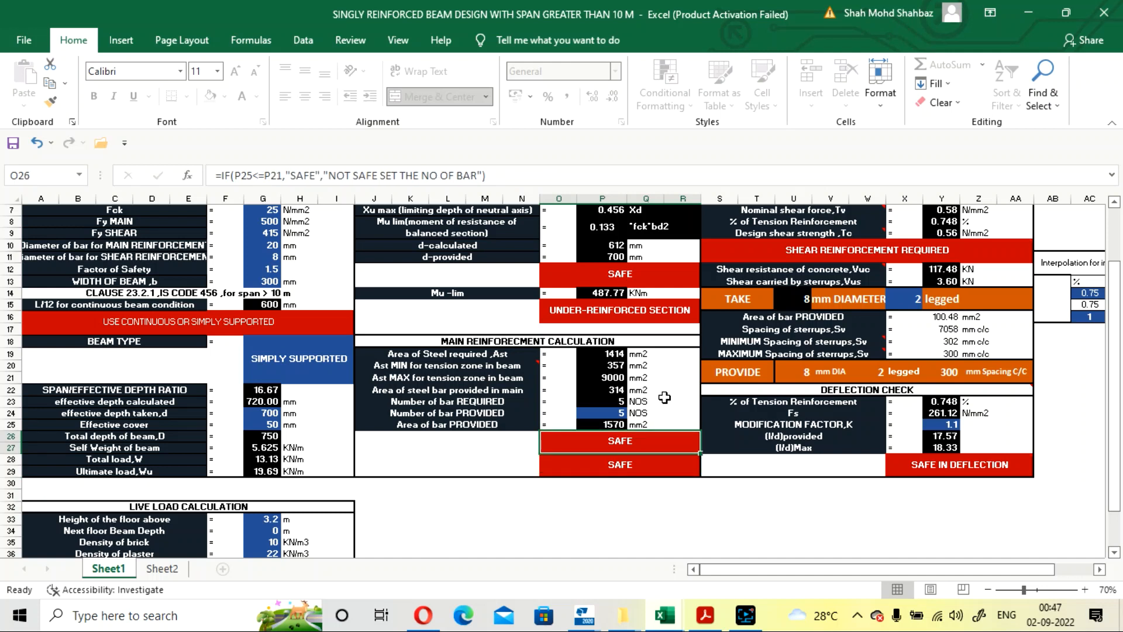
key(Up)
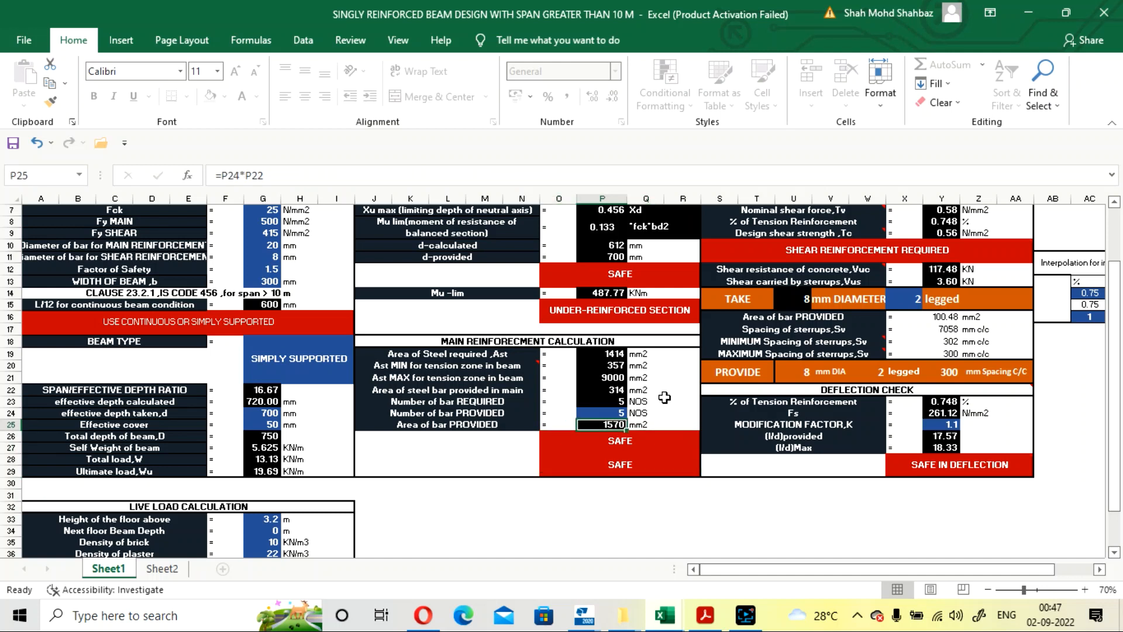
key(Right)
key(Right)
key(Right)
key(Right)
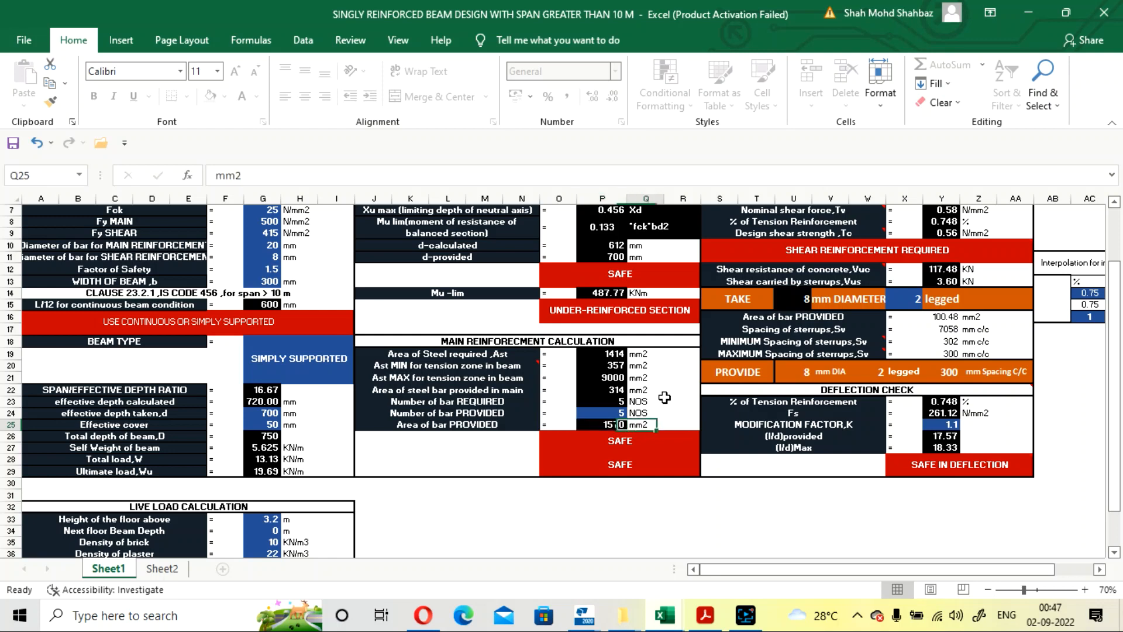
key(Up)
key(Up)
key(Up)
key(Up)
key(Up)
key(Up)
key(Up)
key(Up)
key(Up)
key(Up)
key(Up)
key(Up)
key(Up)
key(Up)
key(Up)
key(Up)
key(Up)
key(Up)
key(Up)
key(Up)
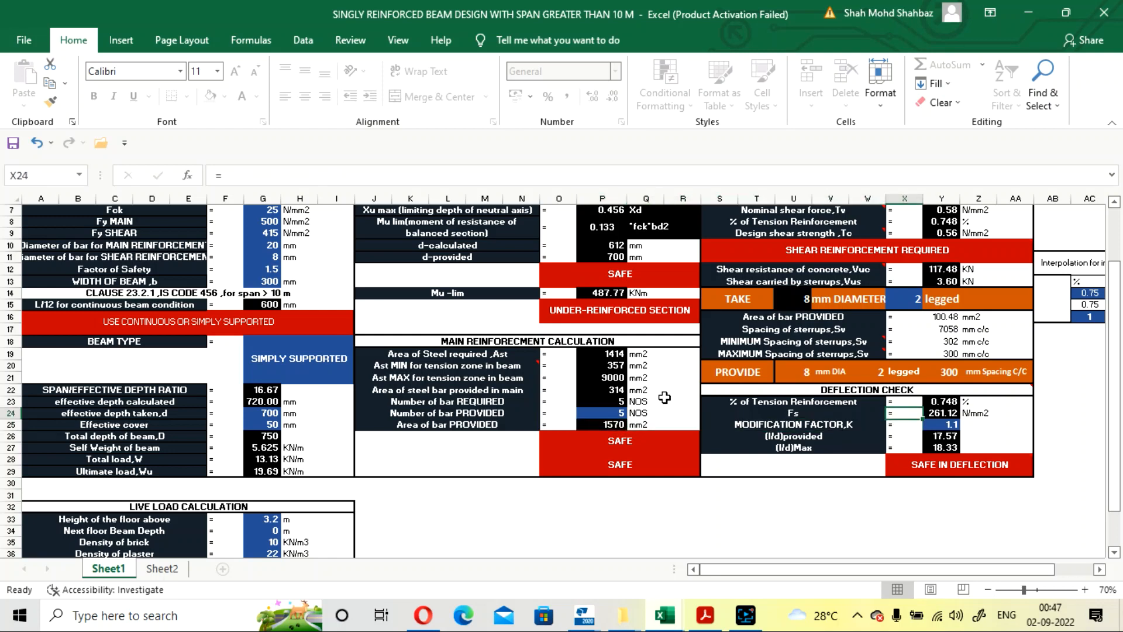
key(Down)
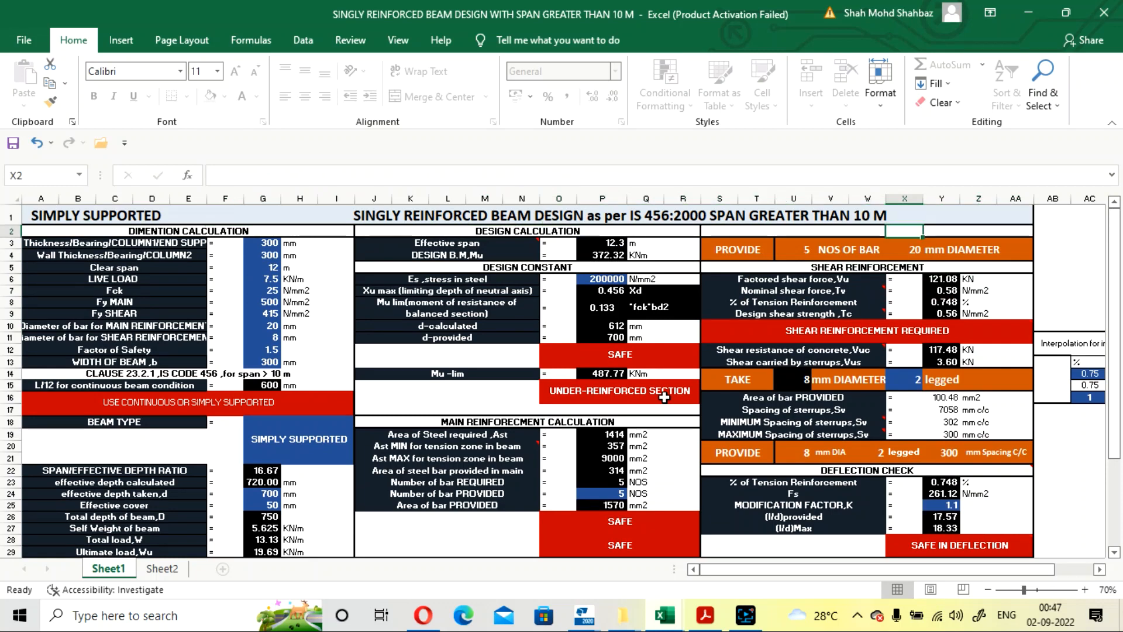
key(Right)
key(Left)
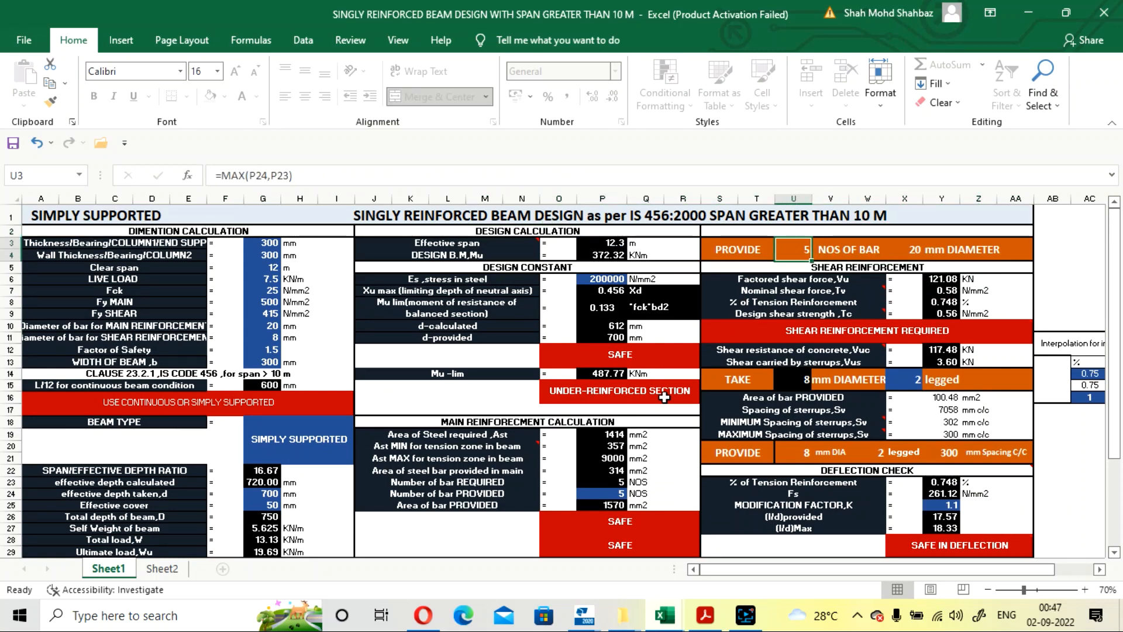
key(Right)
key(Right)
key(Right)
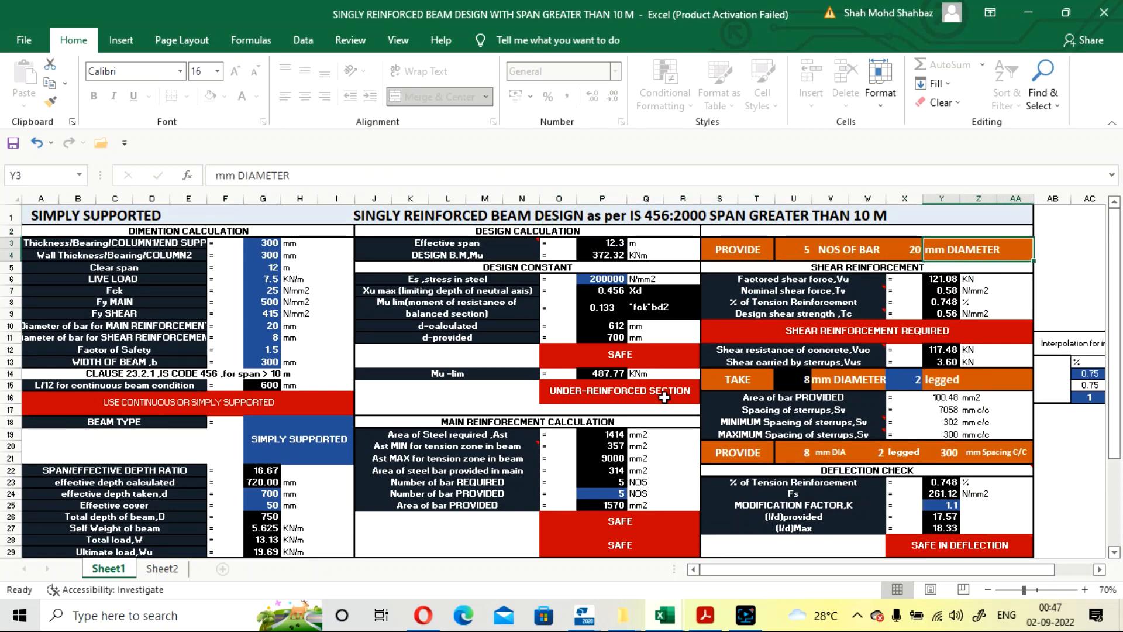
key(Down)
key(Down)
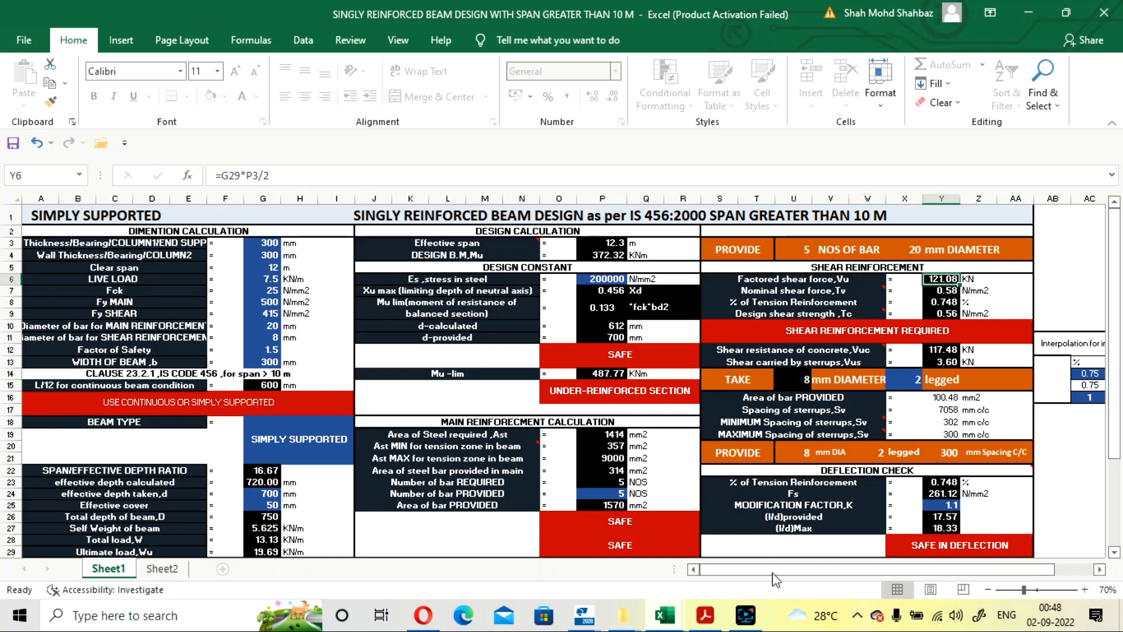
- Review the shear reinforcement formulas and the interpolation table for design shear strength
drag(775, 575, 800, 574)
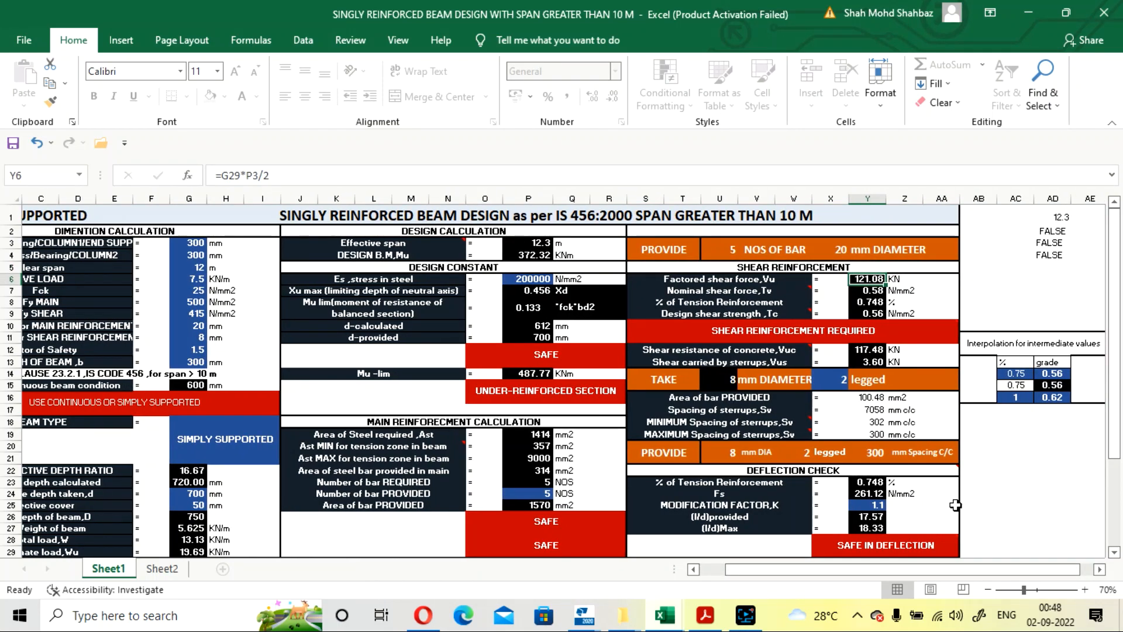
key(Down)
key(Up)
key(Down)
key(Up)
key(Down)
key(Down)
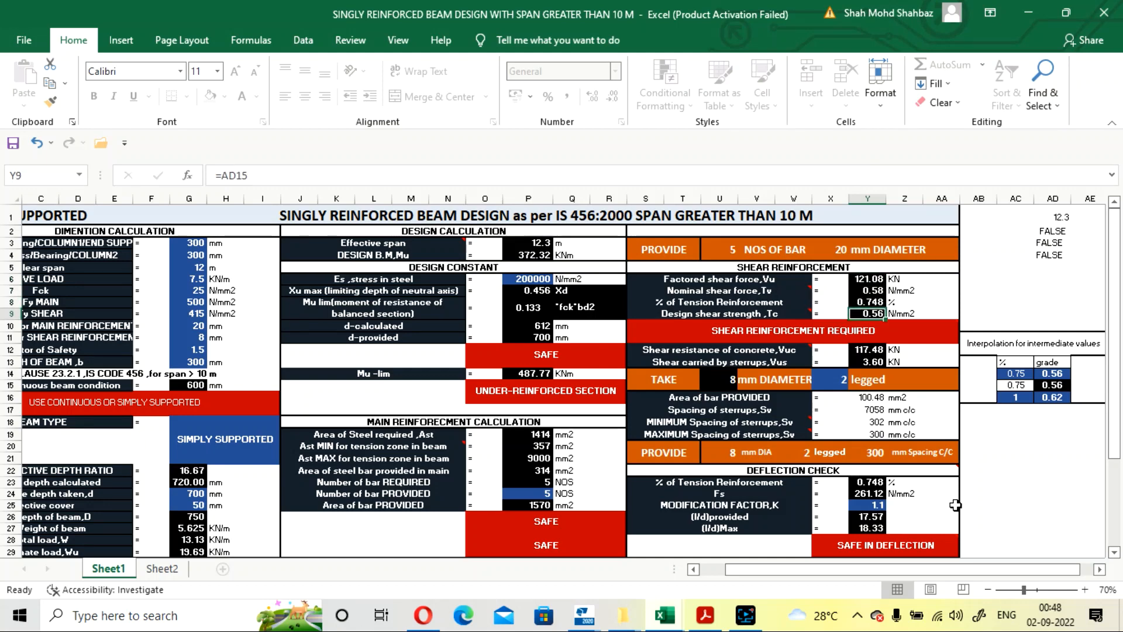
key(Up)
key(Up)
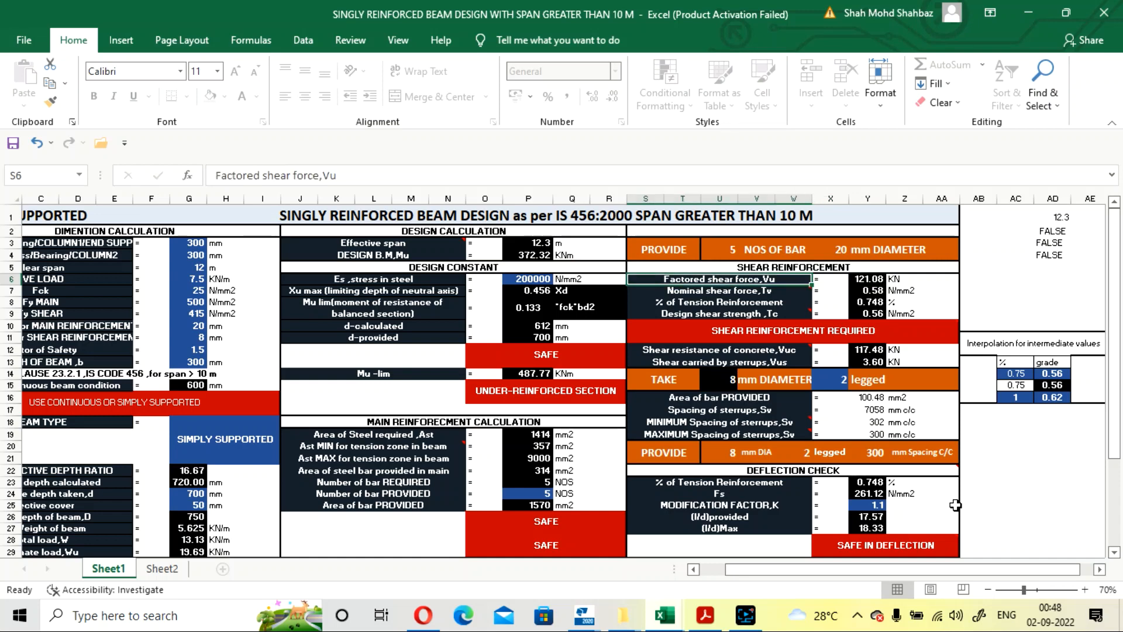
key(Right)
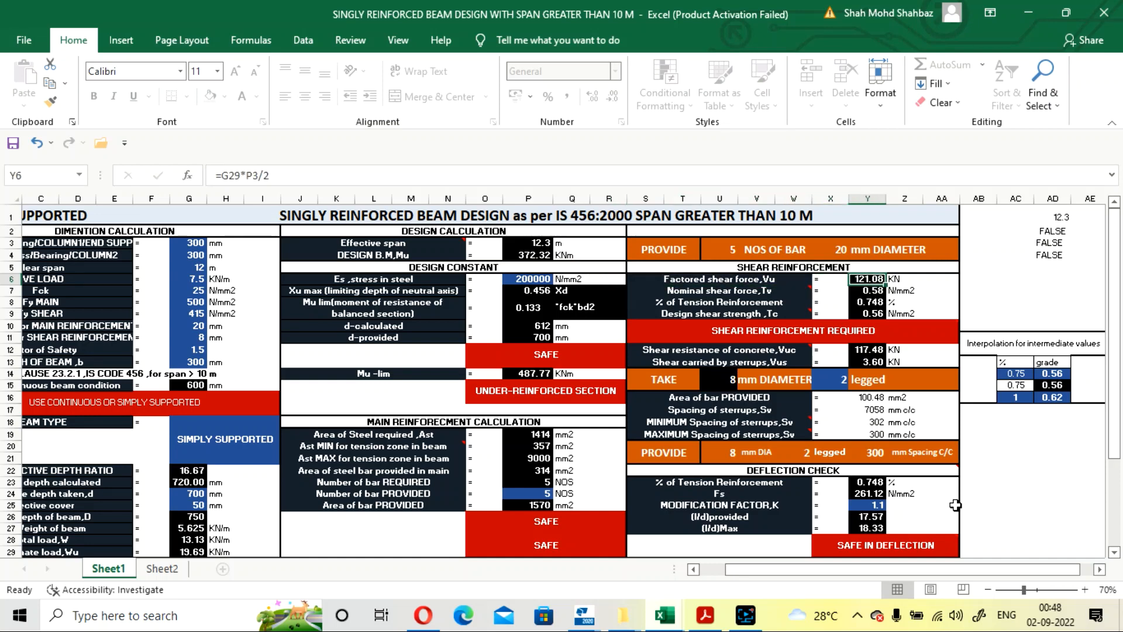
key(Down)
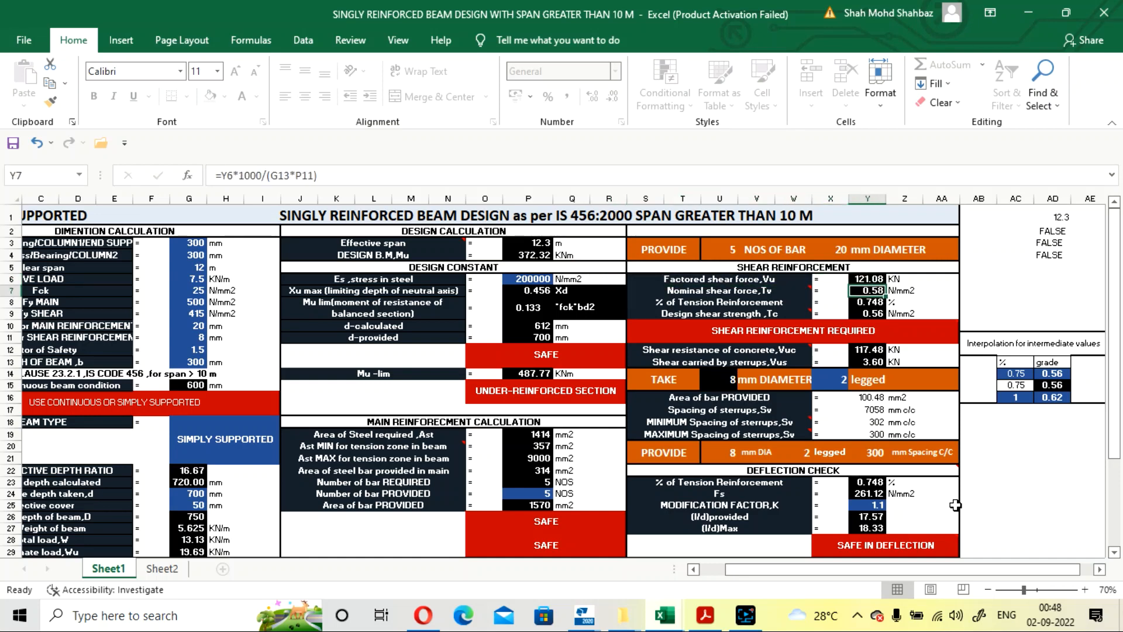
key(Up)
key(Down)
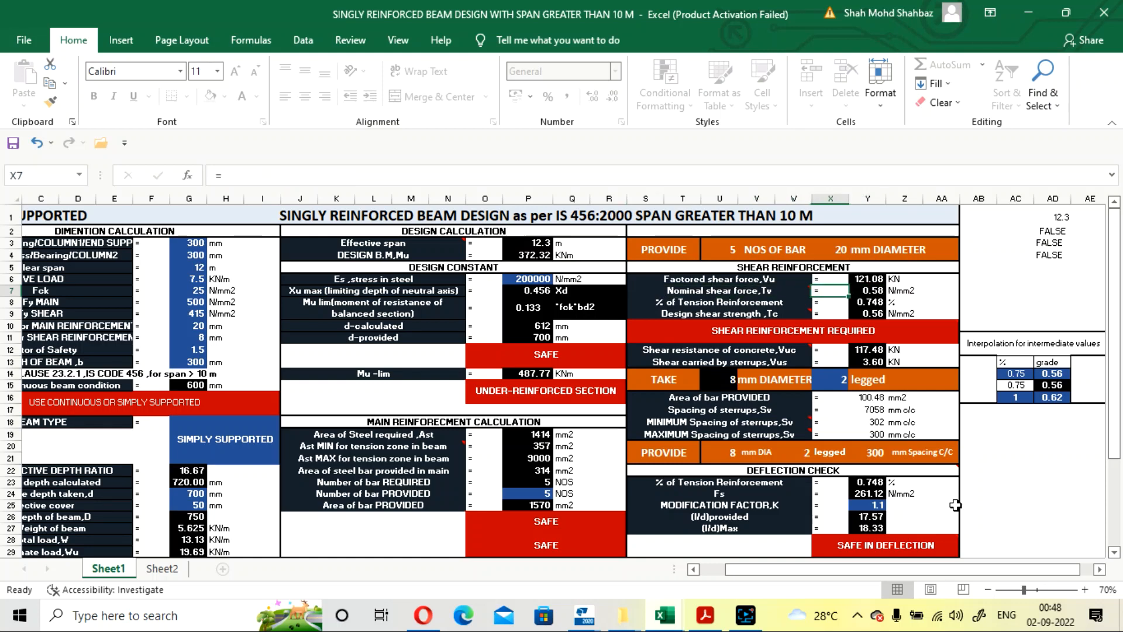
key(Down)
key(Left)
key(Left)
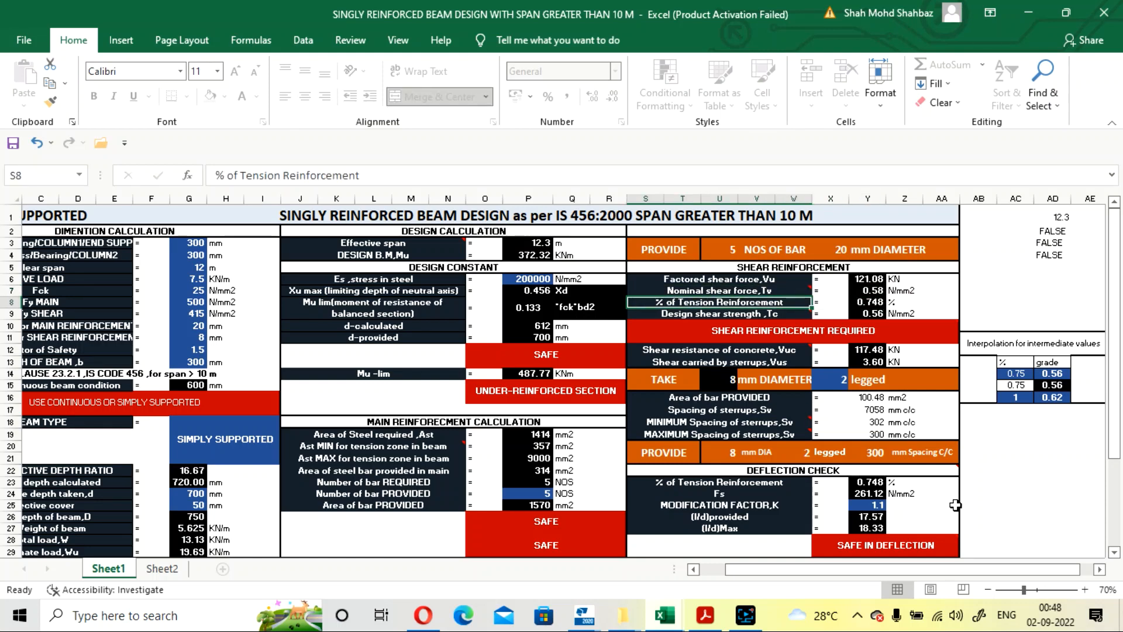
key(Right)
key(Right)
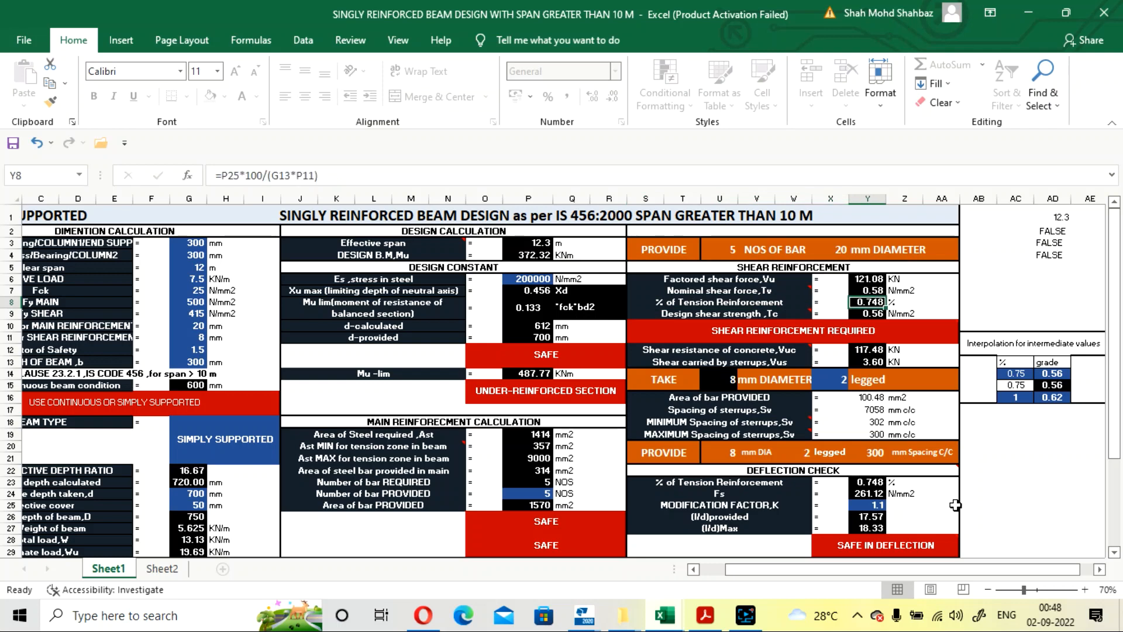
key(Down)
key(Down)
key(Down)
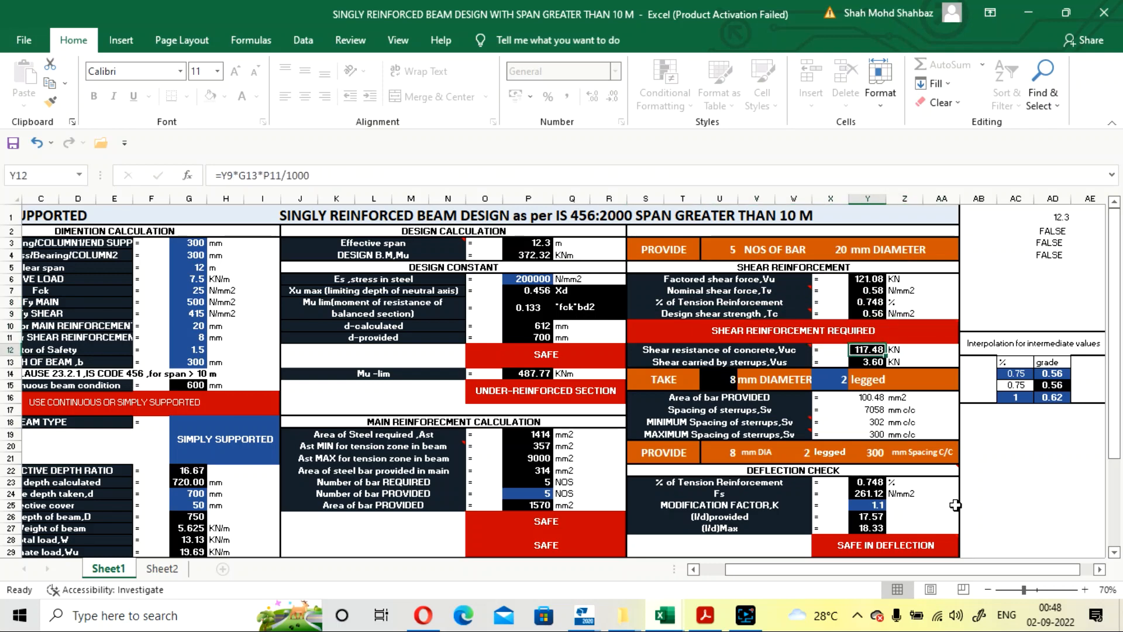
key(Right)
key(Right)
key(Right)
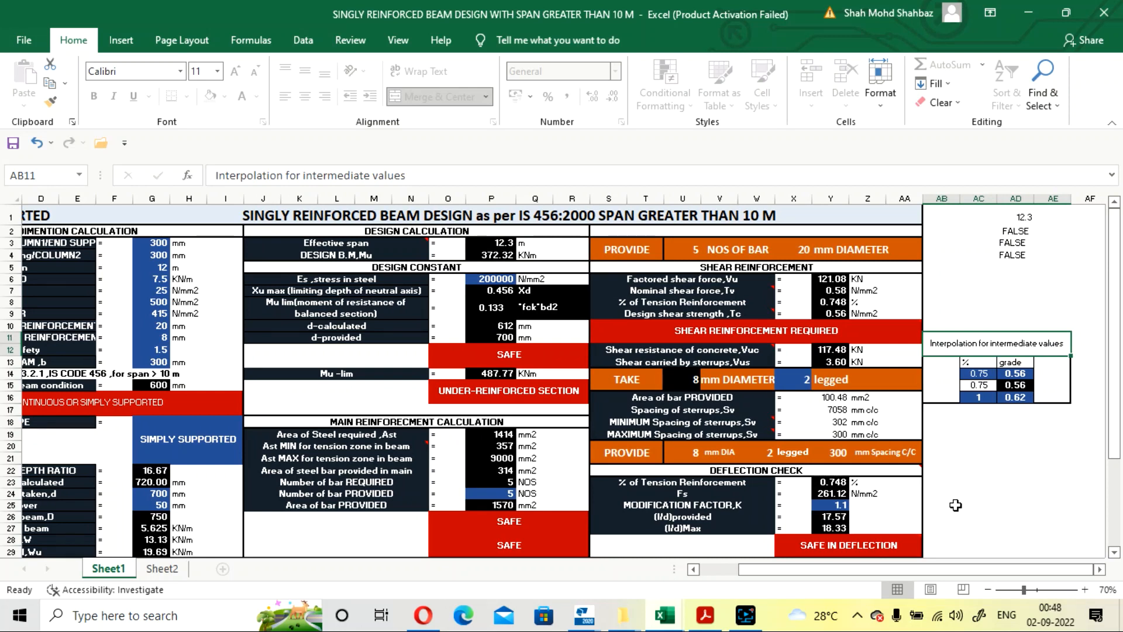
key(Down)
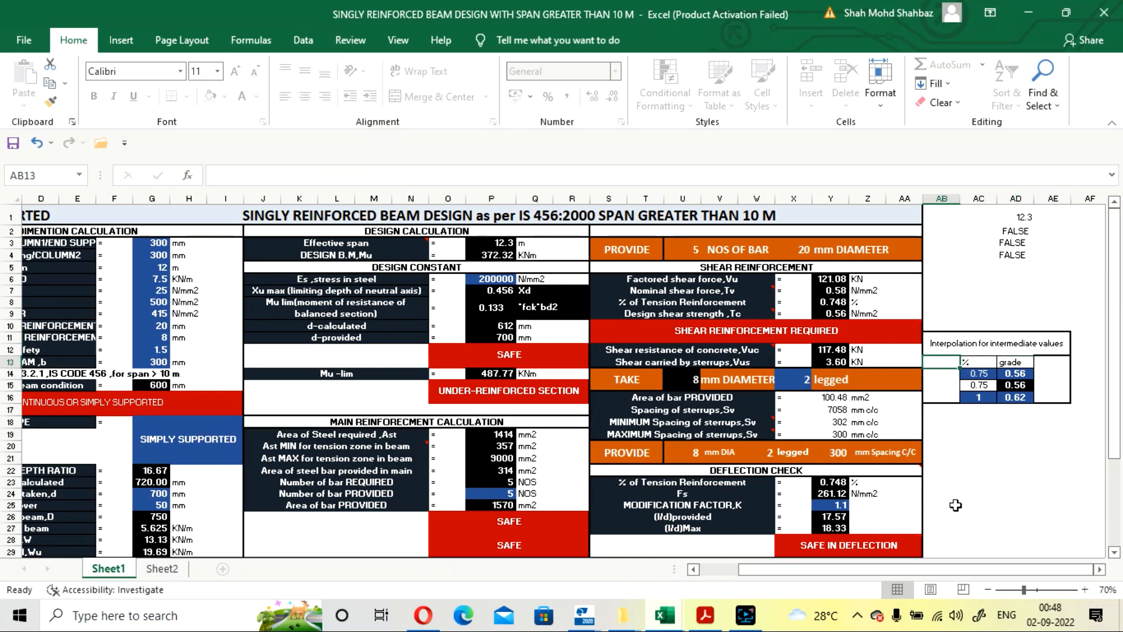
key(Down)
key(Right)
key(Up)
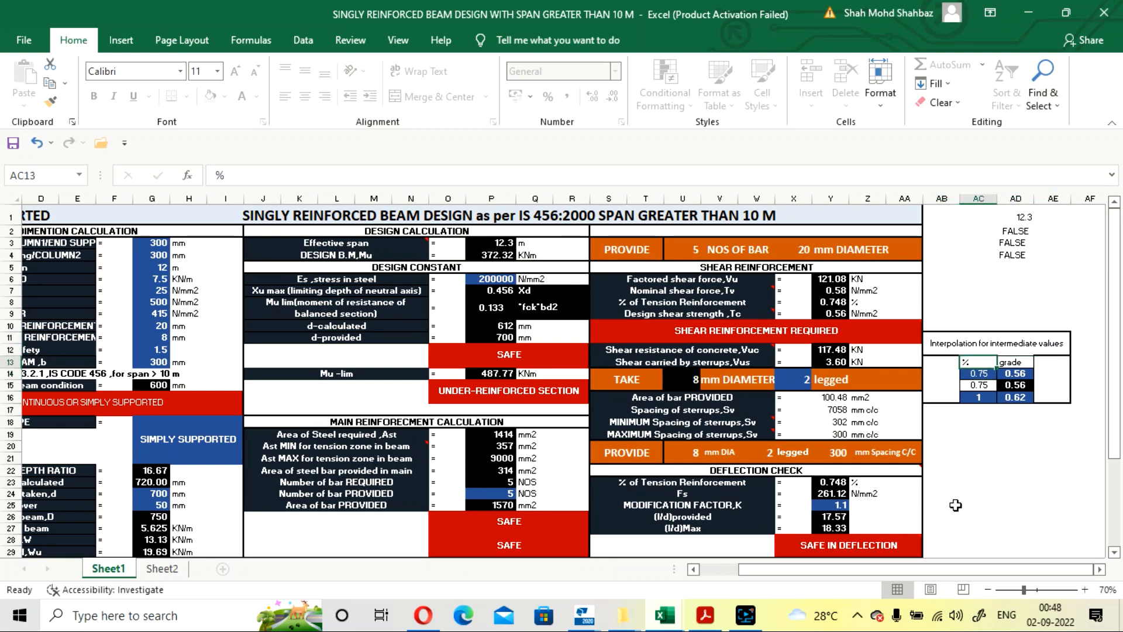
key(Right)
key(Down)
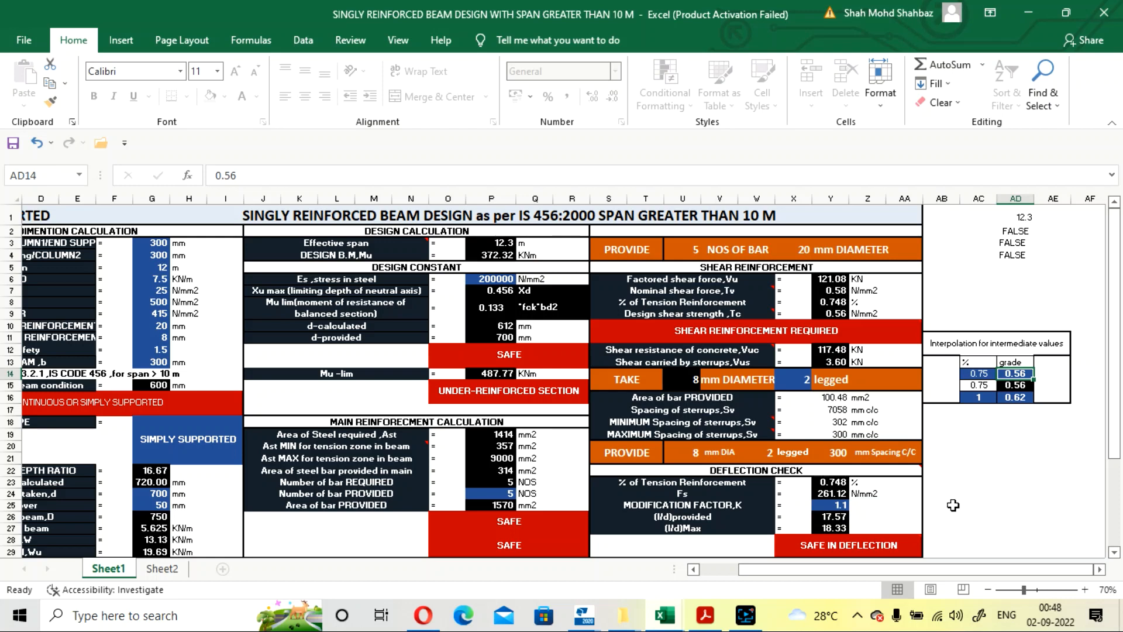
- Consult Table 19 design shear strength of concrete in the IS 456:2000 PDF, then return to the interpolation table in the sheet
click(704, 615)
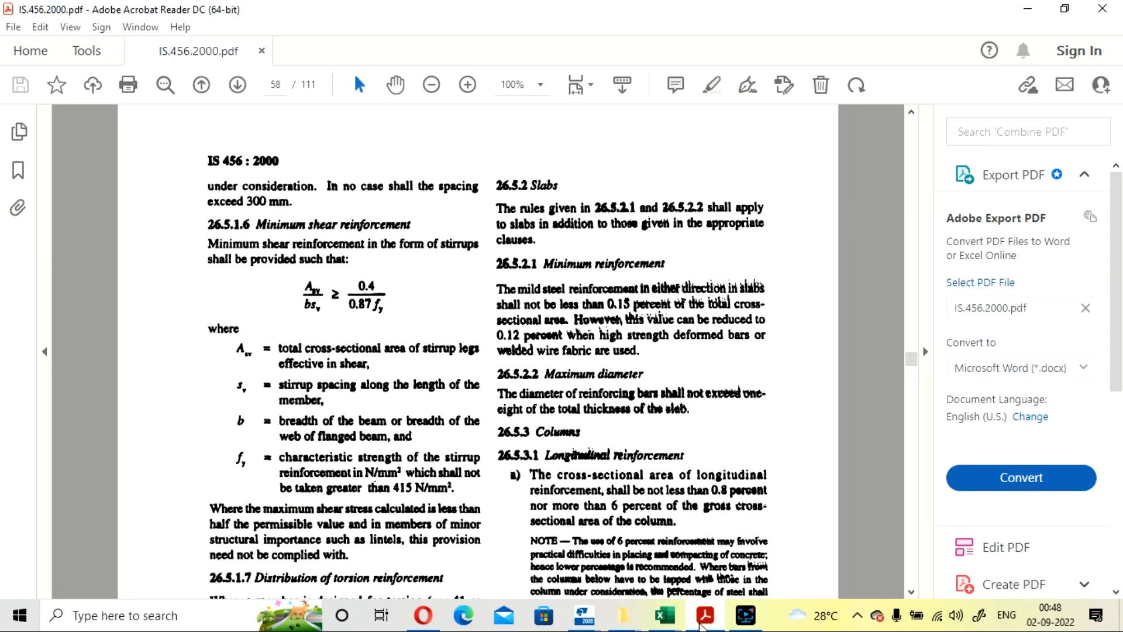
scroll(798, 421, up, 15)
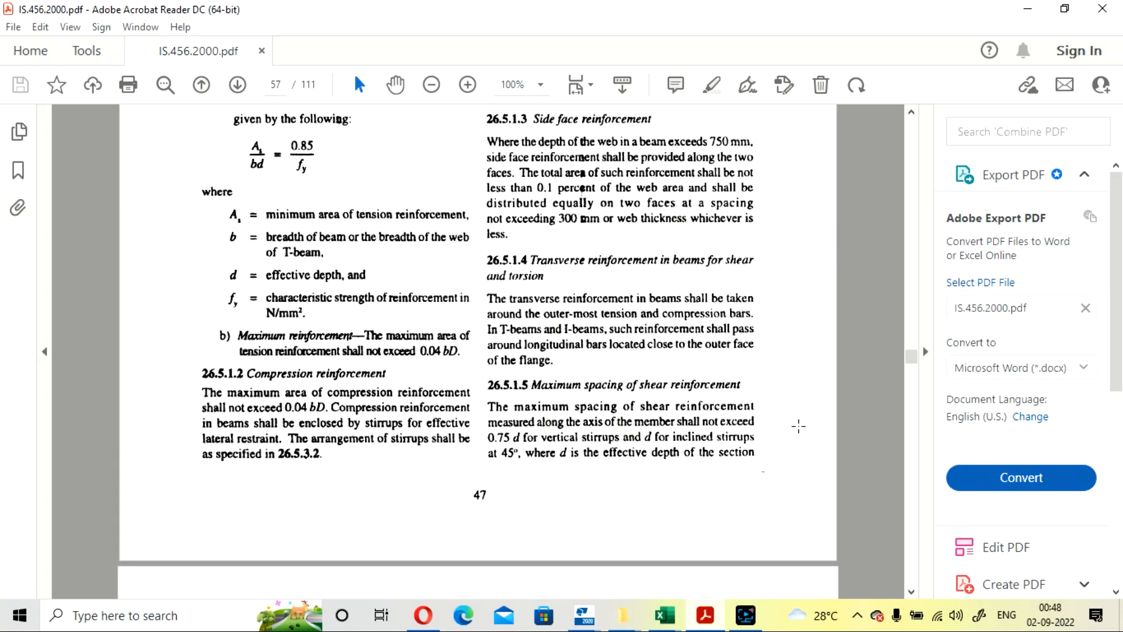
drag(905, 358, 899, 459)
scroll(789, 420, down, 20)
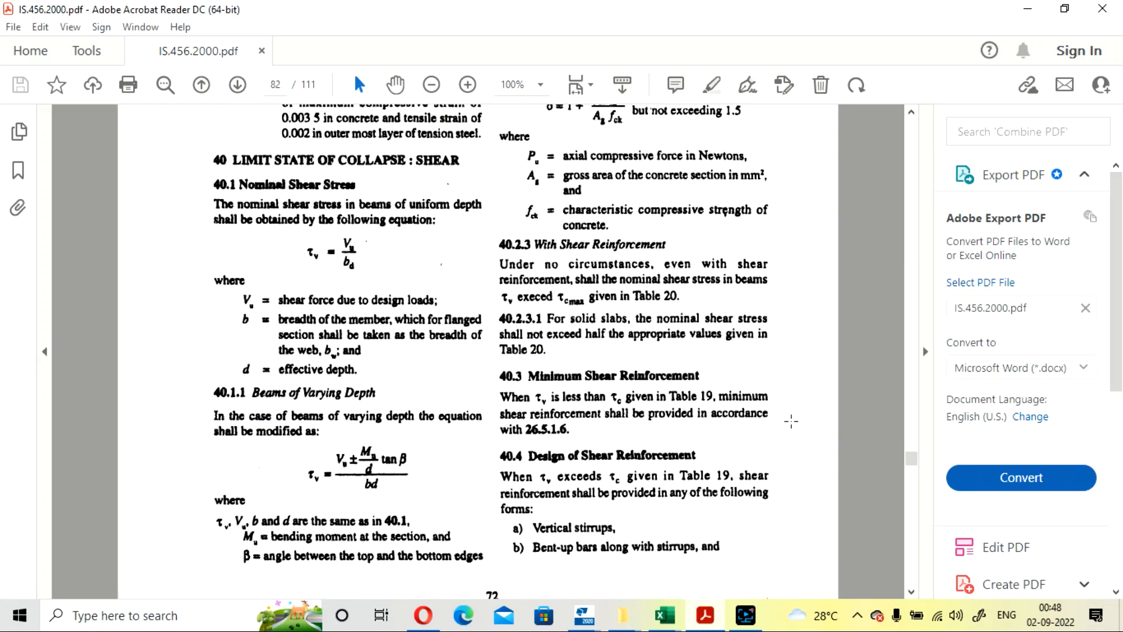
scroll(788, 418, up, 3)
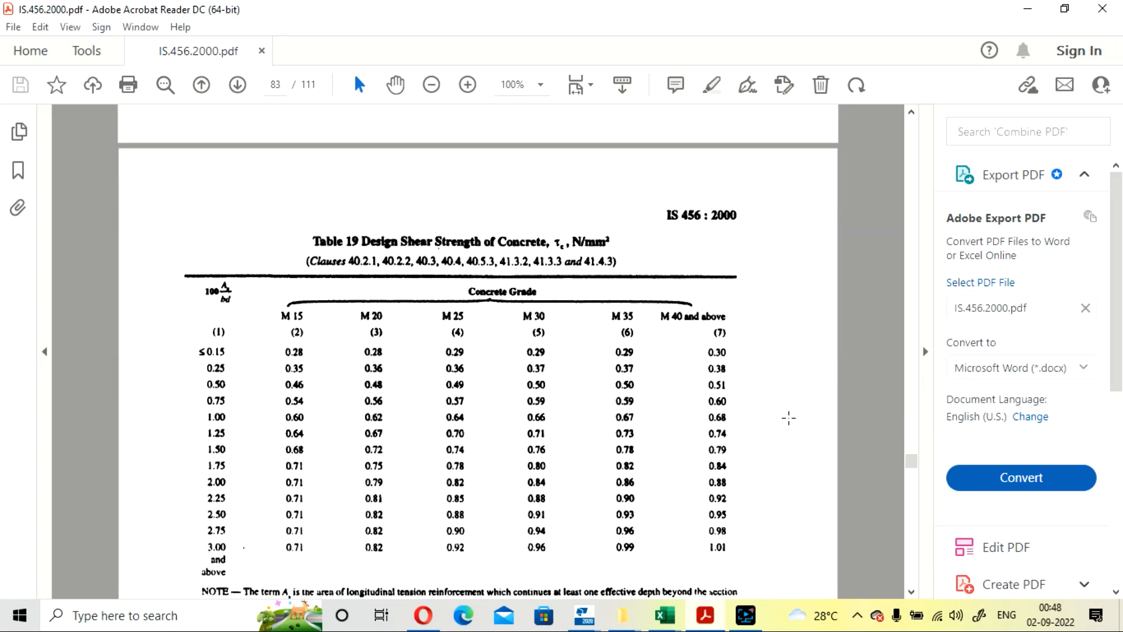
scroll(788, 418, down, 20)
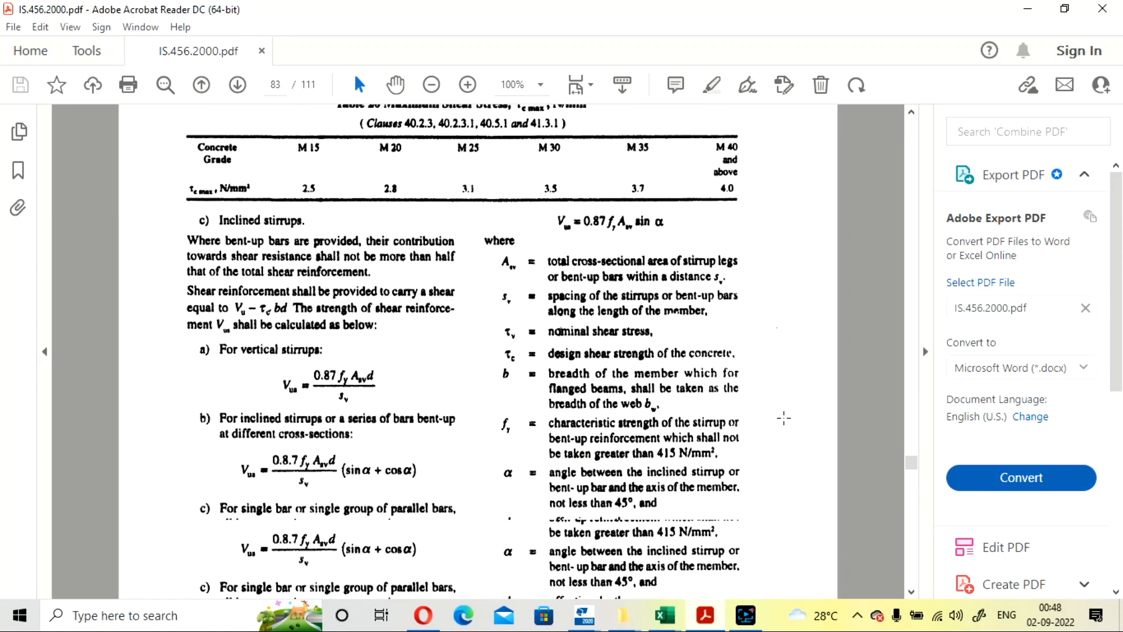
scroll(727, 433, up, 20)
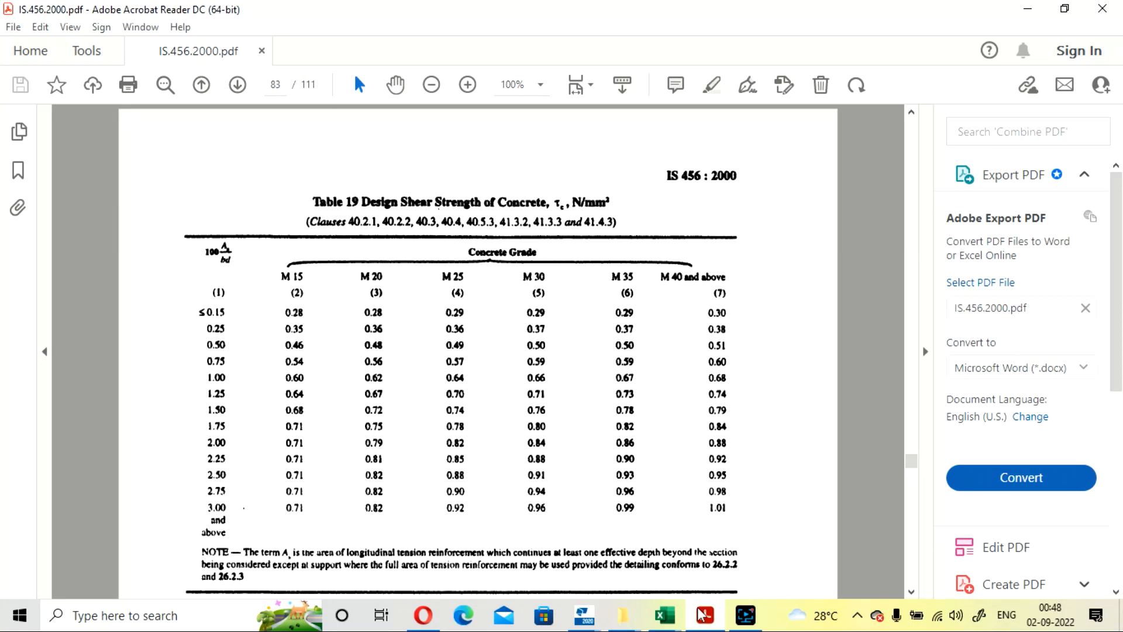
click(665, 614)
click(766, 565)
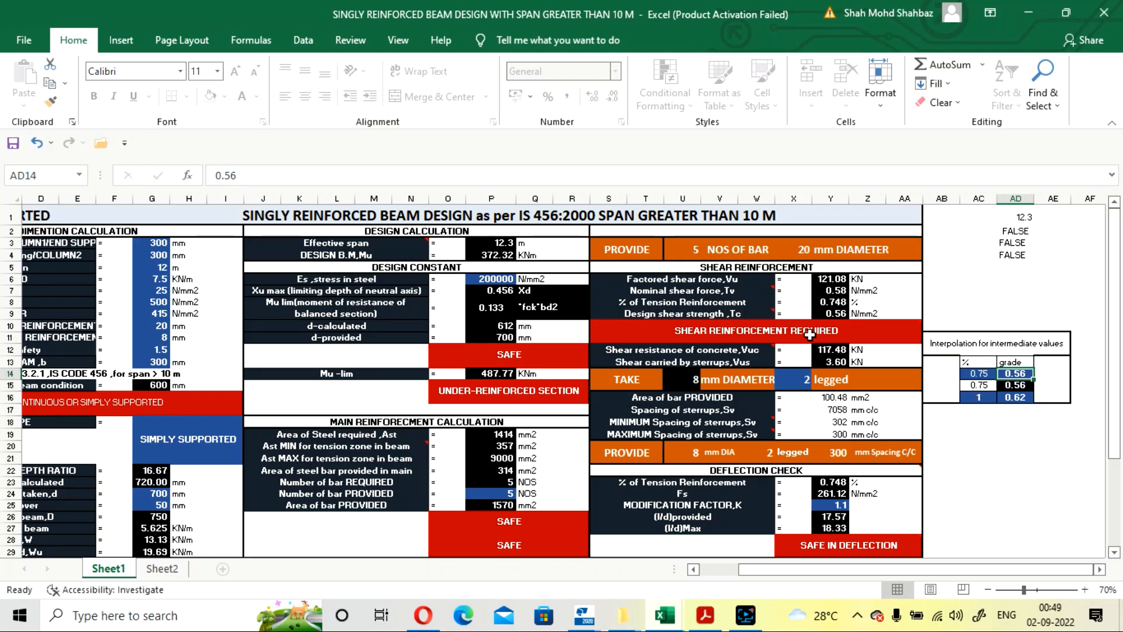
click(973, 383)
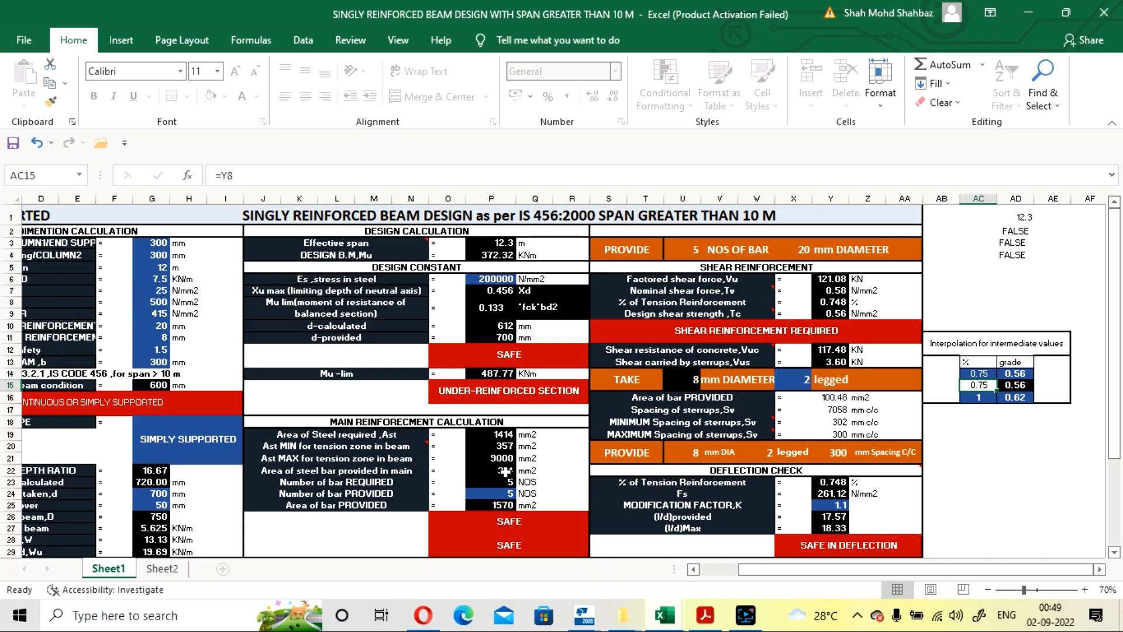
- Set the lower reinforcement percentage in the interpolation table to 0.5, consulting Table 19 in the IS 456 PDF
click(714, 625)
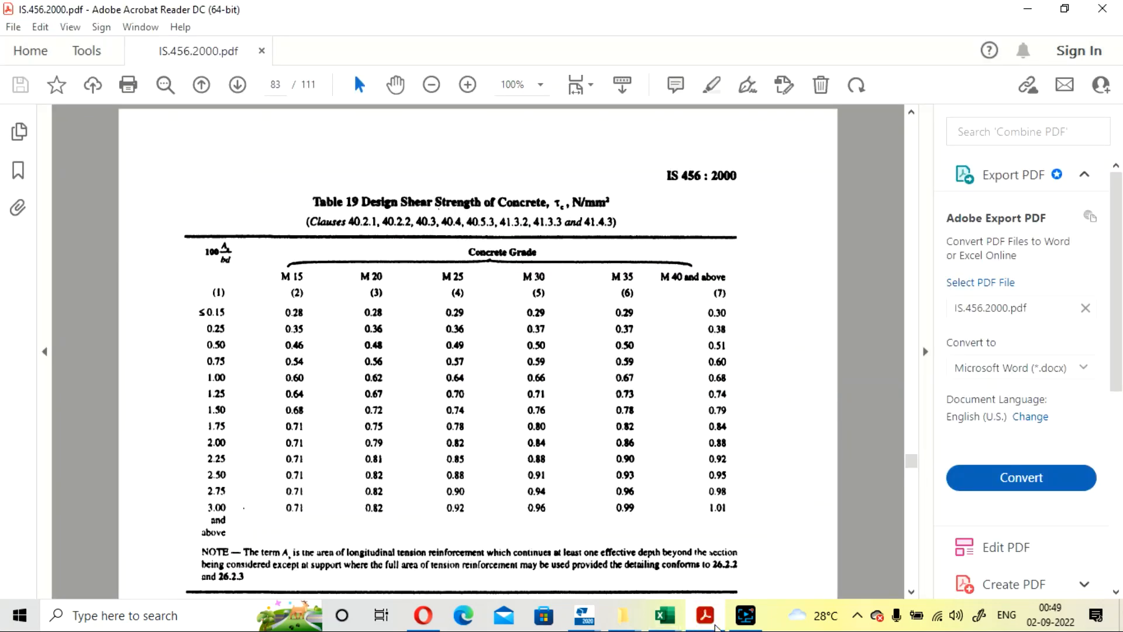
click(714, 625)
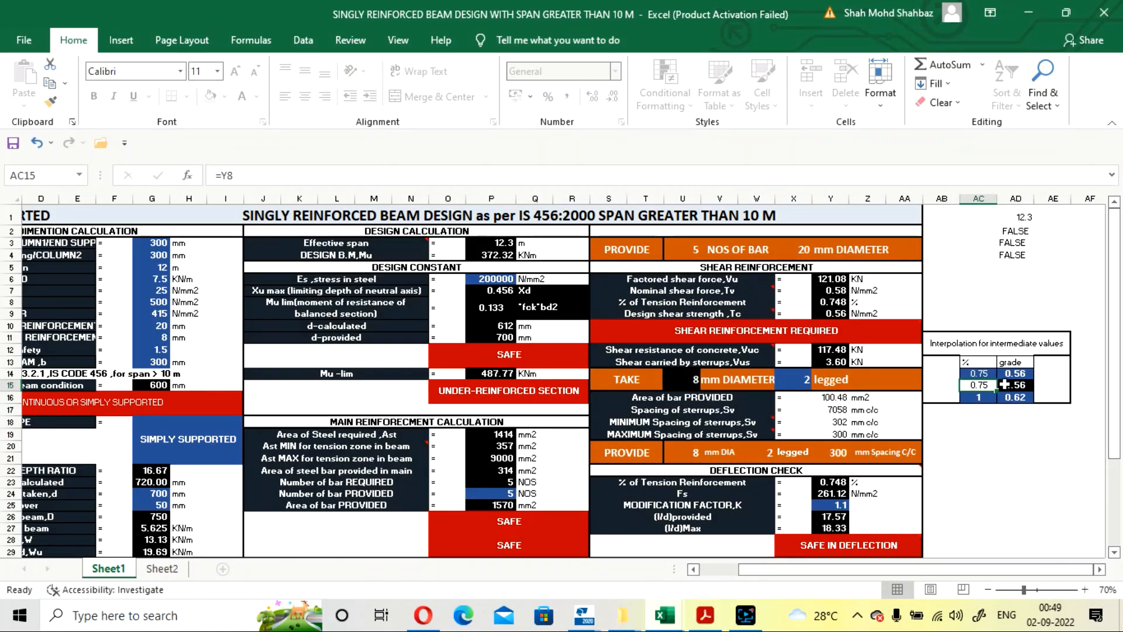
click(707, 623)
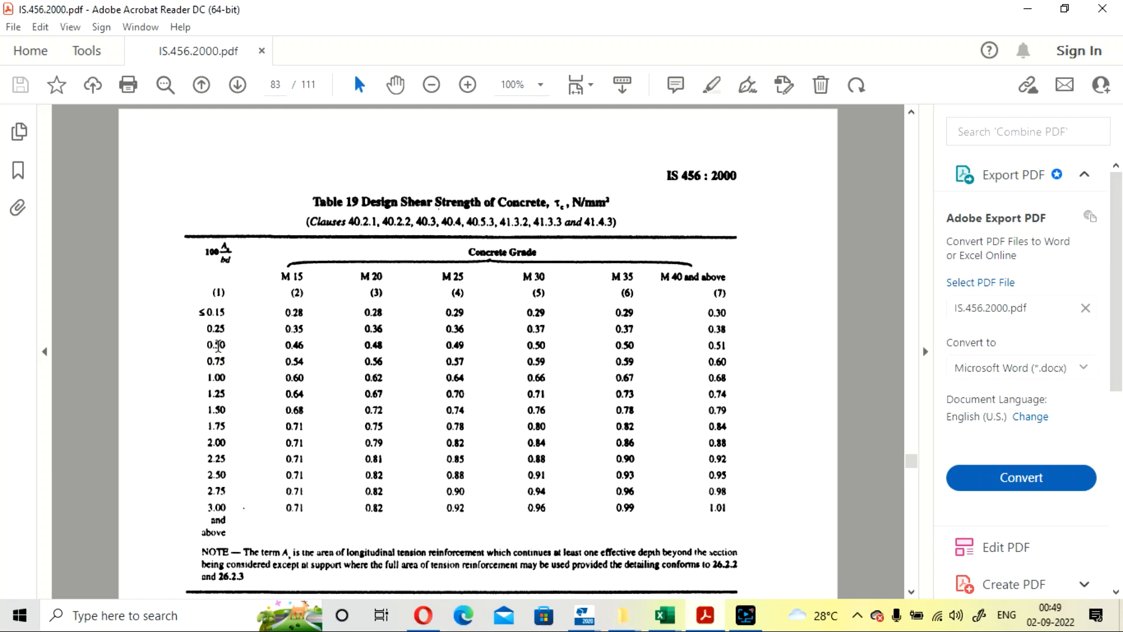
click(665, 614)
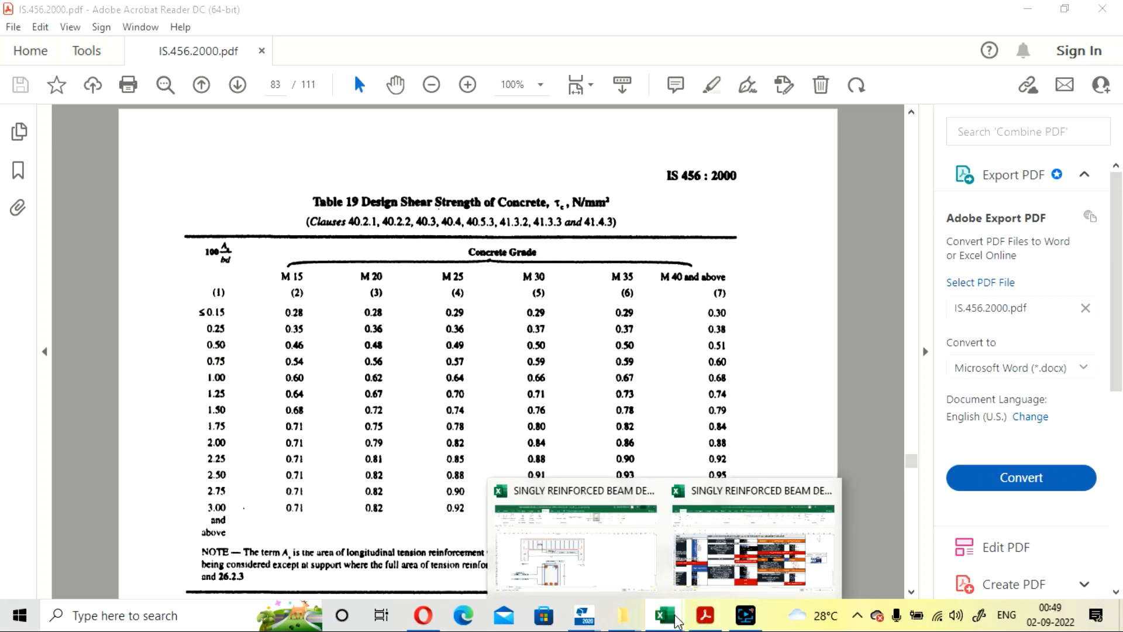
click(741, 550)
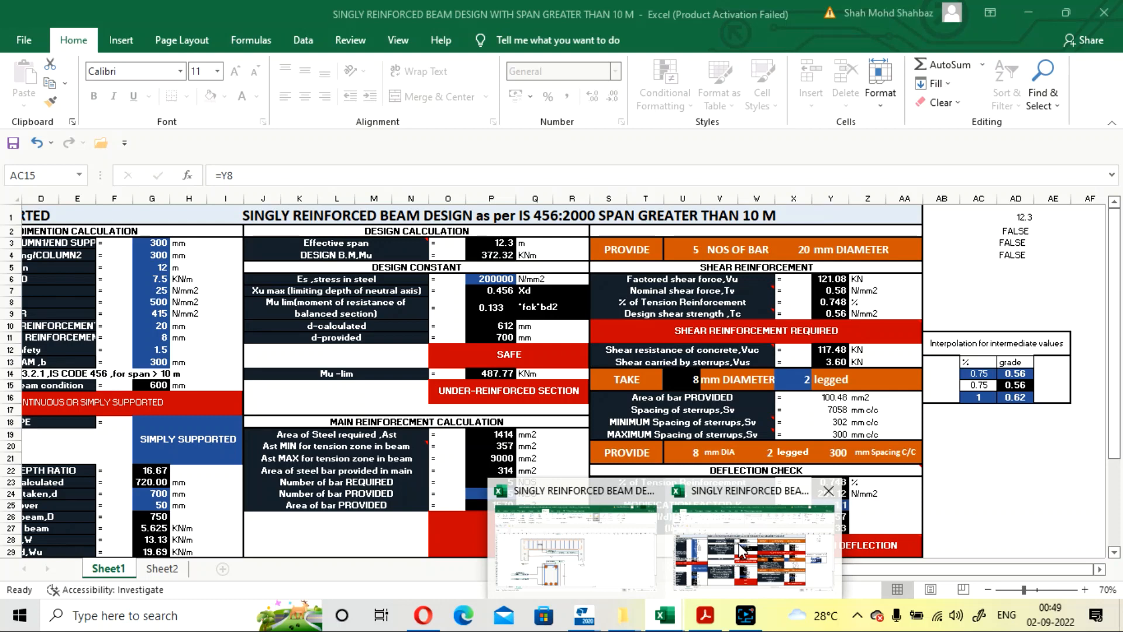
click(963, 375)
text(0.)
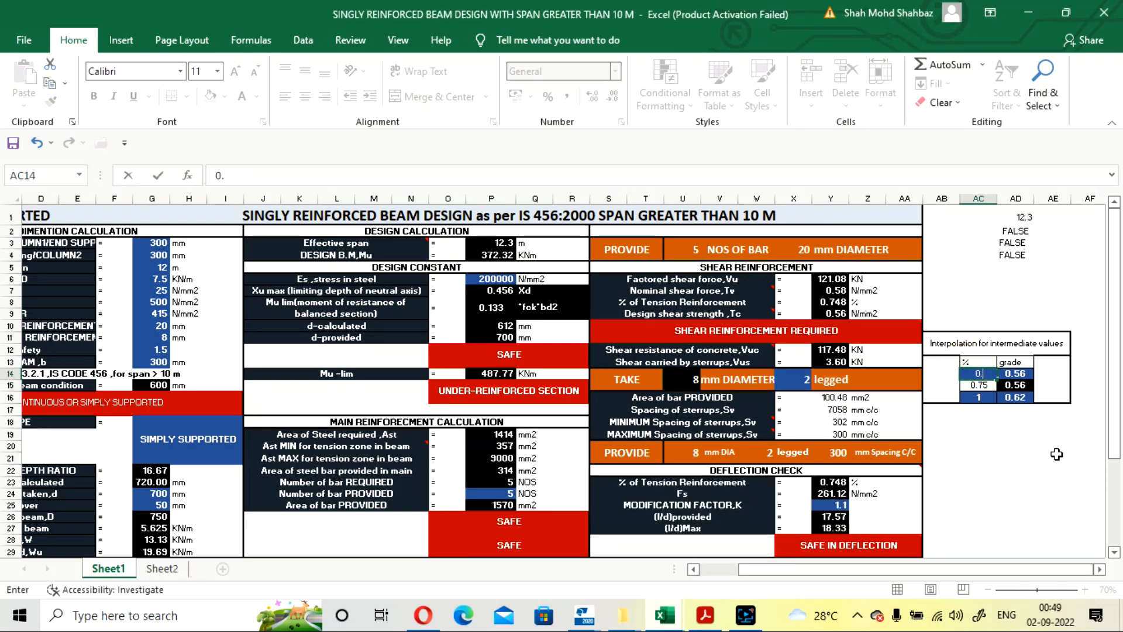
key(Return)
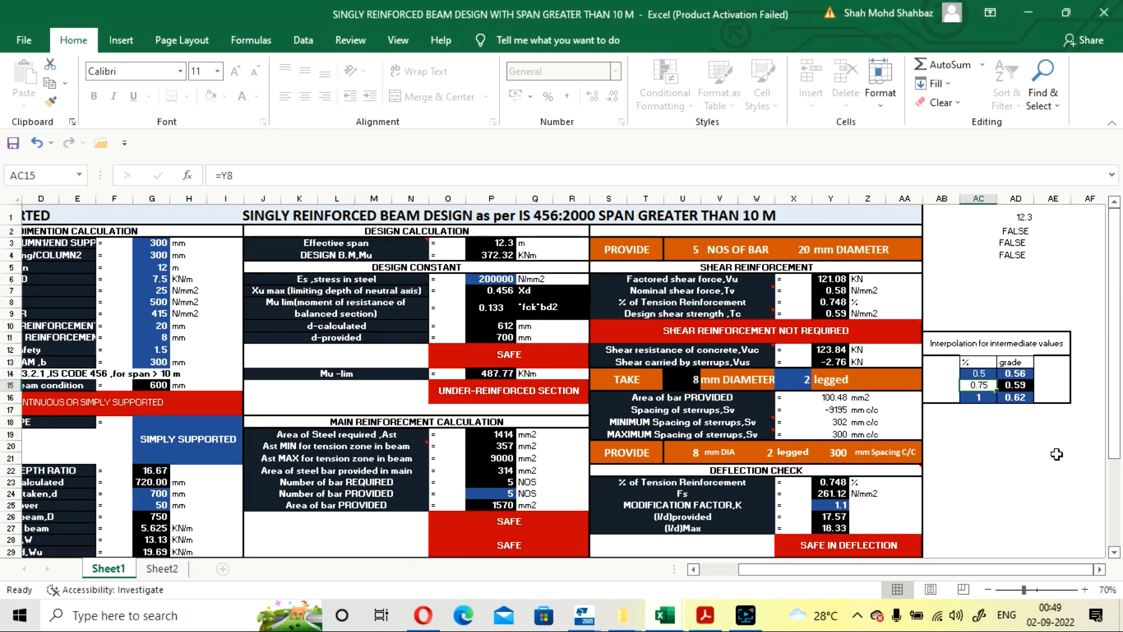
- Enter design shear strength values 0.57 and 0.64 for the 0.5 and 1 percent rows of the interpolation table
click(1014, 373)
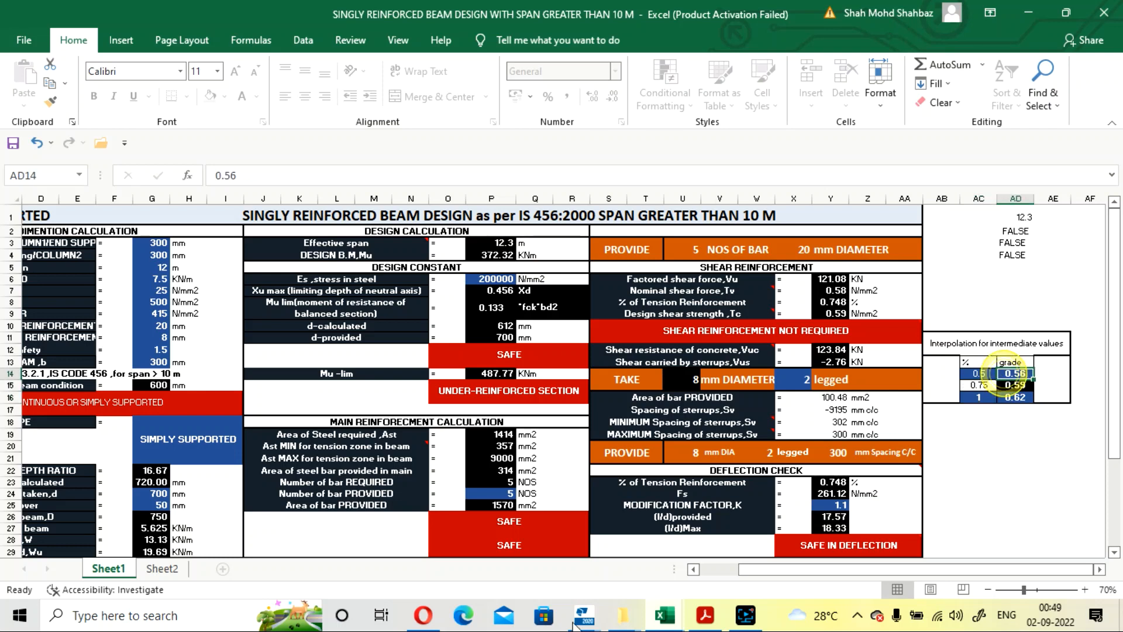
click(705, 614)
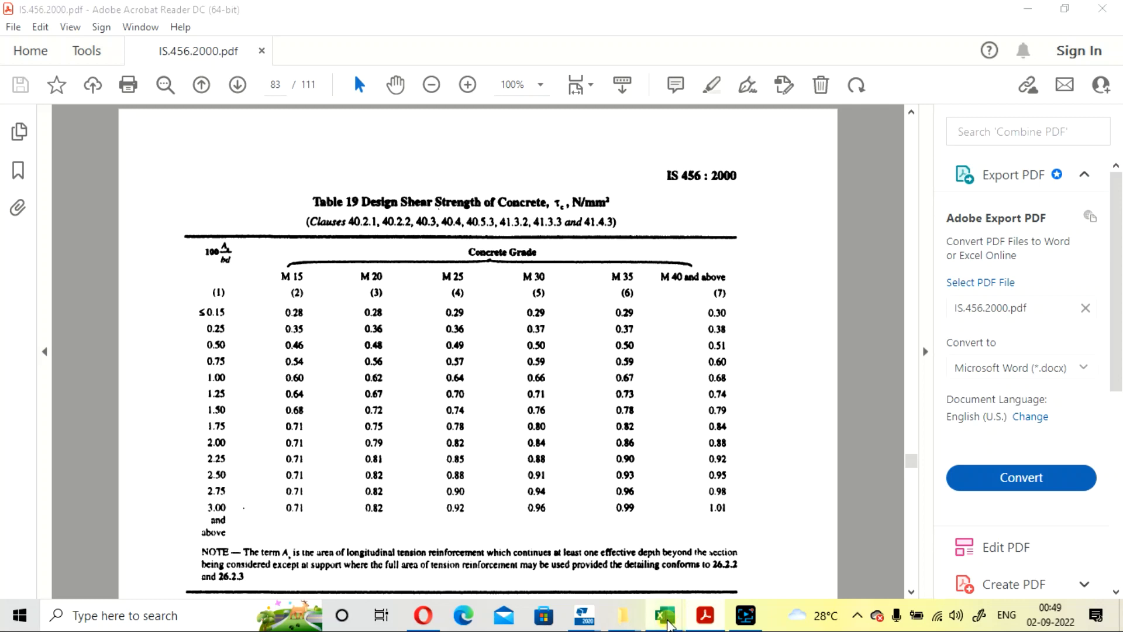
mouse_move(671, 606)
click(749, 544)
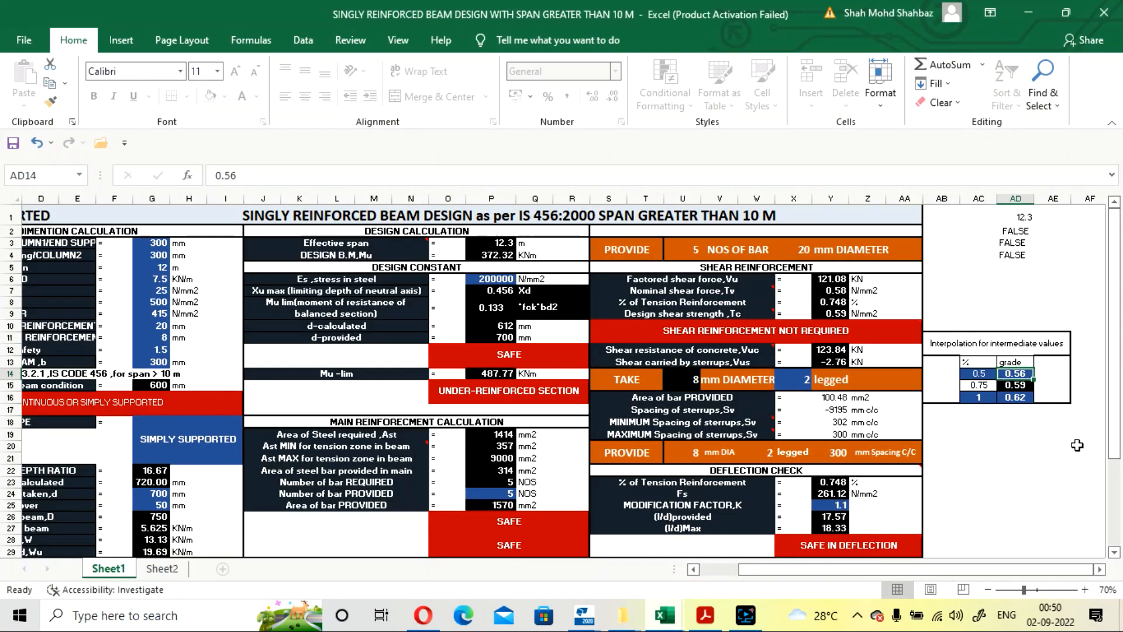
text(0.57)
key(Return)
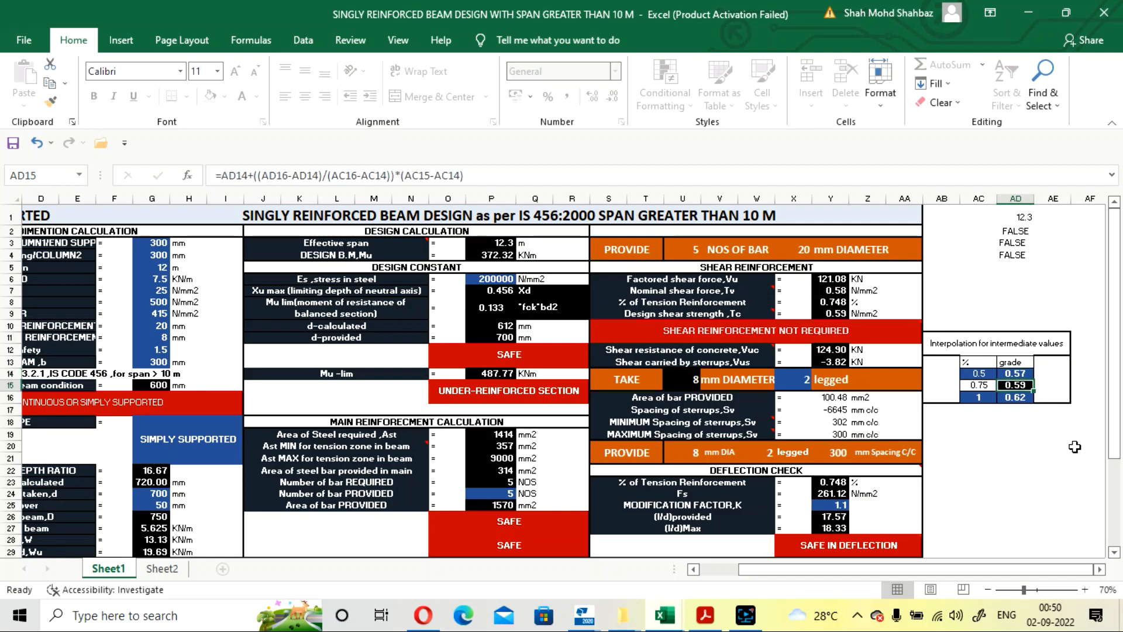
key(Return)
text(0.64)
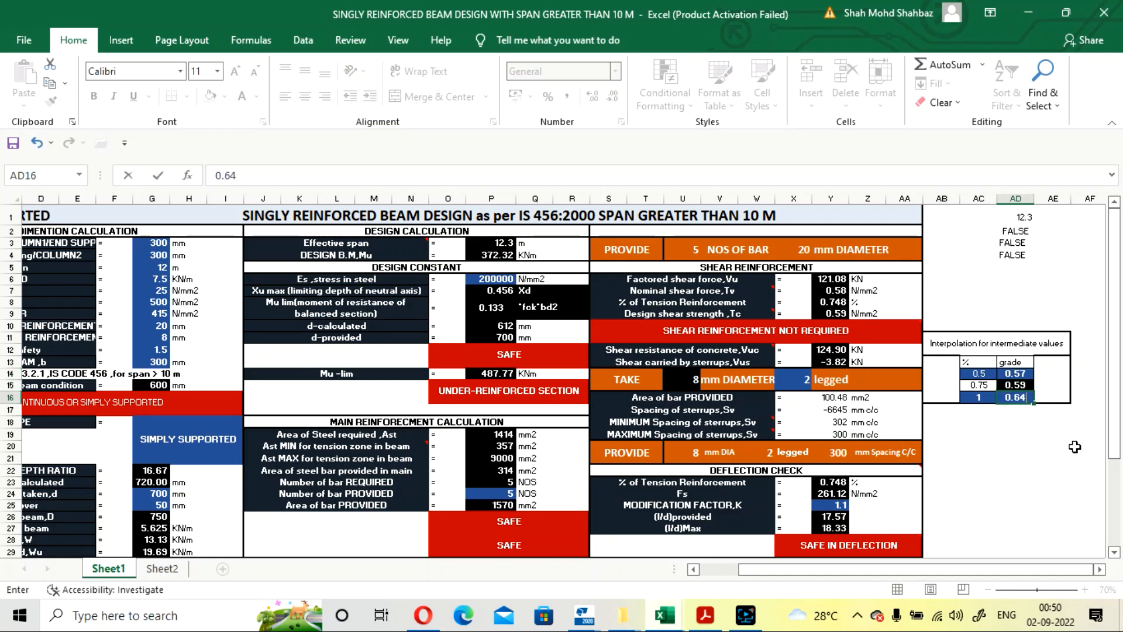
key(Return)
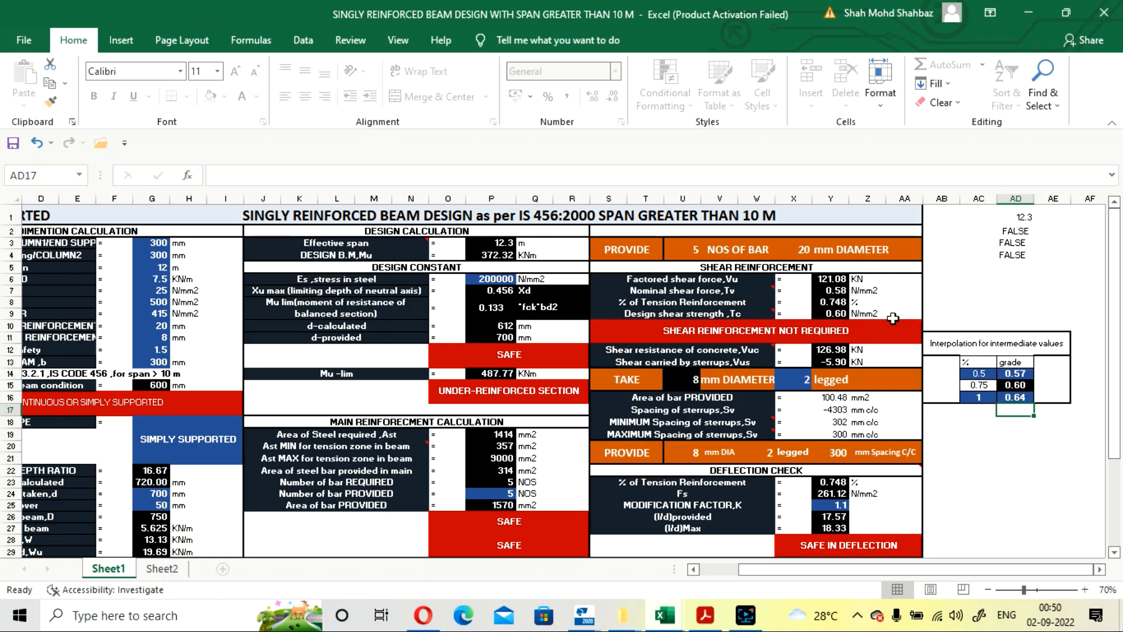
- Review the formulas for design shear strength, the shear reinforcement check and concrete shear resistance
click(845, 311)
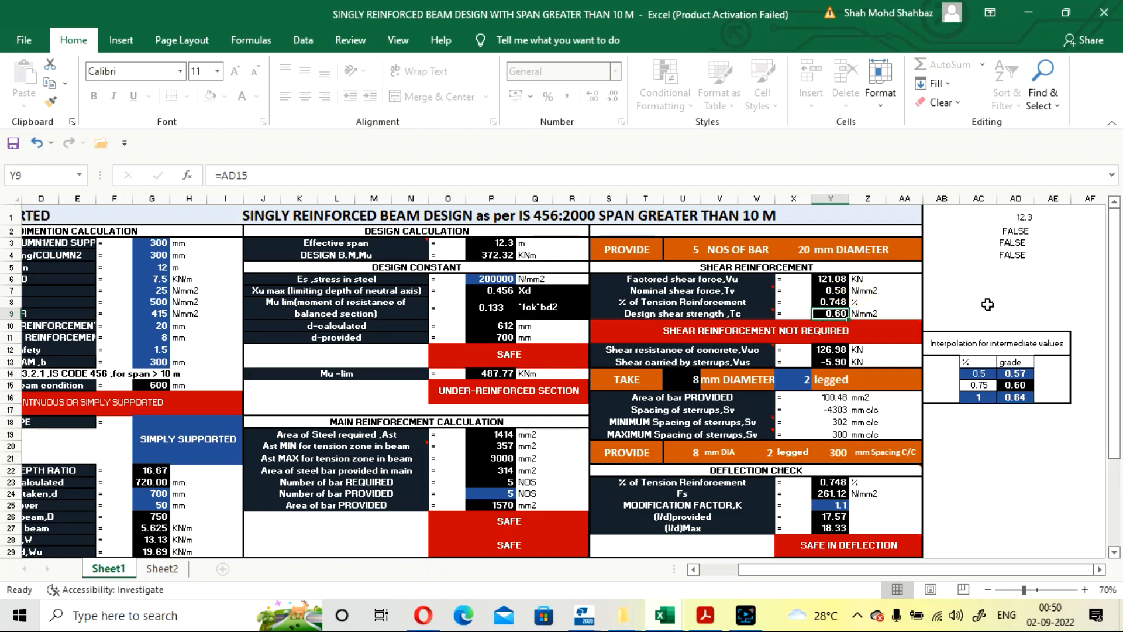
key(Down)
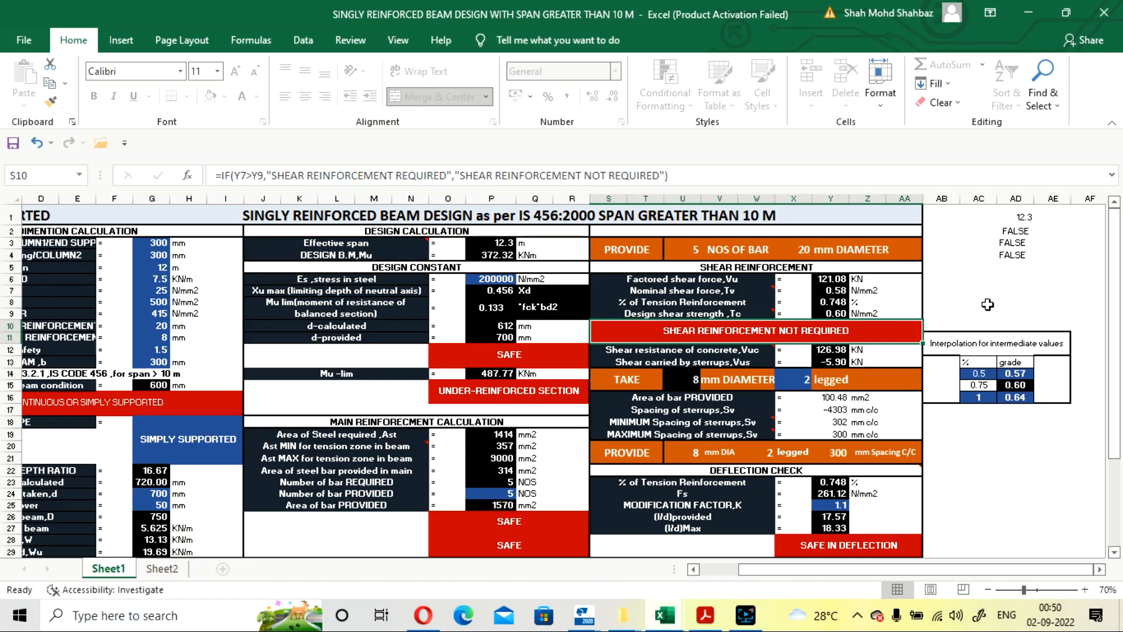
key(Down)
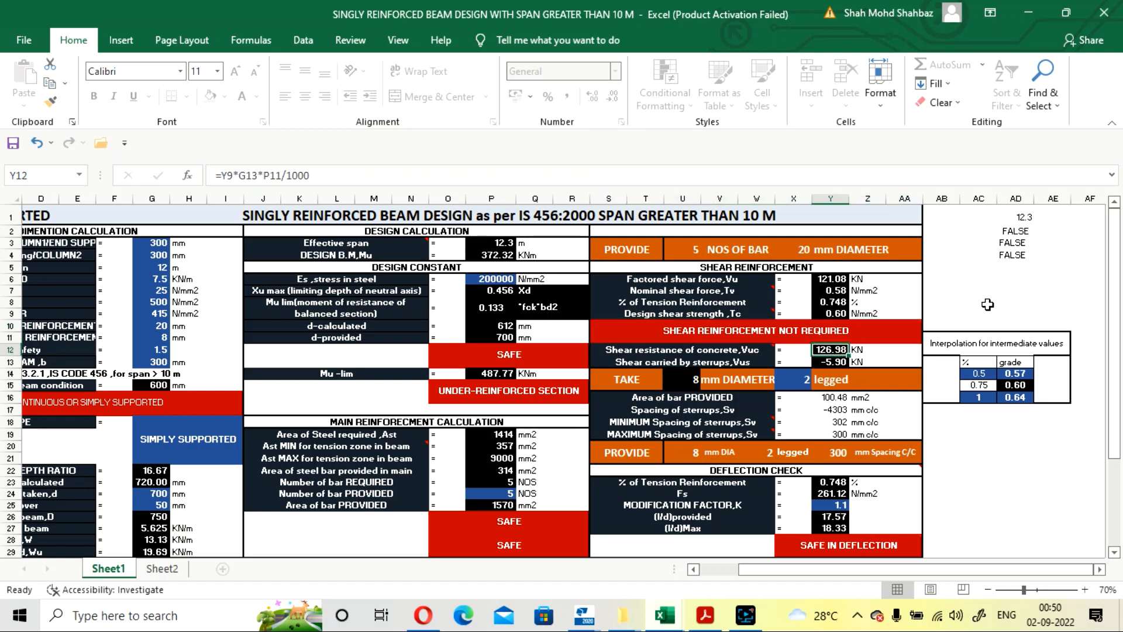
key(Down)
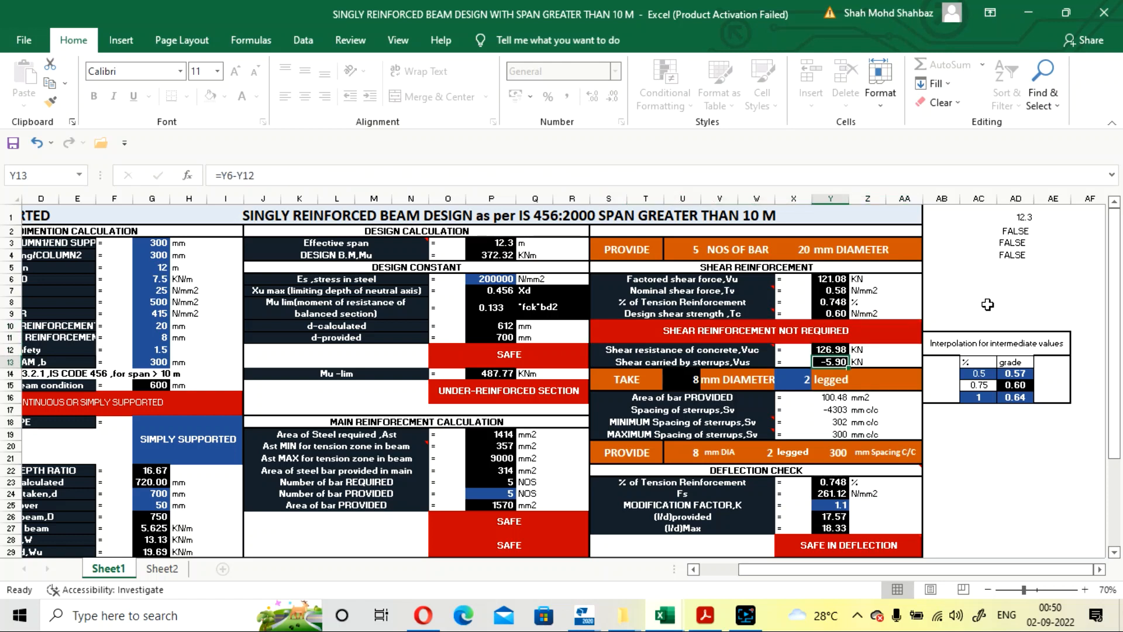
key(Up)
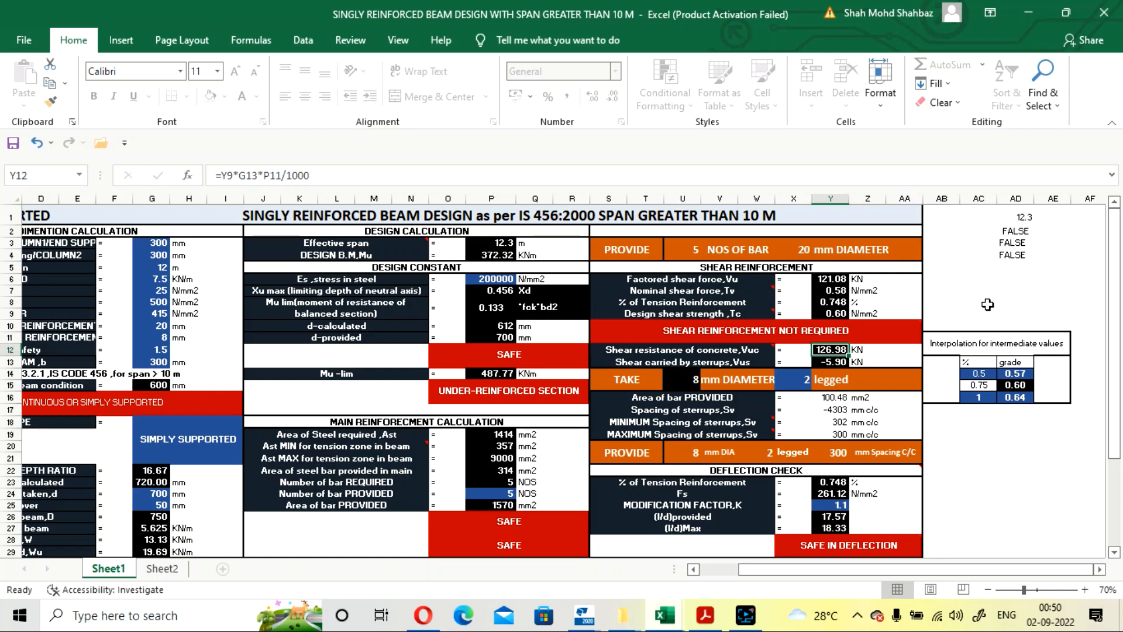
key(Up)
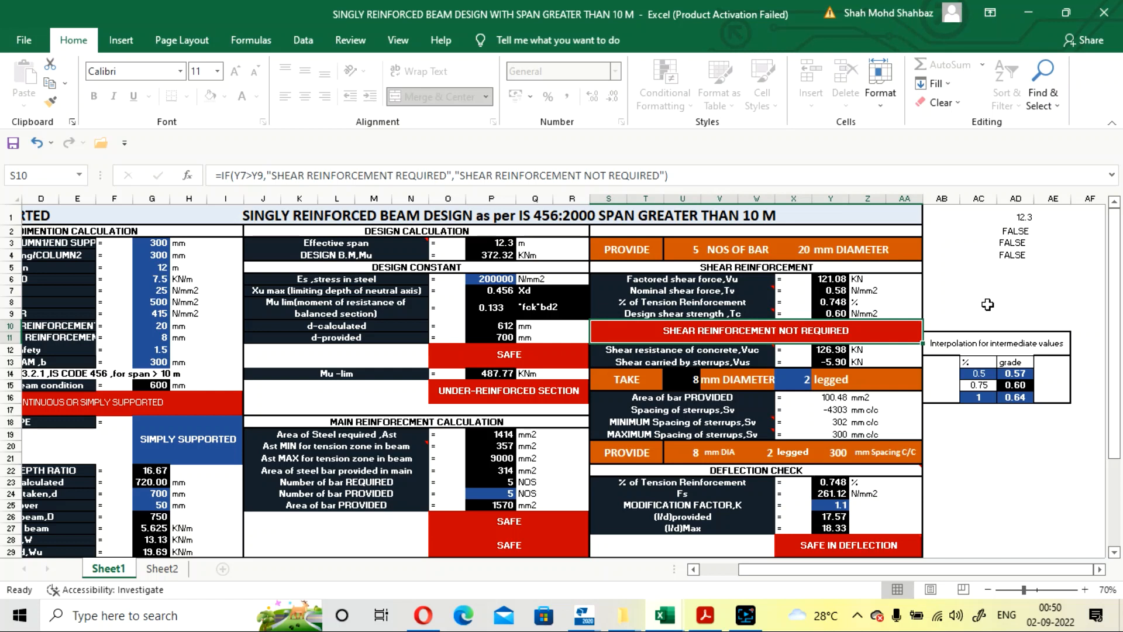
click(753, 627)
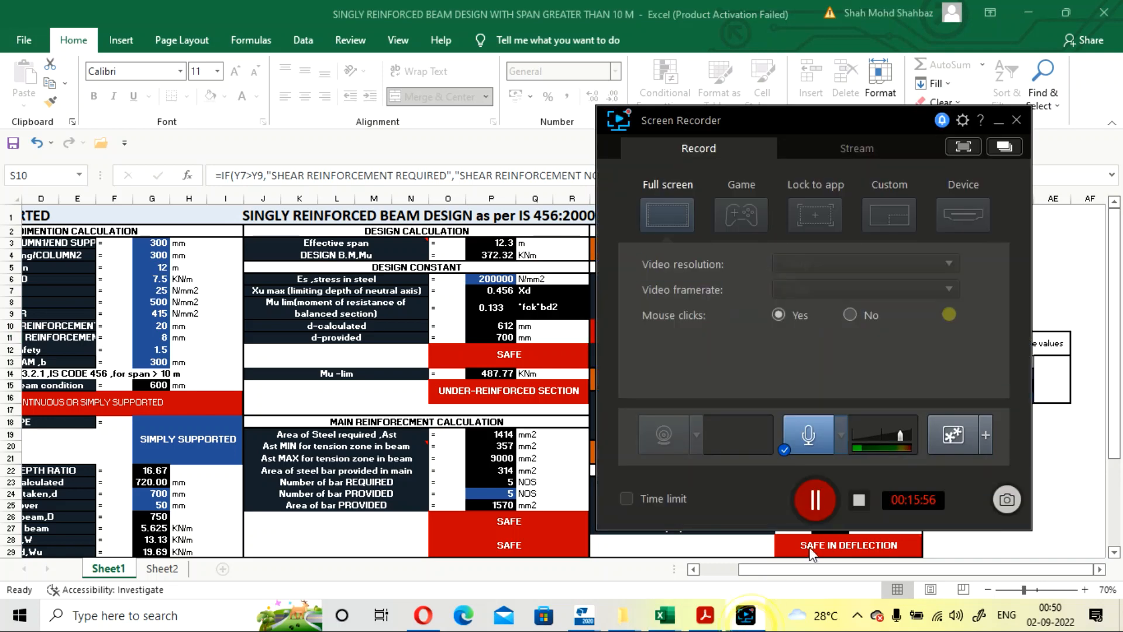
click(817, 496)
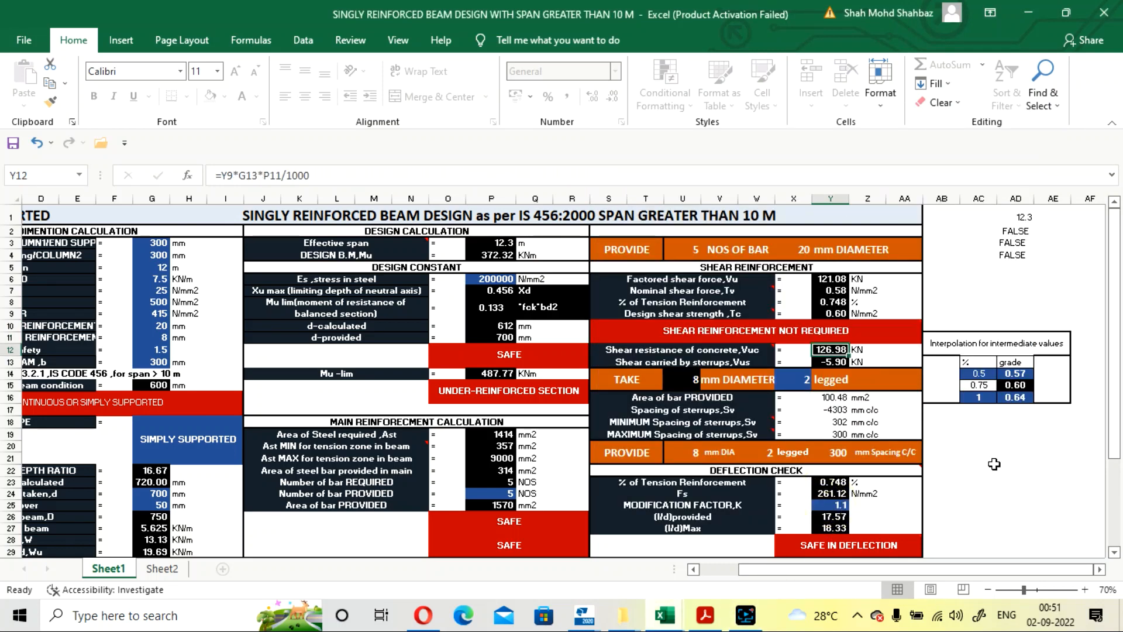
- Review the cells of the stirrup spacing, section type and input dimension areas of the sheet
click(994, 464)
key(Up)
key(Left)
key(Left)
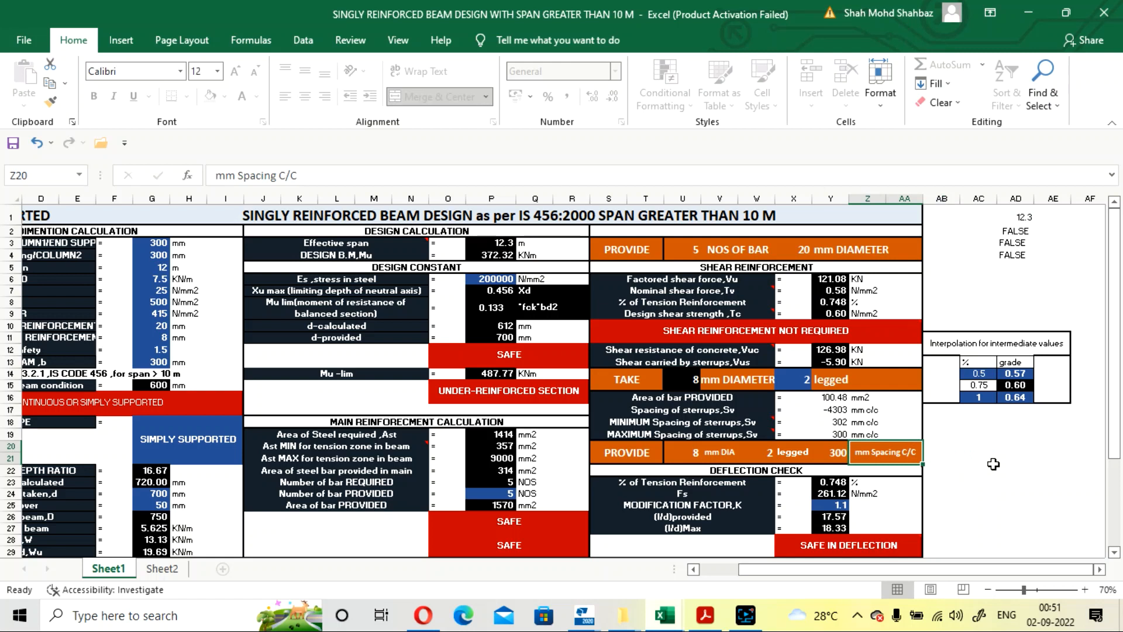
key(Up)
key(Up)
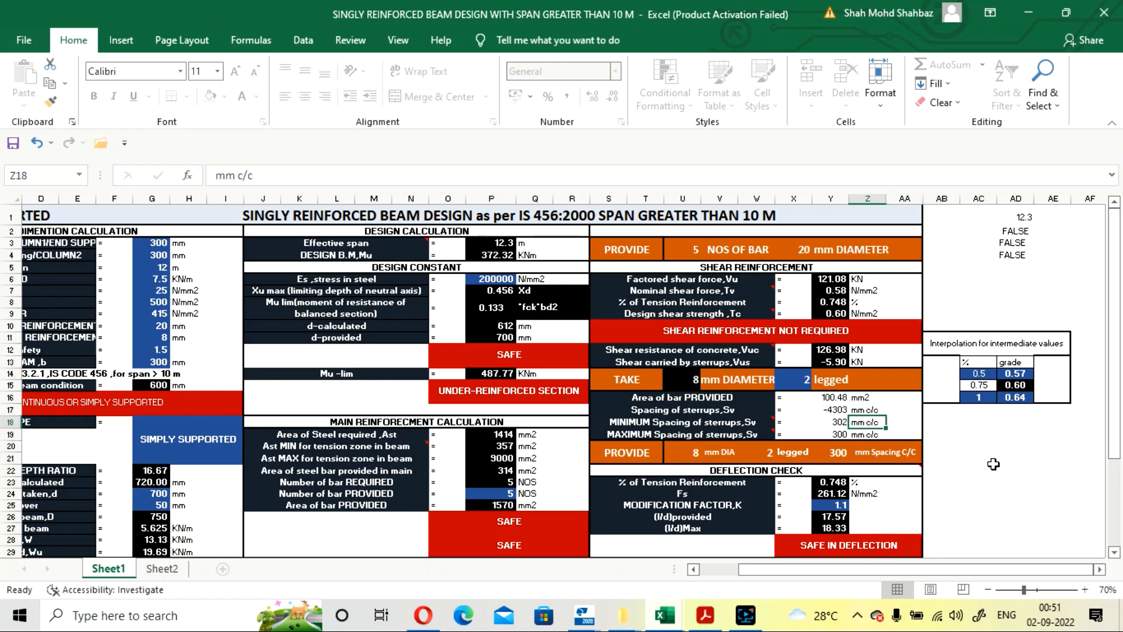
key(Left)
key(Left)
key(Left)
key(Left)
key(Up)
key(Right)
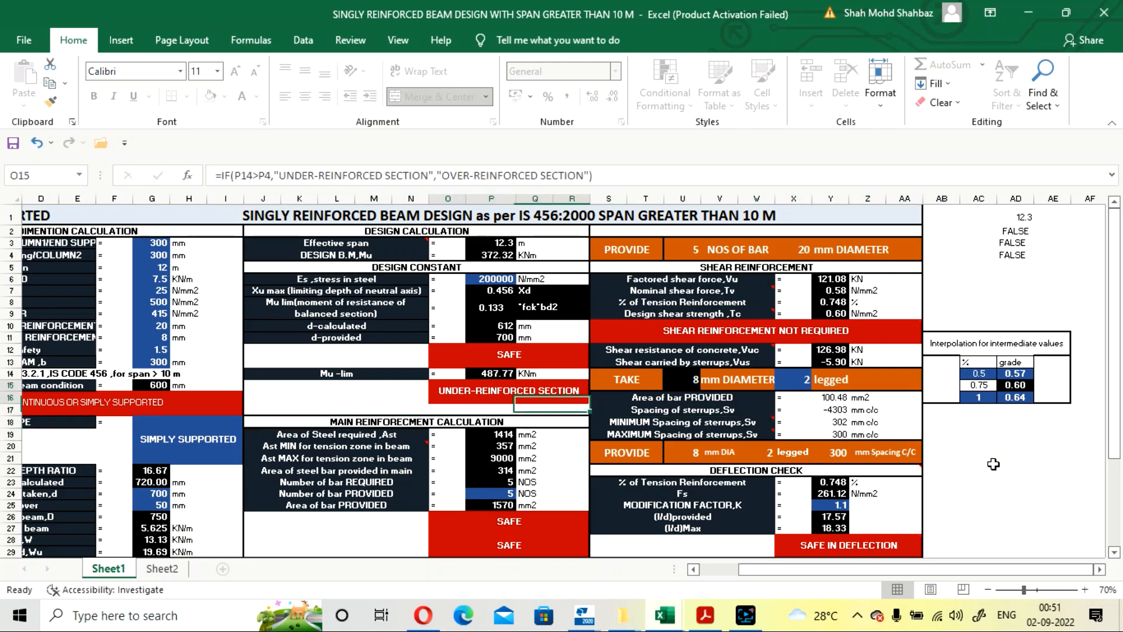
key(Right)
key(Up)
key(Up)
key(Right)
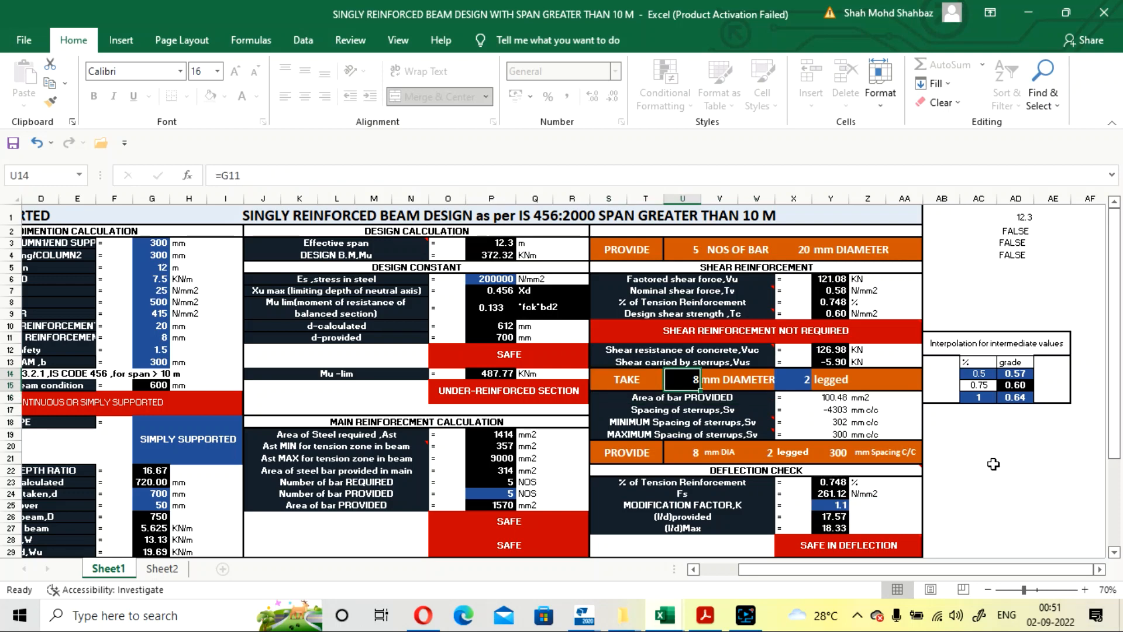
key(Left)
key(Left)
key(Left)
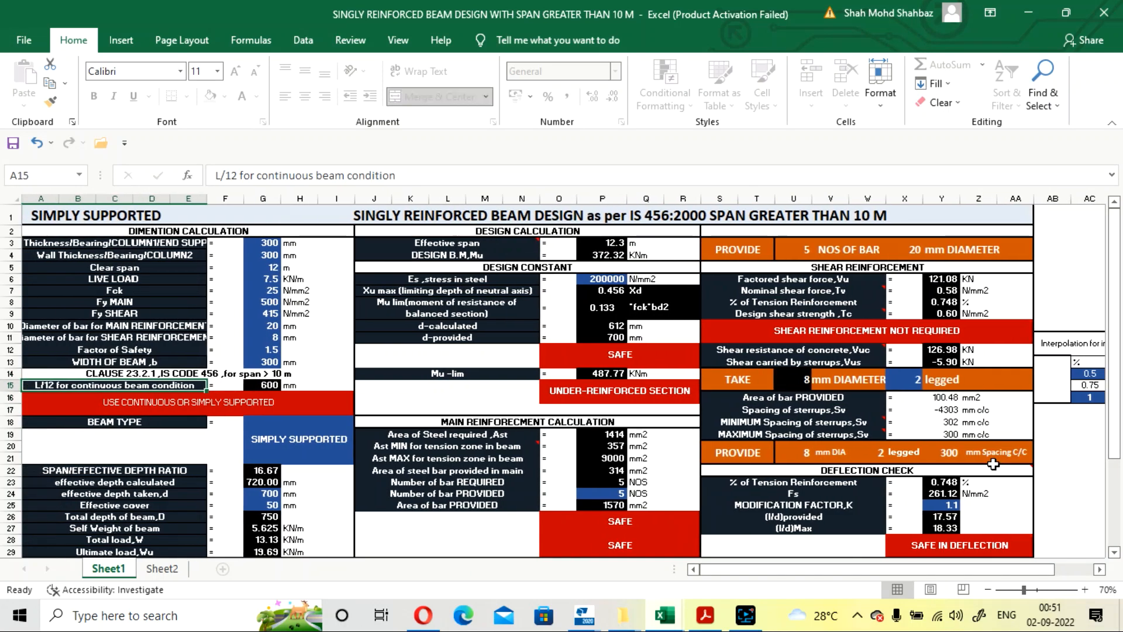
- Try a 6 mm shear reinforcement bar diameter, then restore it to 8 mm
key(Up)
key(Up)
key(Up)
key(Up)
key(Right)
key(Right)
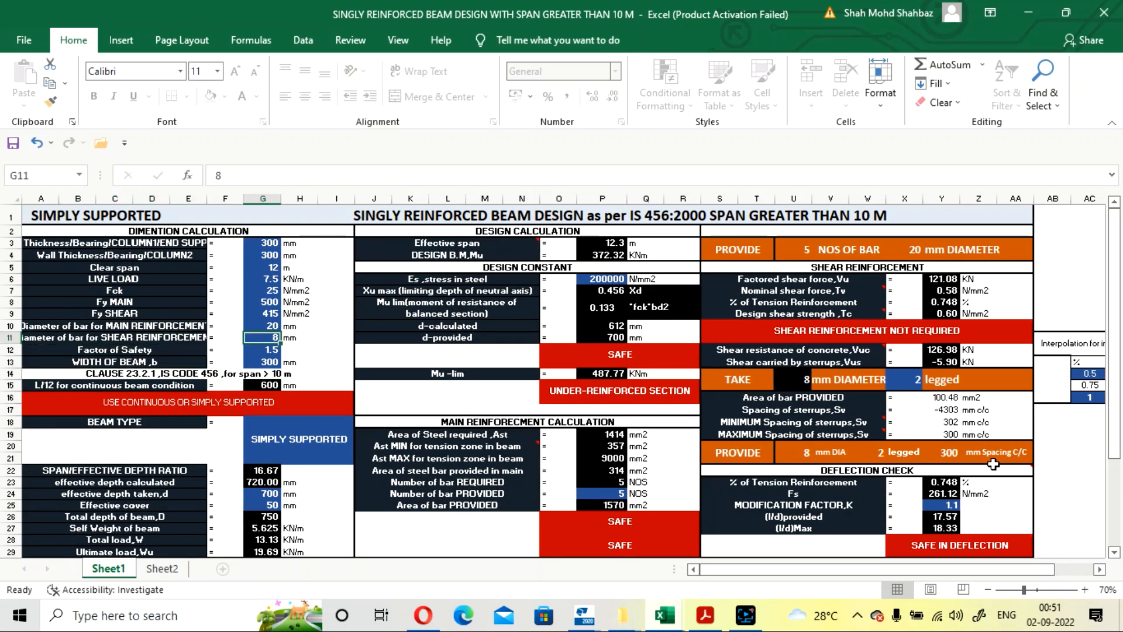
text(6)
key(Return)
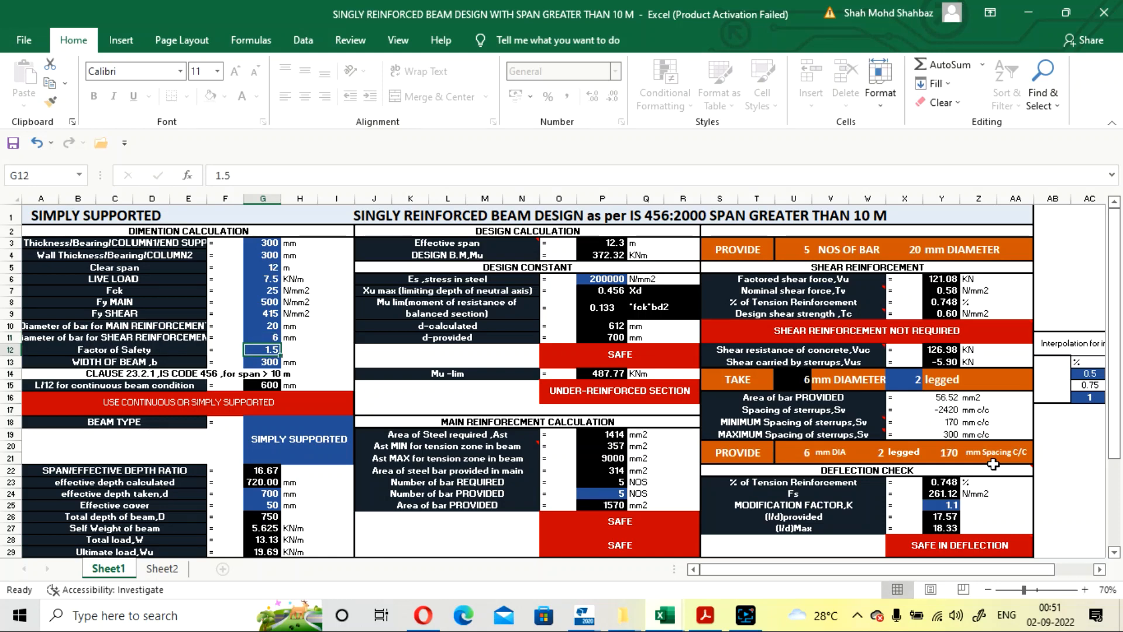
key(Up)
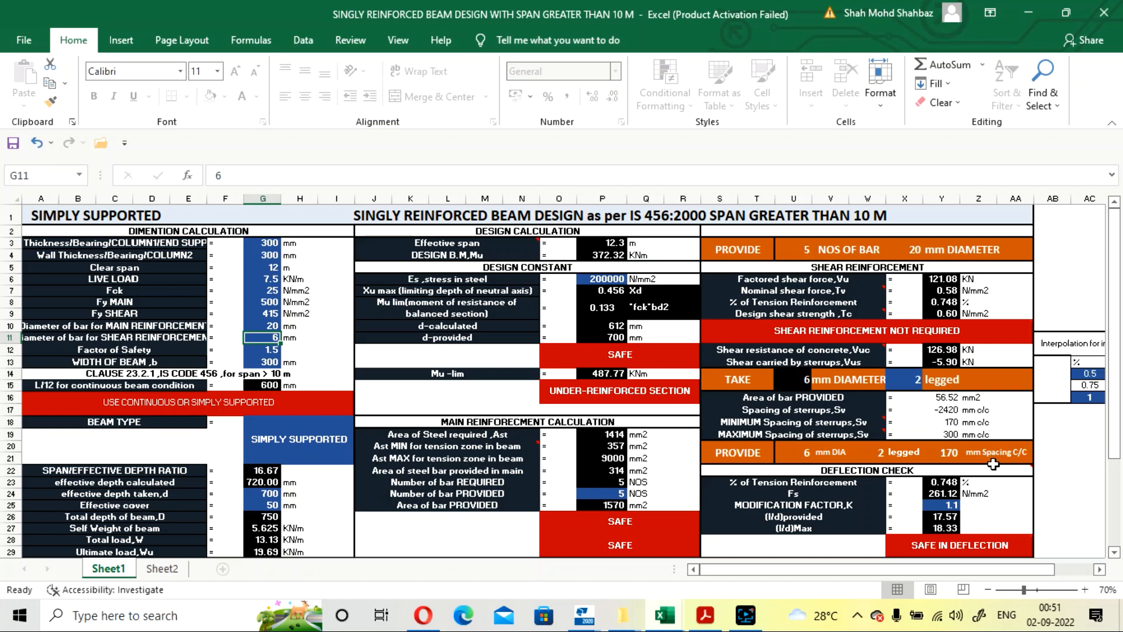
text(8)
key(Return)
- Review the shear results and the reinforcement detail drawing on the second sheet
key(Right)
key(Right)
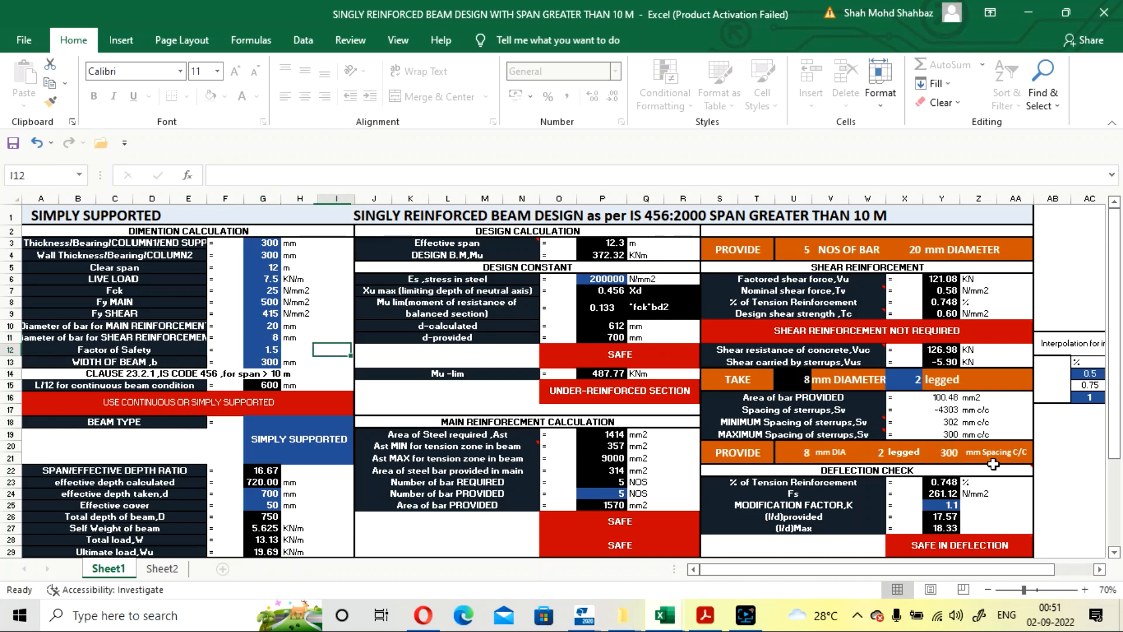
key(Right)
key(Right)
key(Right)
key(Right)
key(Right)
key(Down)
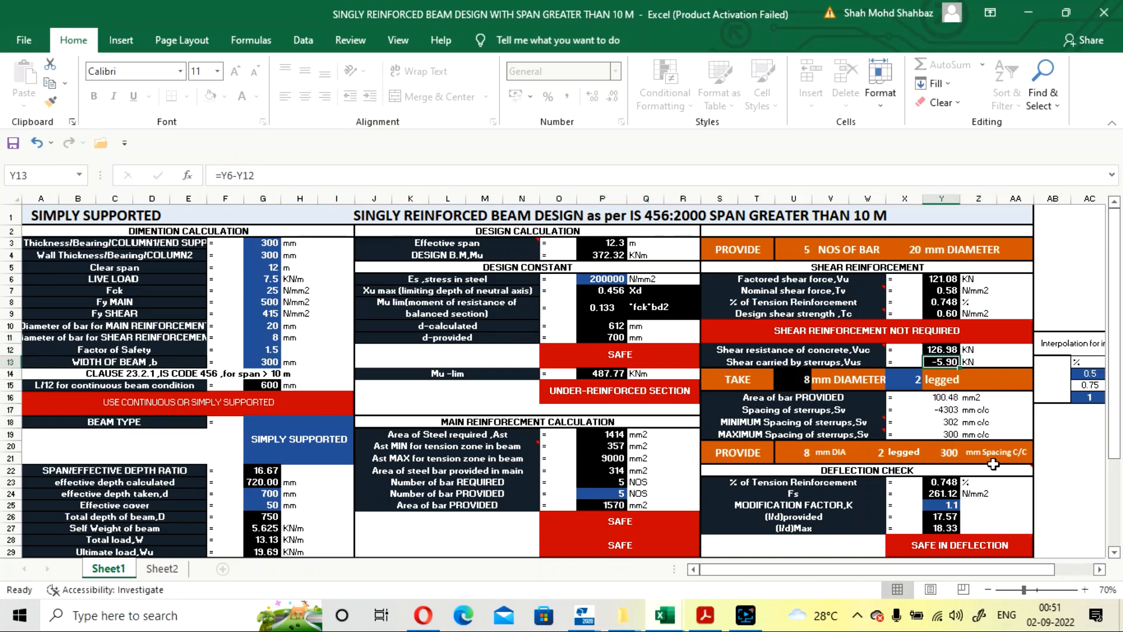
key(Down)
key(Down)
key(Down)
key(Left)
key(Left)
key(Left)
key(Up)
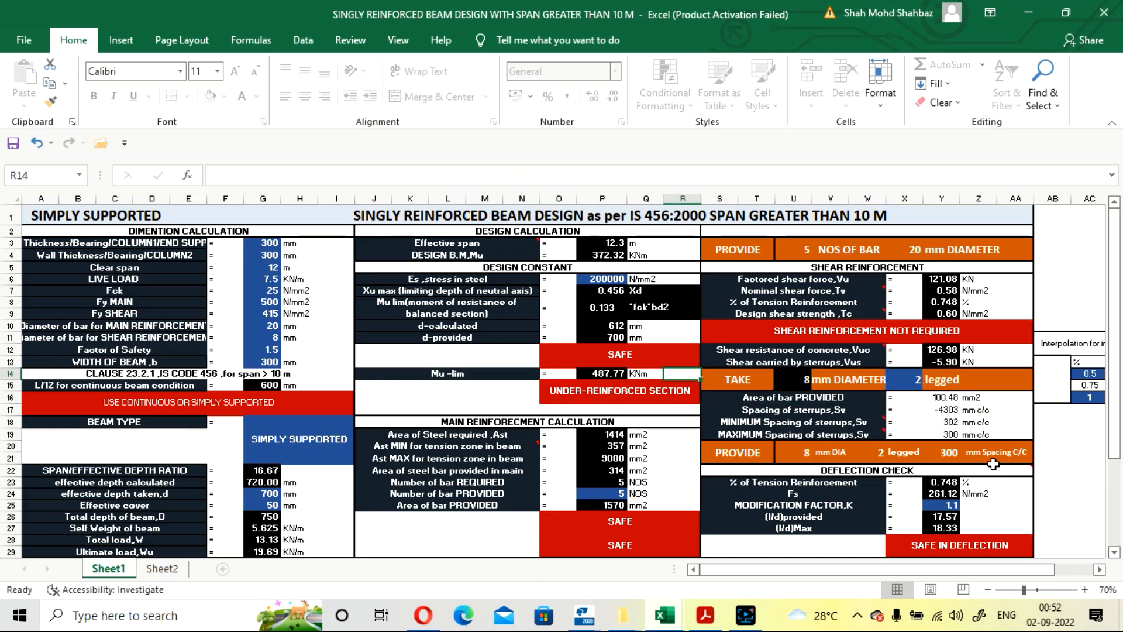
key(Right)
key(Right)
key(Right)
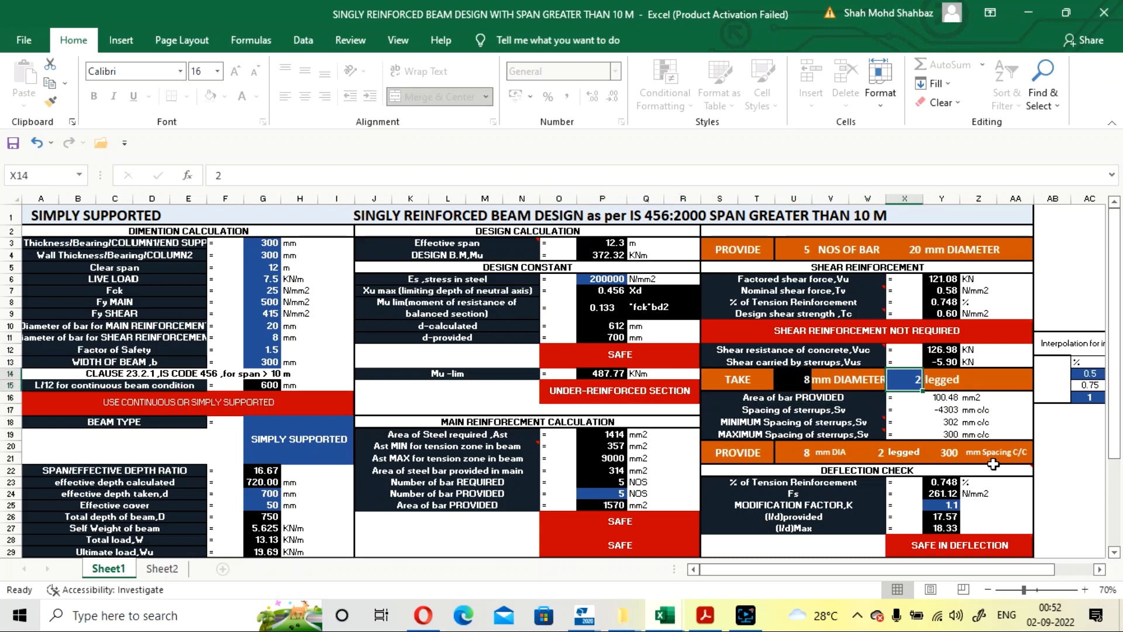
click(157, 568)
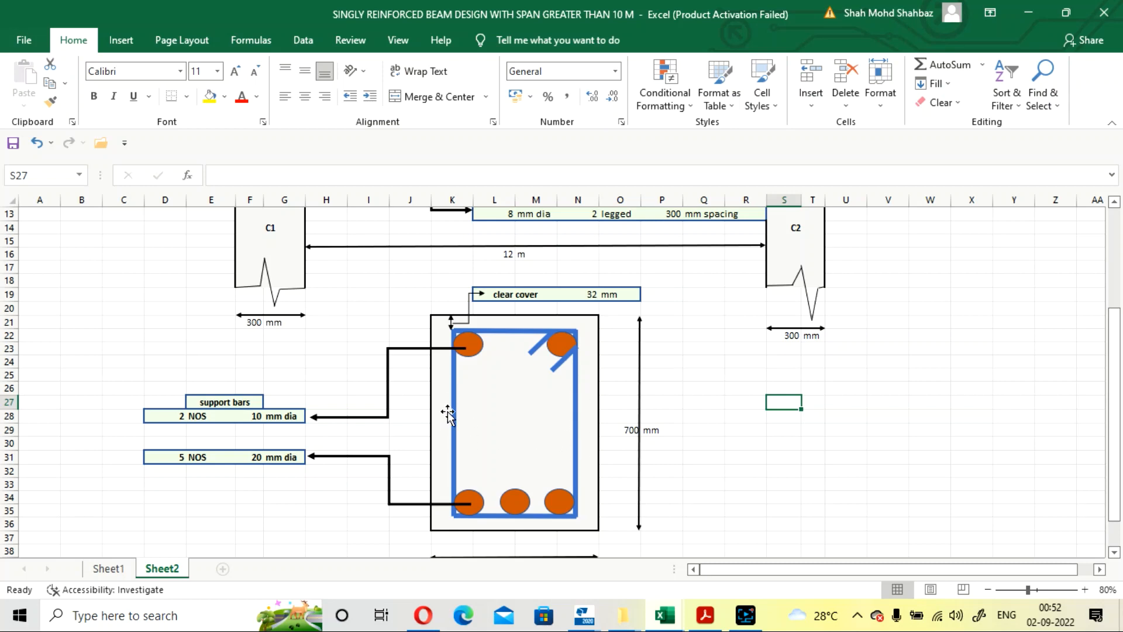
click(108, 568)
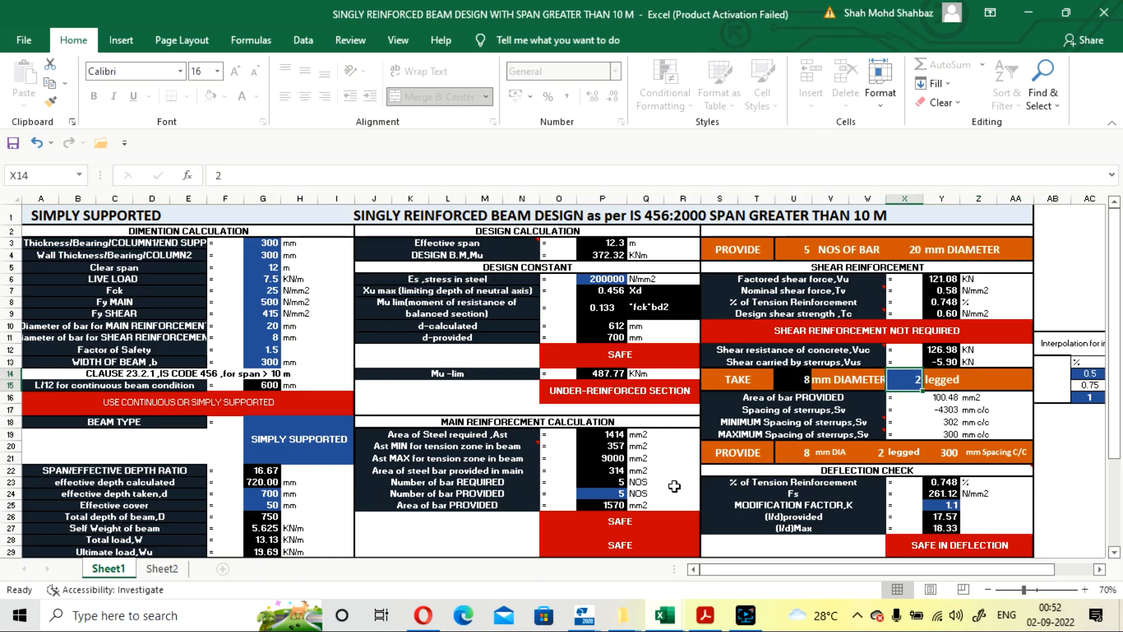
- Return to the design sheet and review the formulas for stirrup area provided, stirrup spacing and minimum and maximum spacing
click(162, 568)
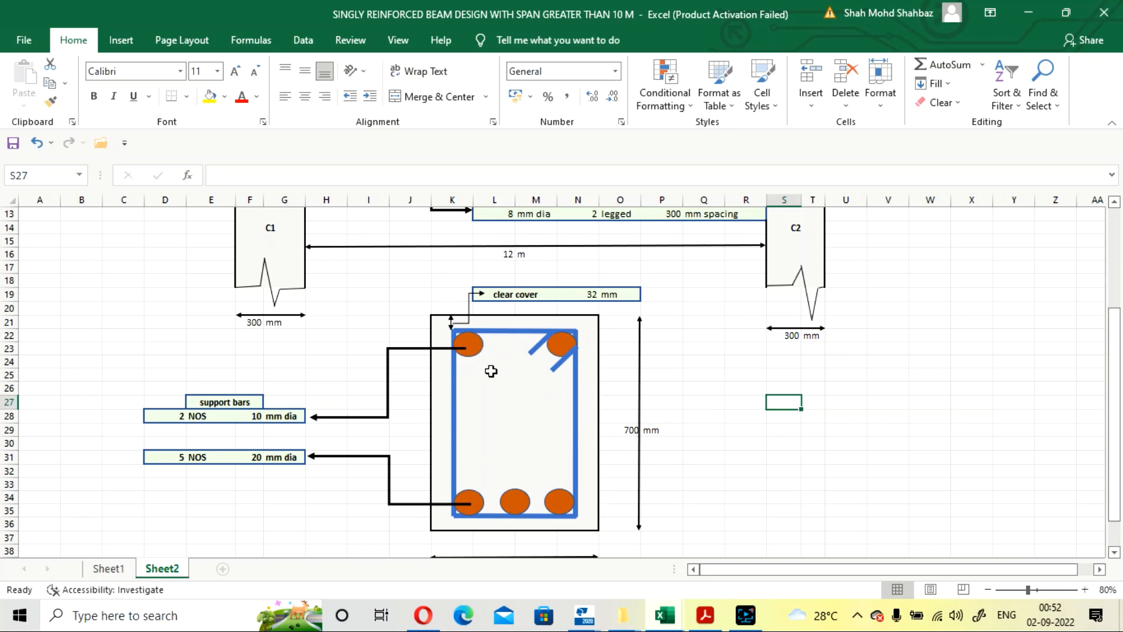
click(108, 569)
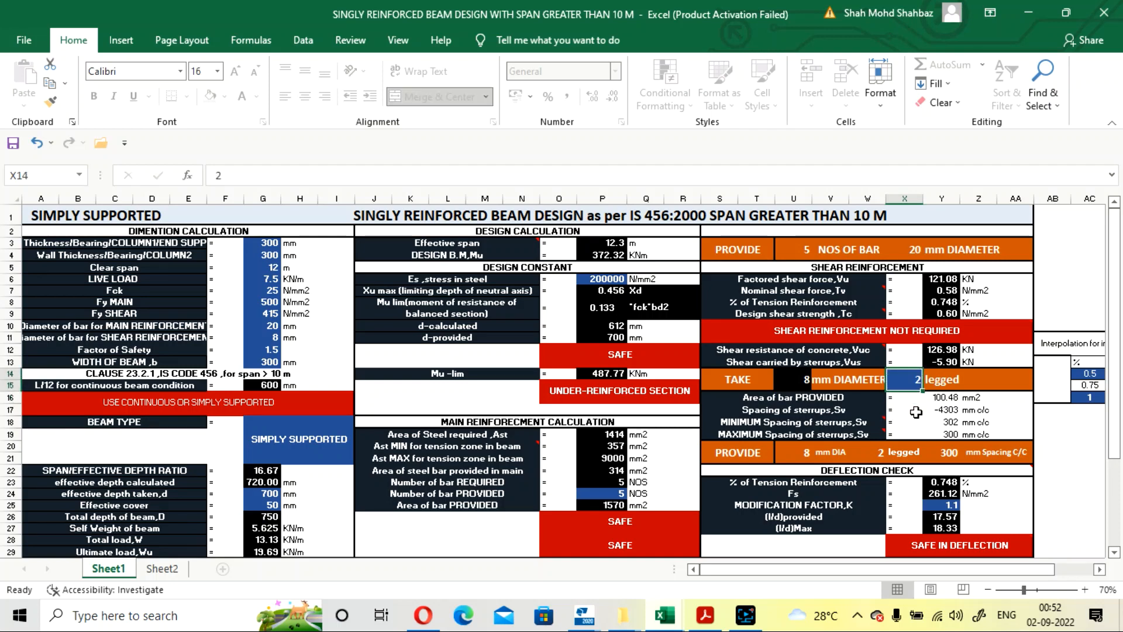
key(Down)
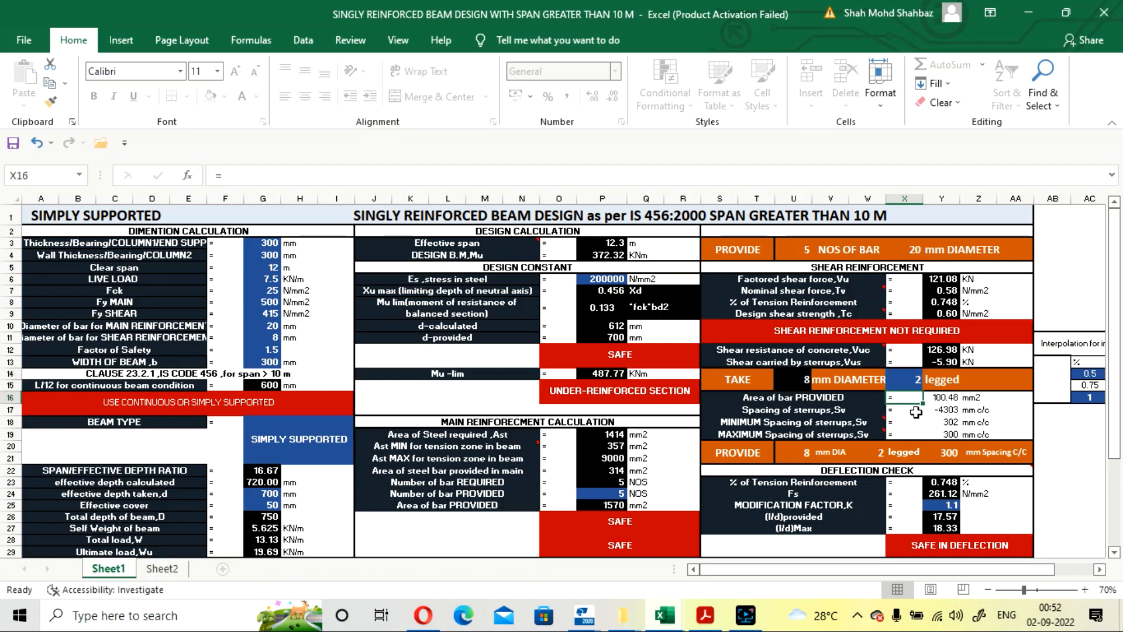
key(Left)
key(Right)
key(Right)
key(Down)
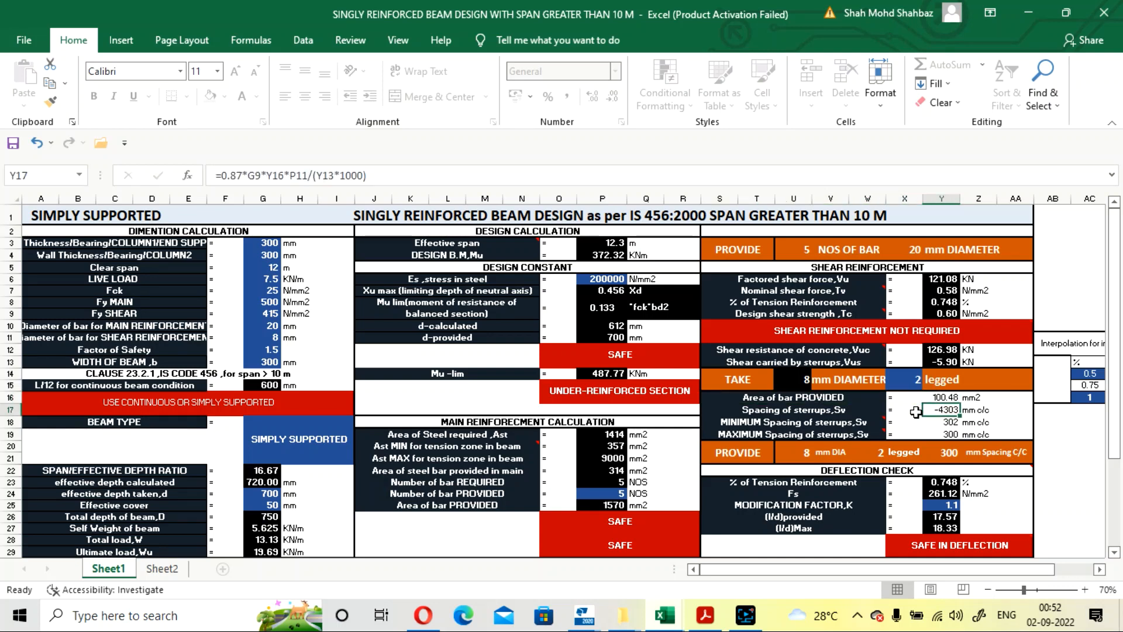
key(Up)
key(Down)
key(Up)
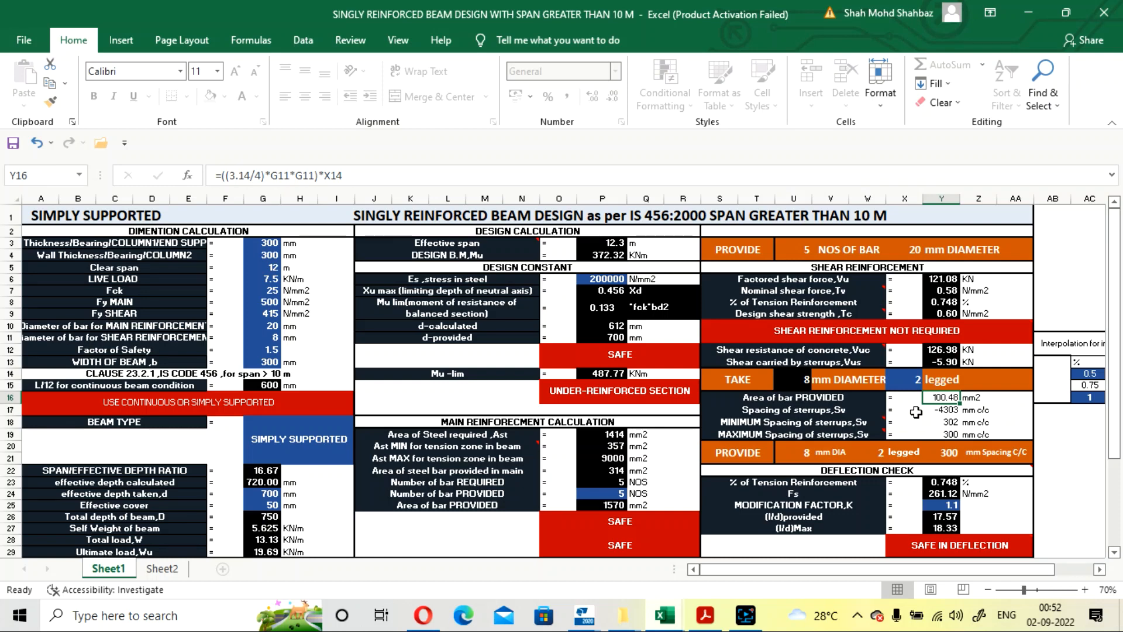
key(Down)
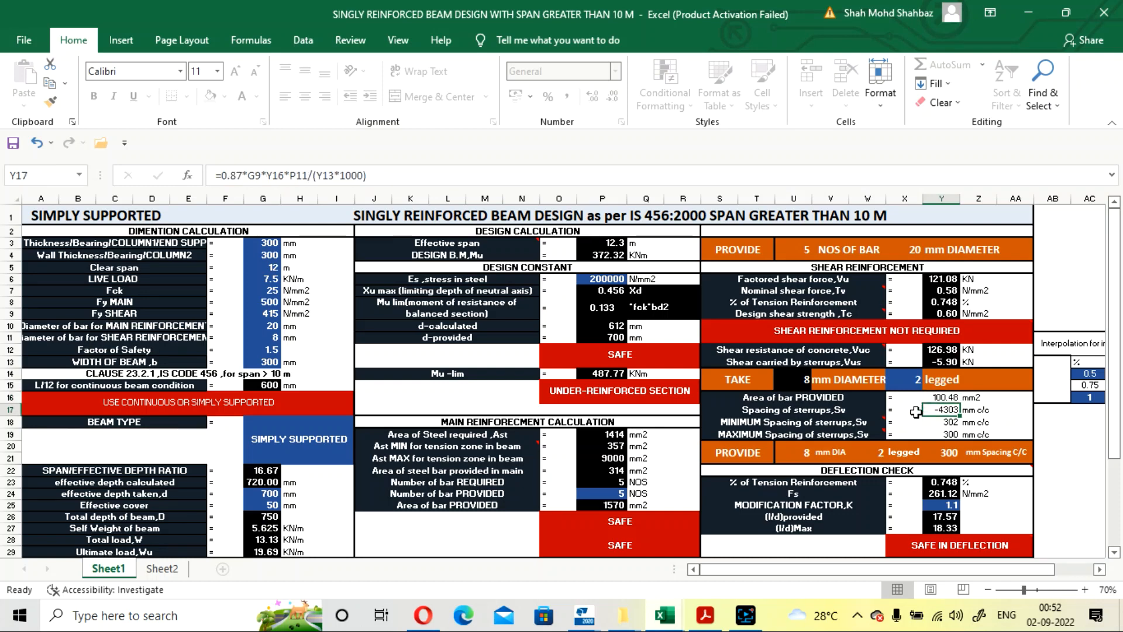
key(Up)
key(Up)
key(Up)
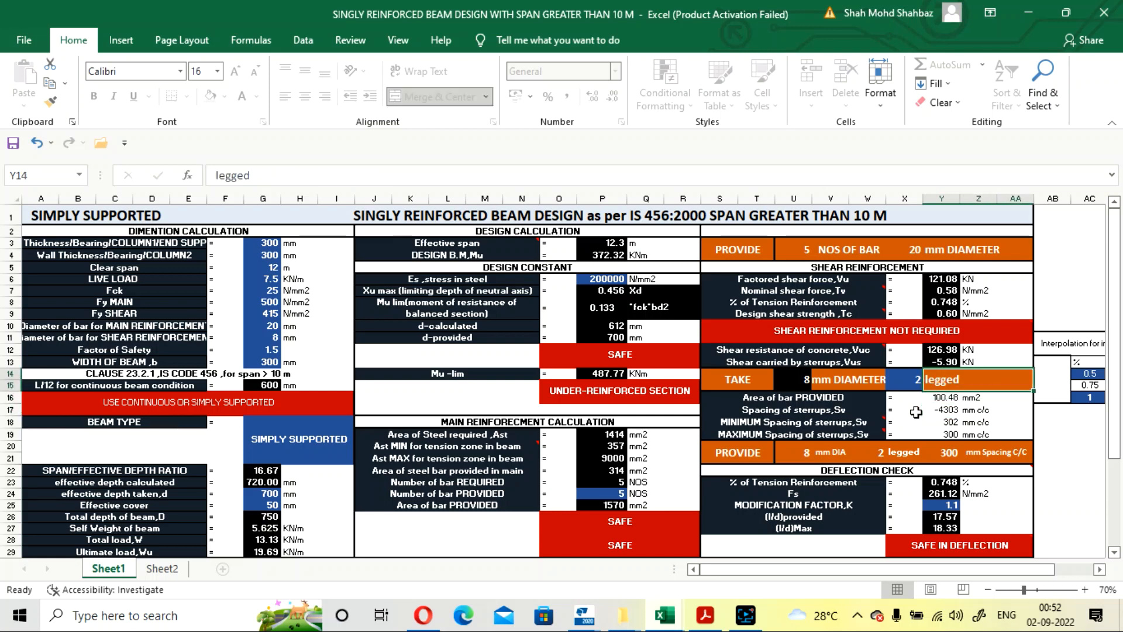
key(Down)
key(Down)
key(Down)
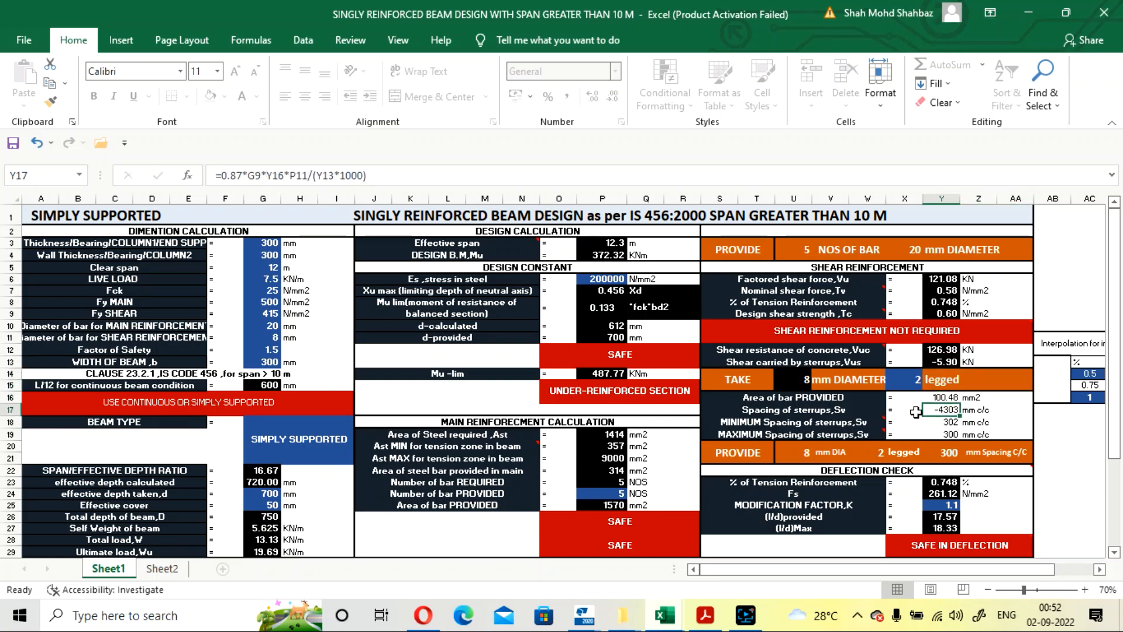
key(Down)
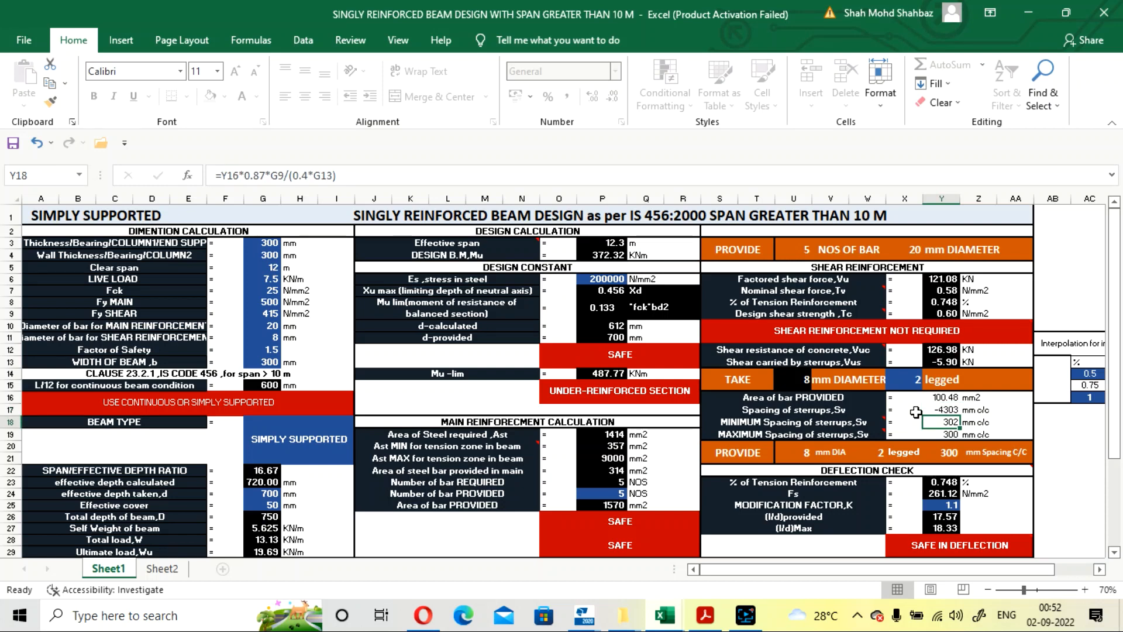
key(Down)
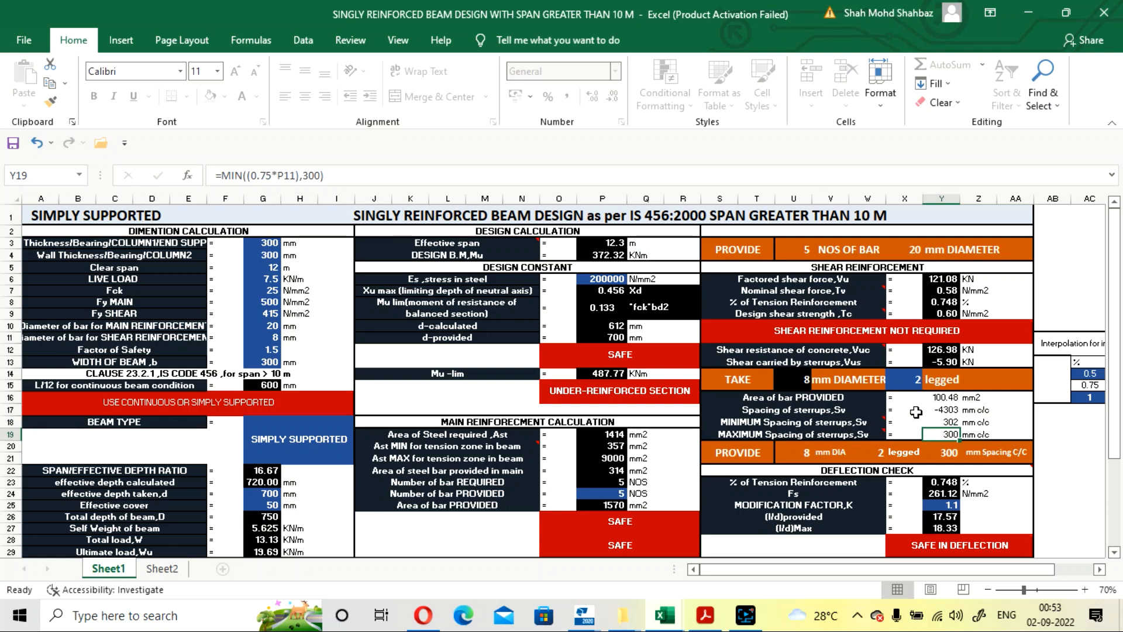
key(Left)
key(Left)
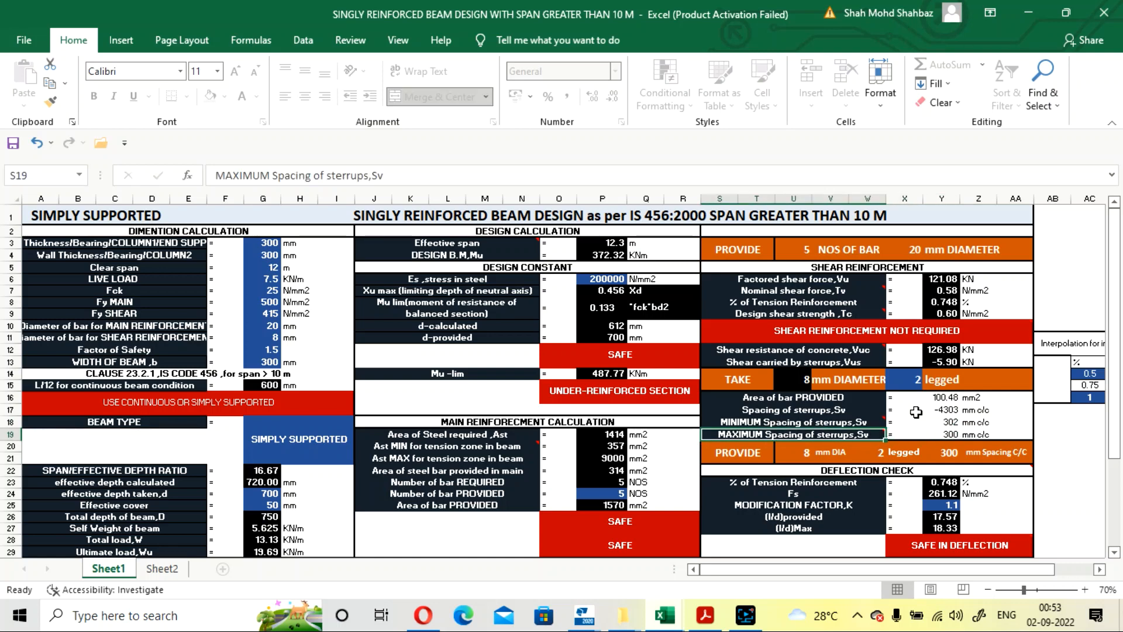
- Review the code clause comments on the shear cells and the formula for the provided stirrup spacing
mouse_move(846, 434)
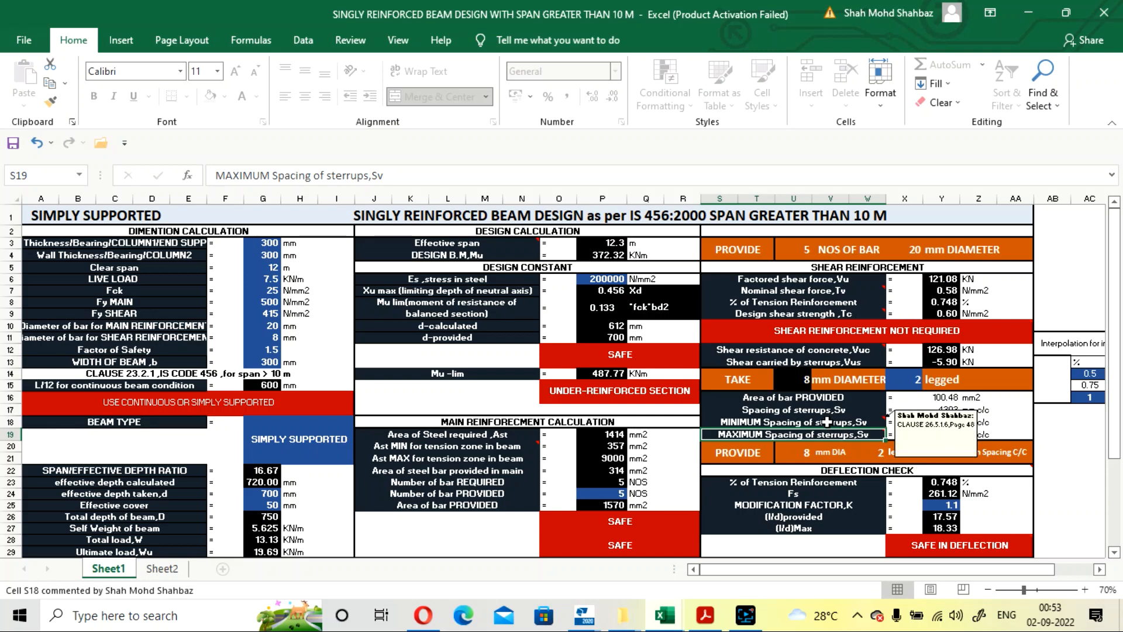
mouse_move(852, 350)
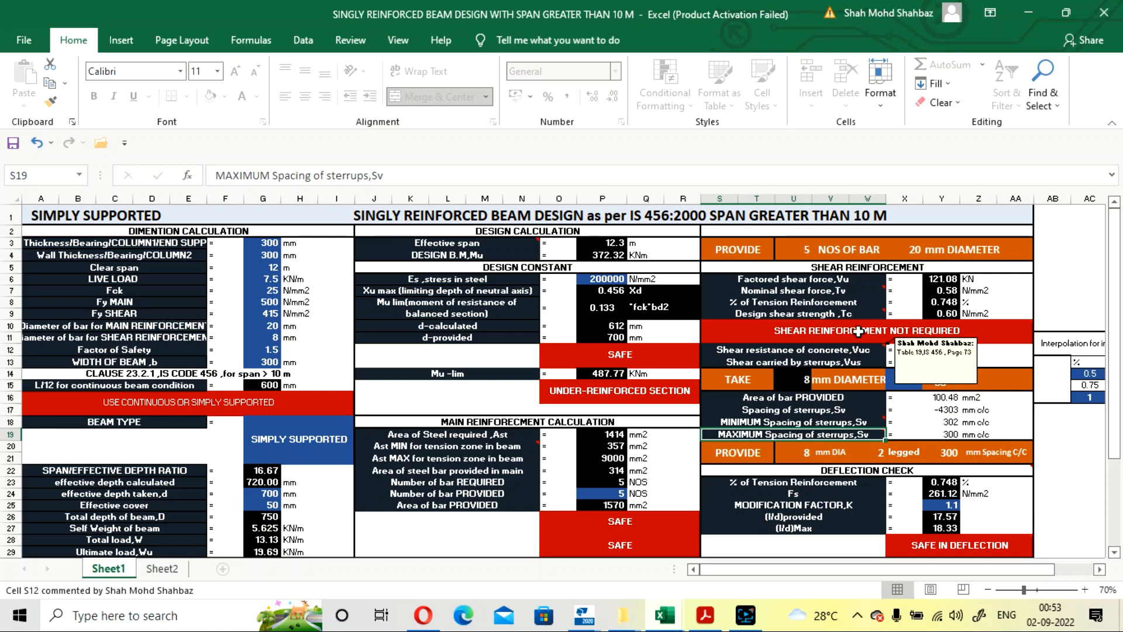
mouse_move(866, 314)
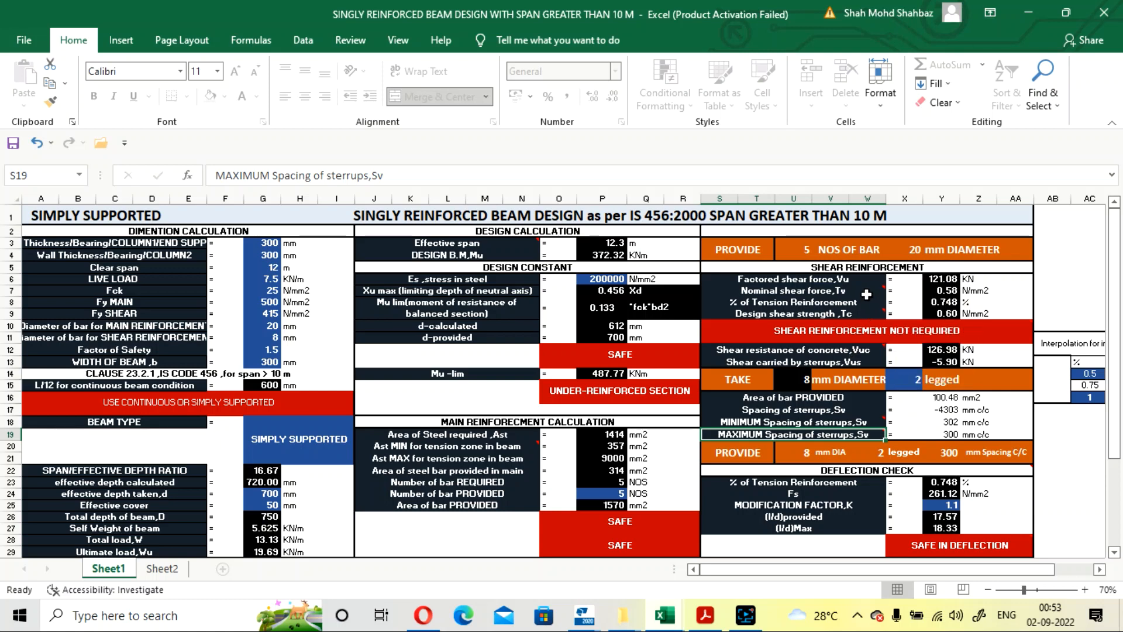
mouse_move(867, 291)
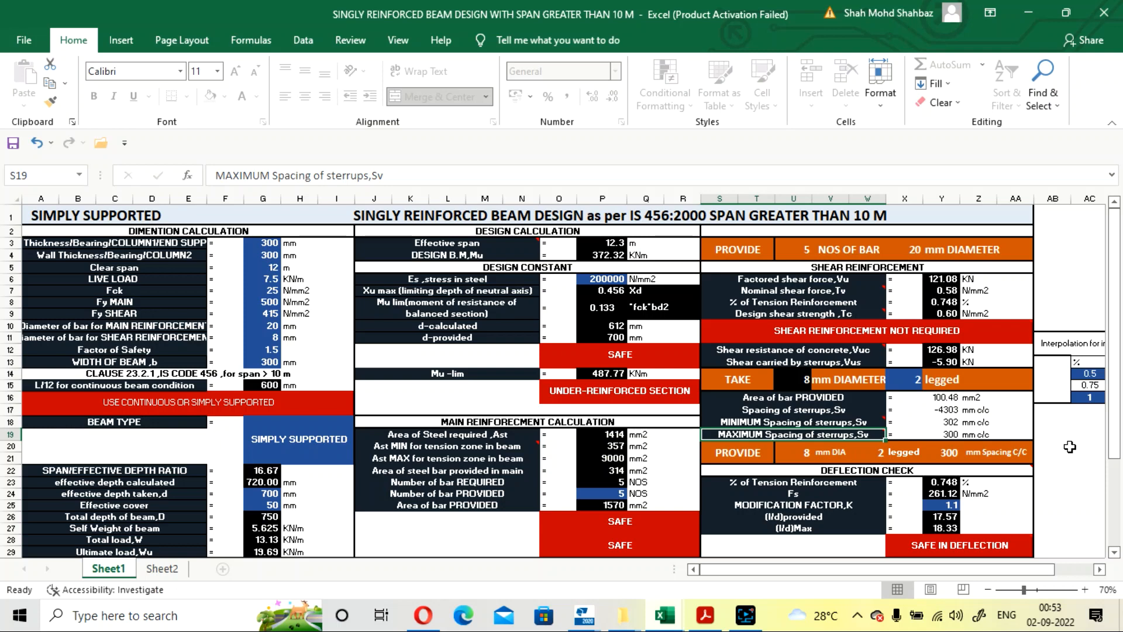
key(Down)
key(Up)
key(Right)
key(Down)
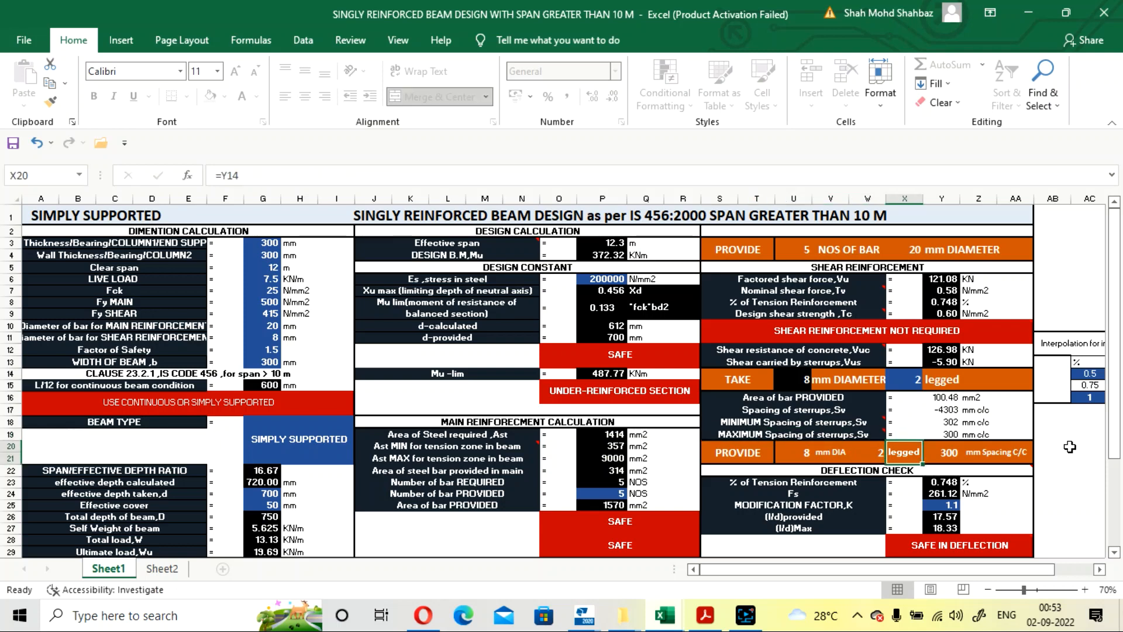
key(Left)
key(Left)
key(Left)
key(Left)
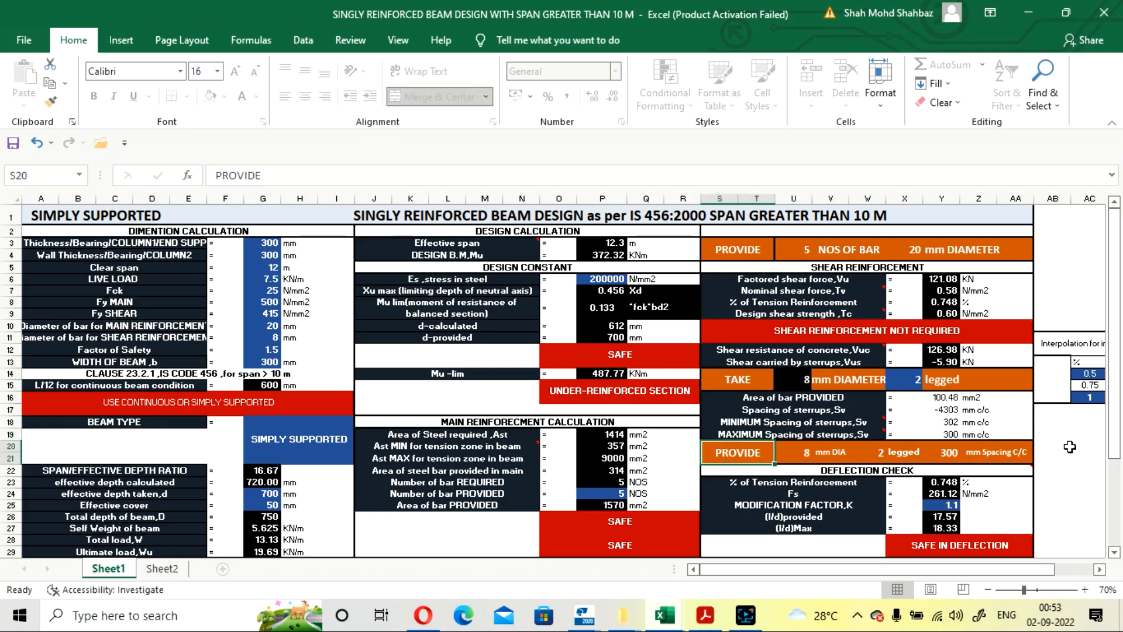
key(Right)
key(Right)
key(Right)
key(Right)
key(Right)
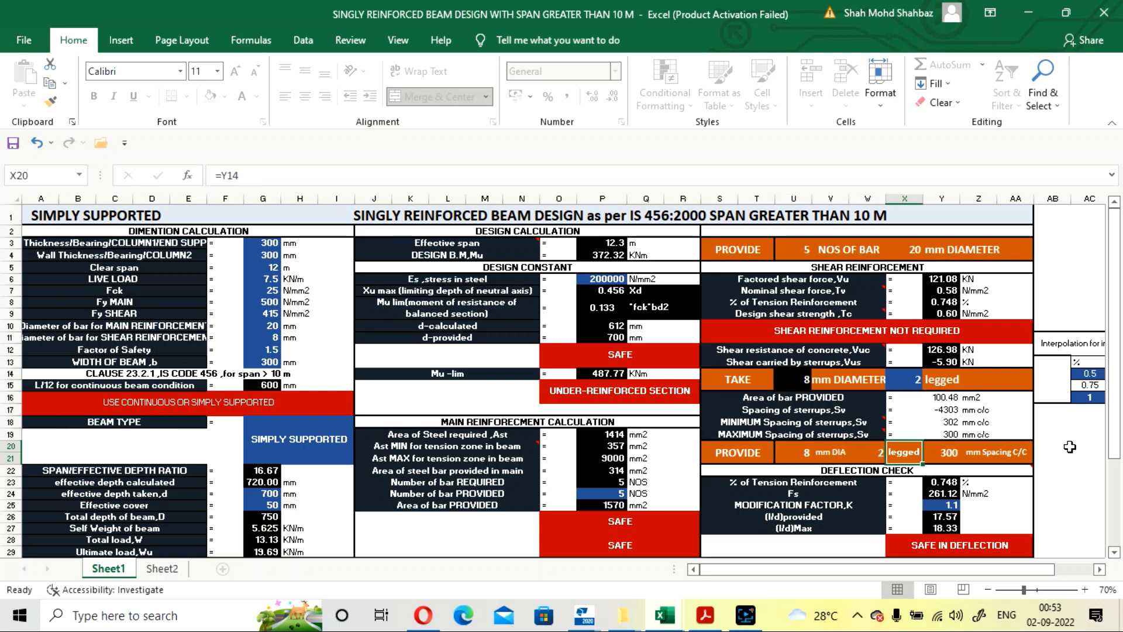
key(Right)
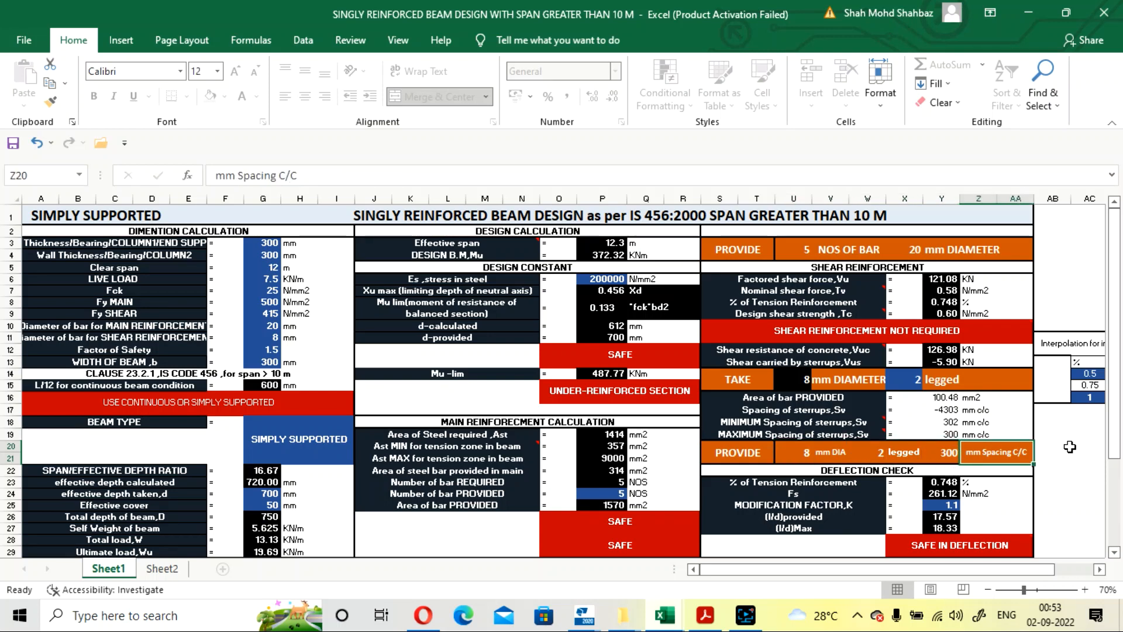
key(Down)
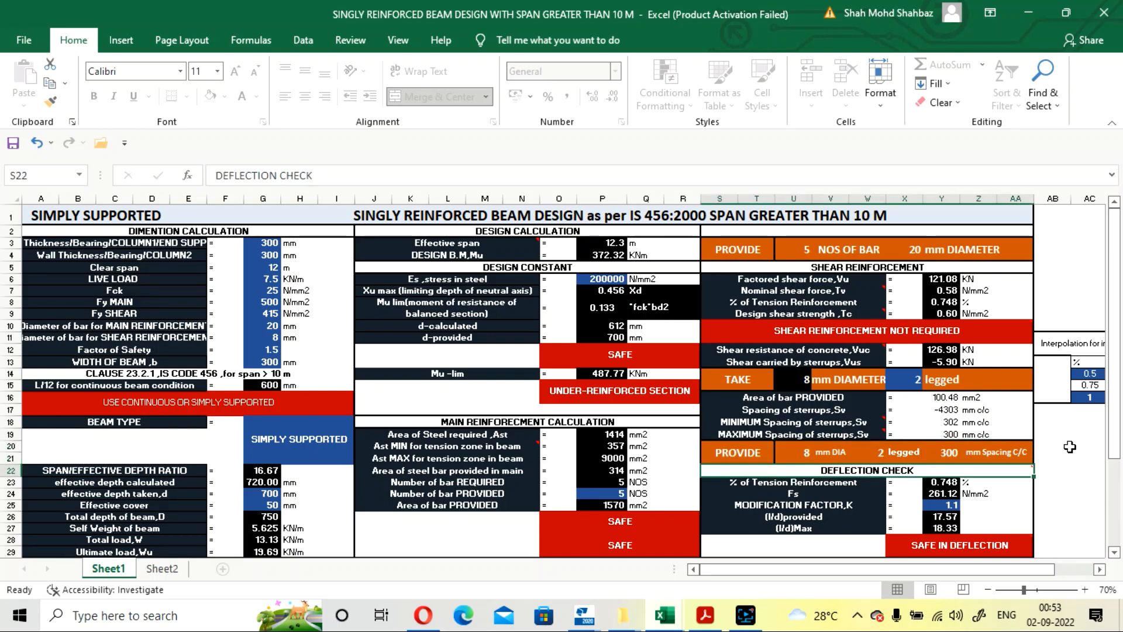
key(Up)
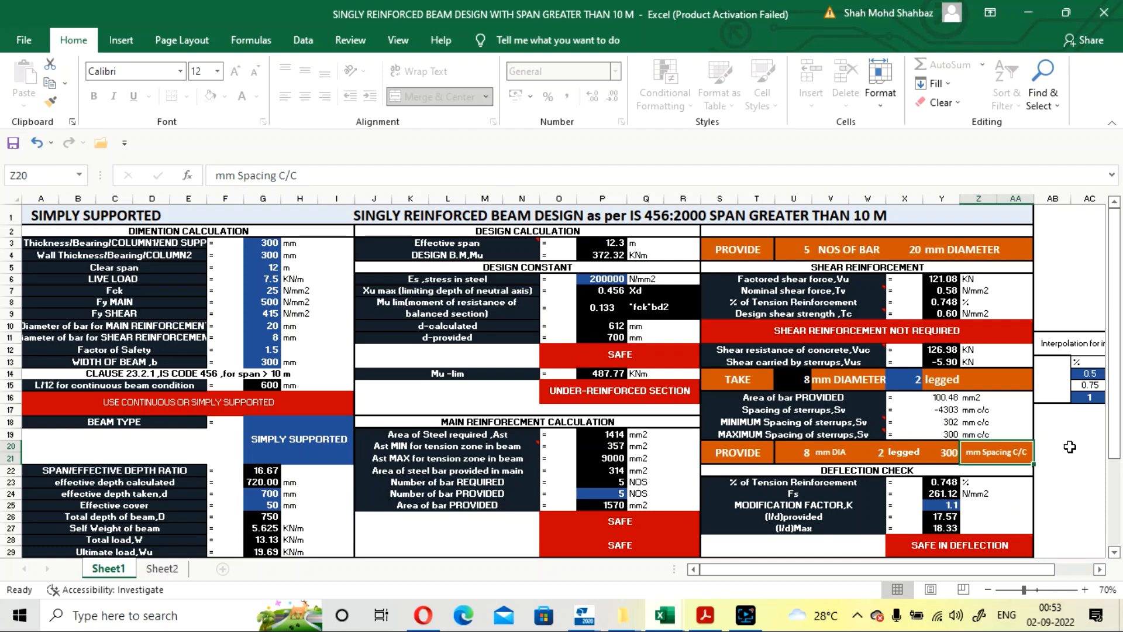
key(Left)
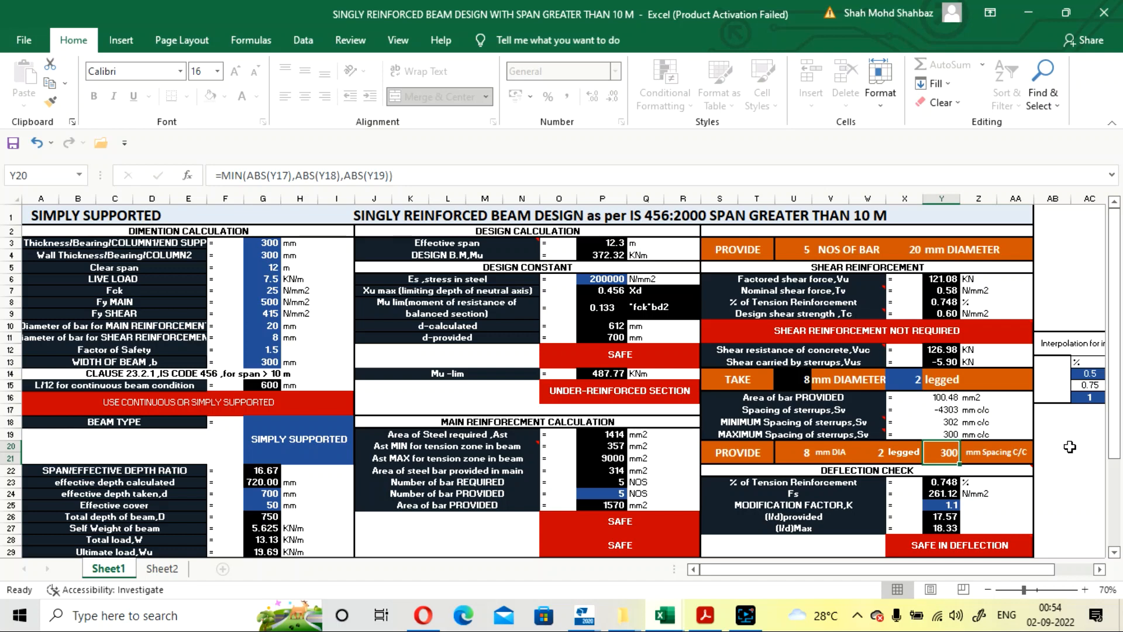
- Review the deflection check formulas for tension reinforcement percentage, steel stress Fs and modification factor
key(Down)
key(Up)
key(Down)
key(Down)
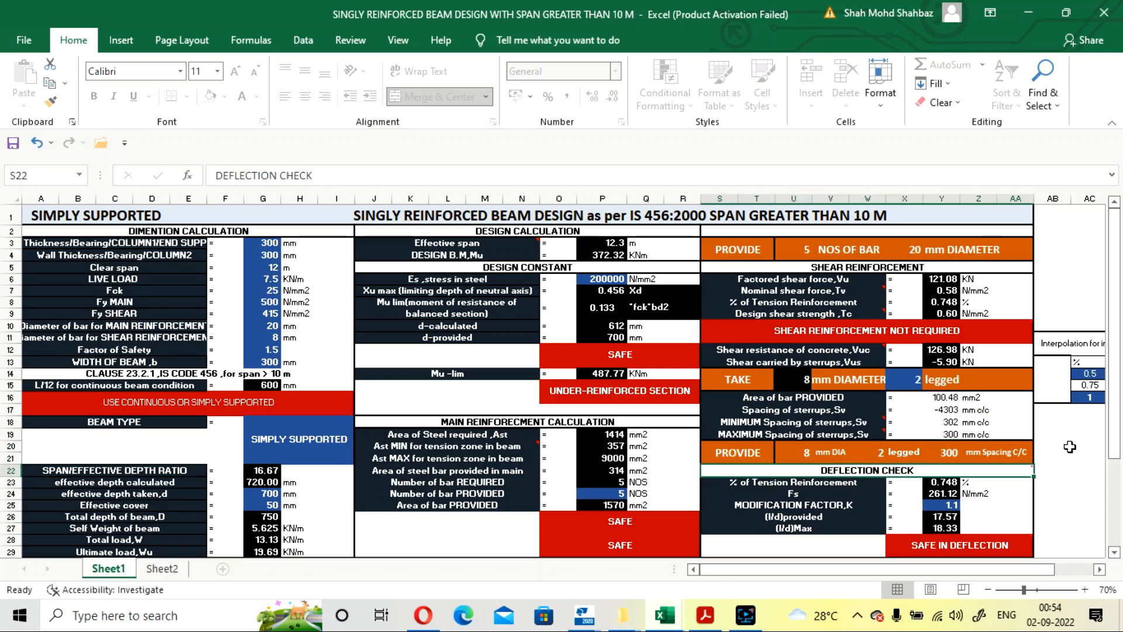
key(Down)
key(Down)
key(Down)
key(Down)
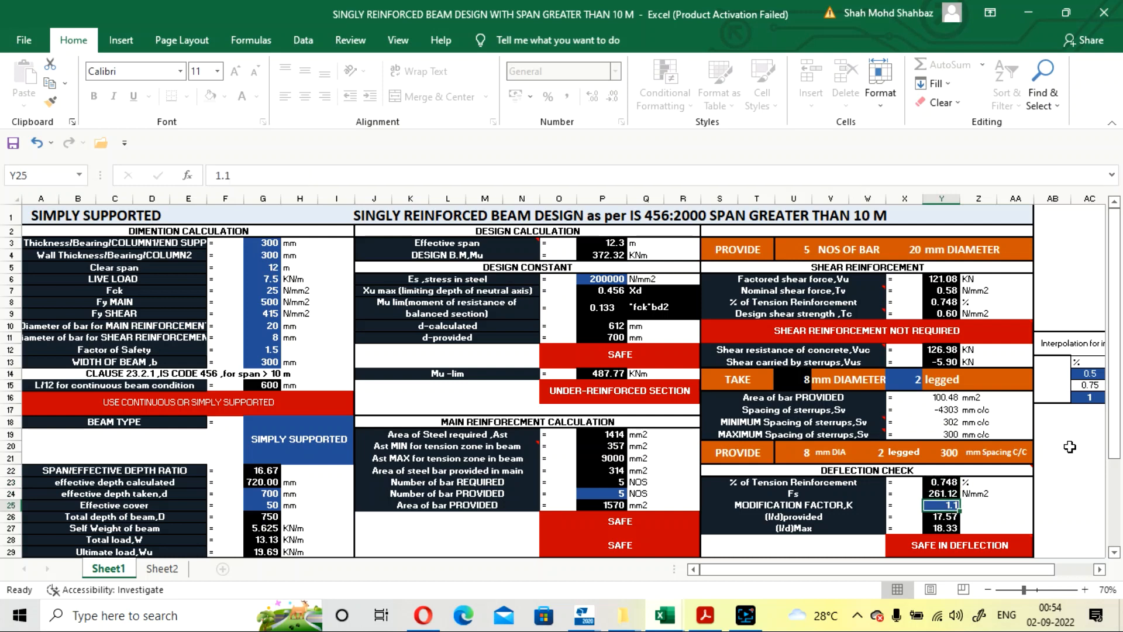
key(Up)
key(Up)
key(Up)
key(Up)
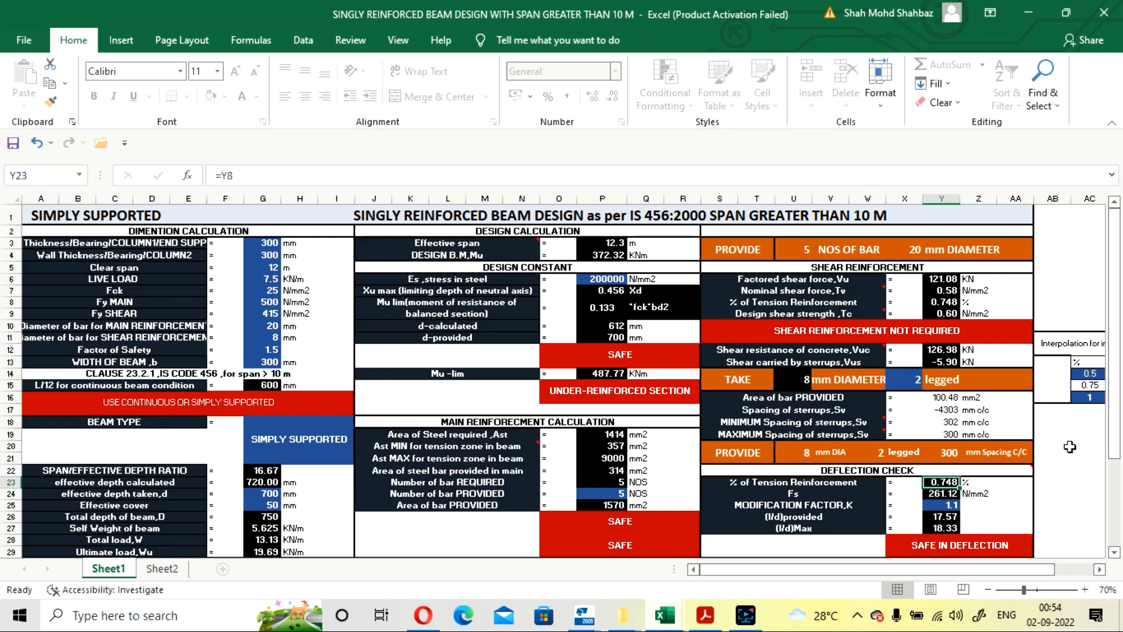
scroll(1023, 424, down, 2)
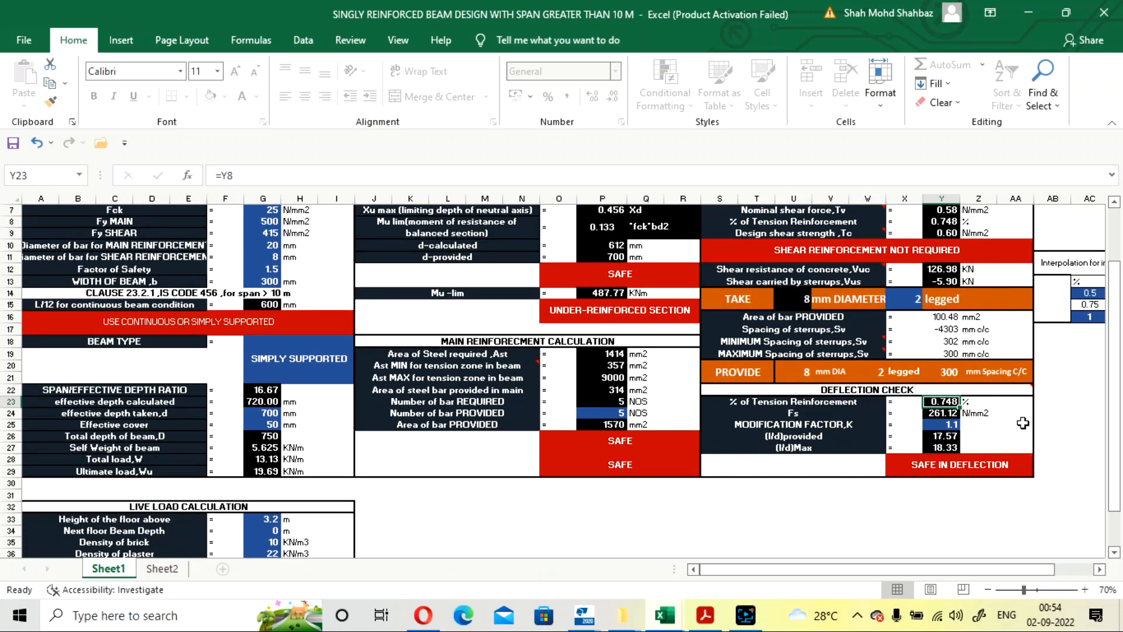
key(Down)
key(Up)
key(Down)
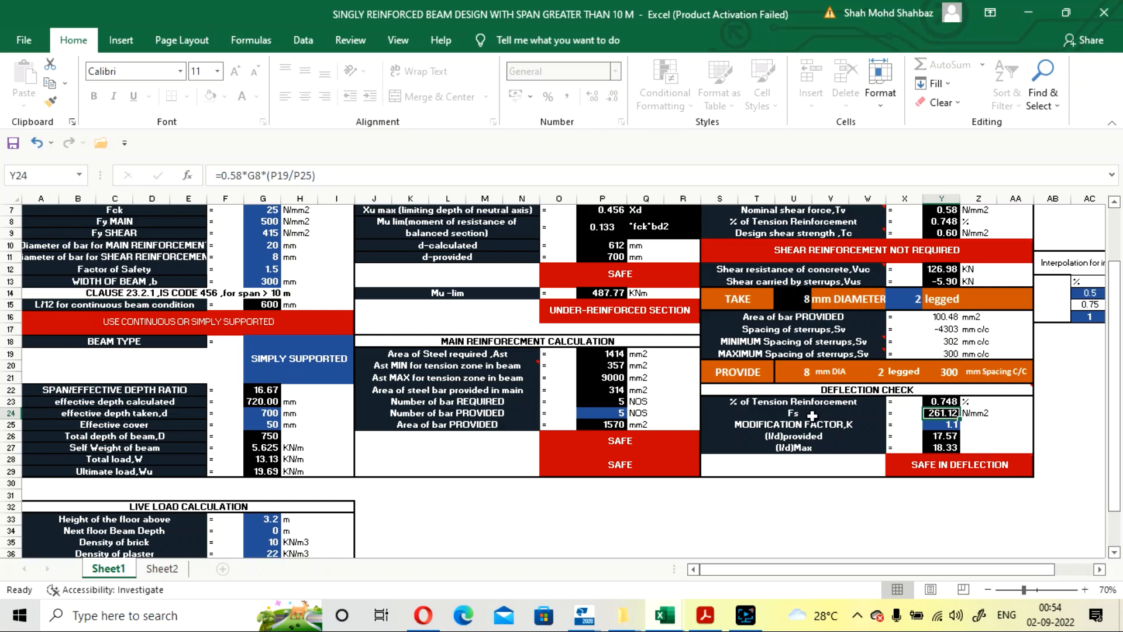
- Open the IS 456:2000 PDF and look up Fig. 4, the modification factor for tension reinforcement
click(703, 621)
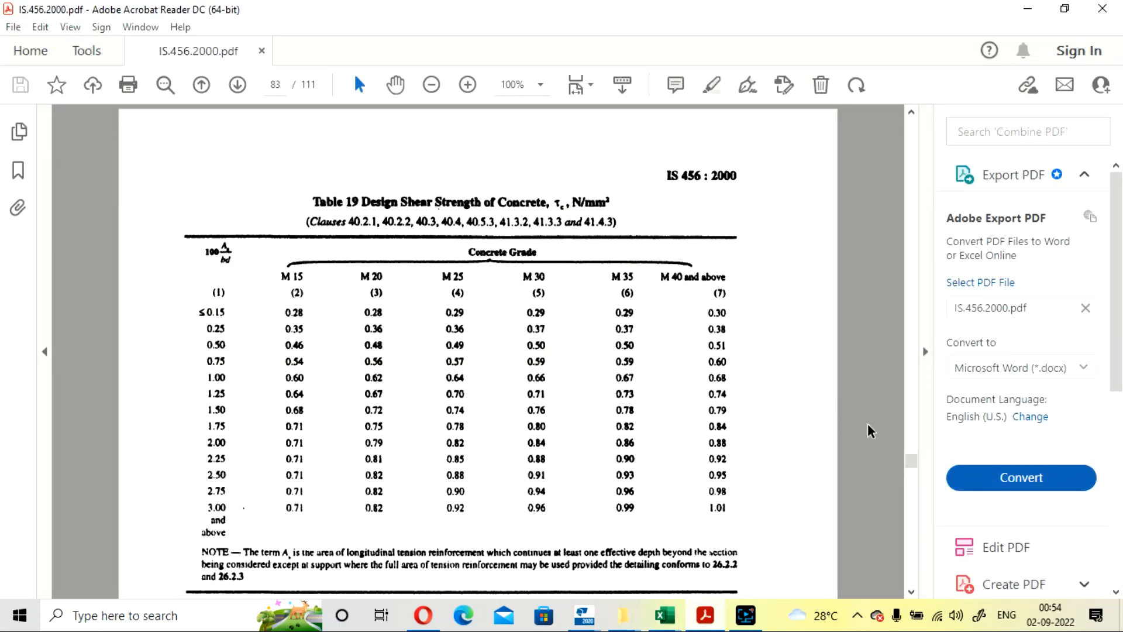
drag(911, 457, 798, 352)
scroll(813, 369, up, 15)
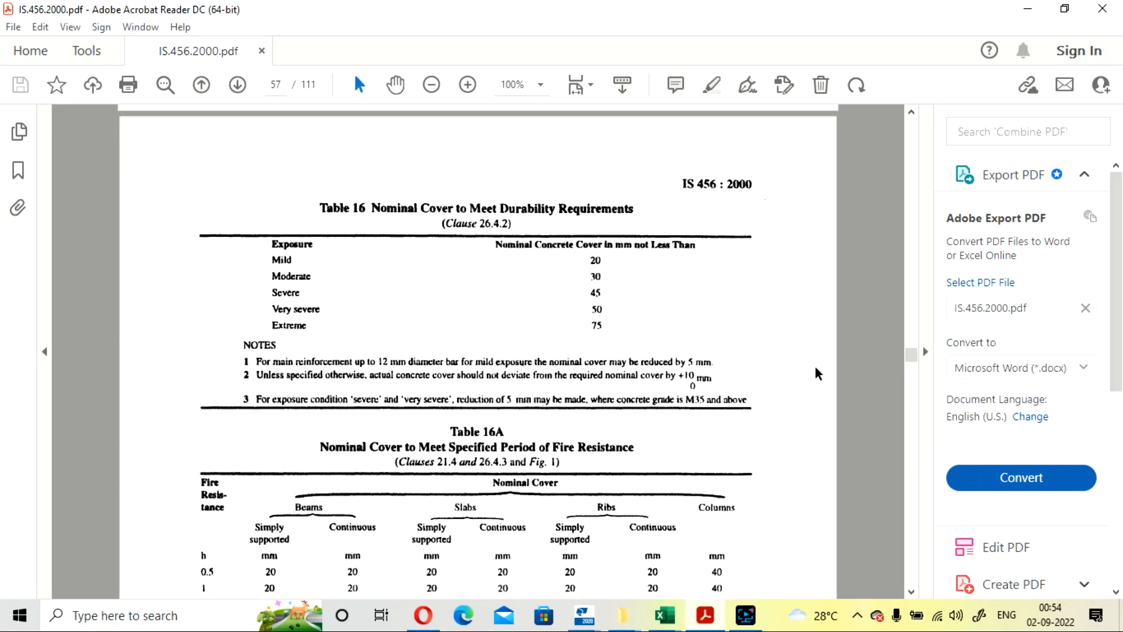
scroll(818, 373, up, 5)
drag(909, 358, 911, 327)
scroll(786, 367, up, 7)
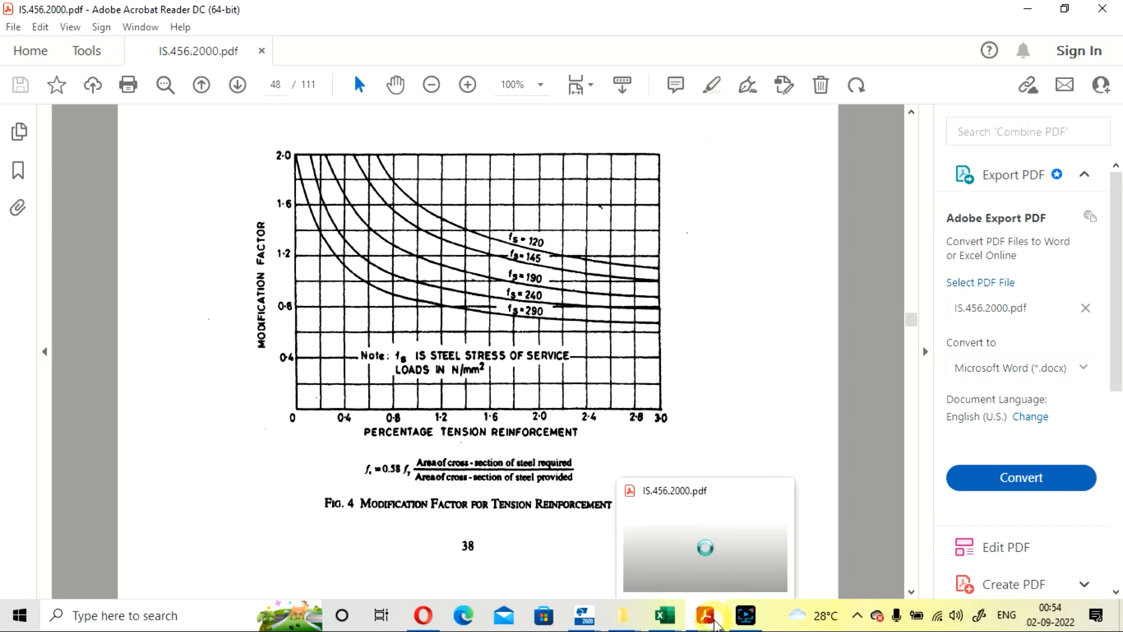
- Compare the modification factor chart in the code PDF with the deflection check values on the design sheet
click(717, 624)
click(717, 624)
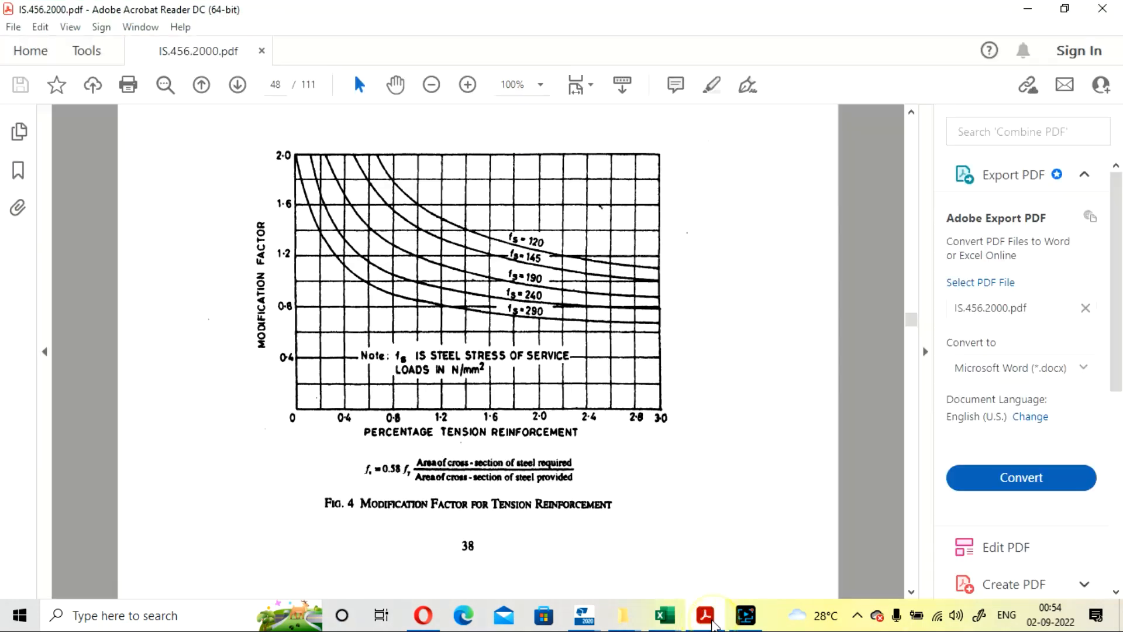
click(715, 619)
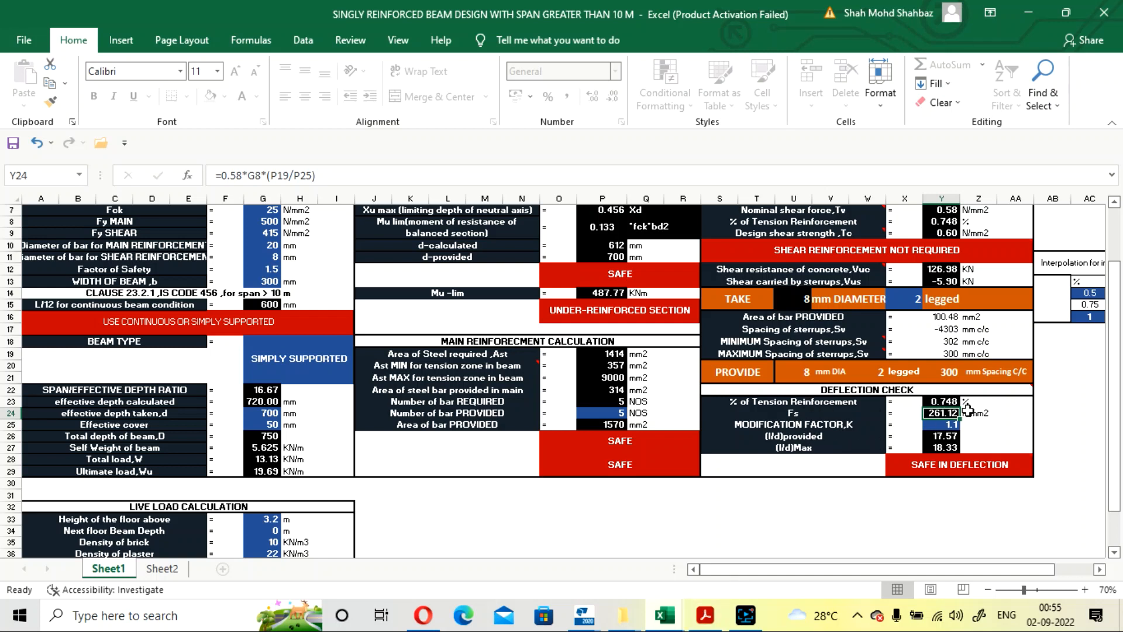
click(715, 619)
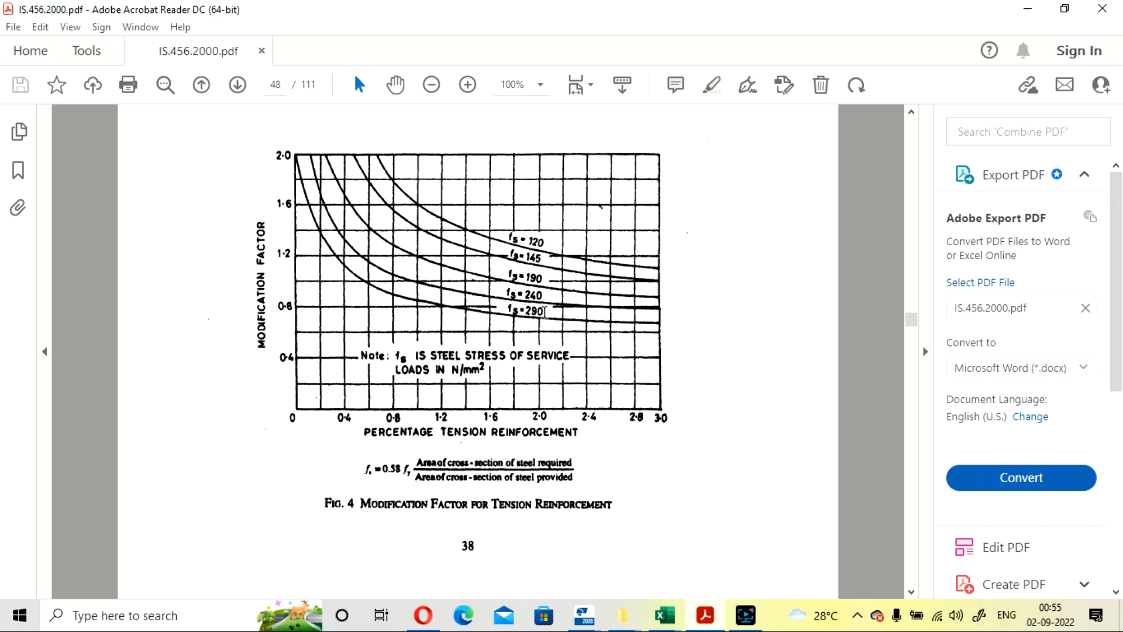
click(665, 615)
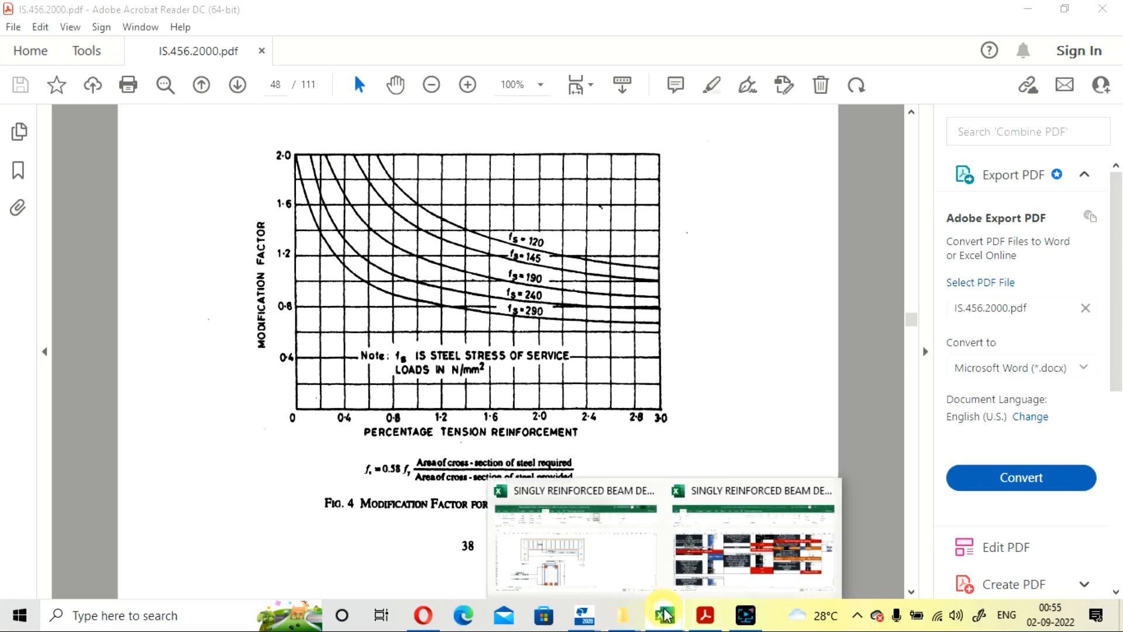
mouse_move(735, 567)
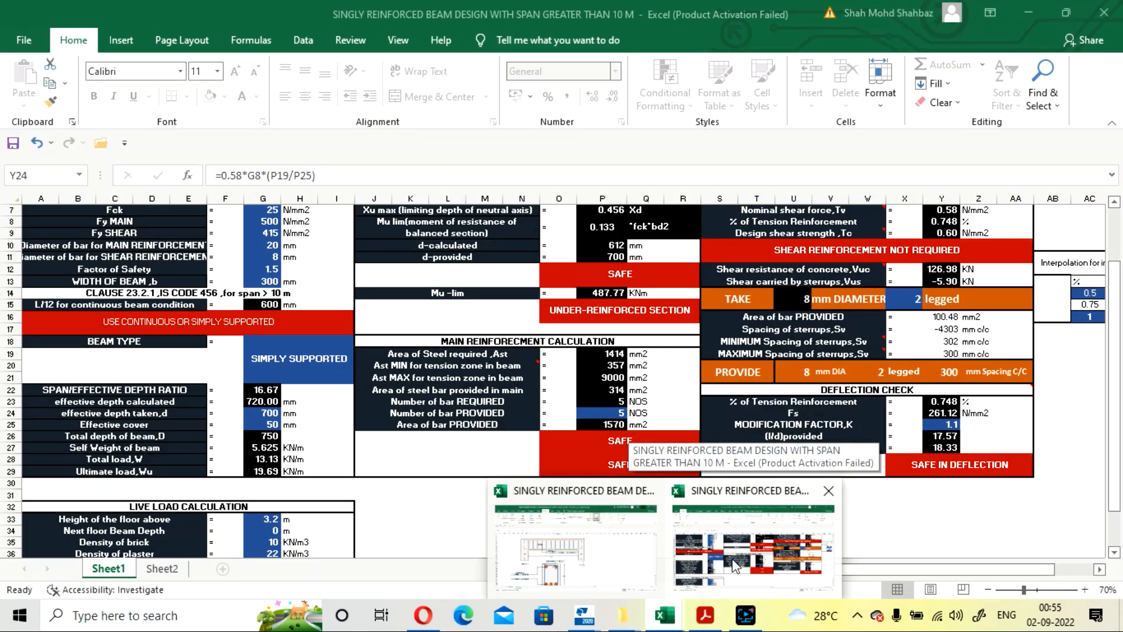
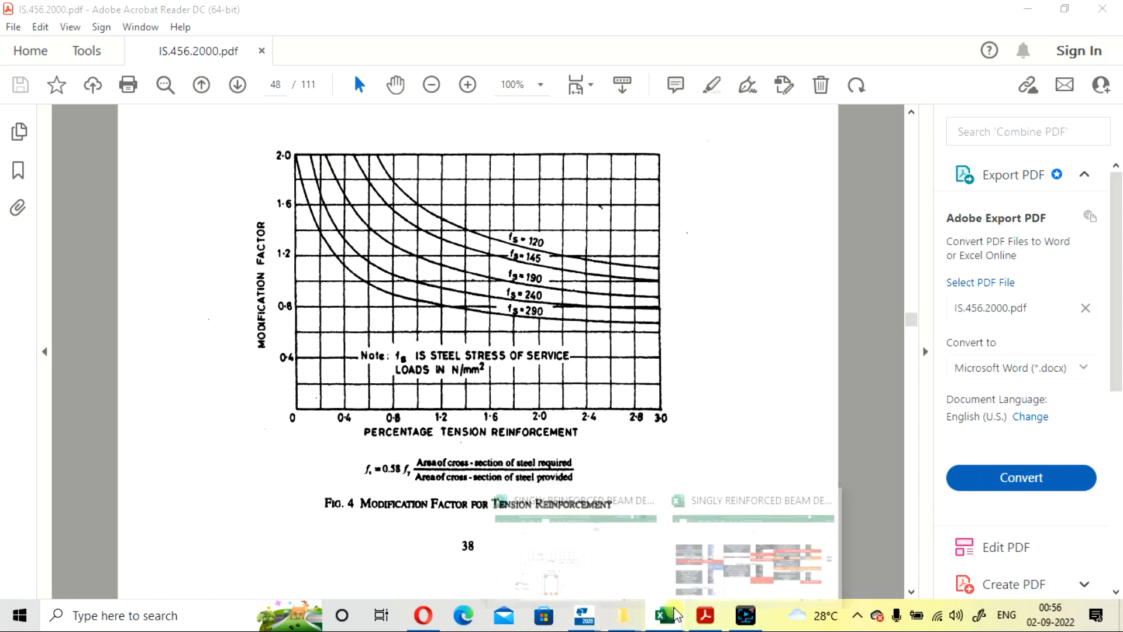
- Return to the beam design workbook and review the formulas of the deflection check cells for Fs, (l/d) provided, (l/d) max and the safety result
mouse_move(661, 620)
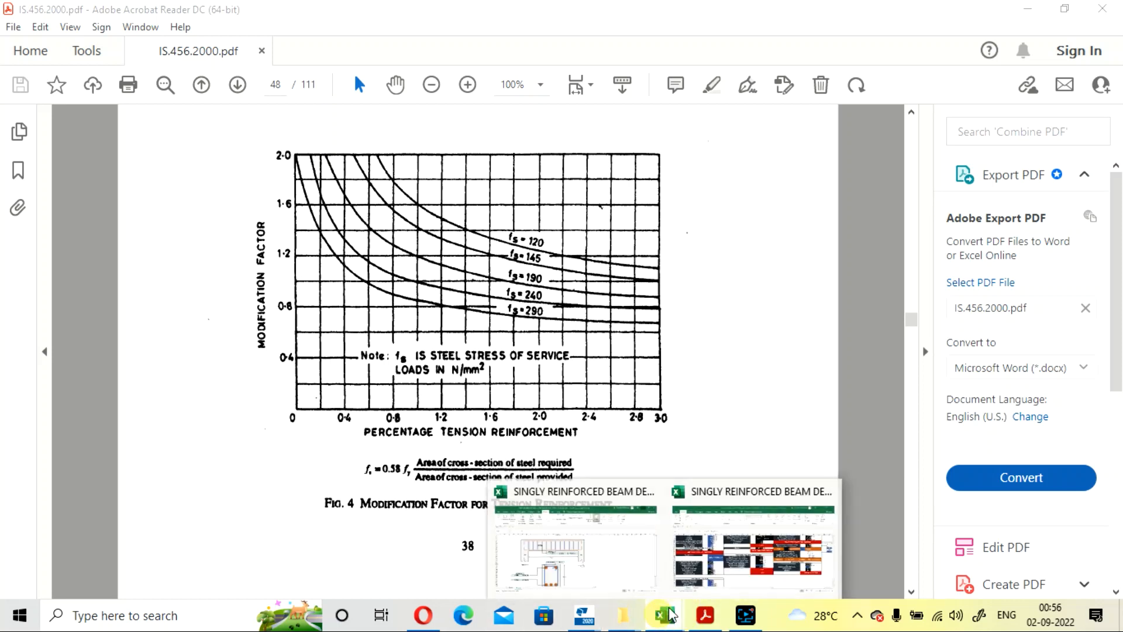
click(714, 565)
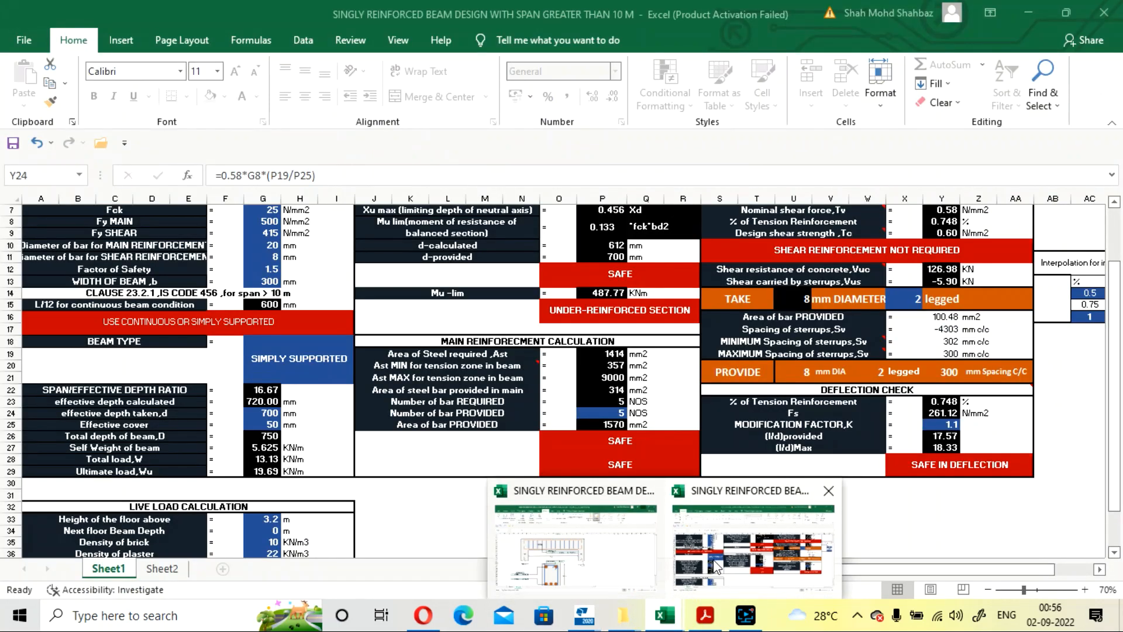
click(944, 425)
key(Down)
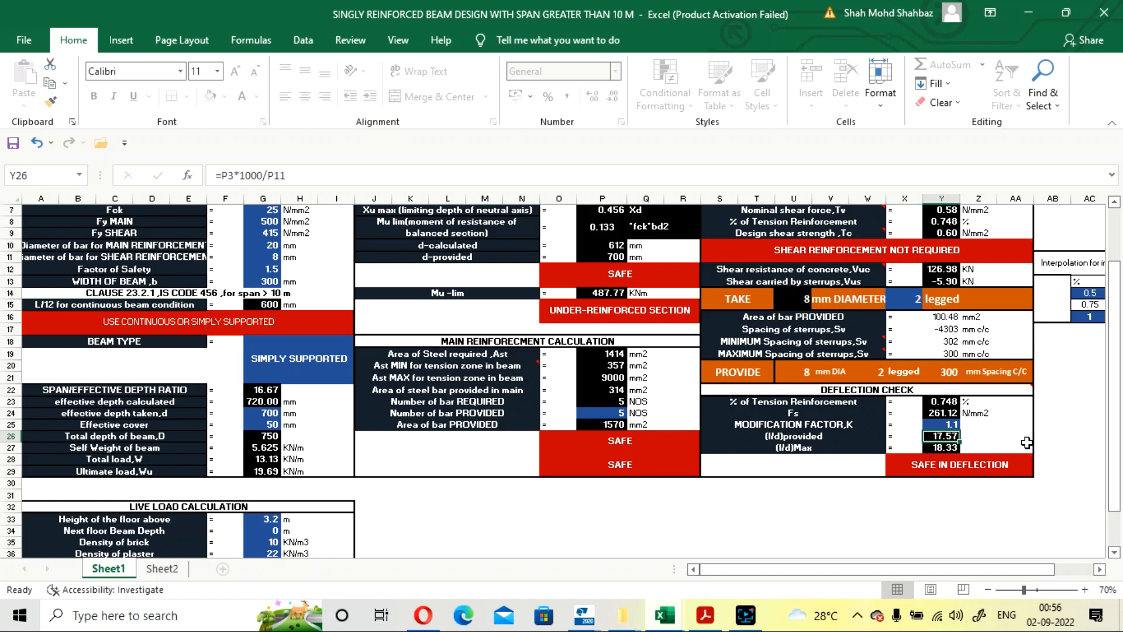
key(Down)
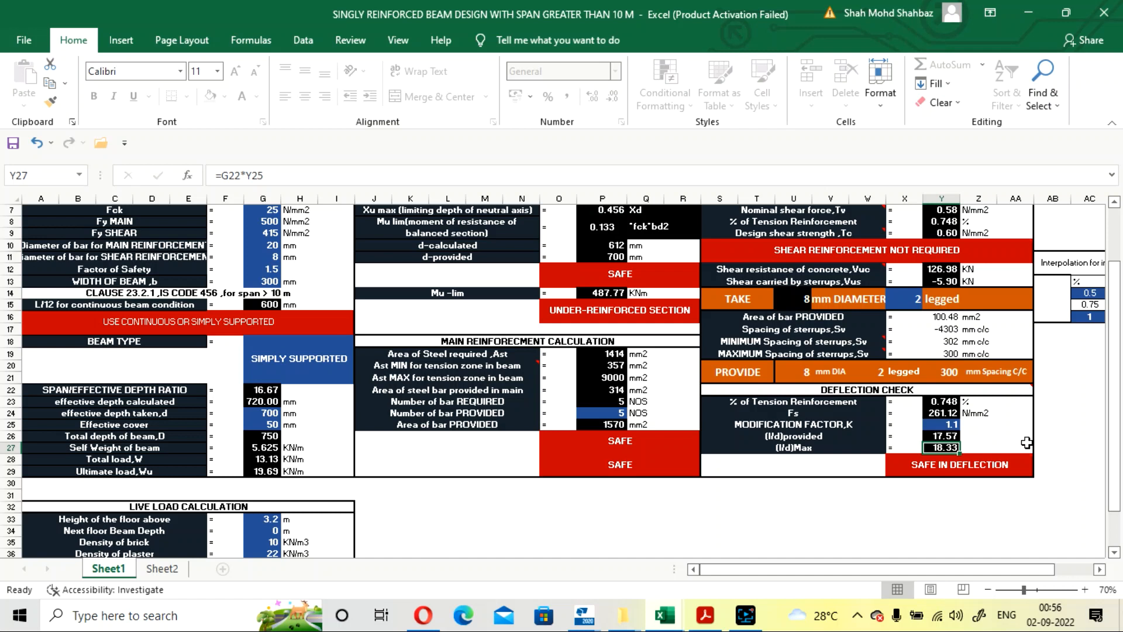
key(Up)
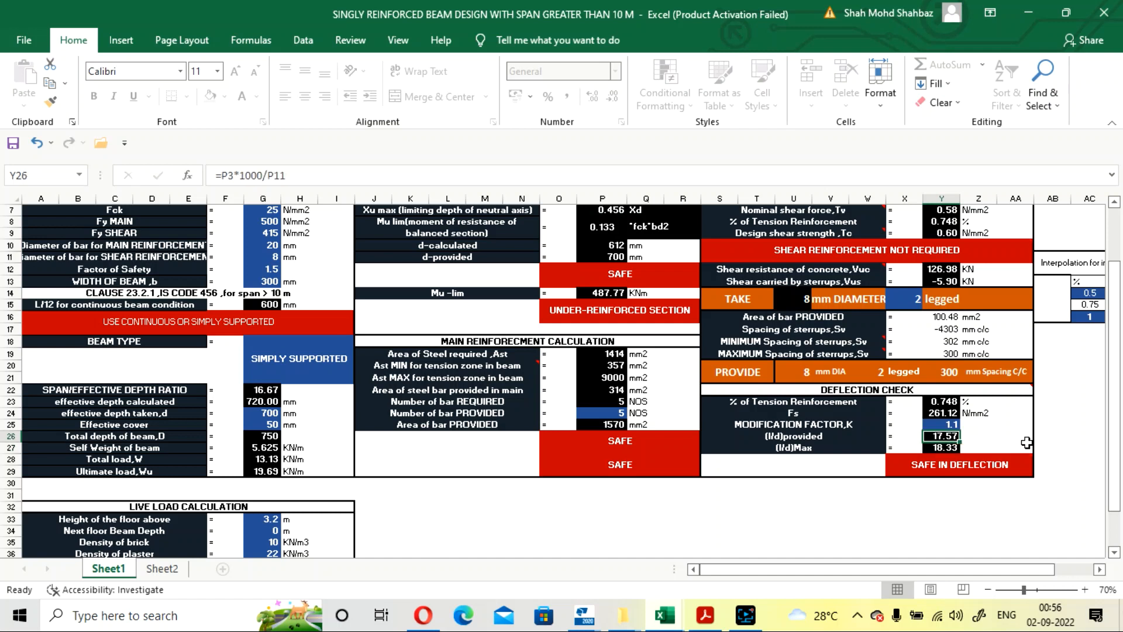
key(Down)
key(Down)
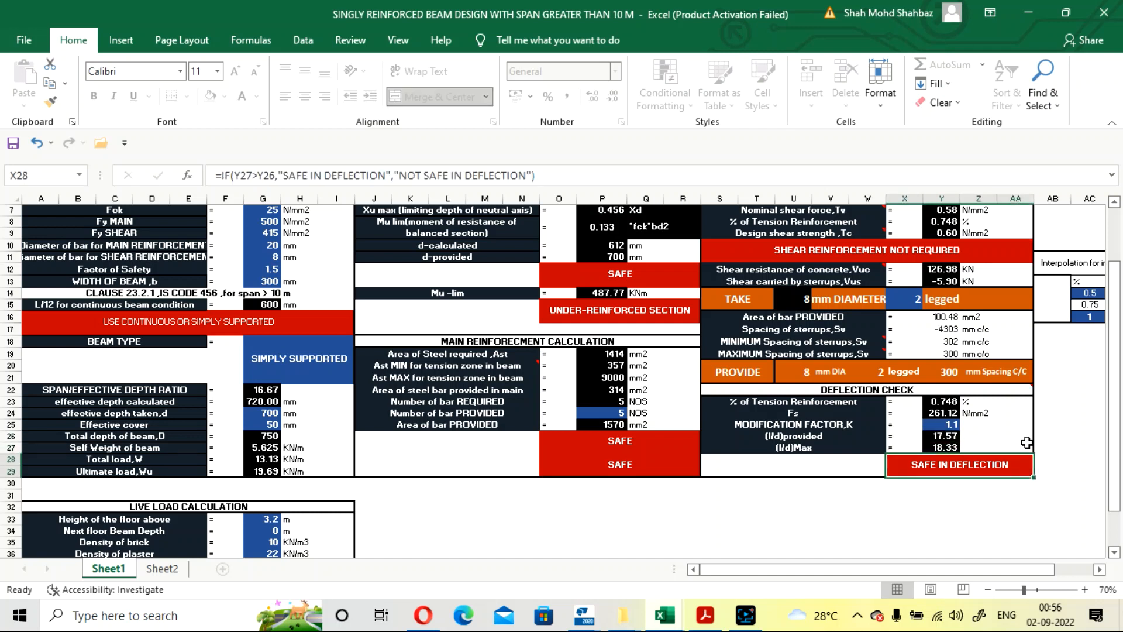
key(Up)
key(Up)
key(Up)
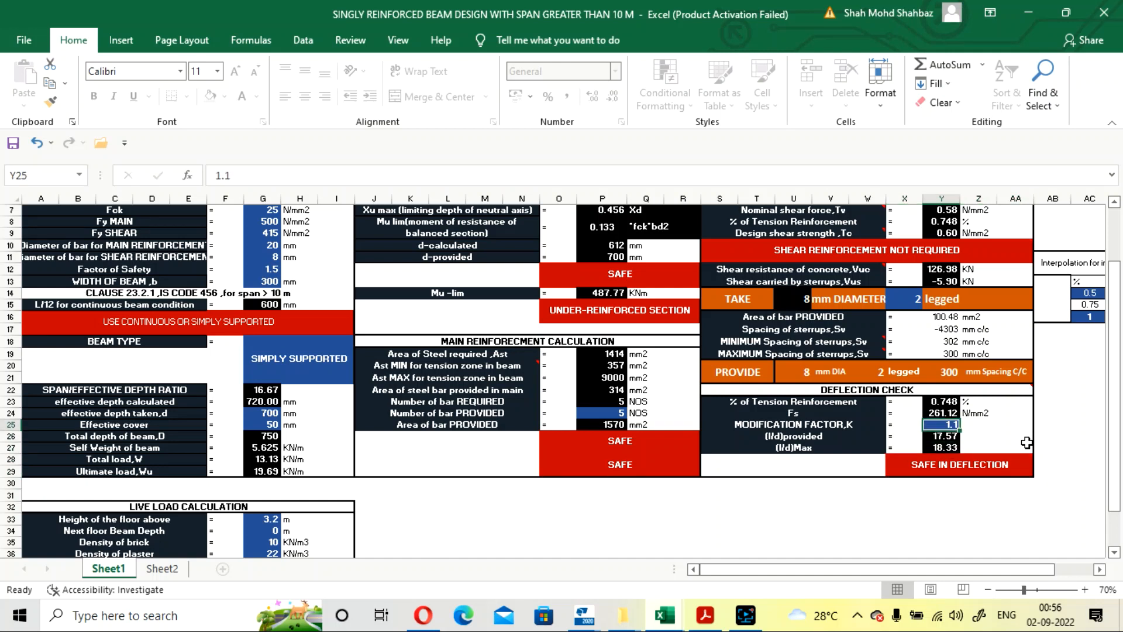
- Try modification factor values of 1.5, 5 and 0.5 in the deflection check and undo all three changes
text(1.5)
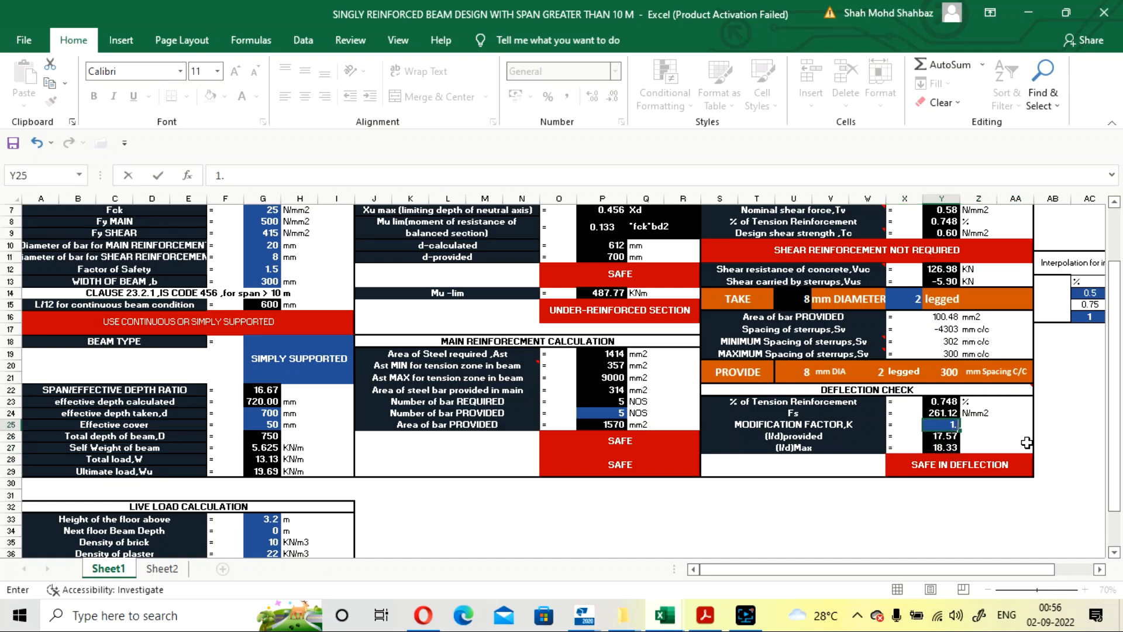
key(Return)
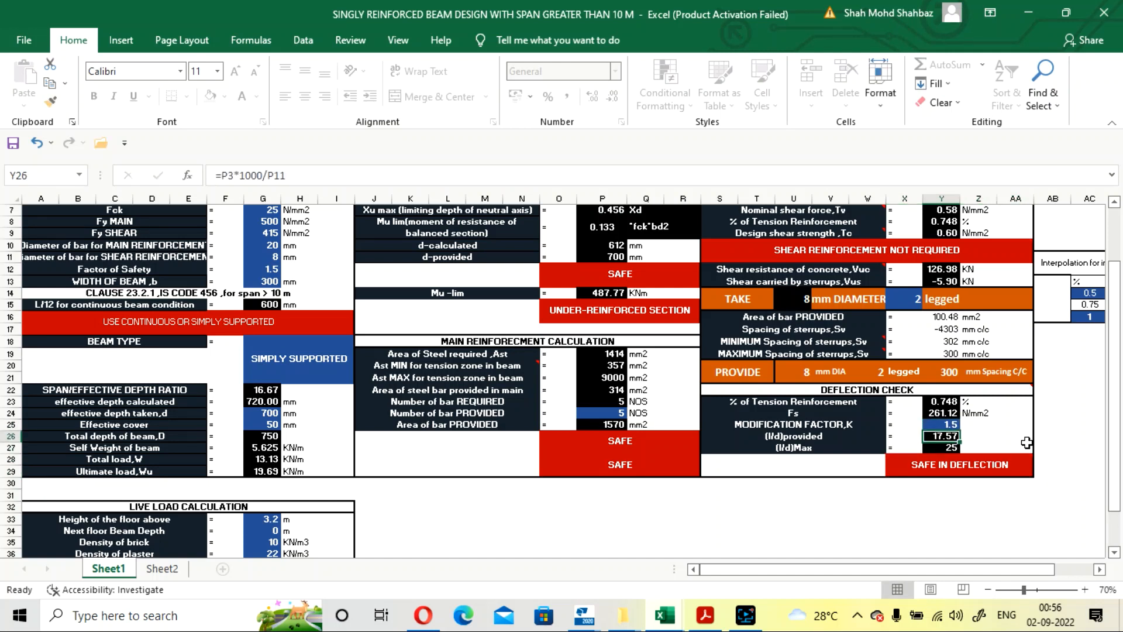
key(Up)
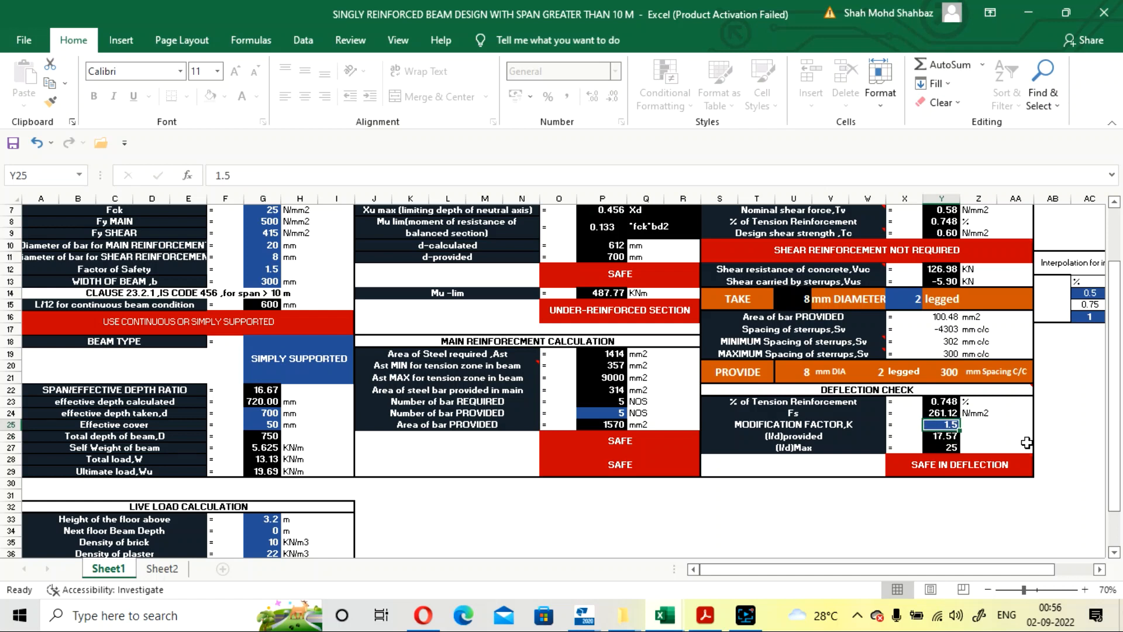
text(5)
key(Return)
key(Up)
text(0.5)
key(Return)
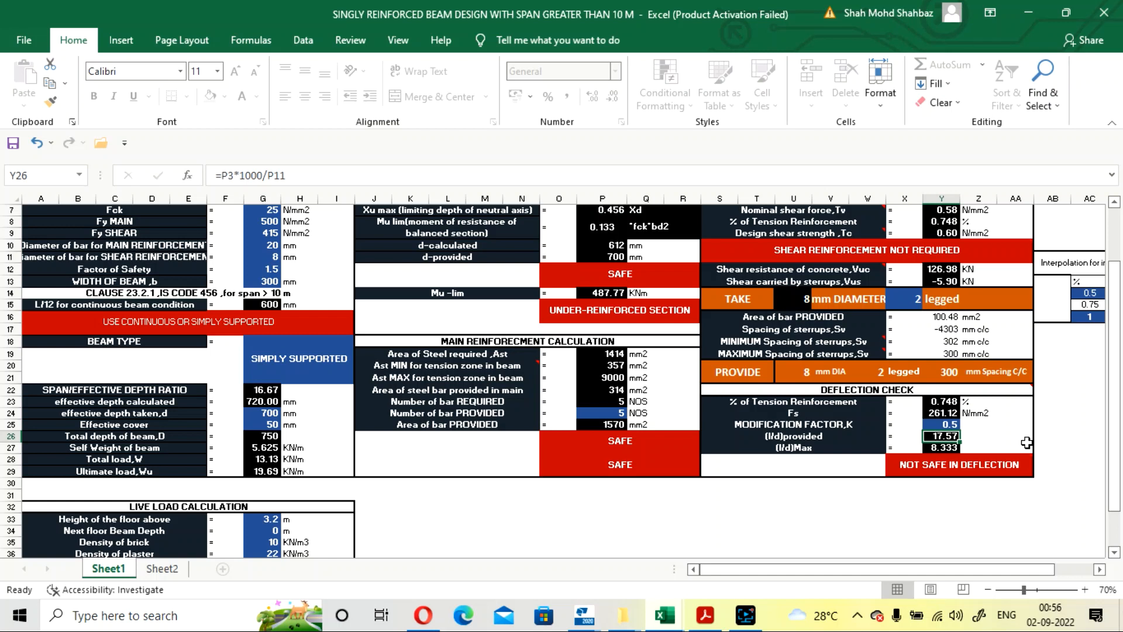
key(ctrl+z)
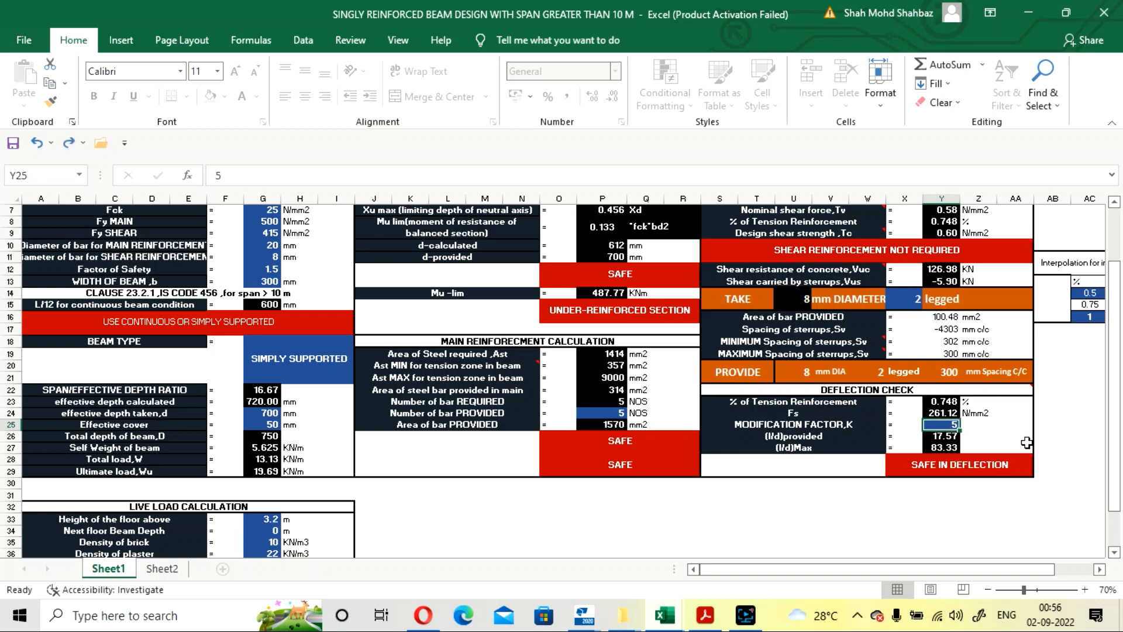
key(ctrl+z)
key(ctrl+z)
click(985, 495)
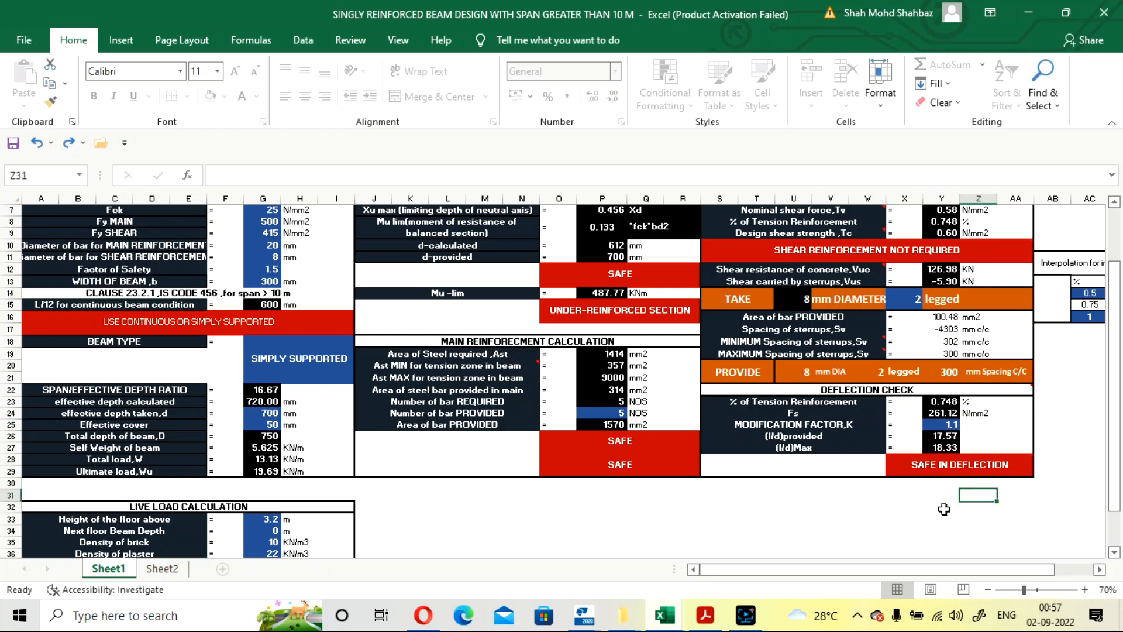
- Review the beam cross-section and reinforcement detail drawing on Sheet2
scroll(835, 491, down, 2)
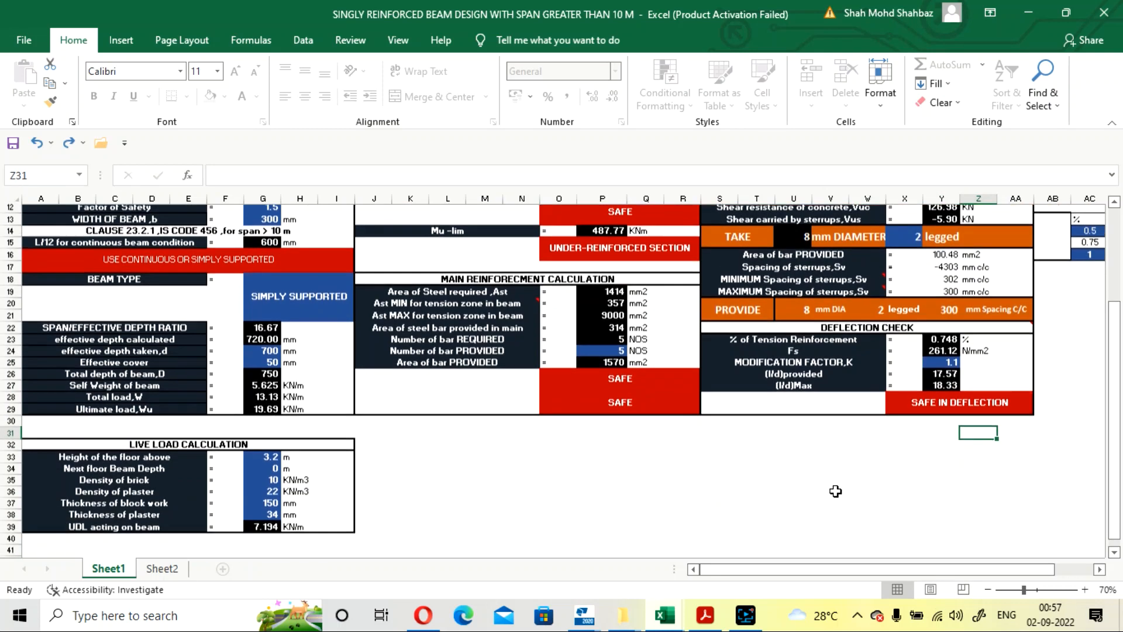
scroll(836, 491, up, 4)
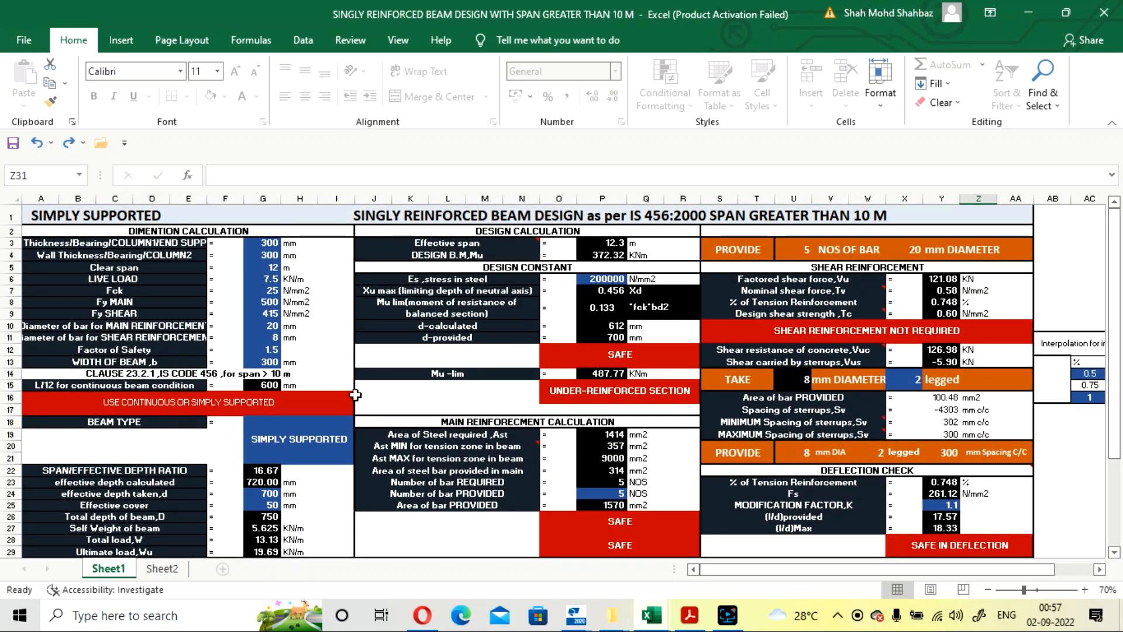
click(167, 570)
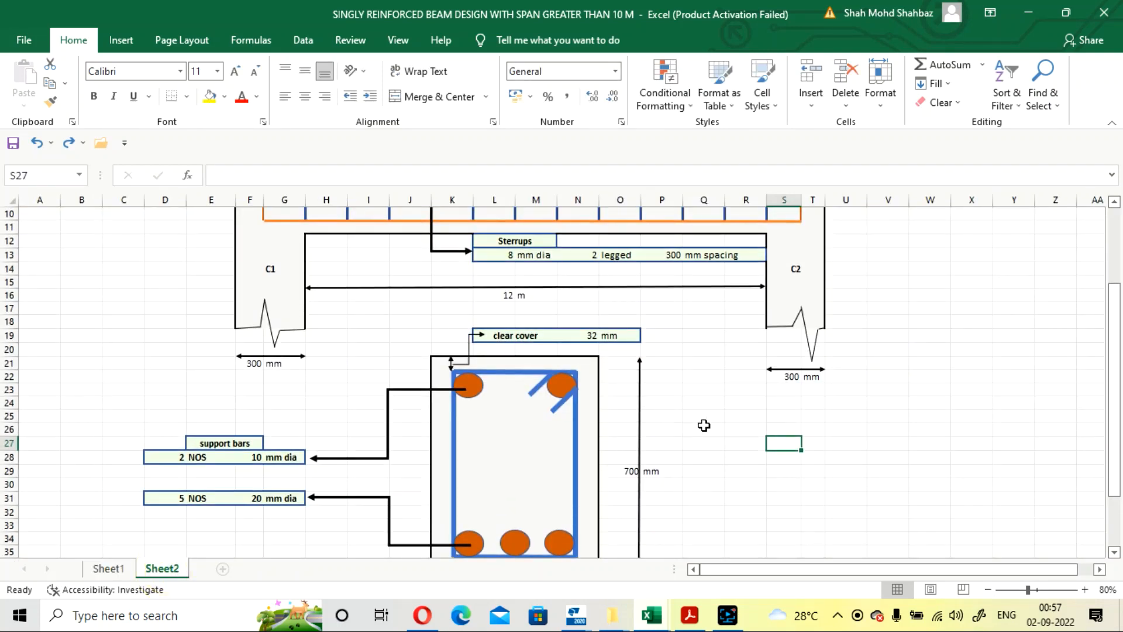
scroll(779, 413, up, 3)
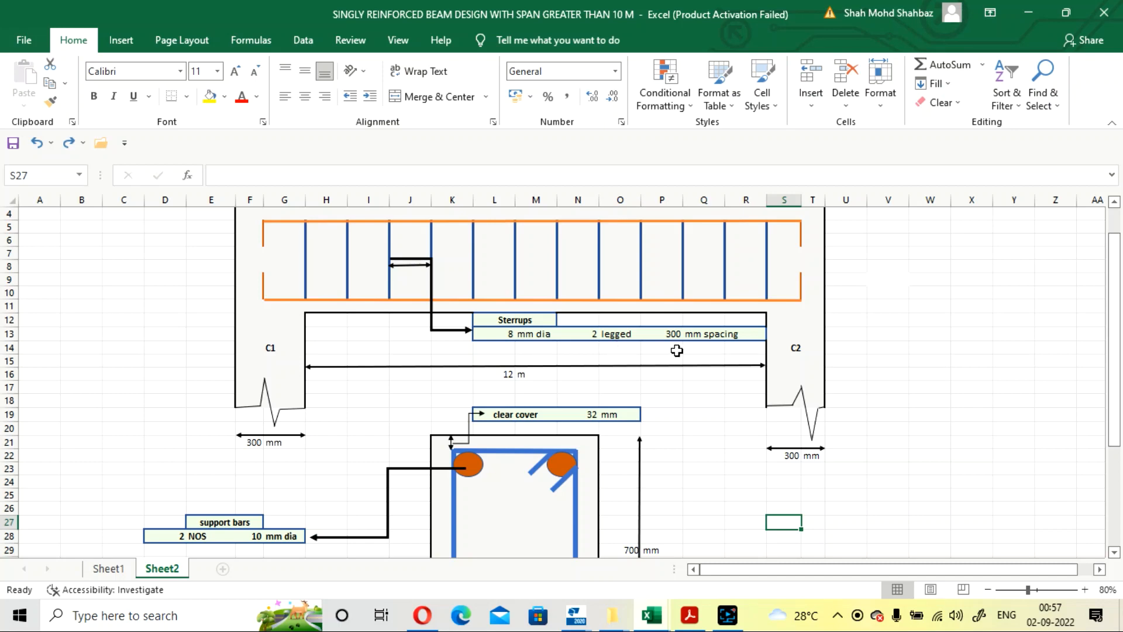
scroll(677, 349, down, 3)
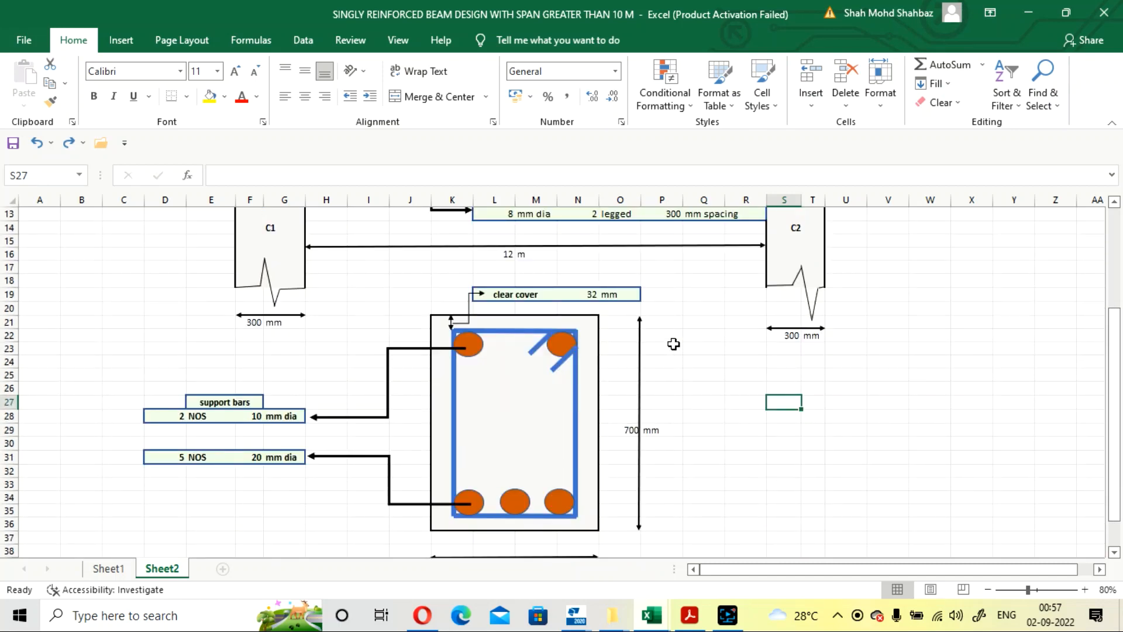
scroll(637, 398, down, 2)
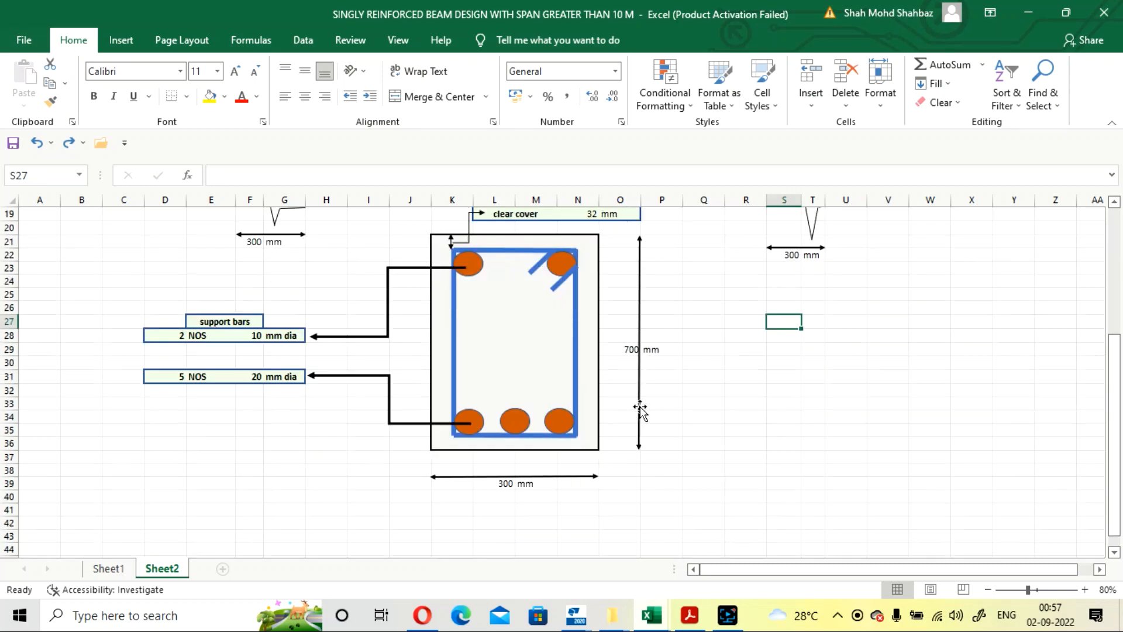
scroll(600, 500, up, 1)
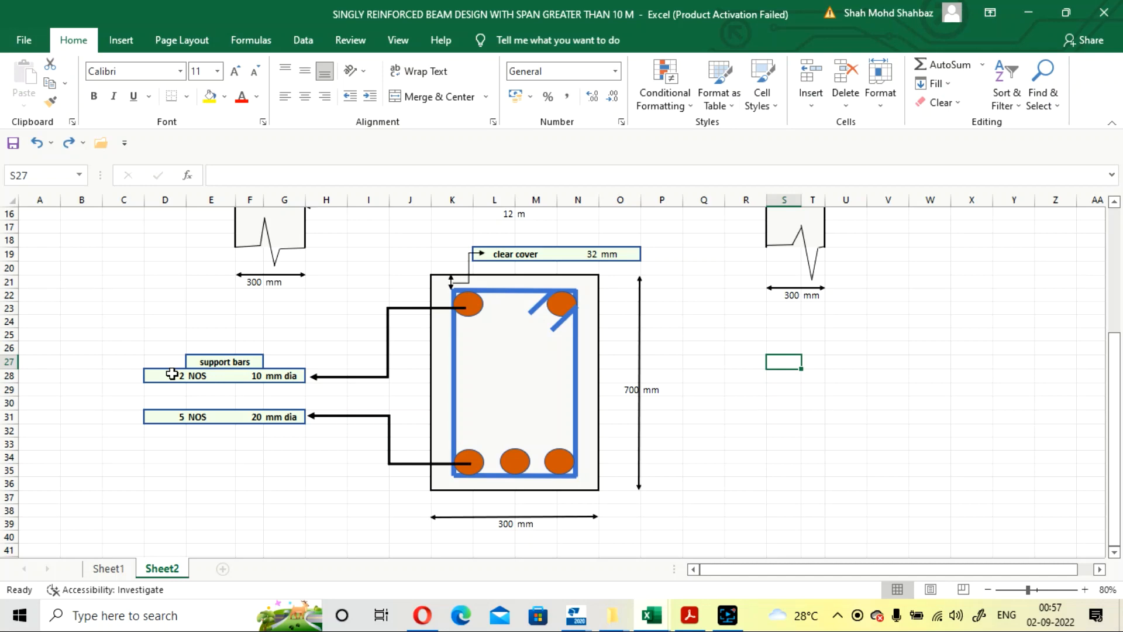
click(109, 568)
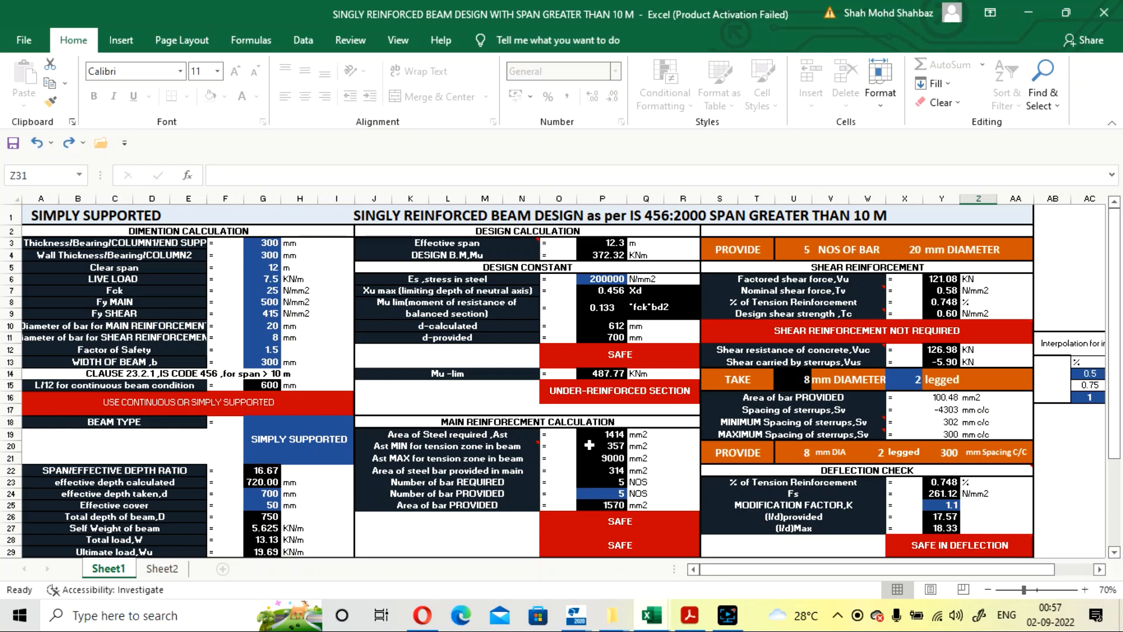
- Set the number of main bars provided to 2
click(603, 493)
mouse_move(787, 468)
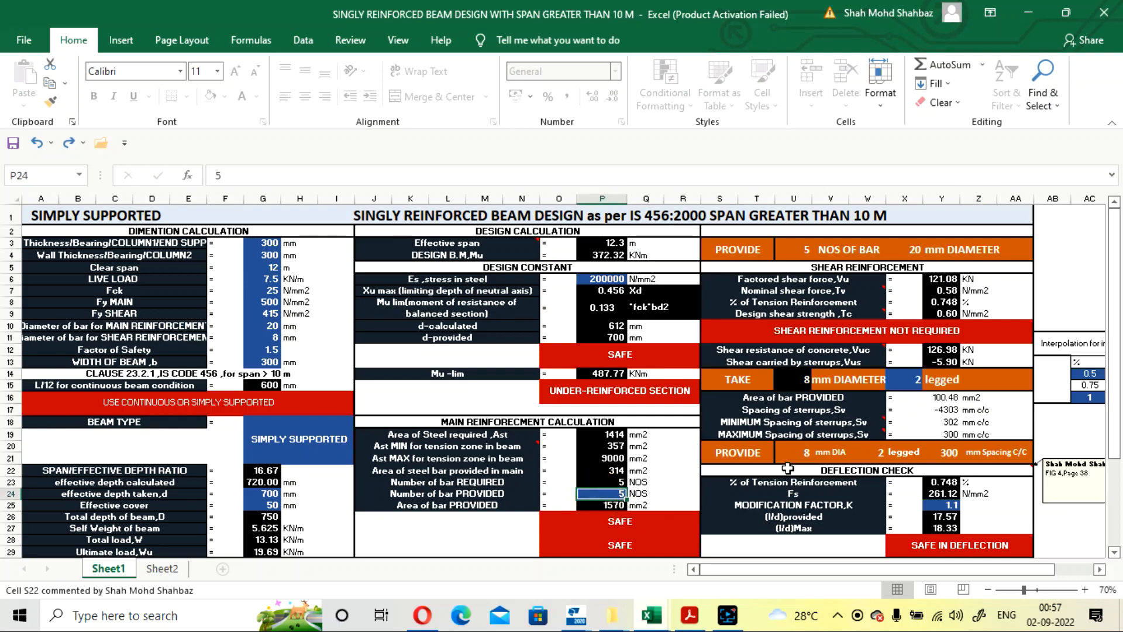
text(2)
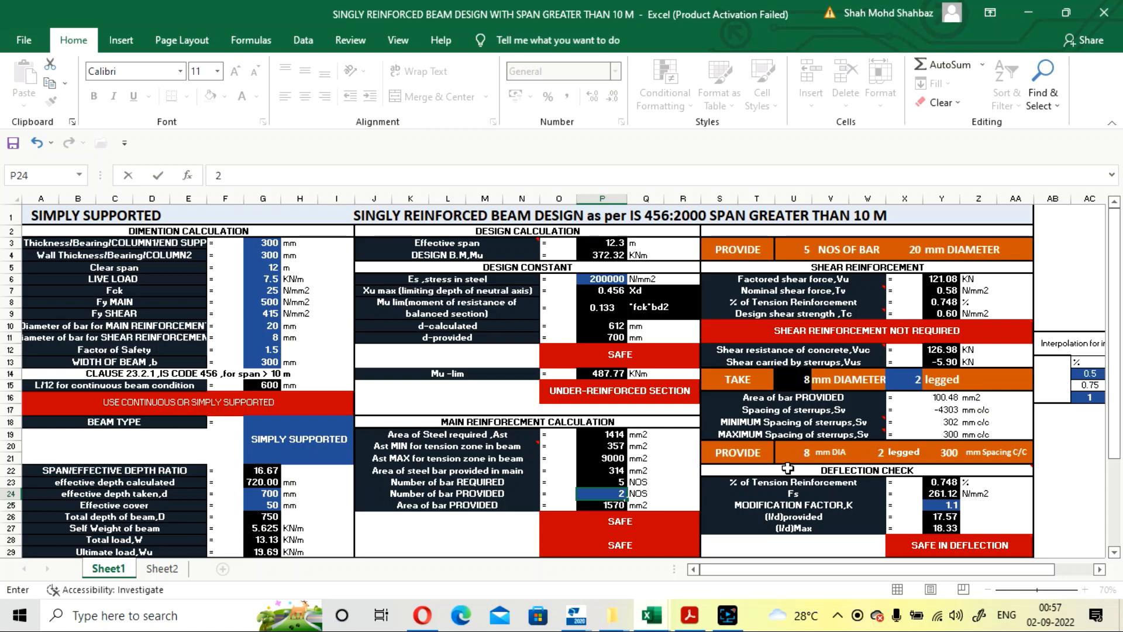
click(674, 496)
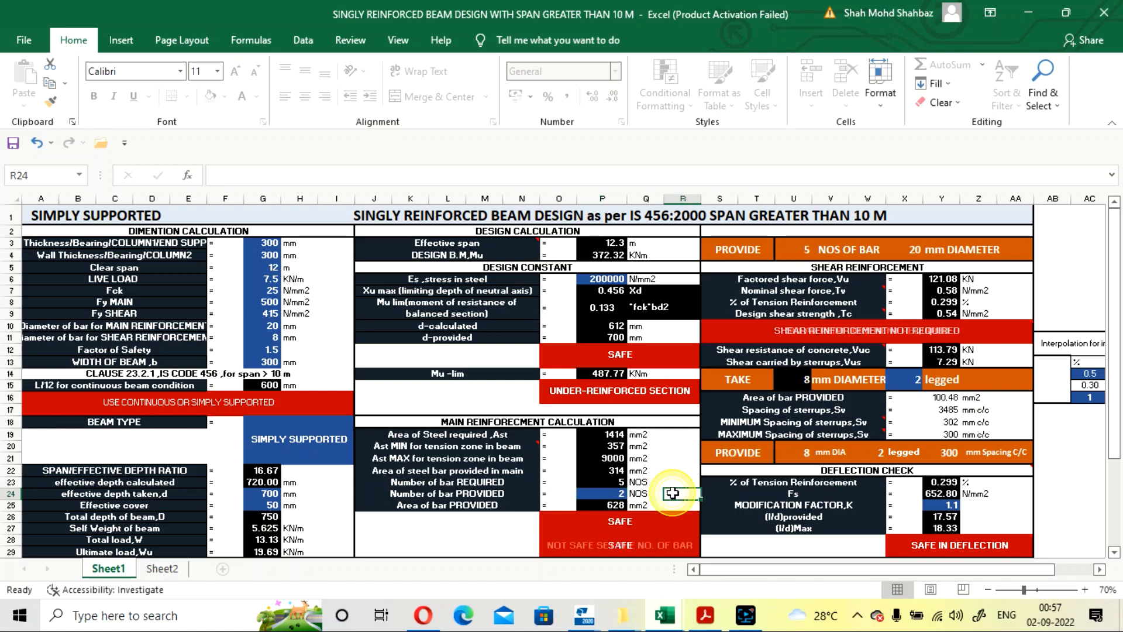
- Try an 8 mm diameter for the main reinforcement bars and undo the change
click(253, 326)
text(8)
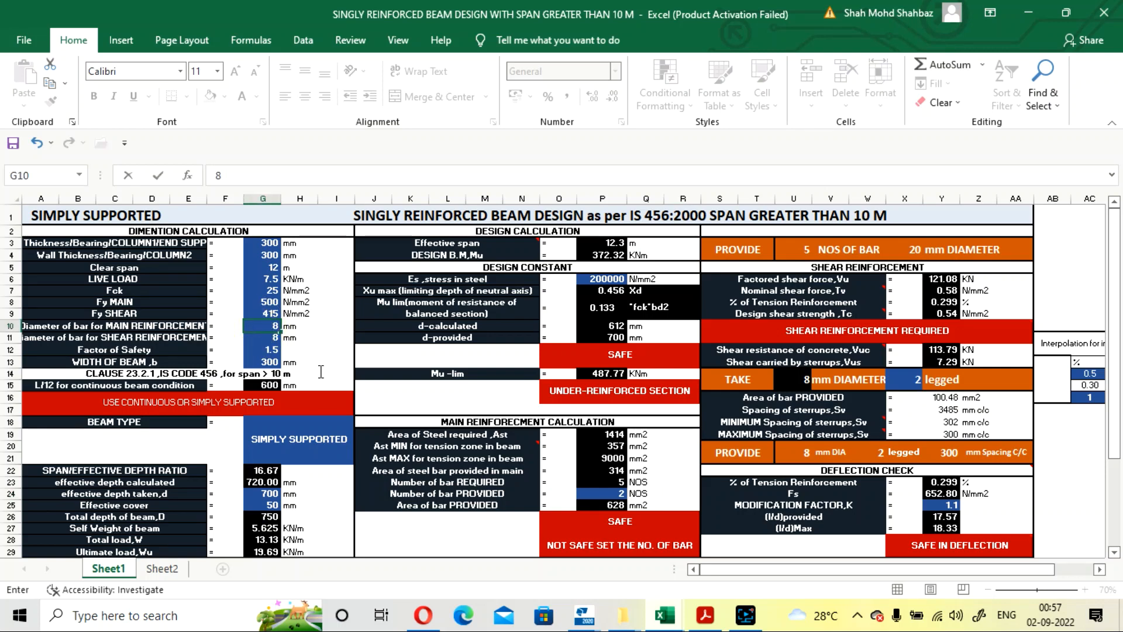
key(Return)
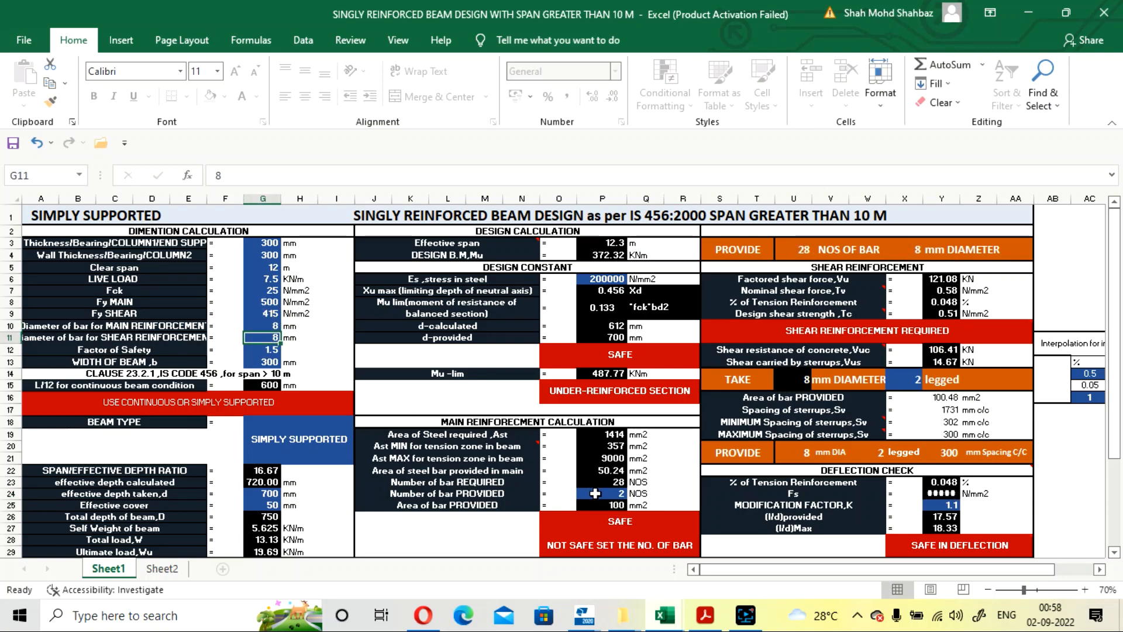
click(595, 493)
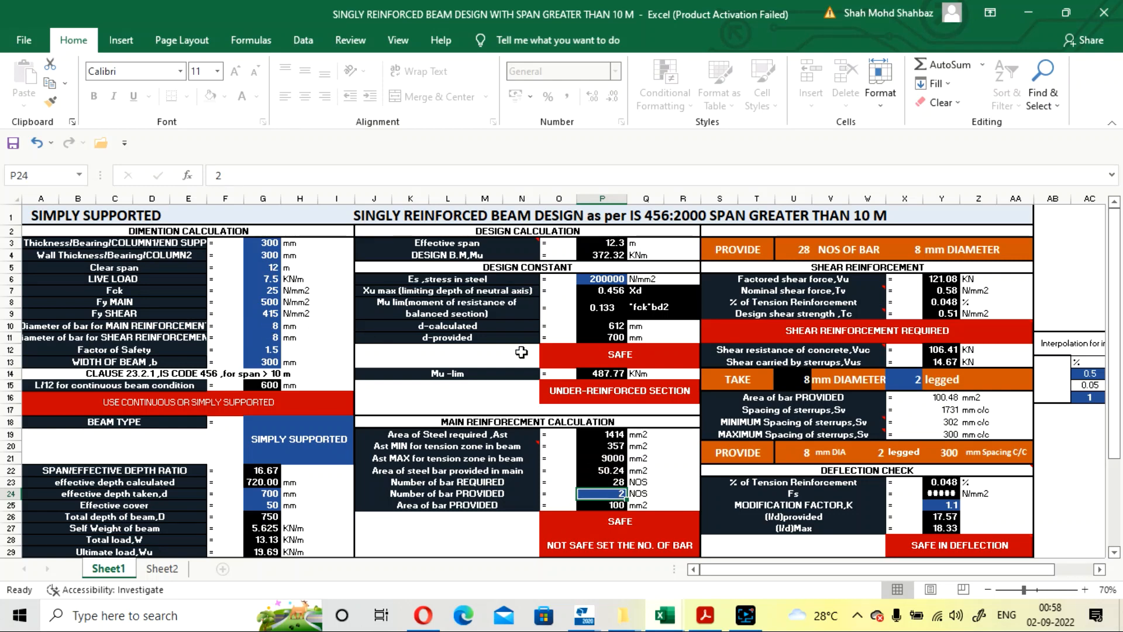
key(ctrl+z)
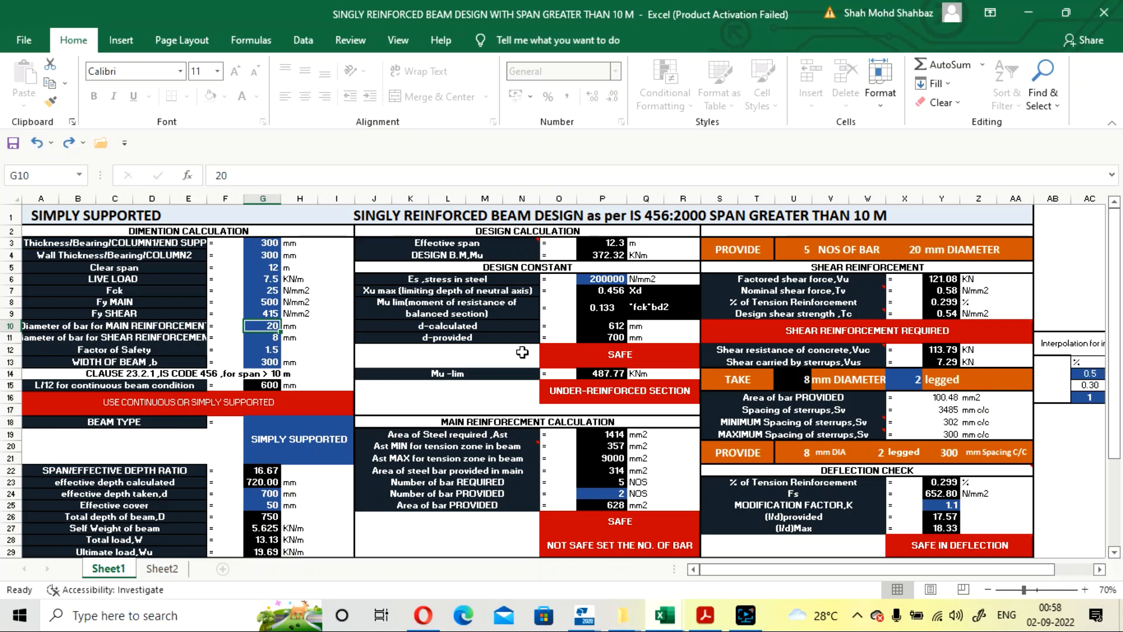
click(603, 494)
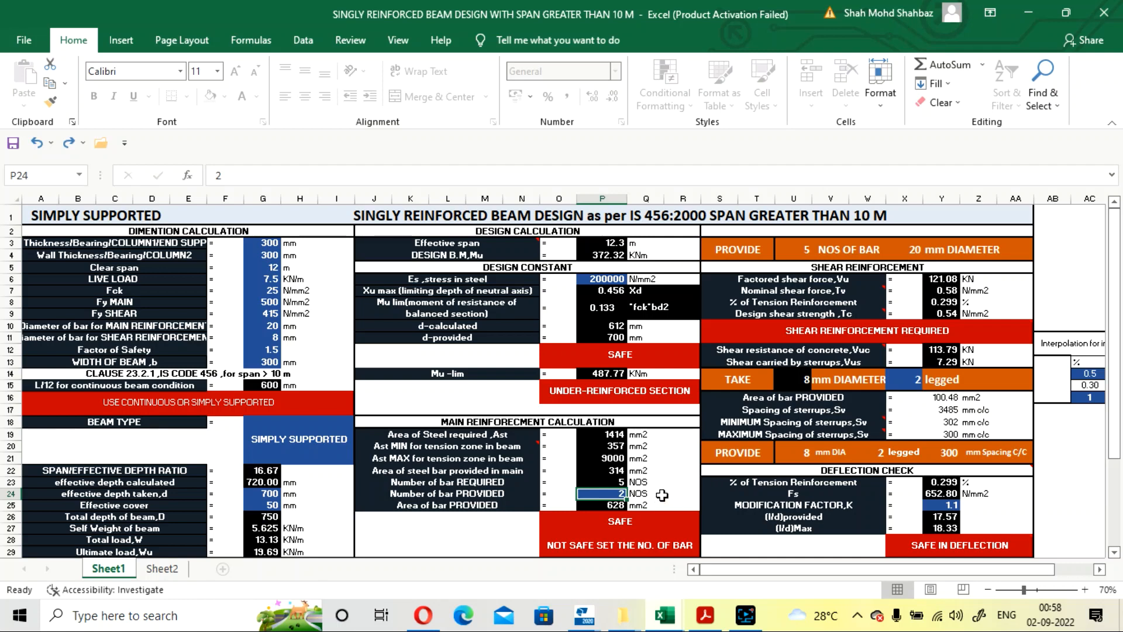
- Compare the reinforcement drawing on Sheet2 with the design sheet values
click(162, 567)
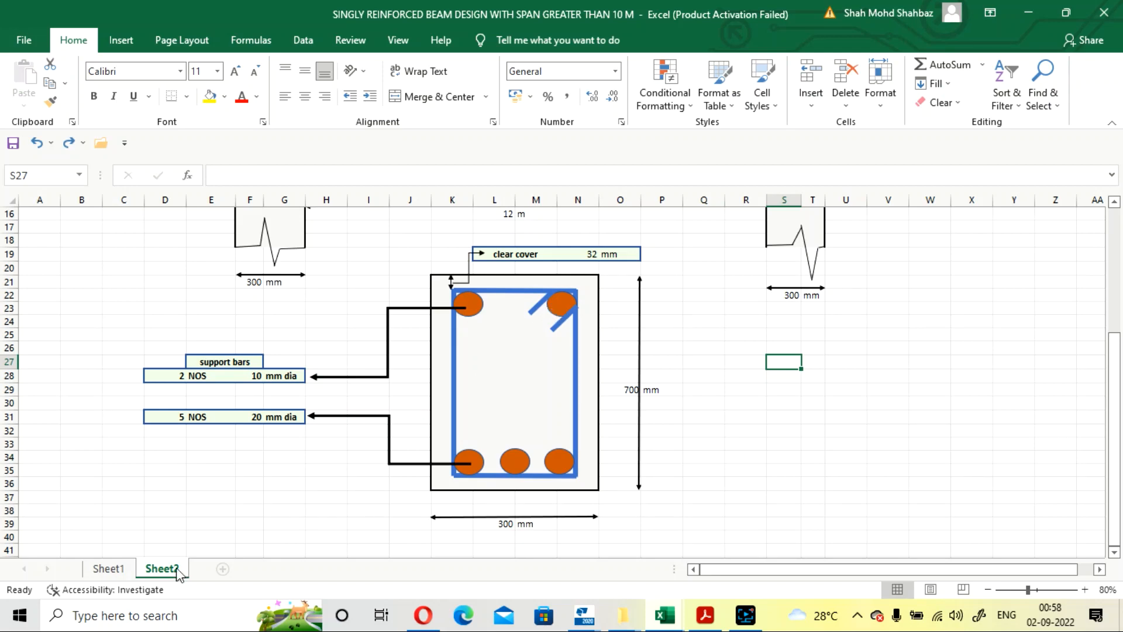
click(109, 568)
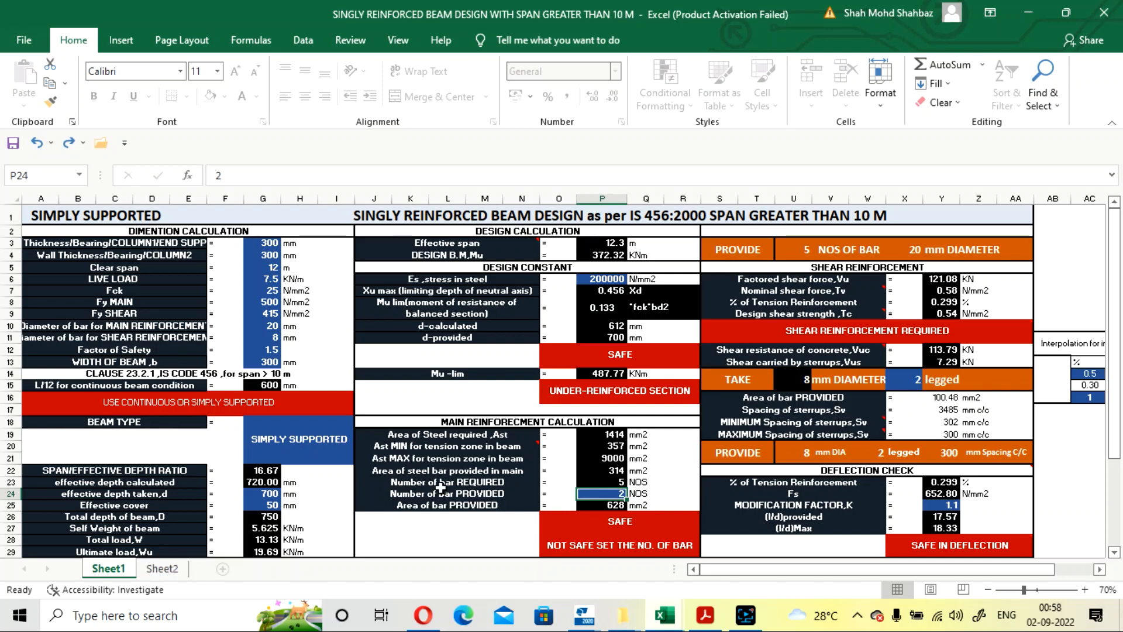
- Try a 12 mm main reinforcement bar diameter, undo it, and reopen the reinforcement drawing
click(257, 326)
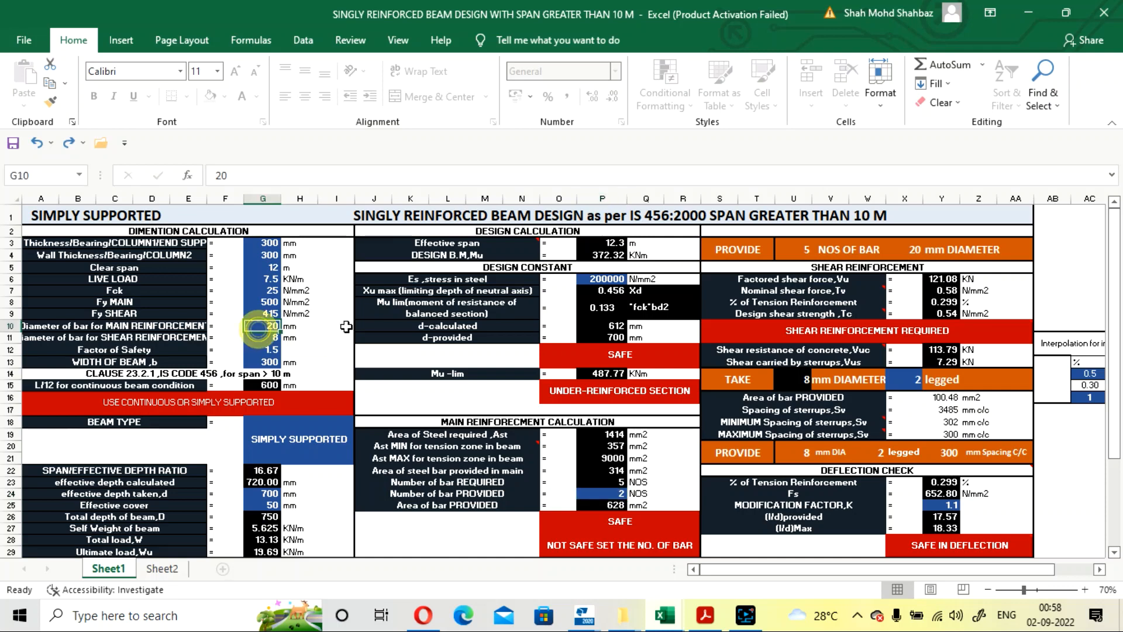
text(12)
key(Return)
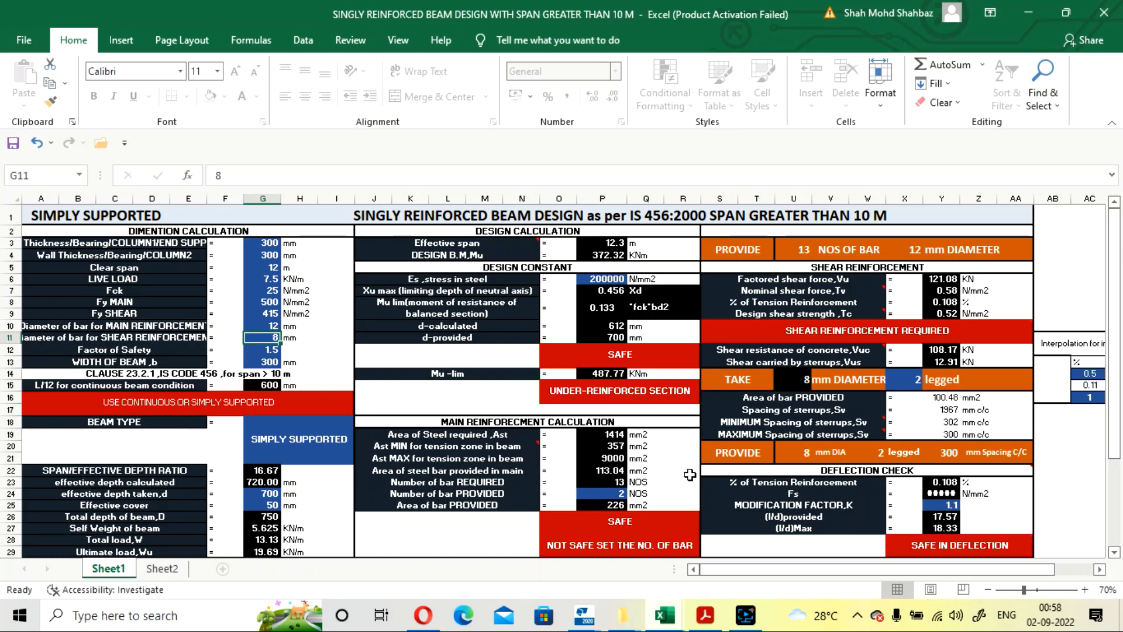
key(ctrl+z)
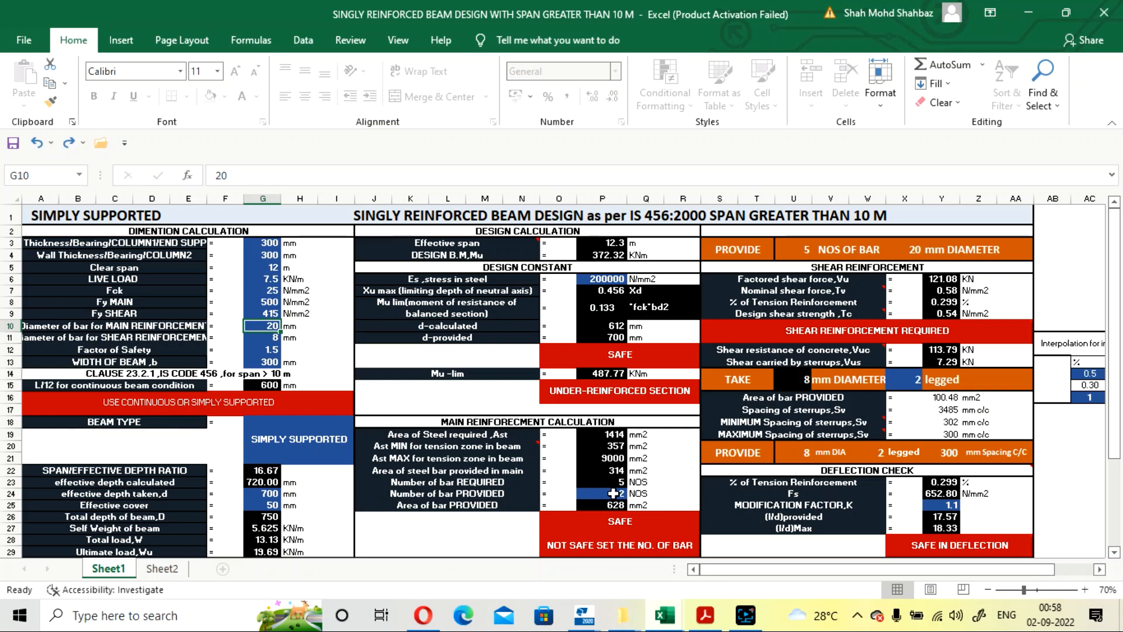
click(168, 569)
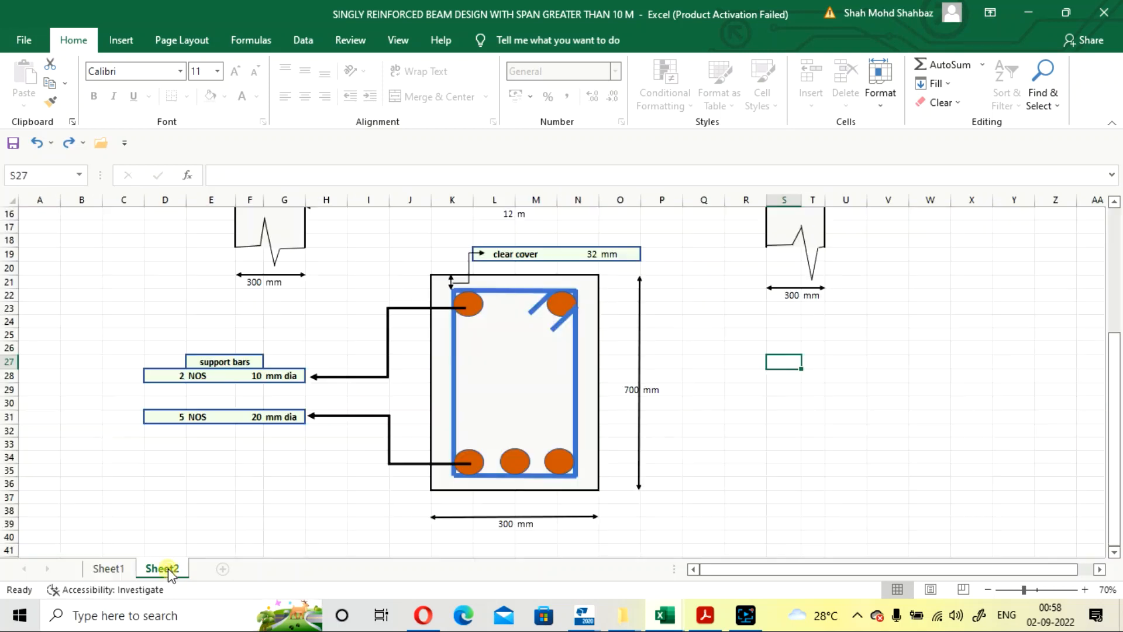
- Set the support bar diameter on the Sheet2 reinforcement drawing to 16 mm
click(744, 430)
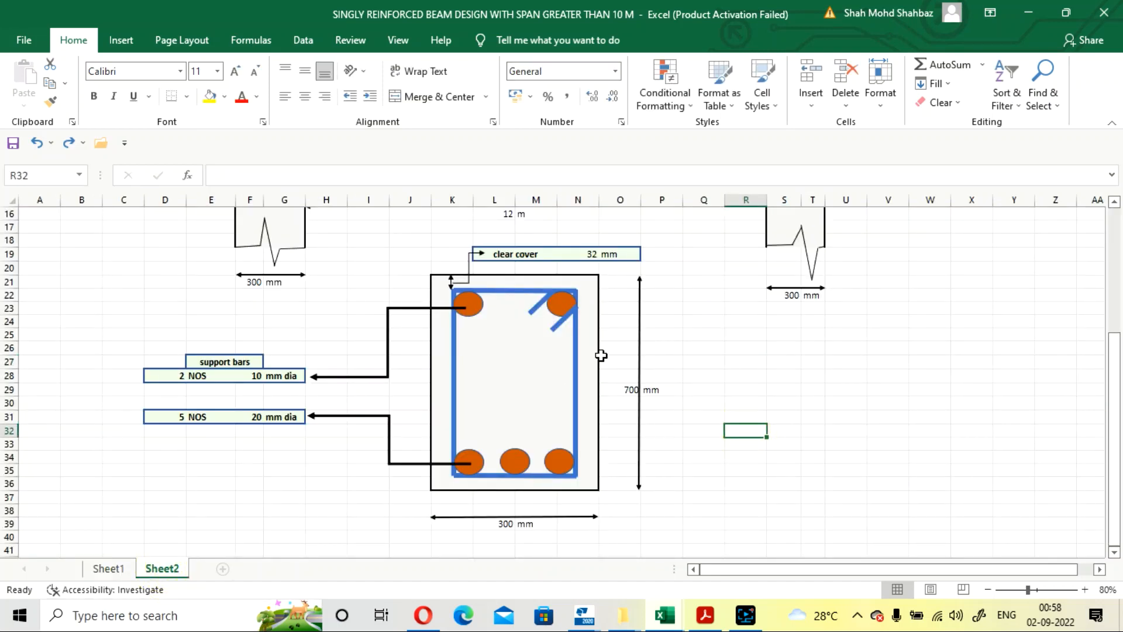
key(Right)
key(Up)
key(Left)
key(Left)
key(Left)
key(Left)
key(Left)
key(Left)
key(Left)
key(Left)
key(Left)
key(Left)
key(Left)
key(Left)
key(Left)
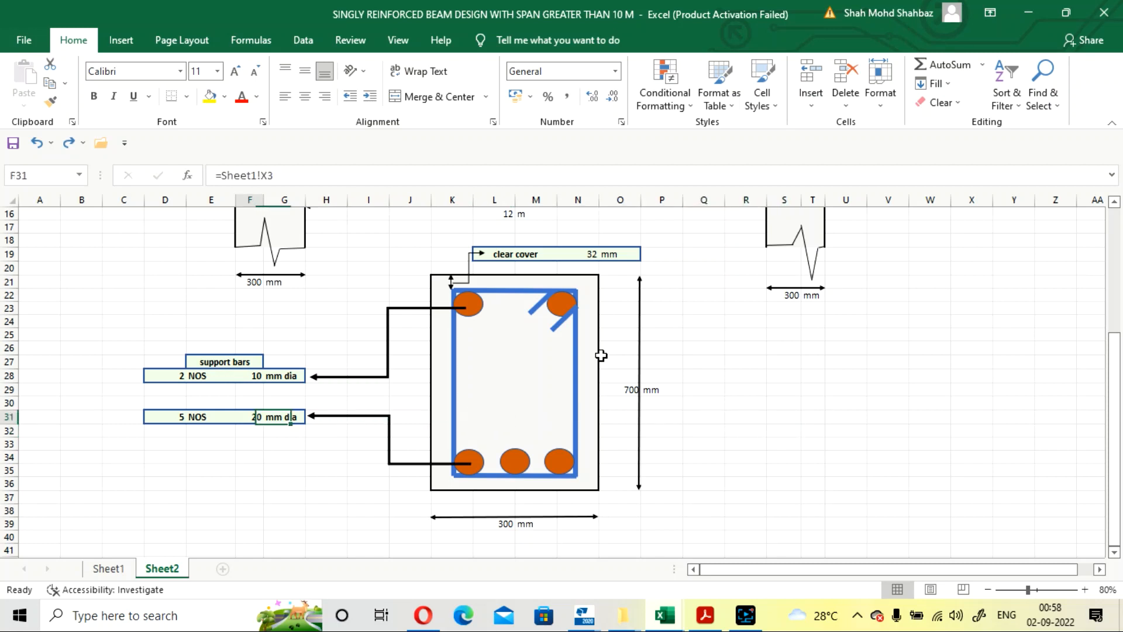
key(Home)
key(Right)
key(Right)
key(Right)
key(Right)
key(Right)
key(Up)
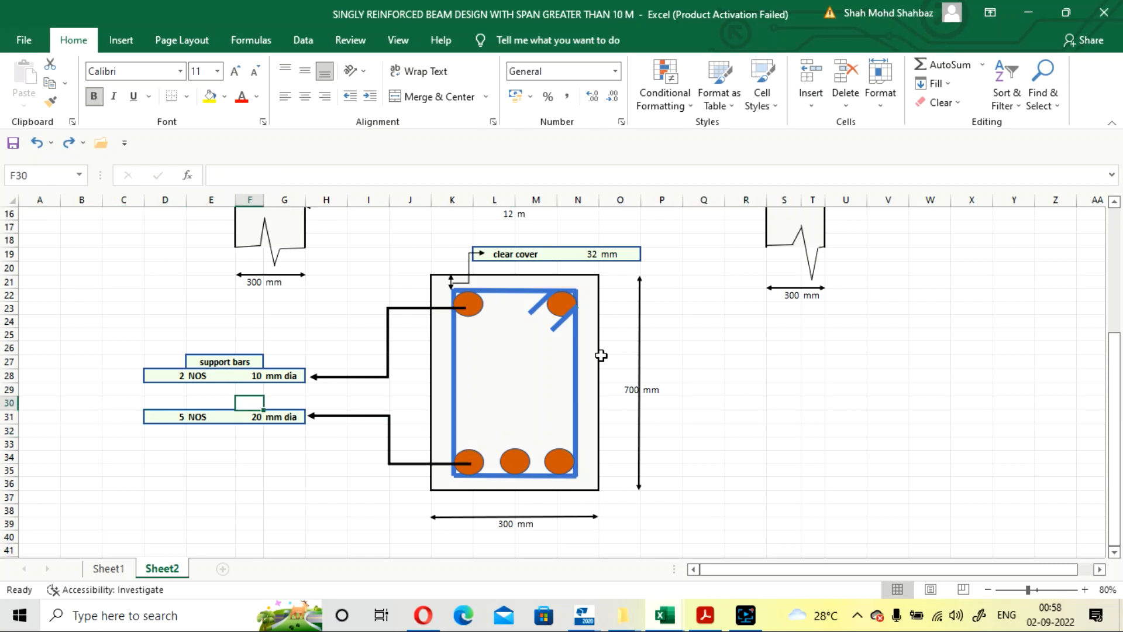
key(Up)
key(Up)
text(16)
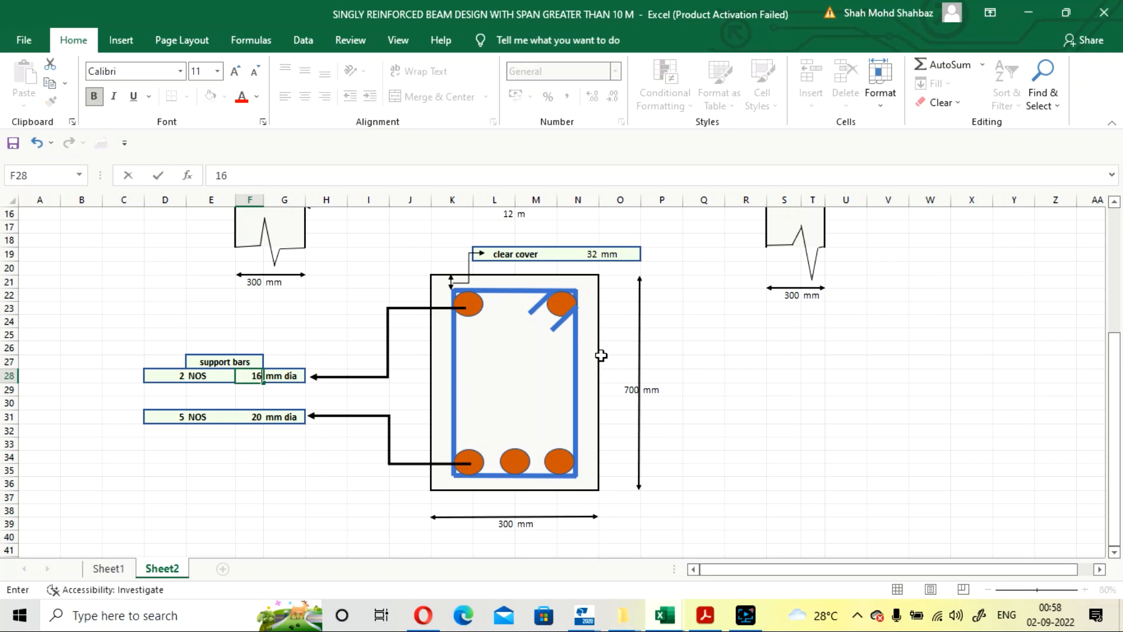
key(Return)
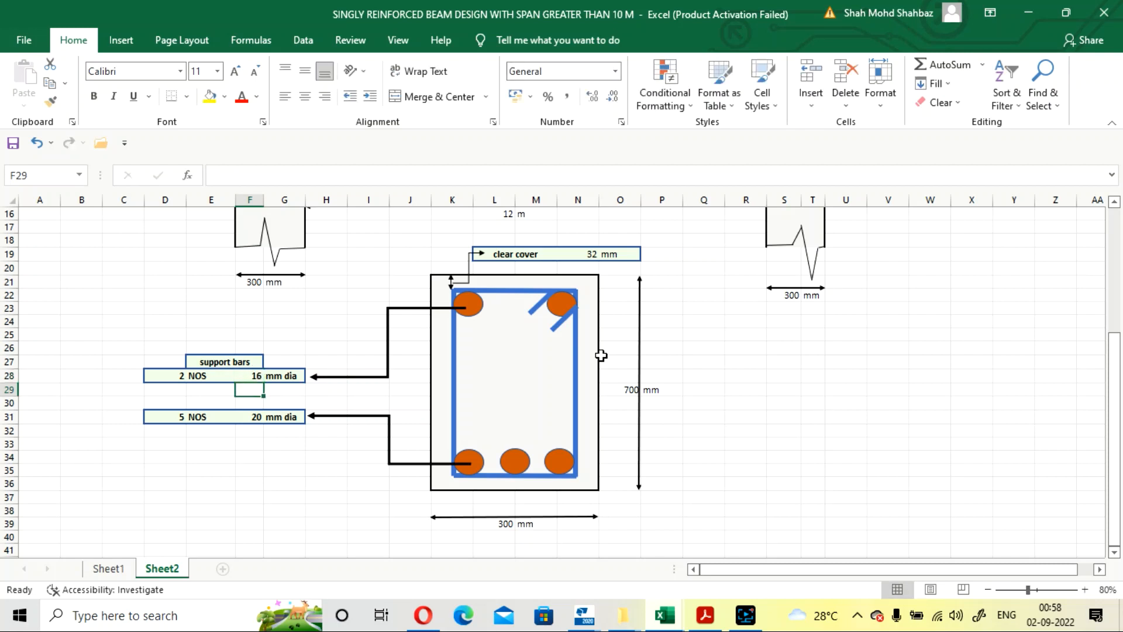
key(Up)
text(1)
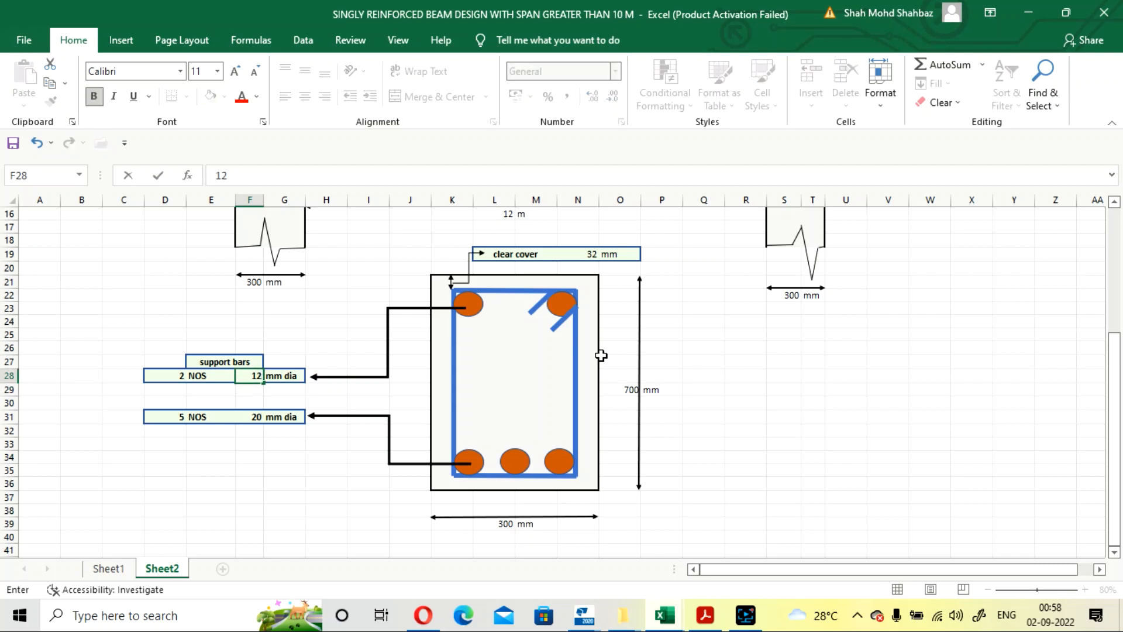
text(6)
key(Return)
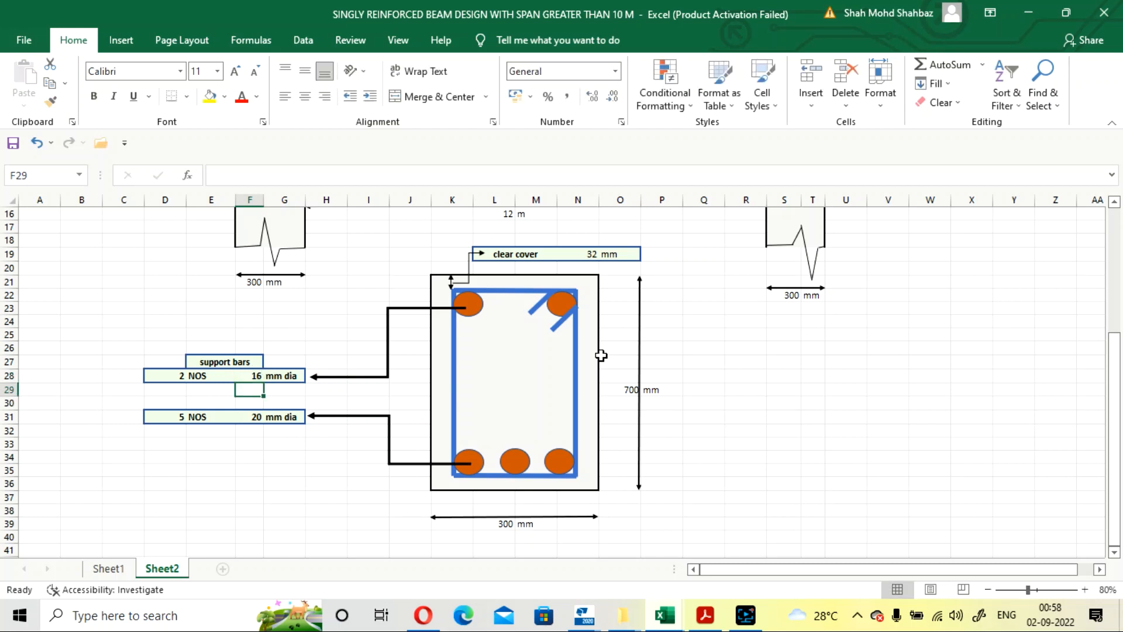
- Inspect the main bar diameter link and compare the reinforcement drawing with the design sheet
click(253, 417)
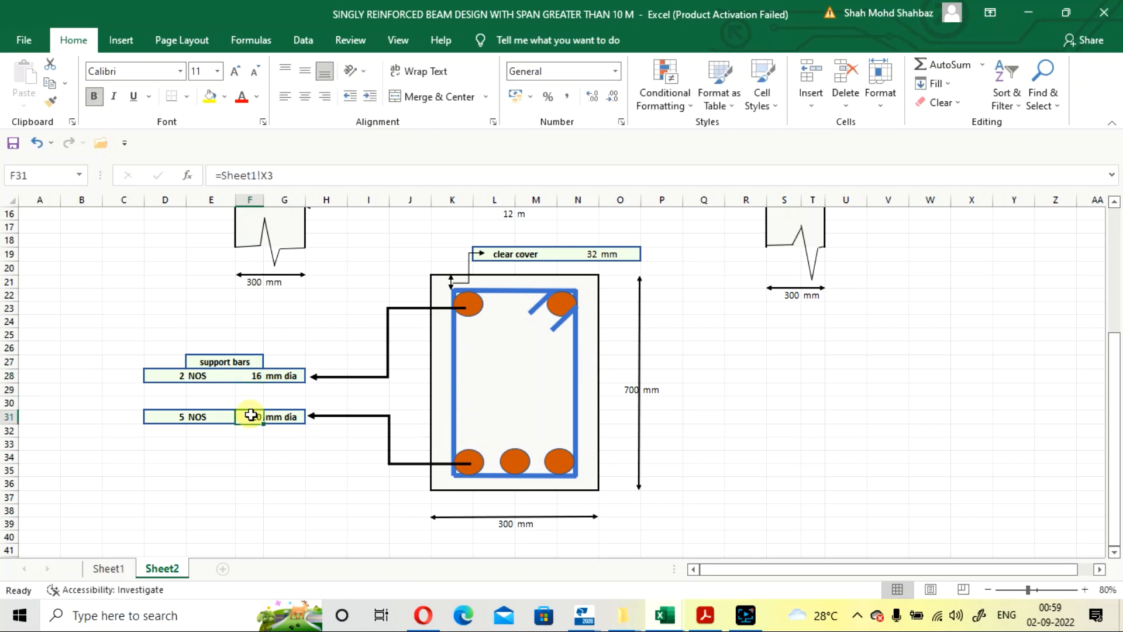
click(298, 470)
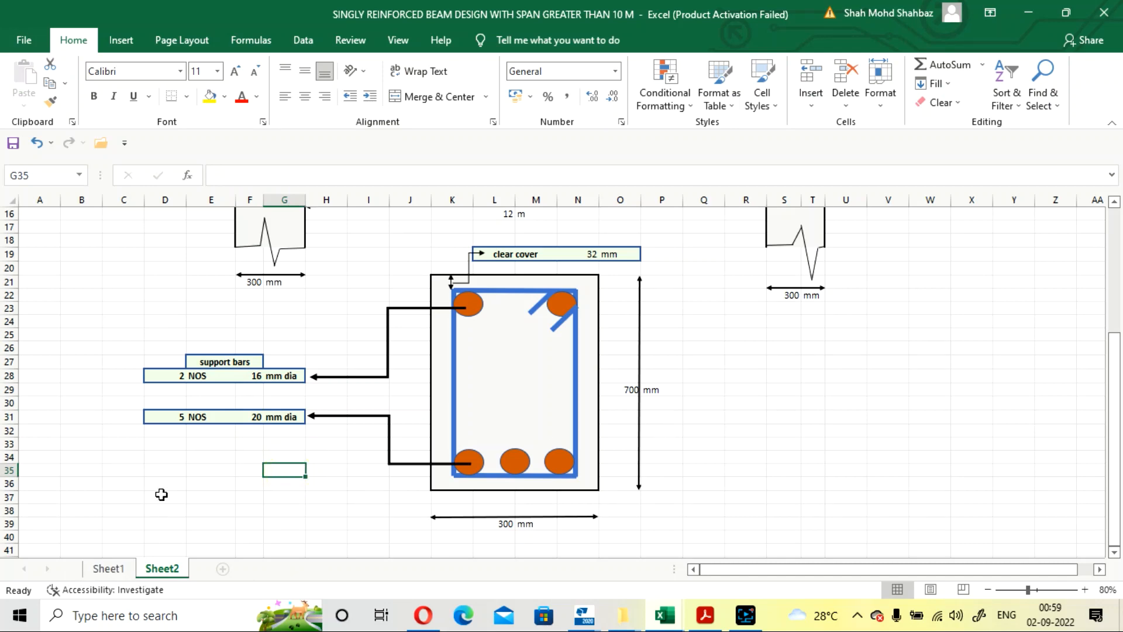
click(111, 568)
click(162, 568)
scroll(230, 472, up, 1)
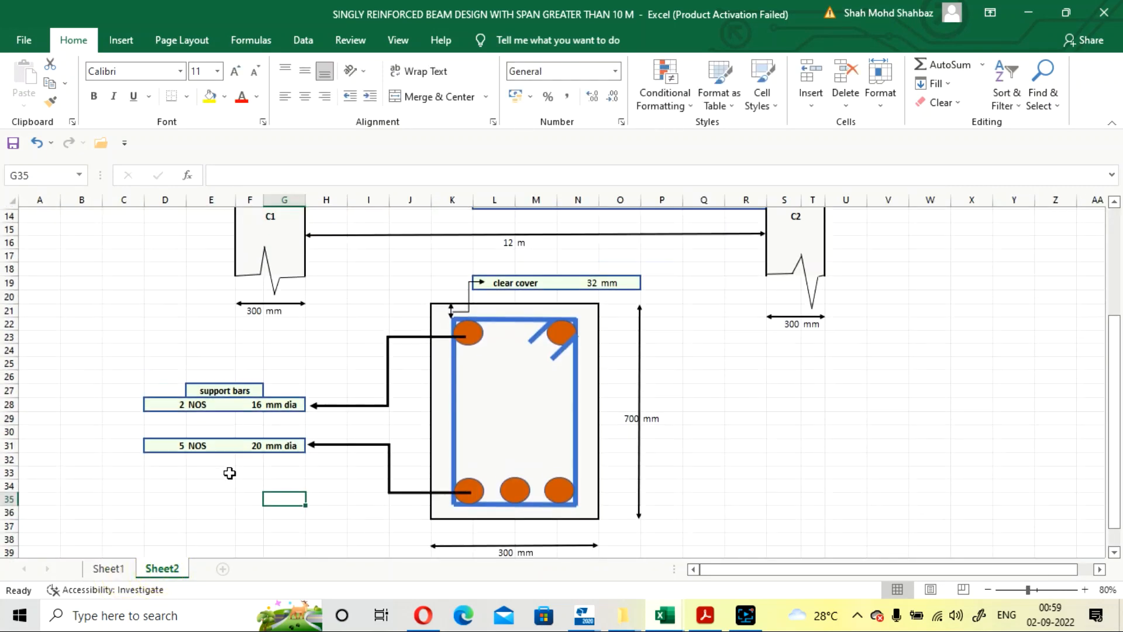
scroll(229, 473, up, 1)
scroll(484, 418, up, 3)
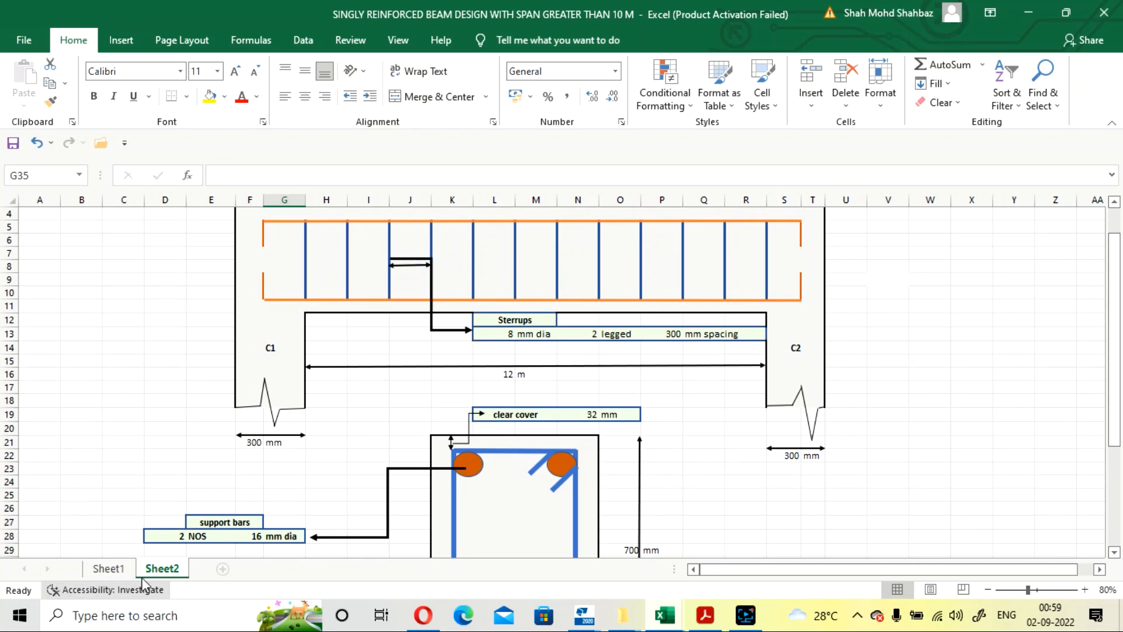
click(109, 568)
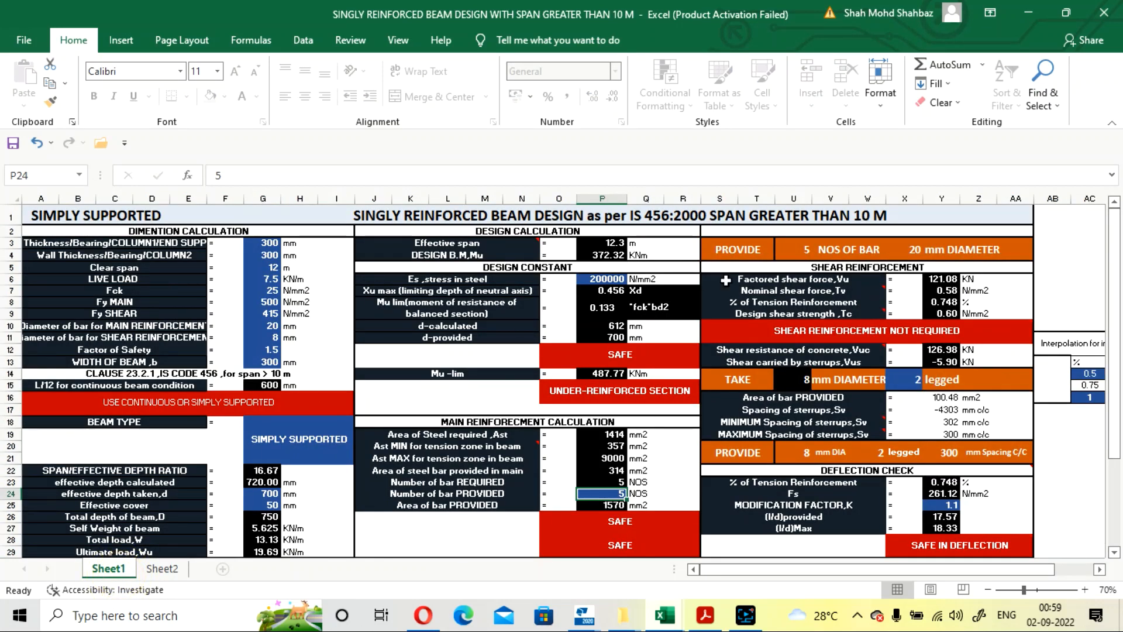
scroll(814, 314, down, 1)
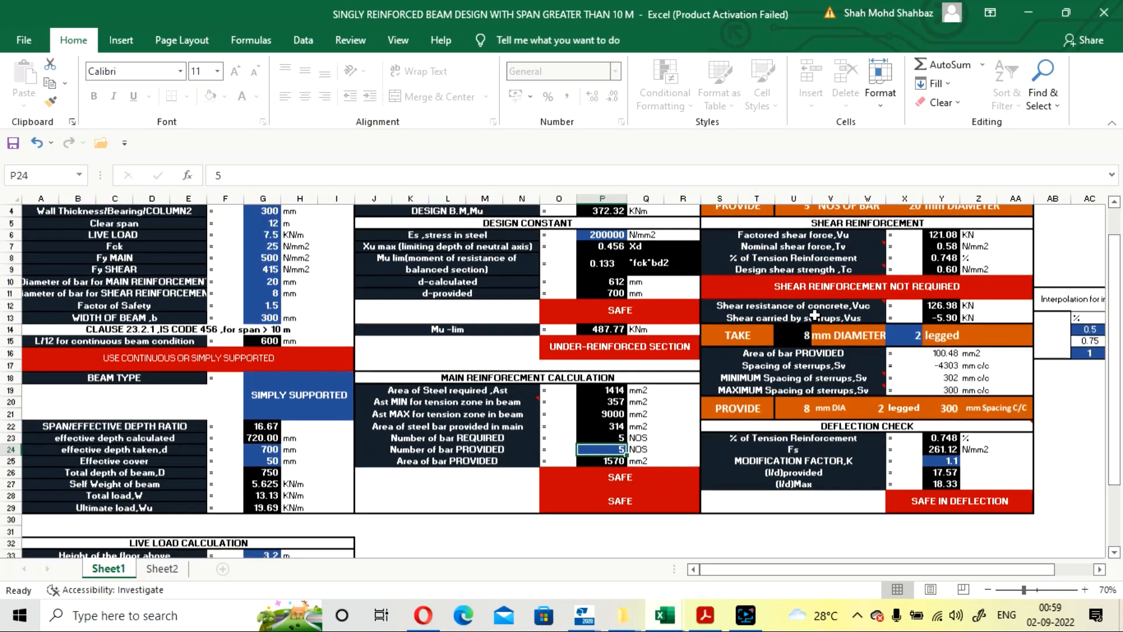
scroll(814, 315, up, 1)
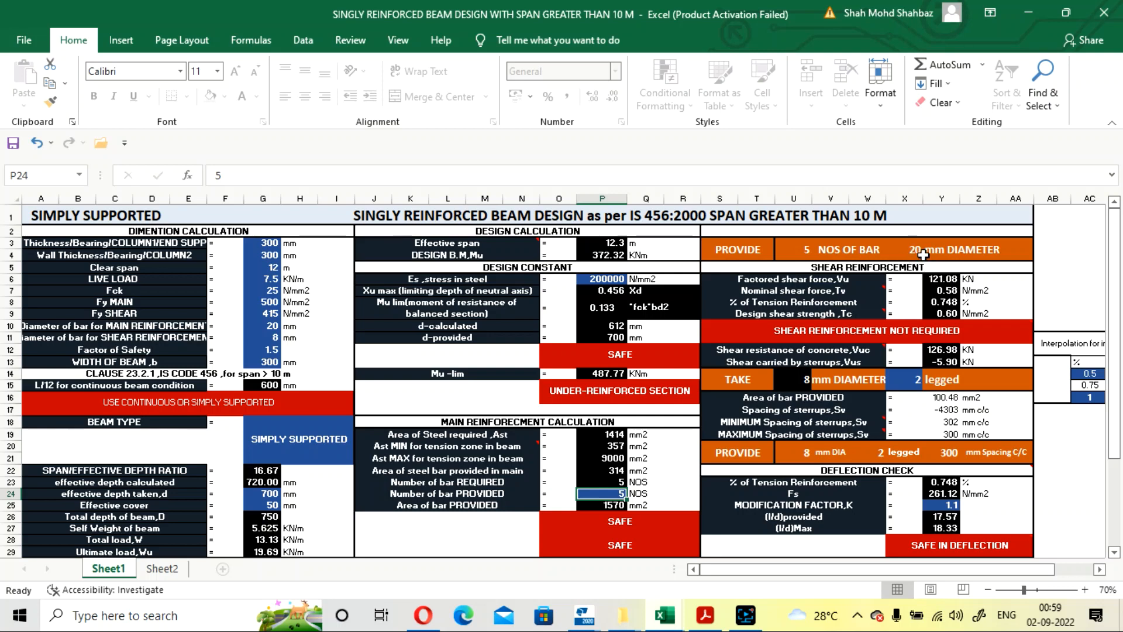
scroll(923, 253, down, 1)
scroll(848, 292, up, 1)
mouse_move(822, 278)
- Try 4-legged stirrups for the shear reinforcement and undo the change
click(917, 383)
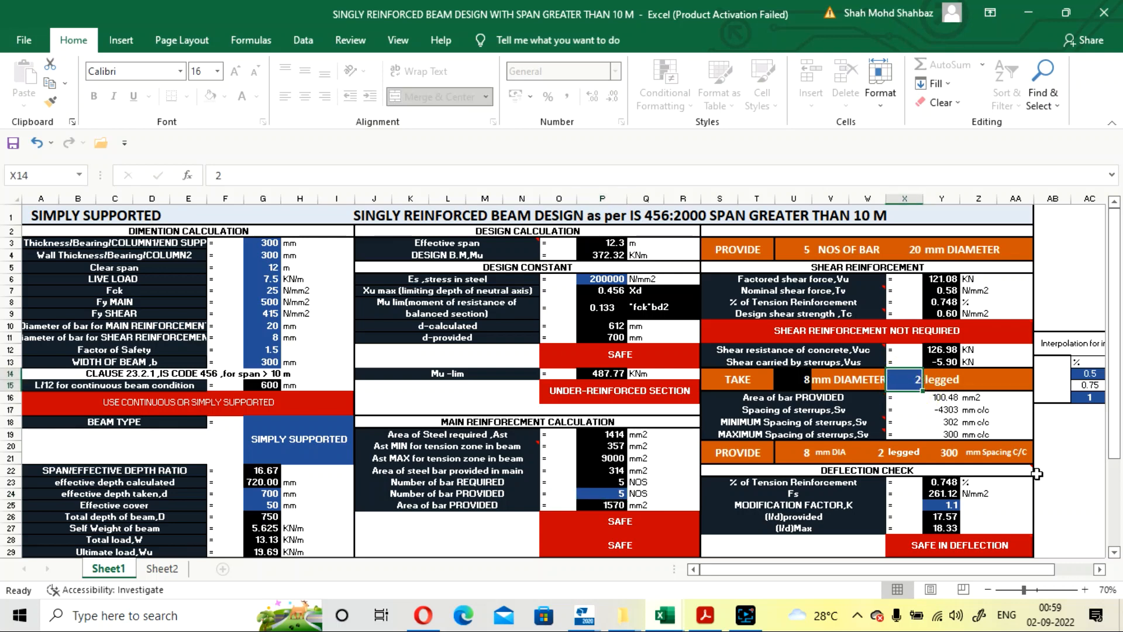
text(4)
key(Return)
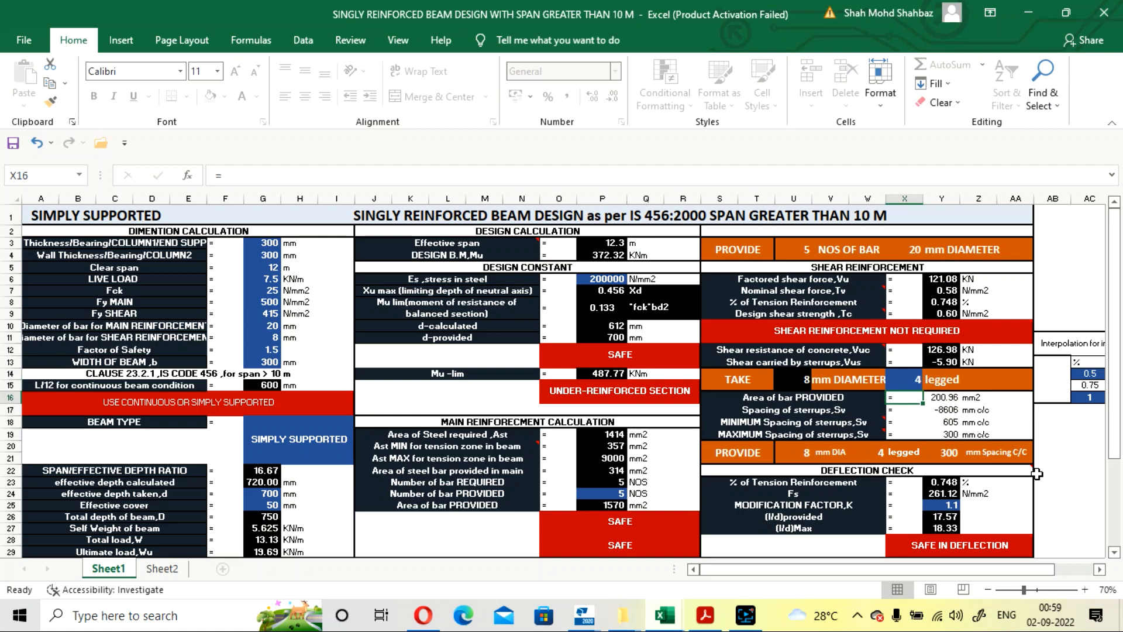
key(ctrl+z)
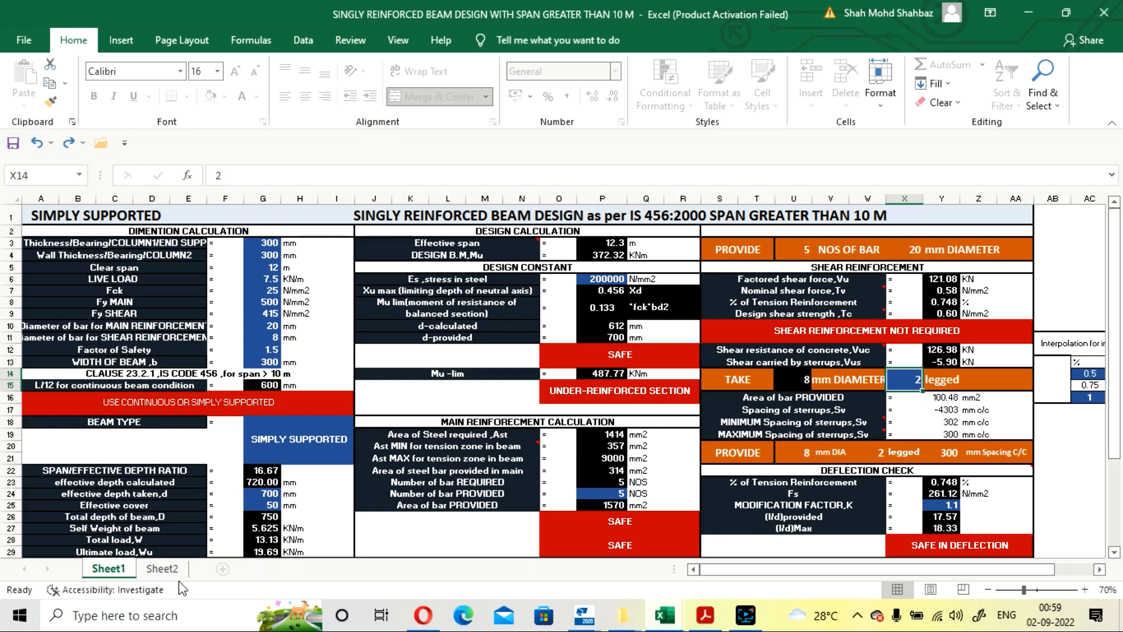
- Review the drawing and step through the stirrup provision cells and formulas in the shear reinforcement section
click(162, 568)
scroll(491, 492, down, 3)
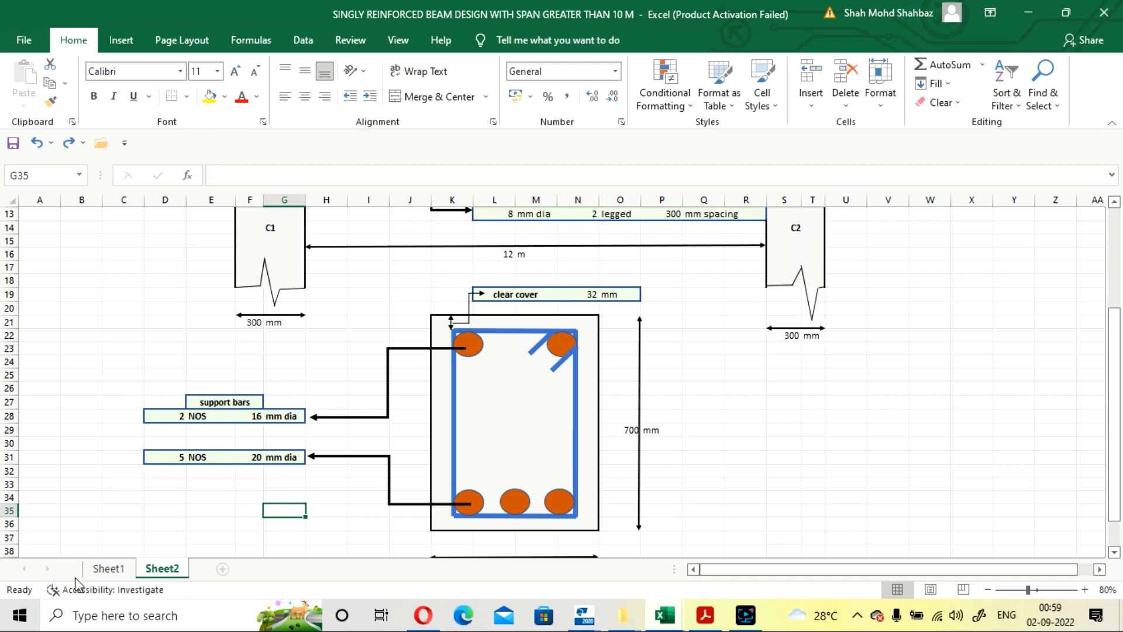
click(108, 568)
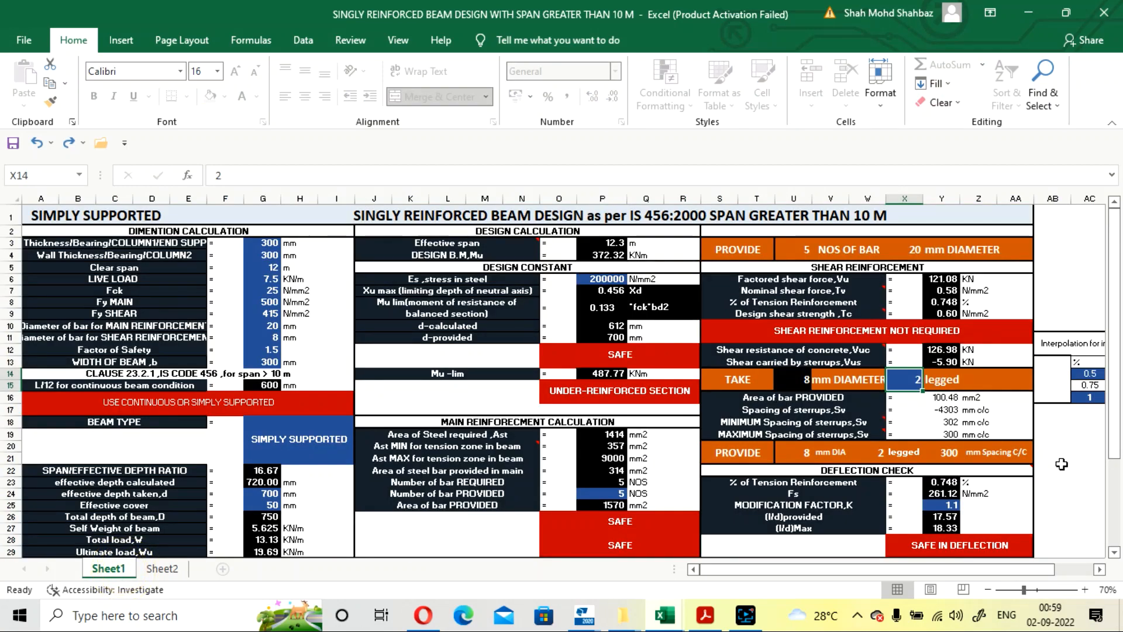
click(1063, 462)
key(Left)
key(Up)
key(Up)
key(Up)
key(Up)
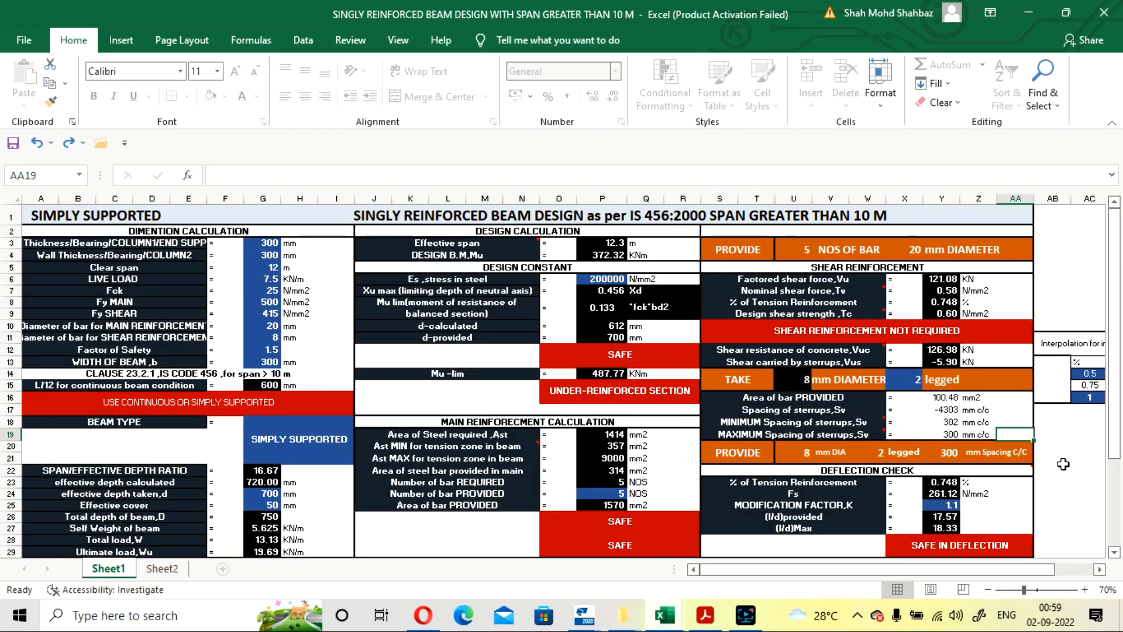
key(Left)
key(Left)
key(Up)
key(Left)
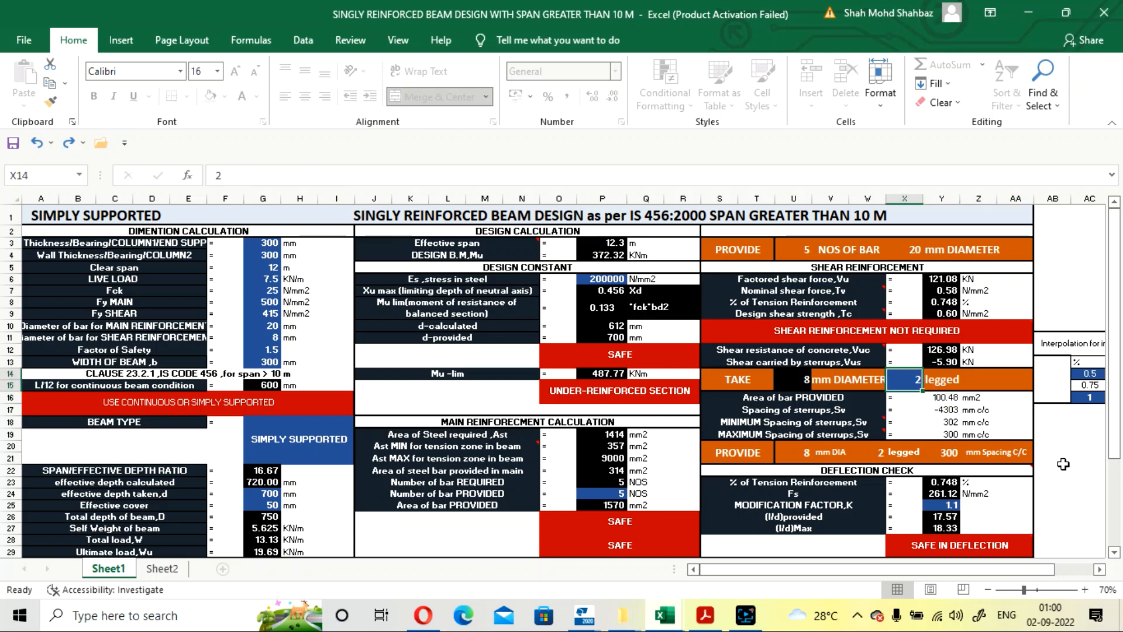
key(Down)
key(Down)
key(Down)
key(Up)
key(Up)
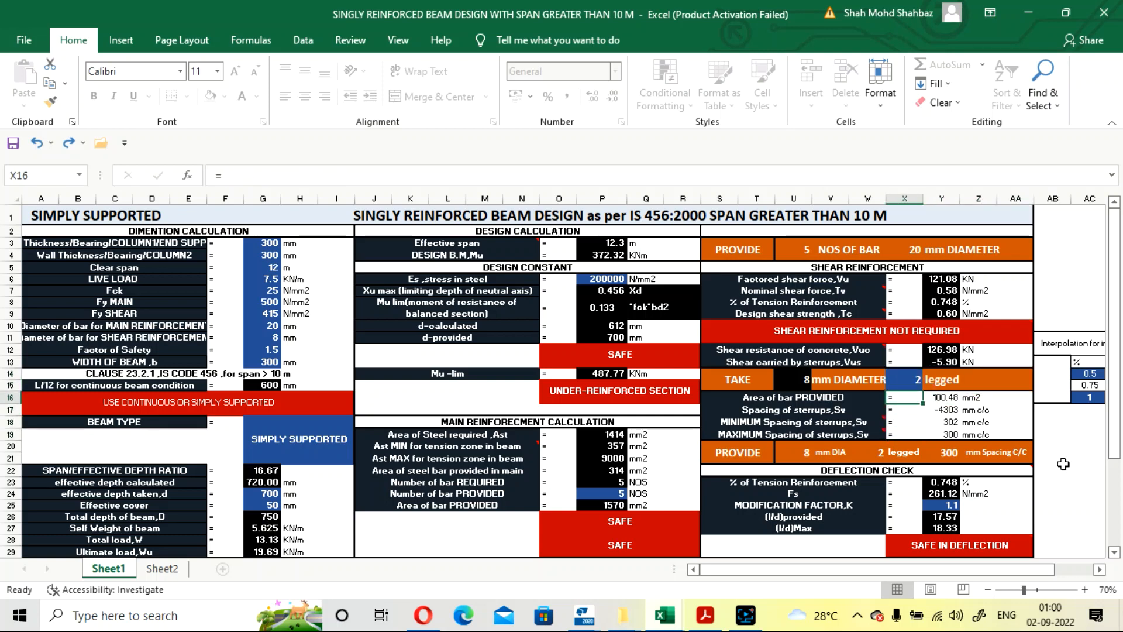
key(Right)
key(Down)
key(Down)
key(Down)
key(Left)
key(Down)
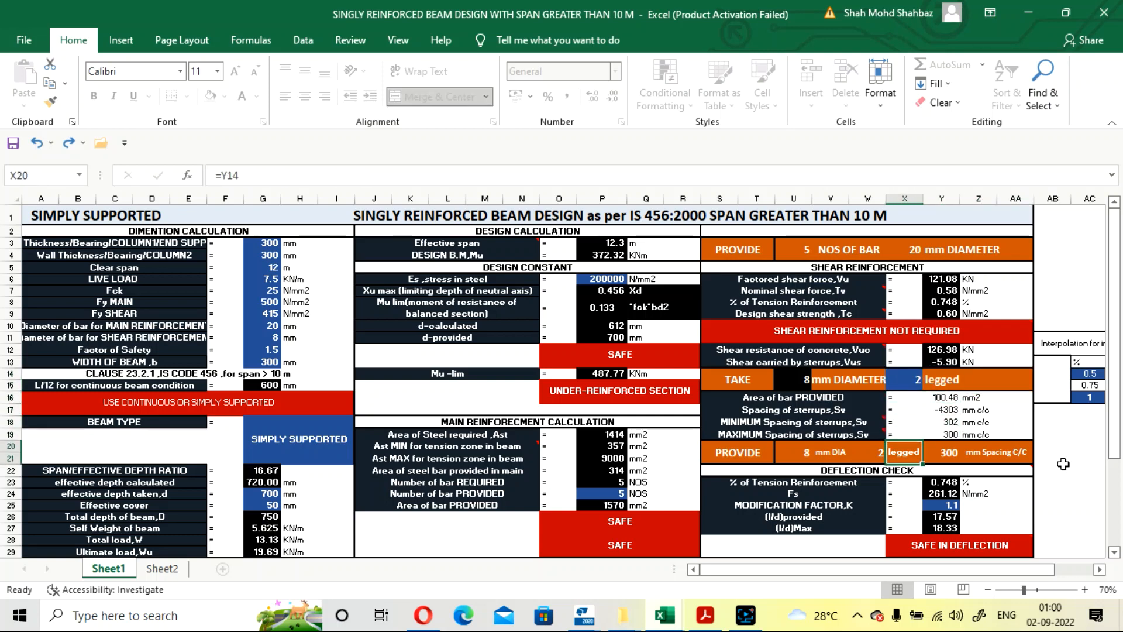
key(Left)
key(Left)
key(Left)
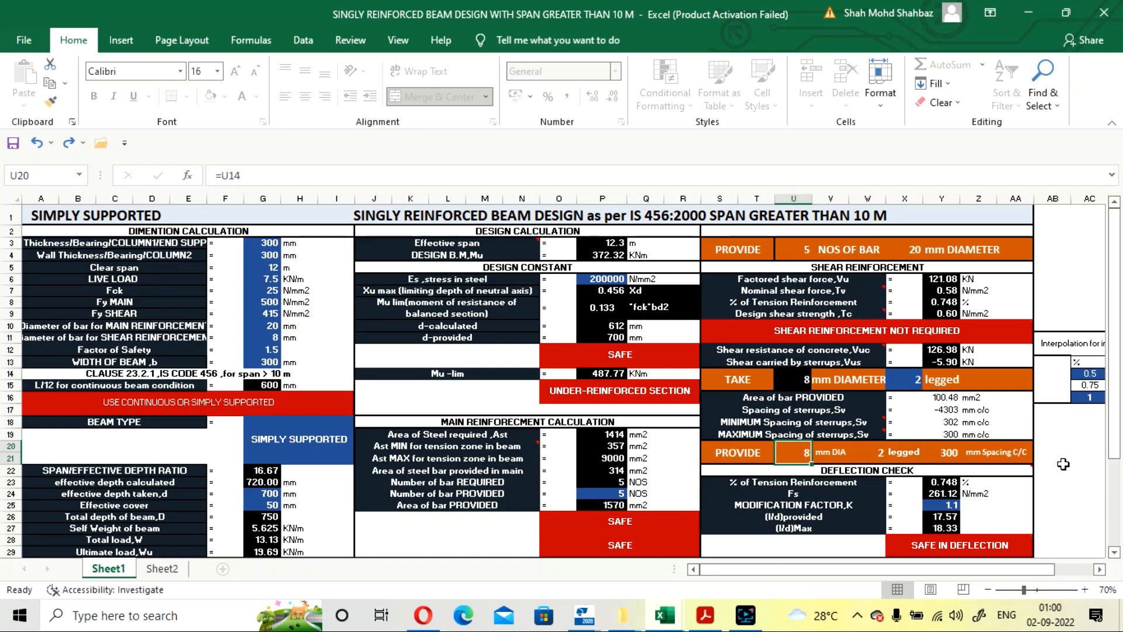
key(Left)
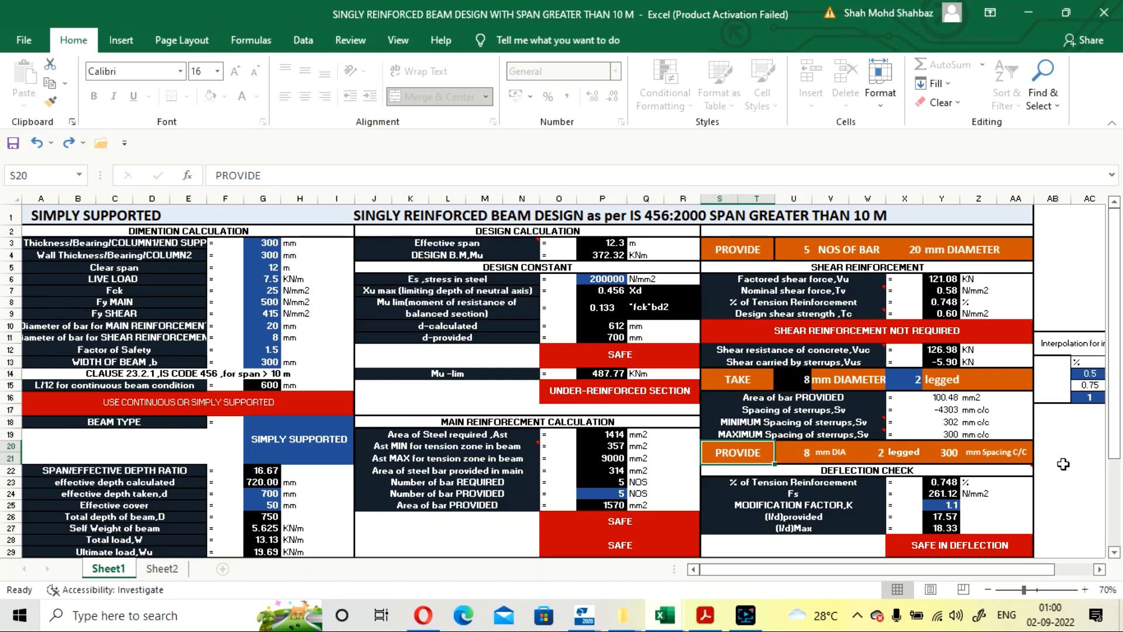
key(Right)
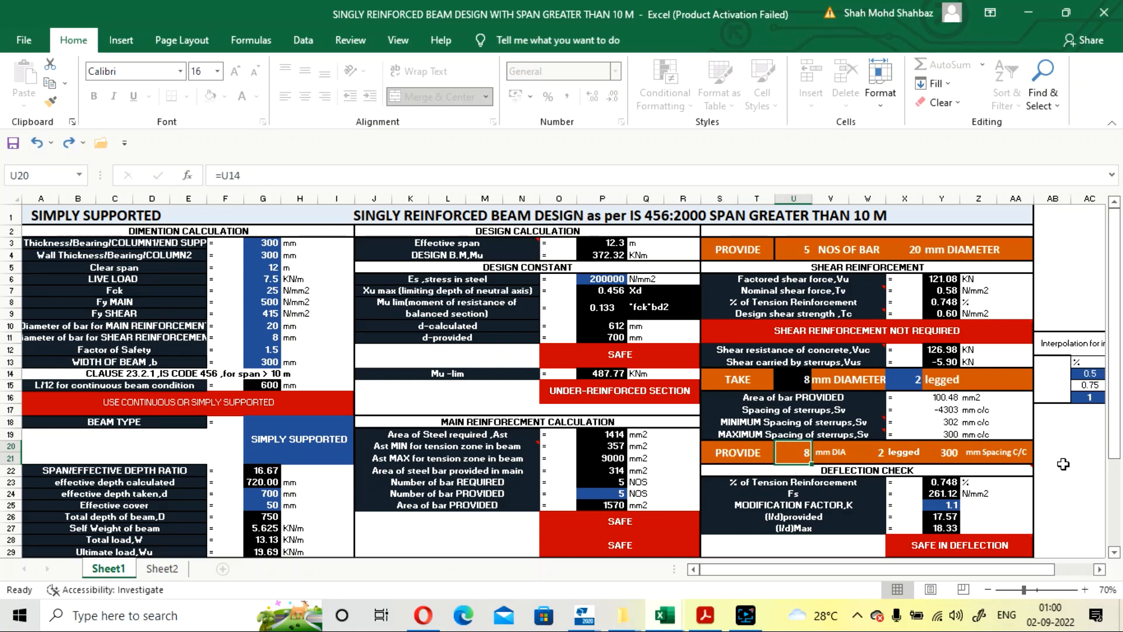
key(Right)
key(Right)
key(Right)
key(Right)
key(Right)
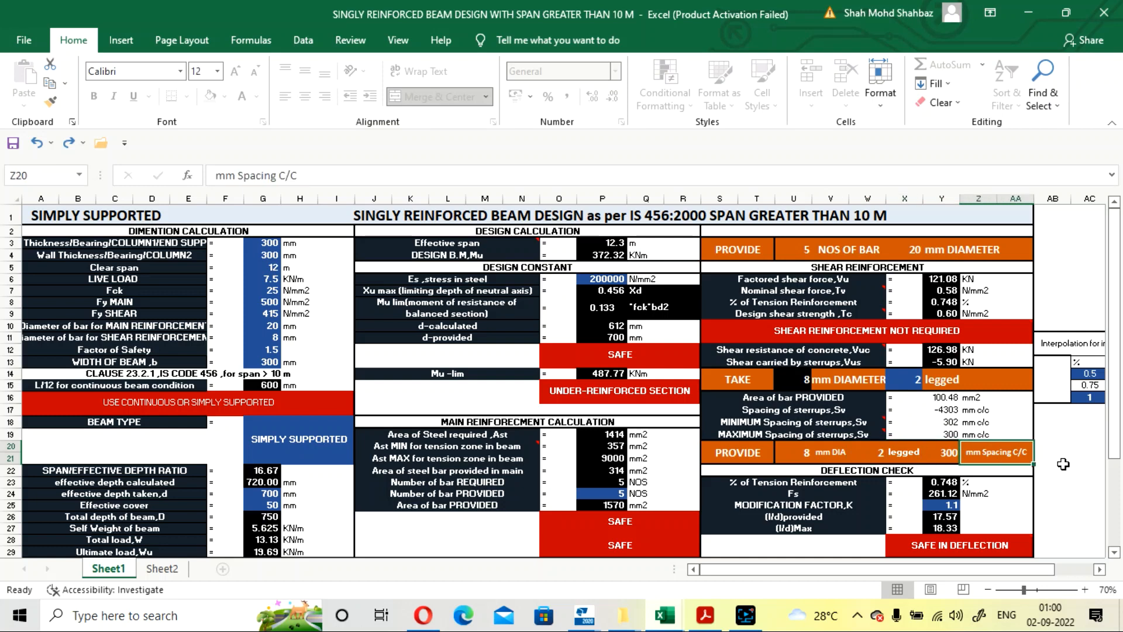
key(Down)
key(Down)
key(Down)
key(Down)
key(Down)
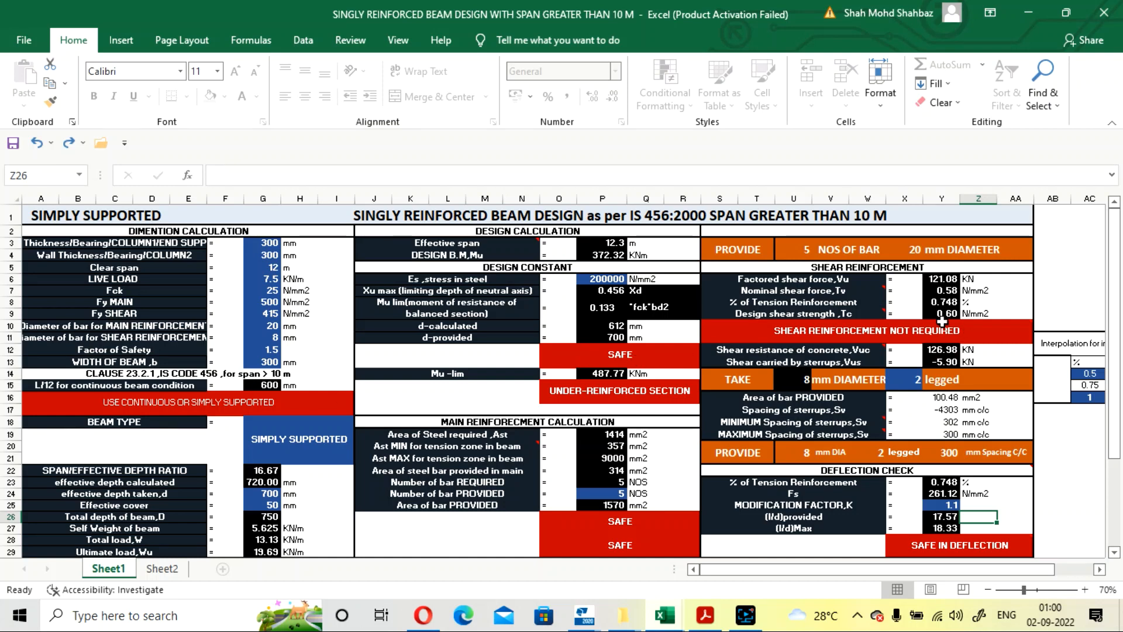
- Examine the under-reinforced section check formula and scroll through the design results
scroll(740, 399, down, 1)
scroll(684, 439, up, 1)
scroll(630, 477, down, 1)
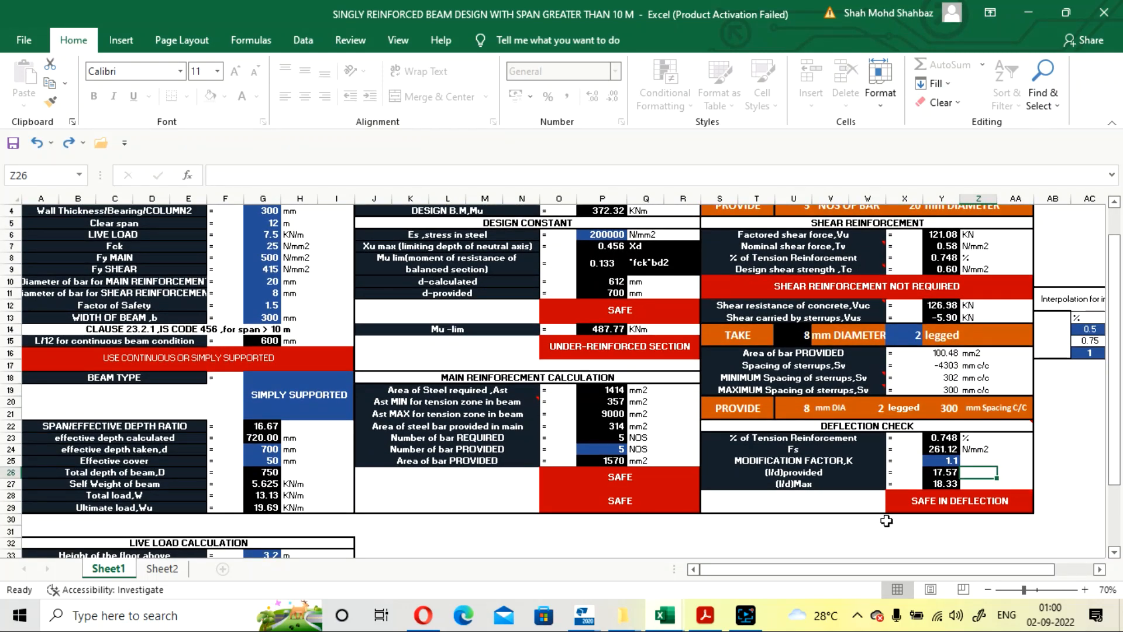
scroll(912, 485, up, 1)
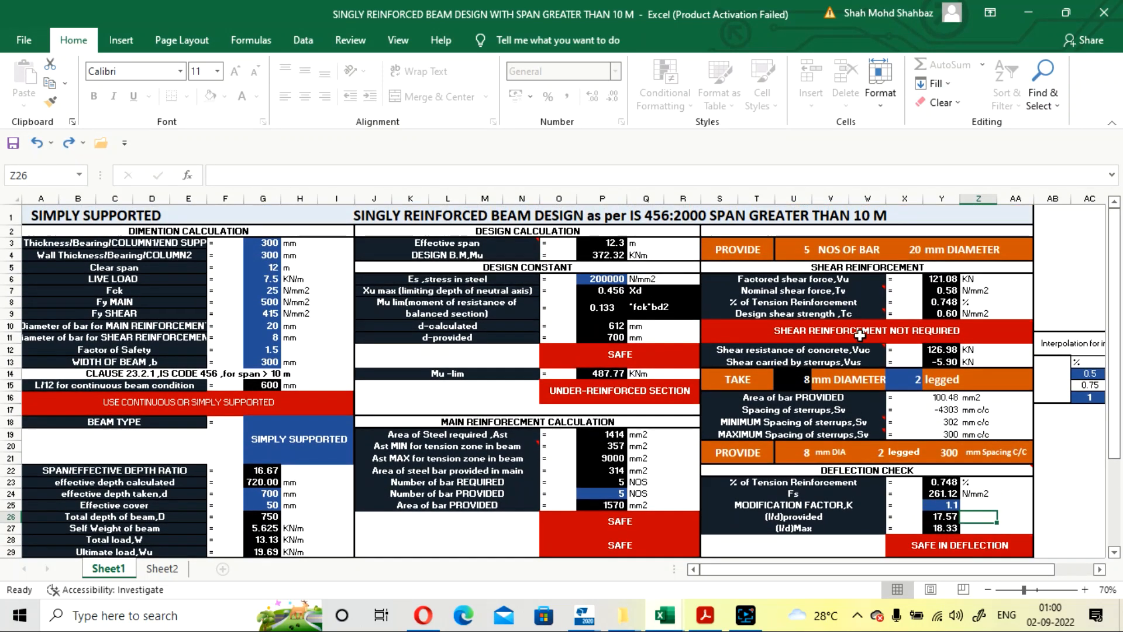
click(588, 396)
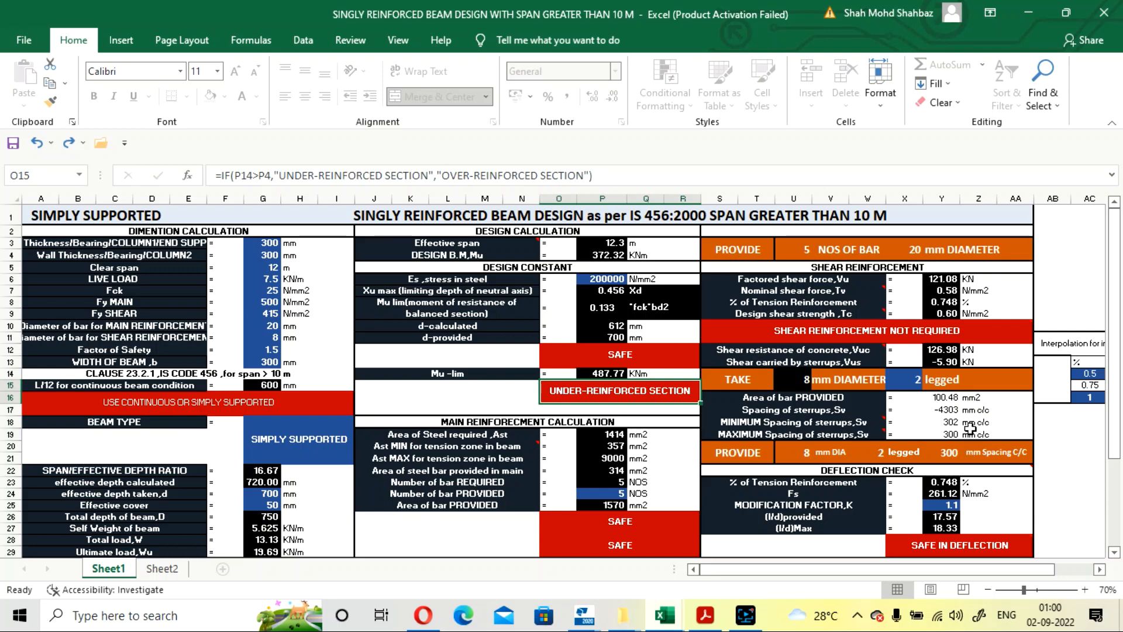
click(1059, 433)
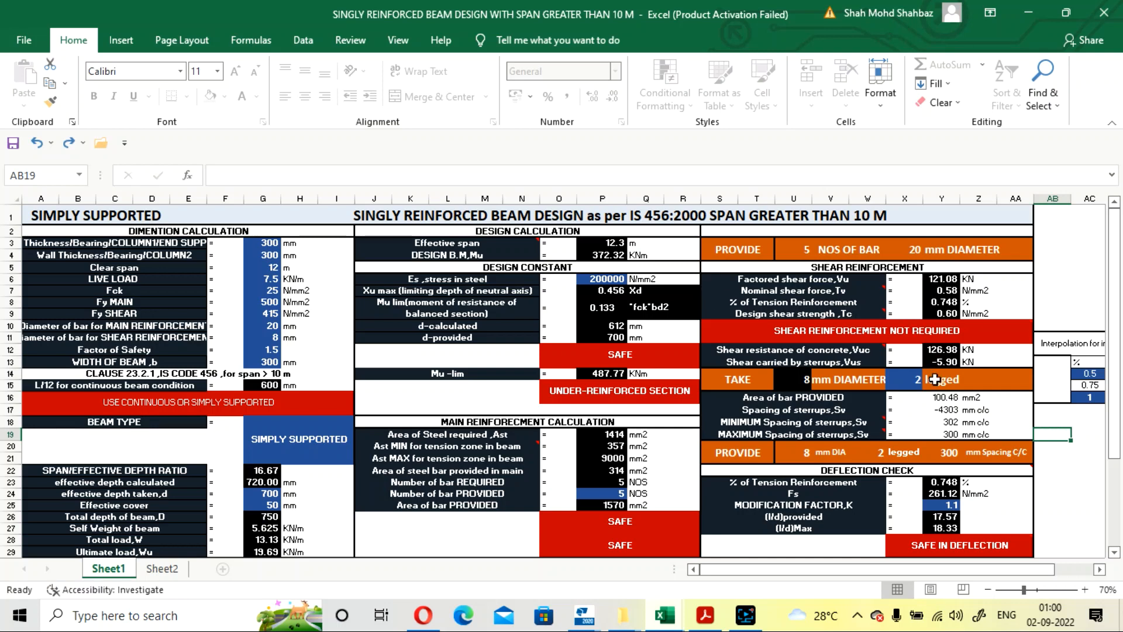
scroll(272, 257, down, 1)
scroll(272, 266, up, 1)
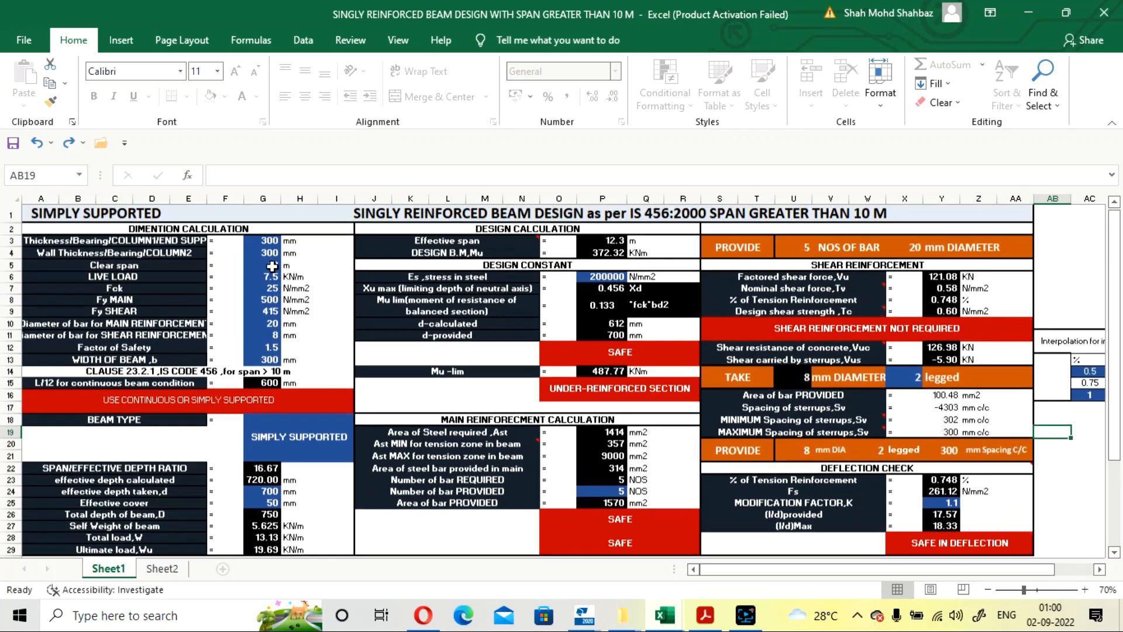
scroll(291, 385, down, 1)
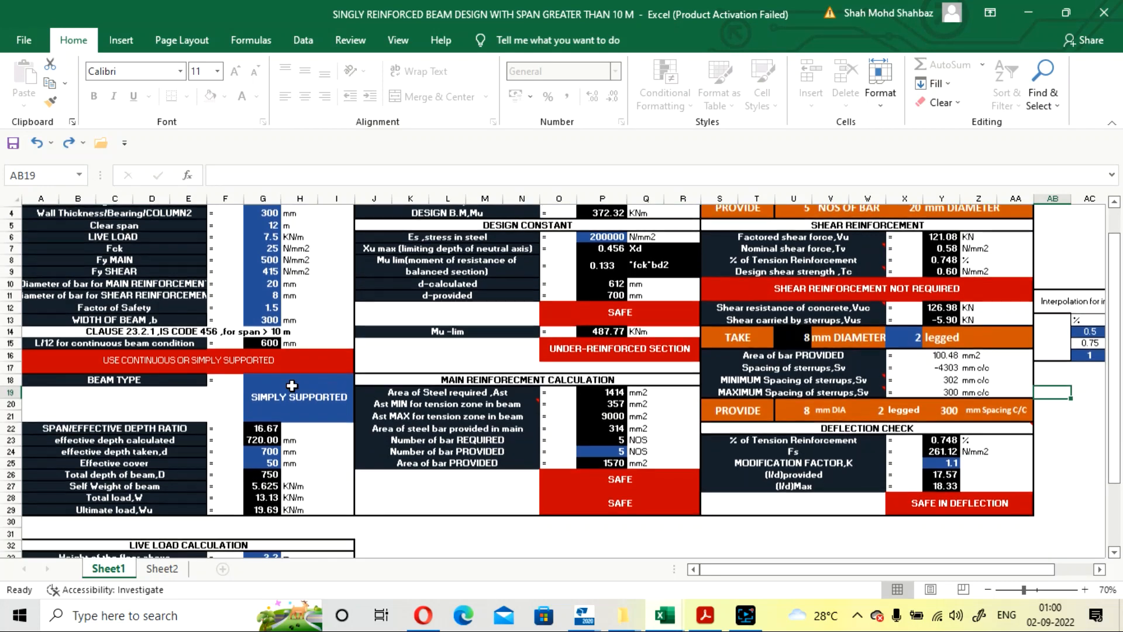
scroll(548, 429, up, 1)
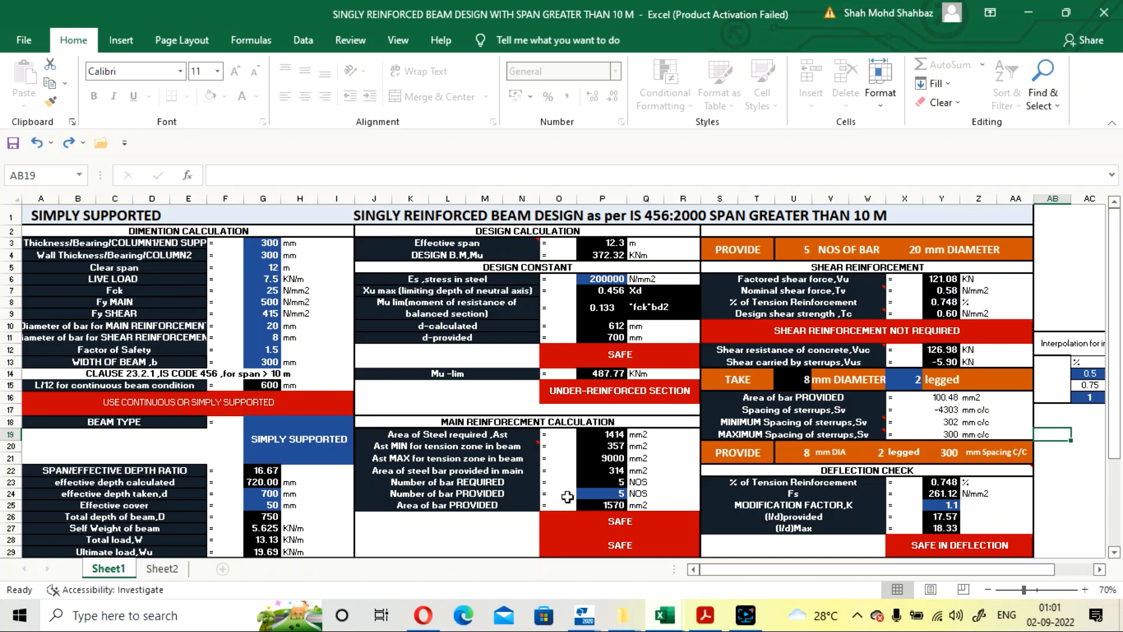
- Try 6 main bars provided in the main reinforcement calculation and restore the count to 5
click(599, 494)
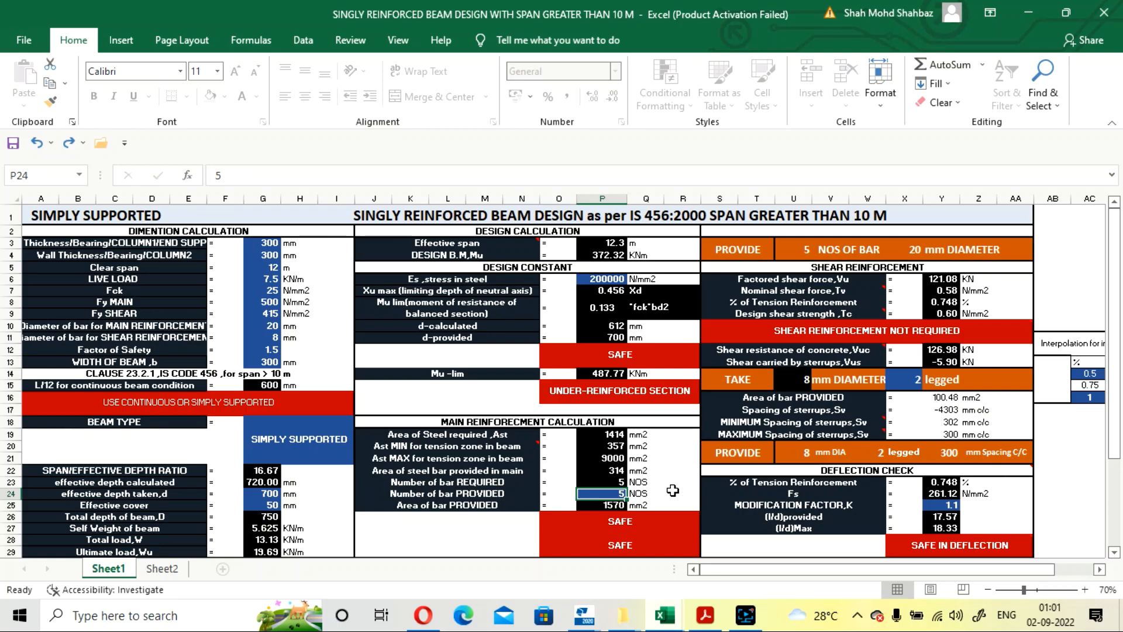
text(6)
key(Return)
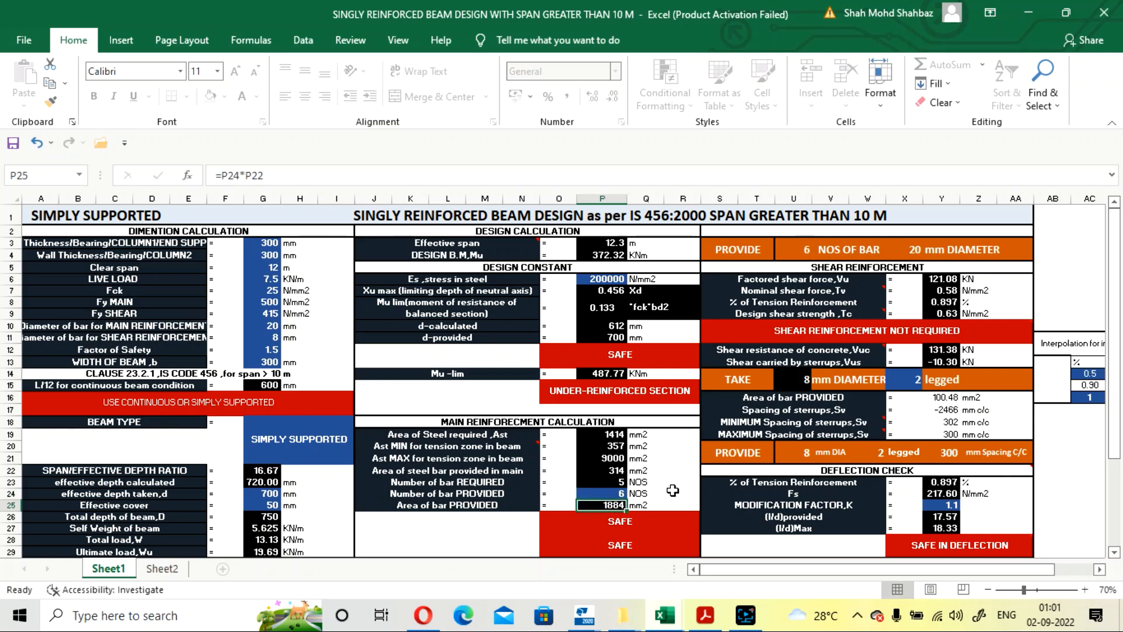
key(Up)
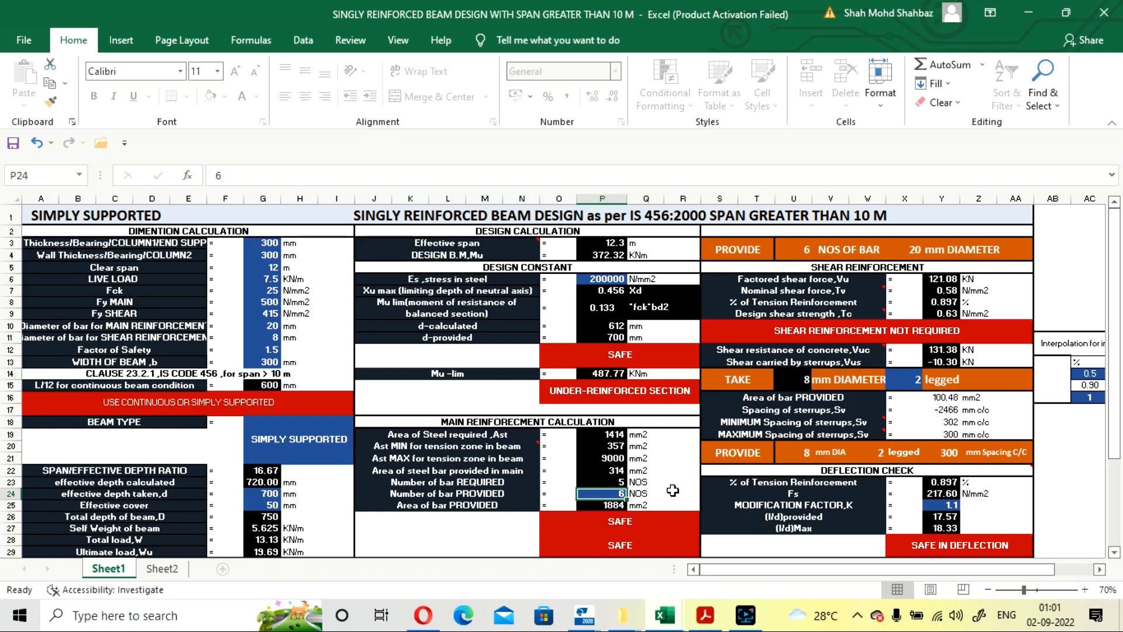
text(5)
key(Return)
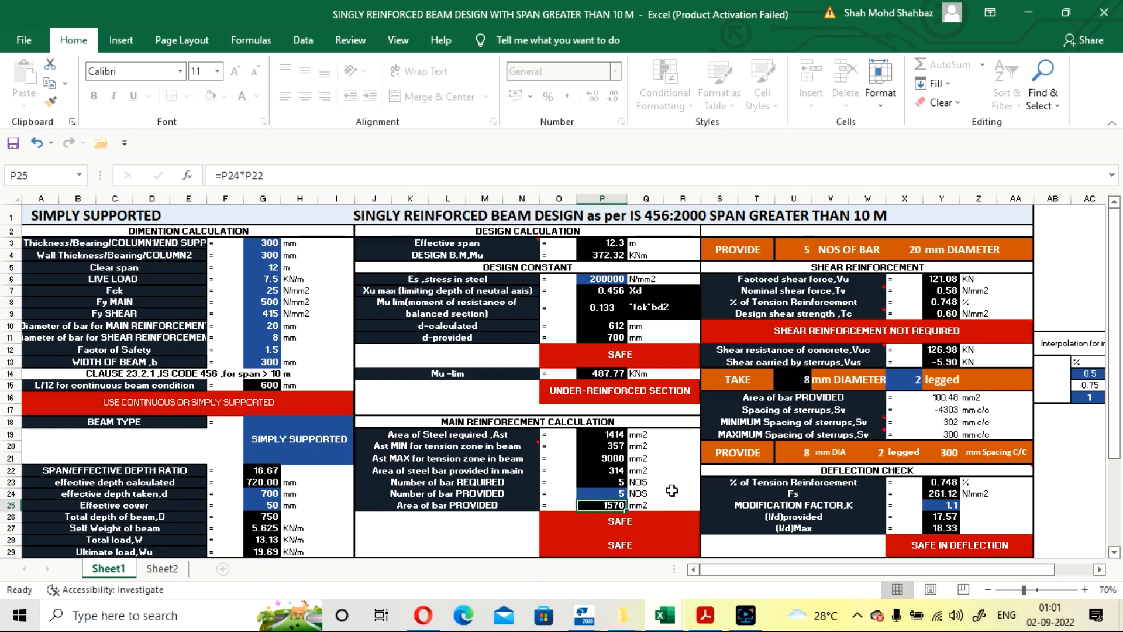
- Try 4 main bars provided and restore the count to 5
click(613, 495)
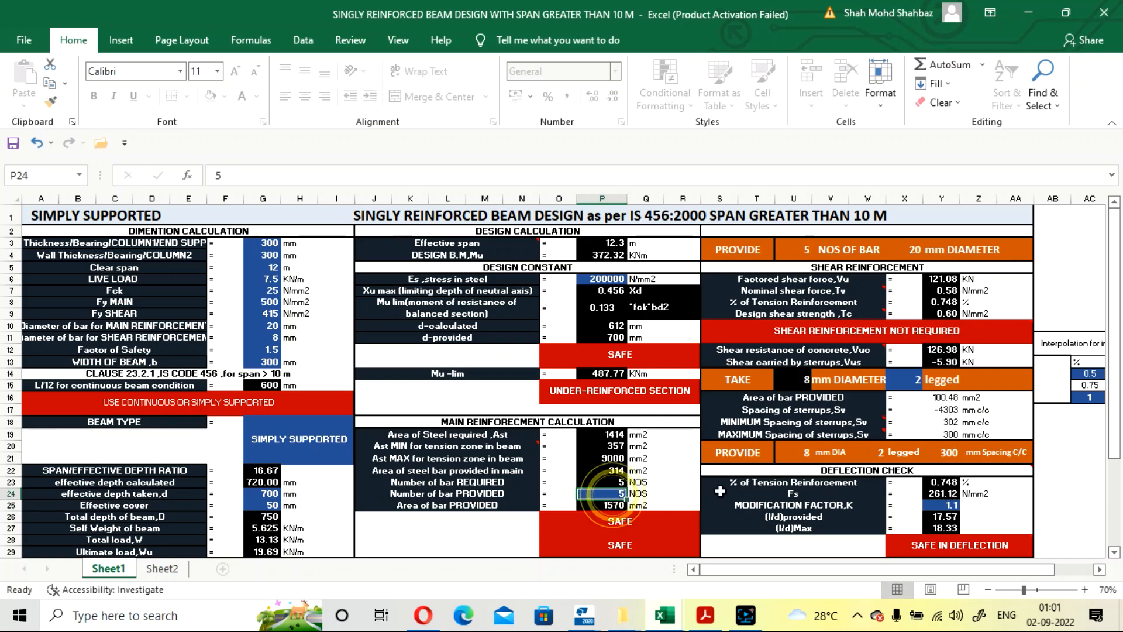
text(4)
key(Return)
scroll(594, 494, down, 2)
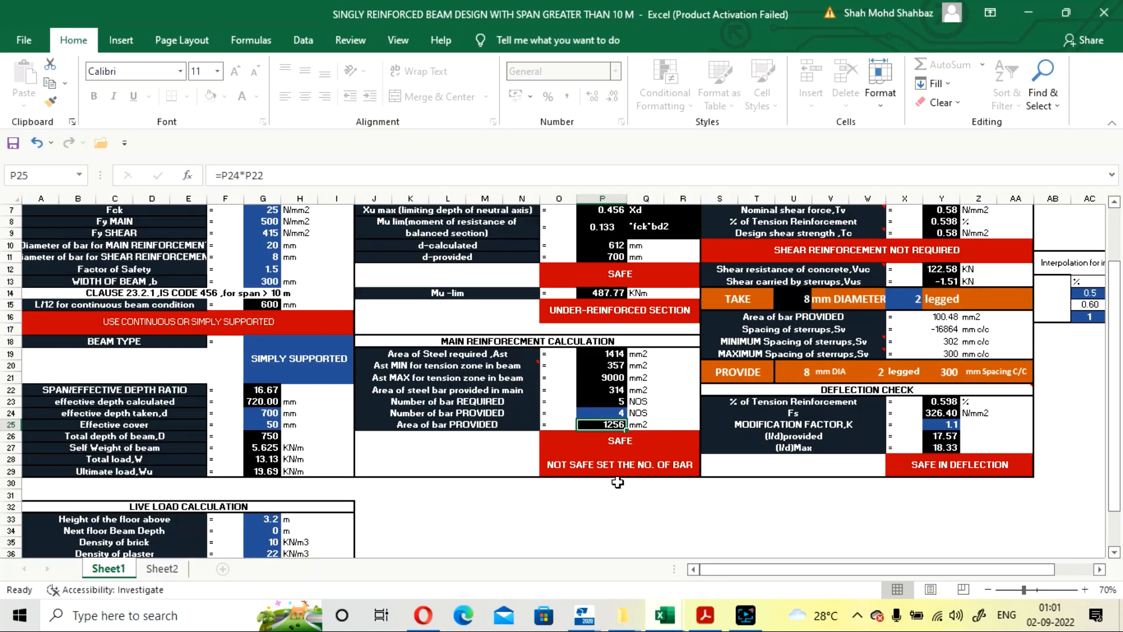
click(598, 411)
text(5)
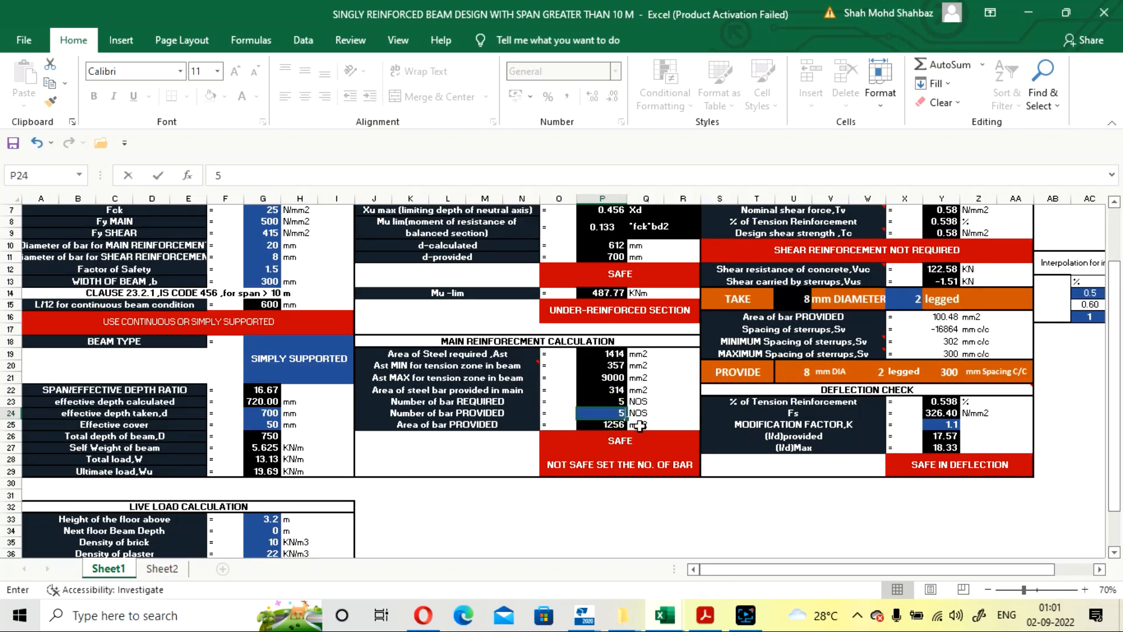
key(Return)
scroll(731, 512, up, 1)
- Try 6 and then 9 main bars provided
click(615, 449)
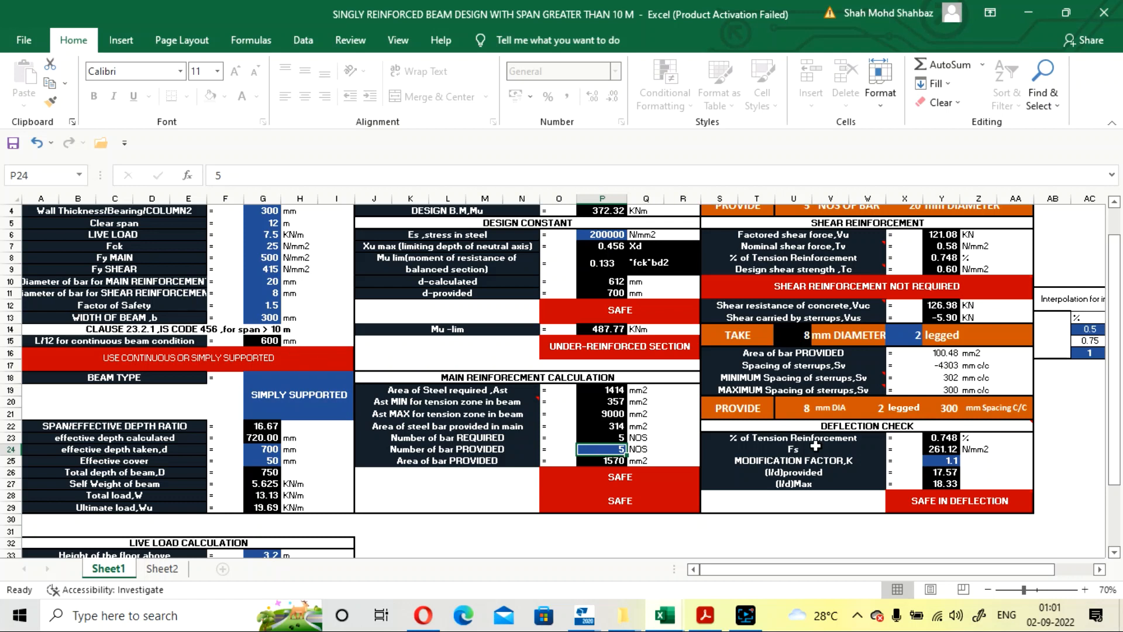
text(6)
key(Return)
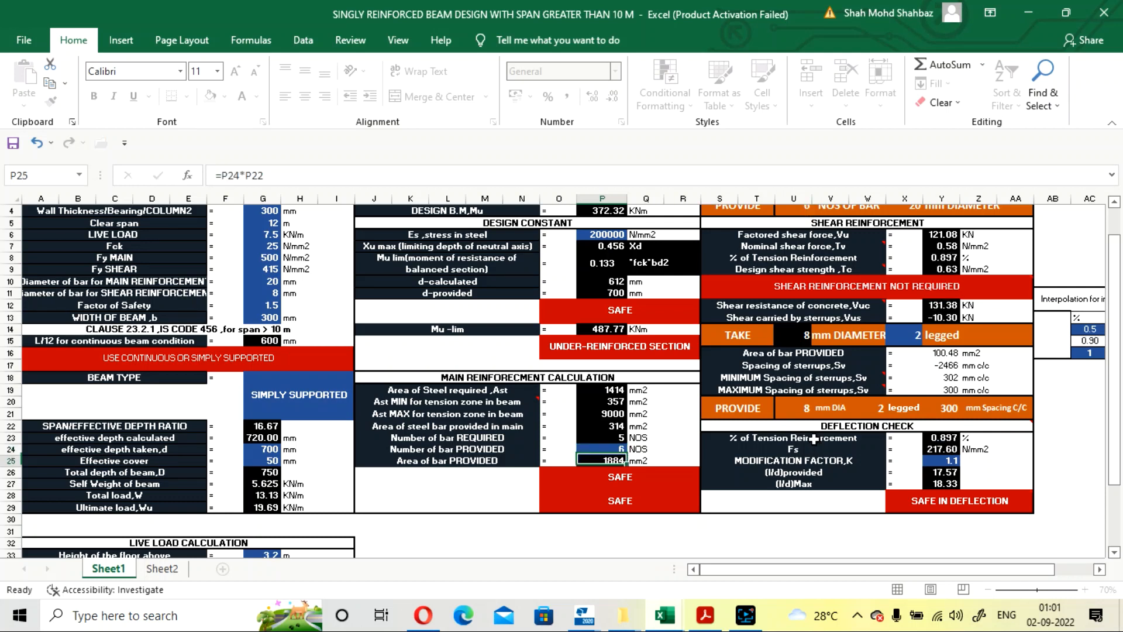
click(589, 449)
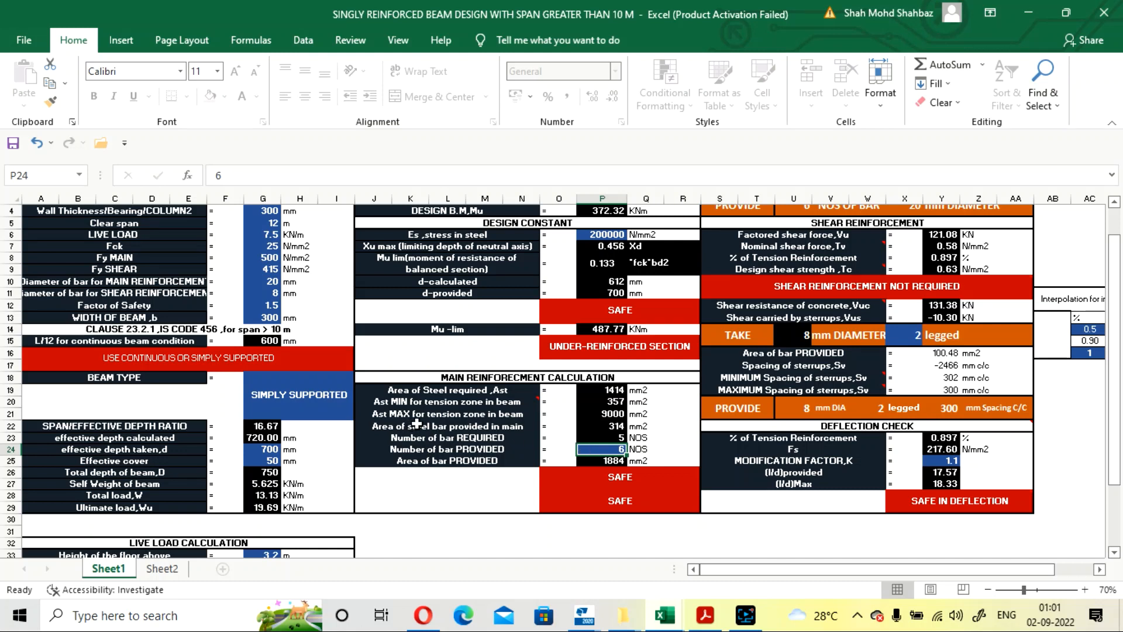
text(9)
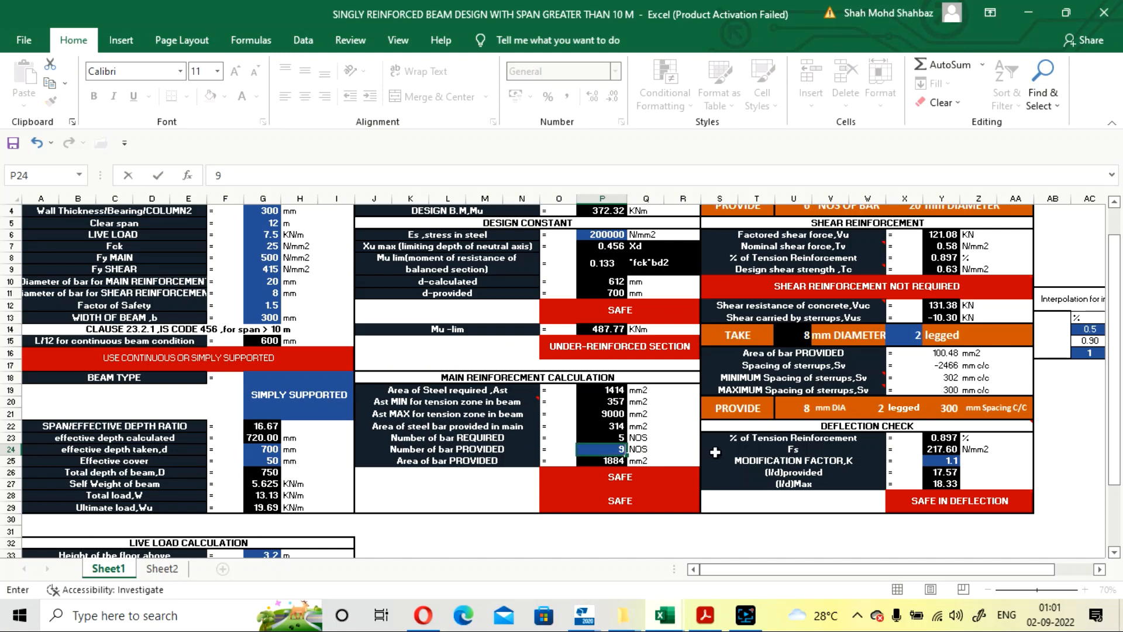
key(Return)
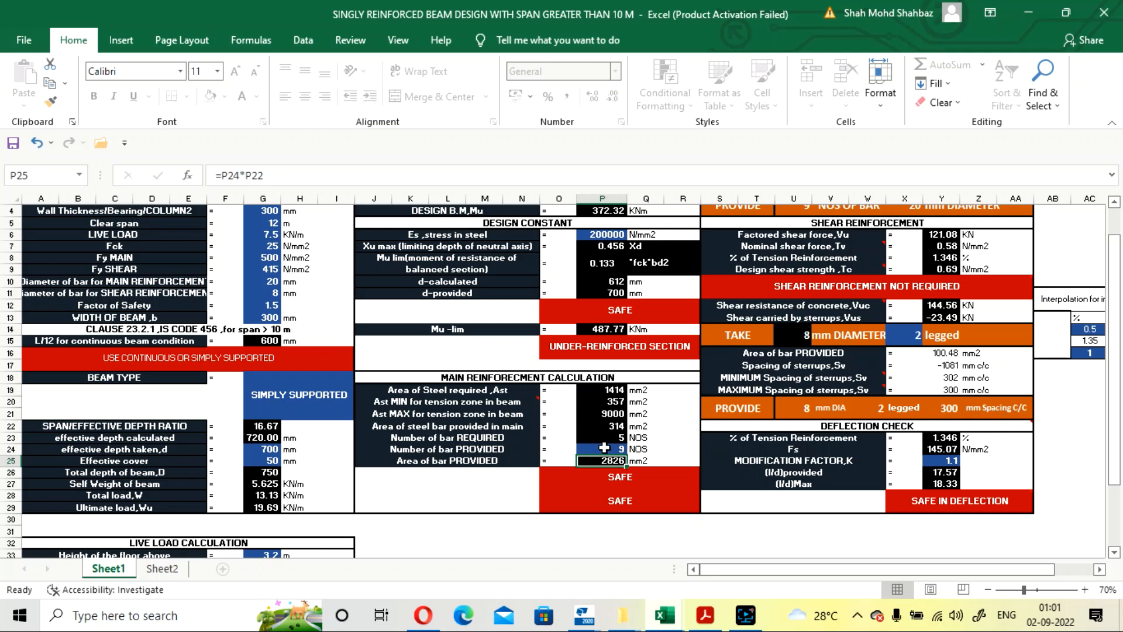
- Try 18 and then 25 main bars provided
click(604, 448)
text(1)
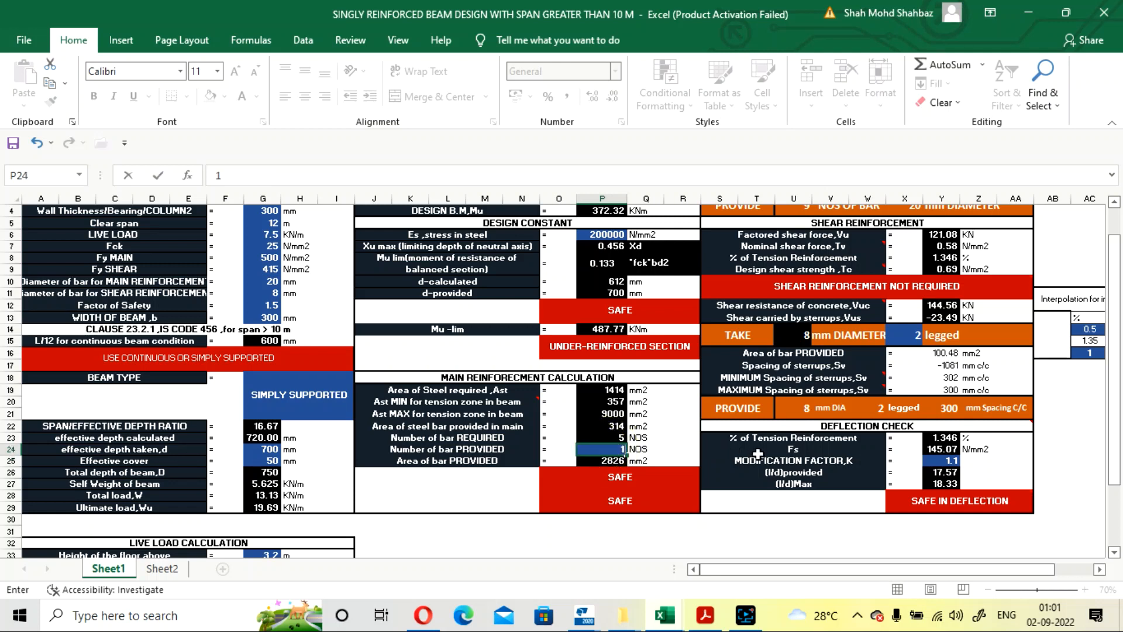
text(8)
key(Return)
click(601, 448)
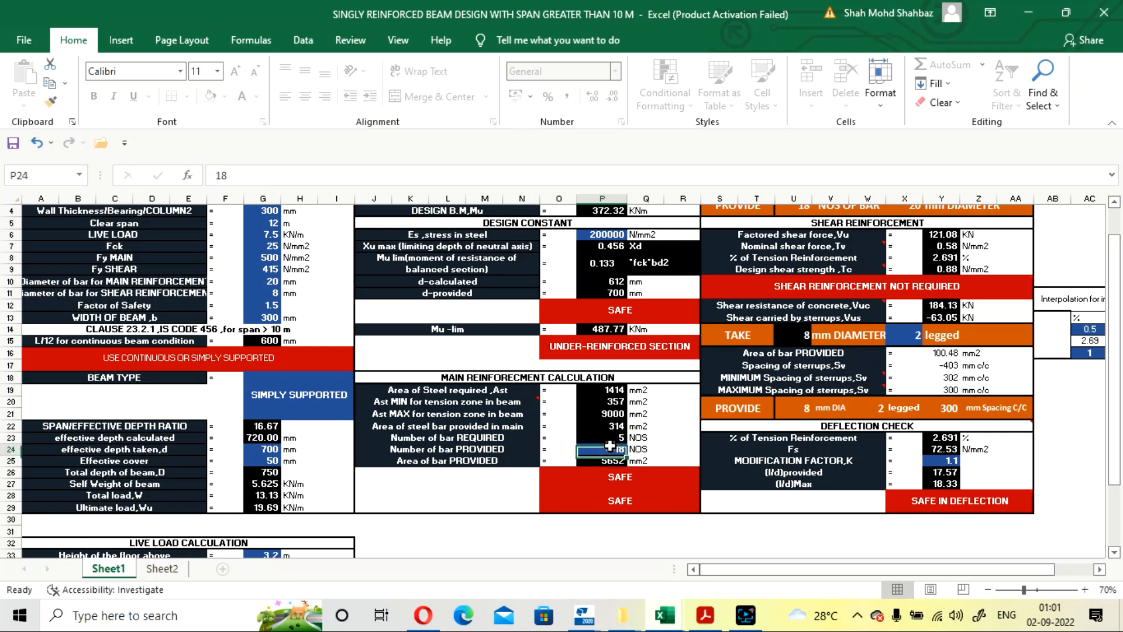
text(2)
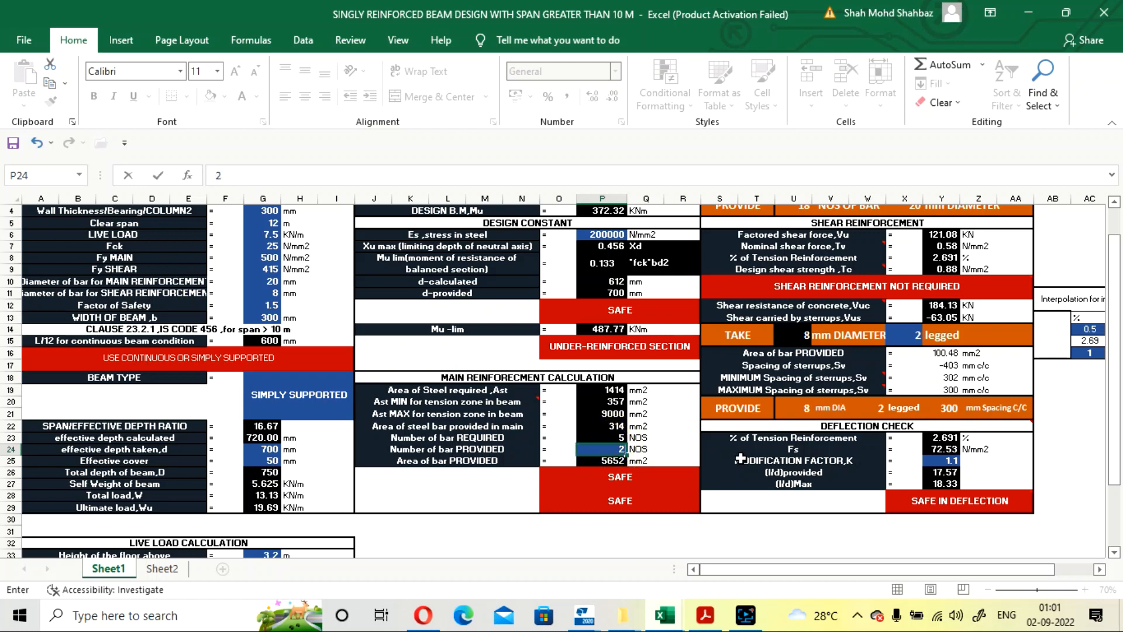
text(5)
key(Return)
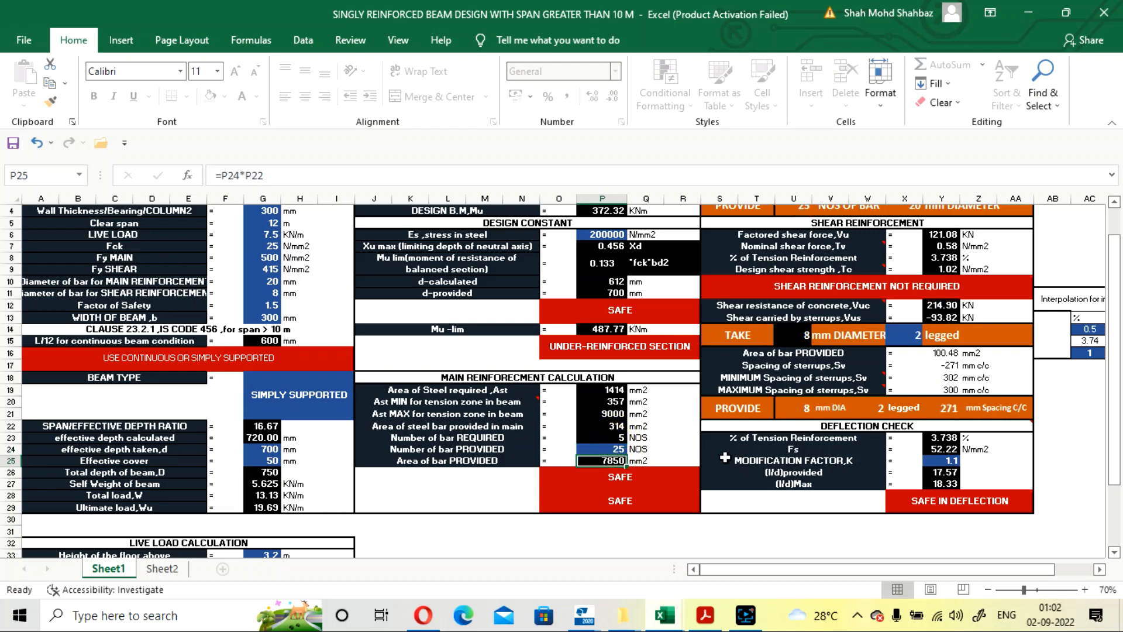
- Try 35 main bars provided and restore the number of bars provided to 5
click(602, 448)
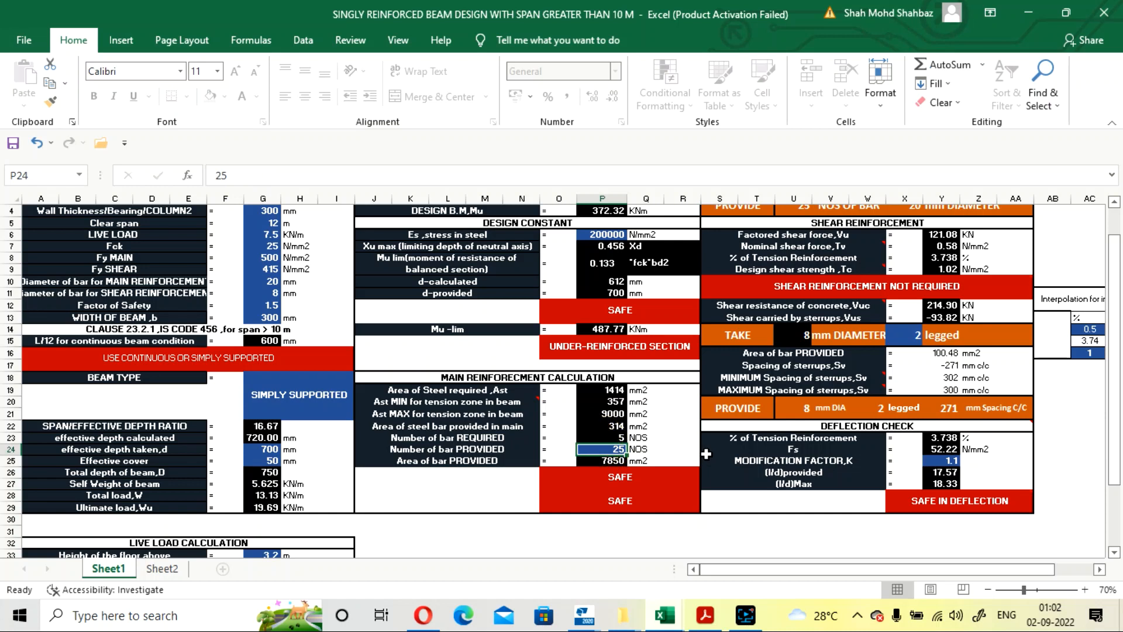
text(3)
key(Return)
click(608, 448)
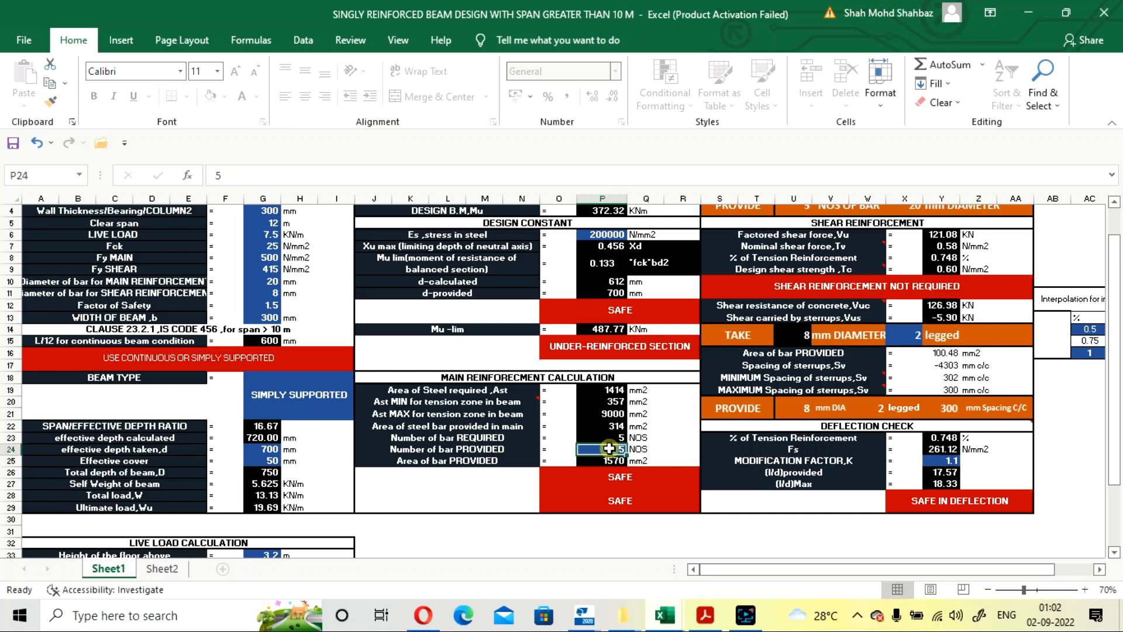
text(35)
key(Return)
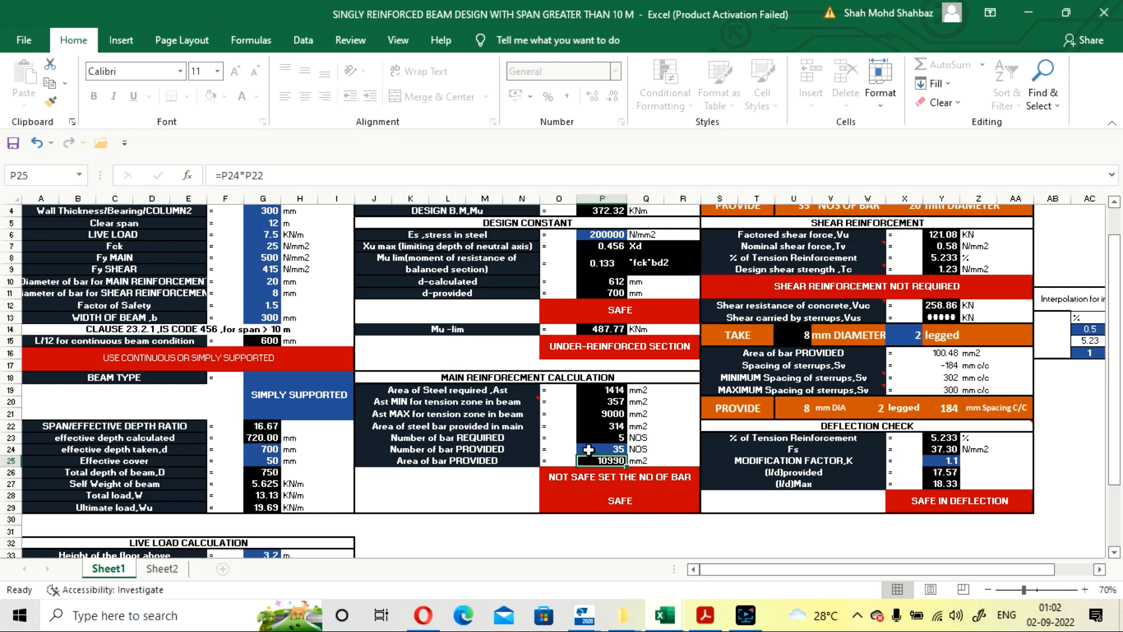
click(588, 449)
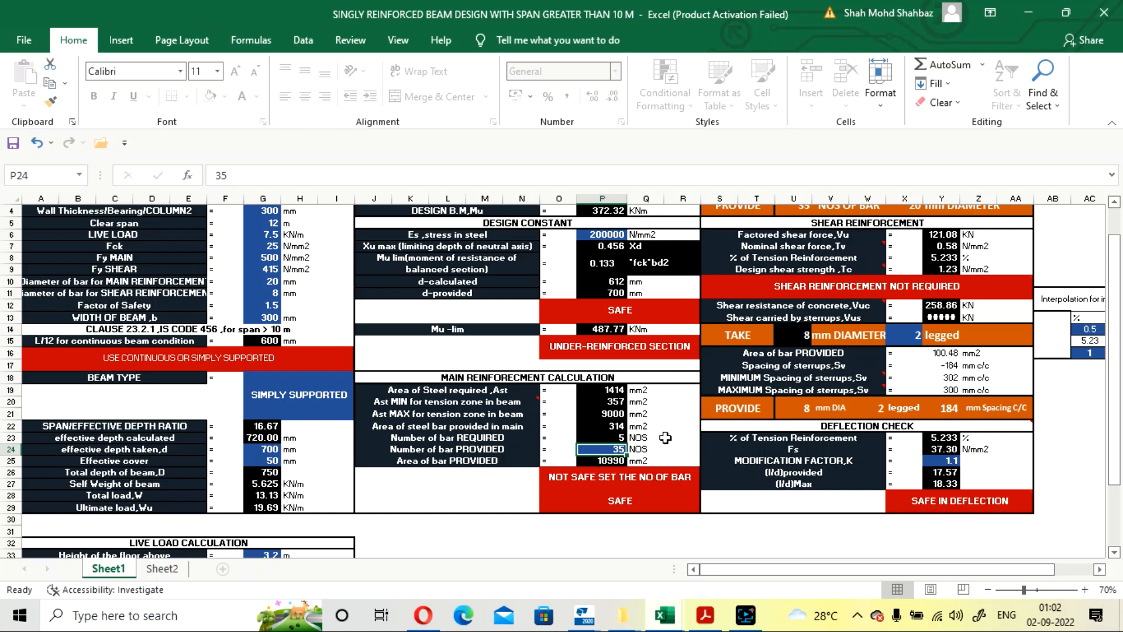
text(5)
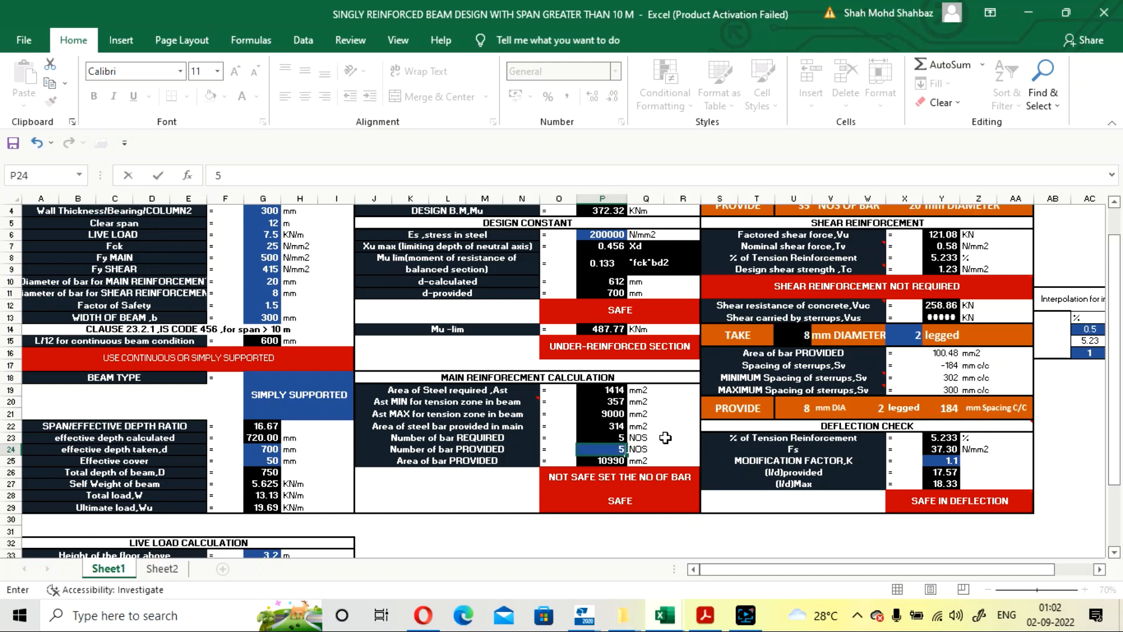
key(Return)
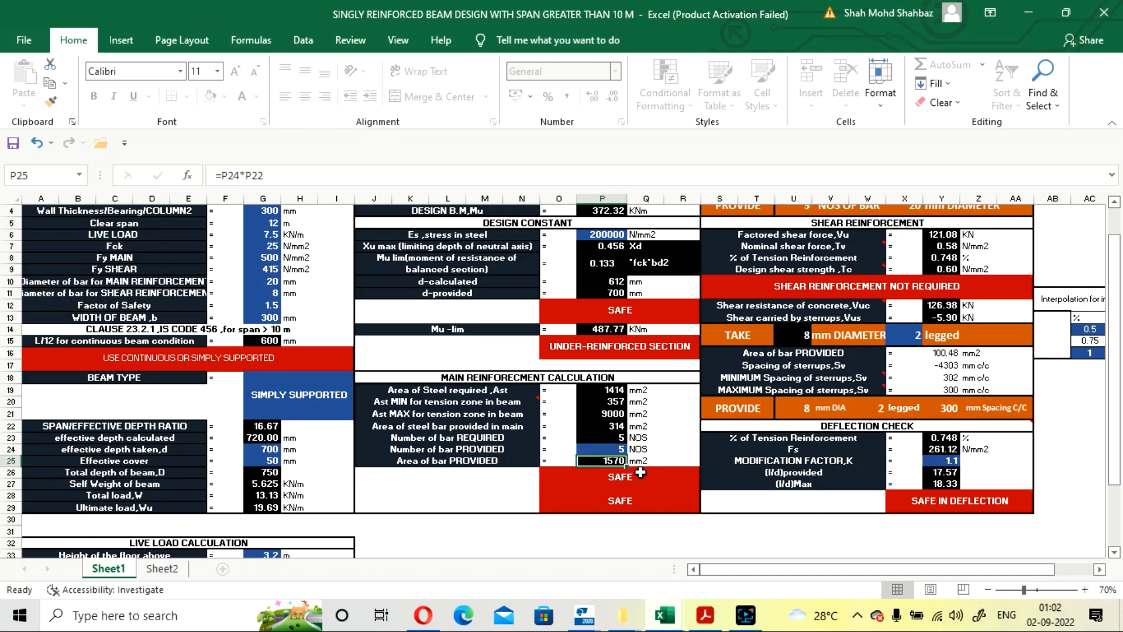
- Examine the interpolation table for intermediate values beside the design sheet
scroll(882, 488, up, 1)
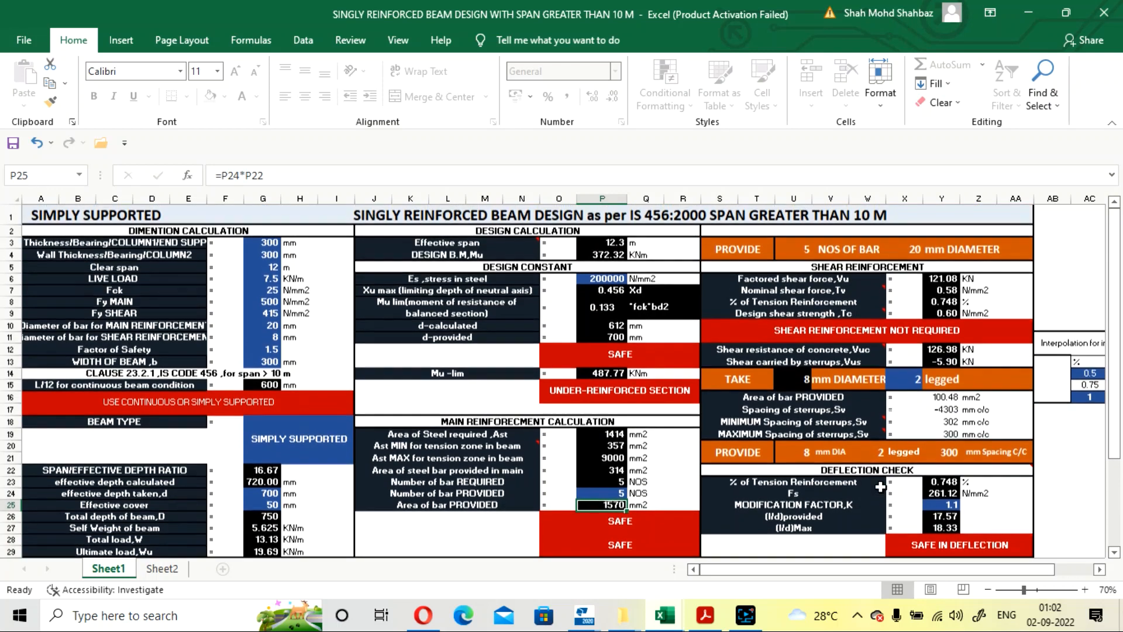
mouse_move(761, 339)
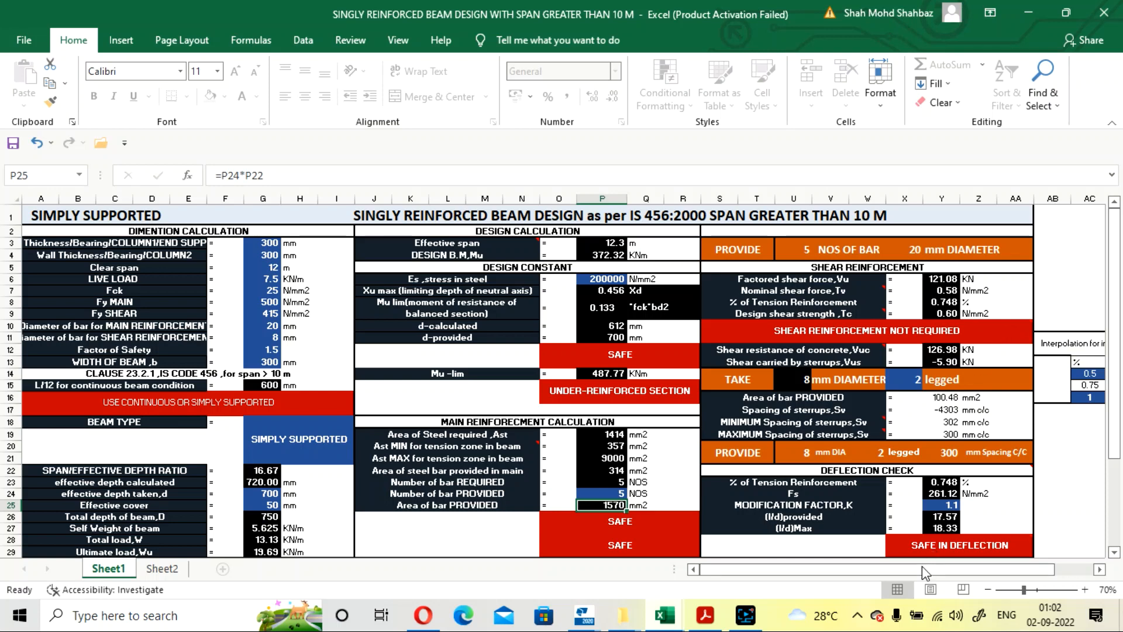
drag(921, 568, 936, 568)
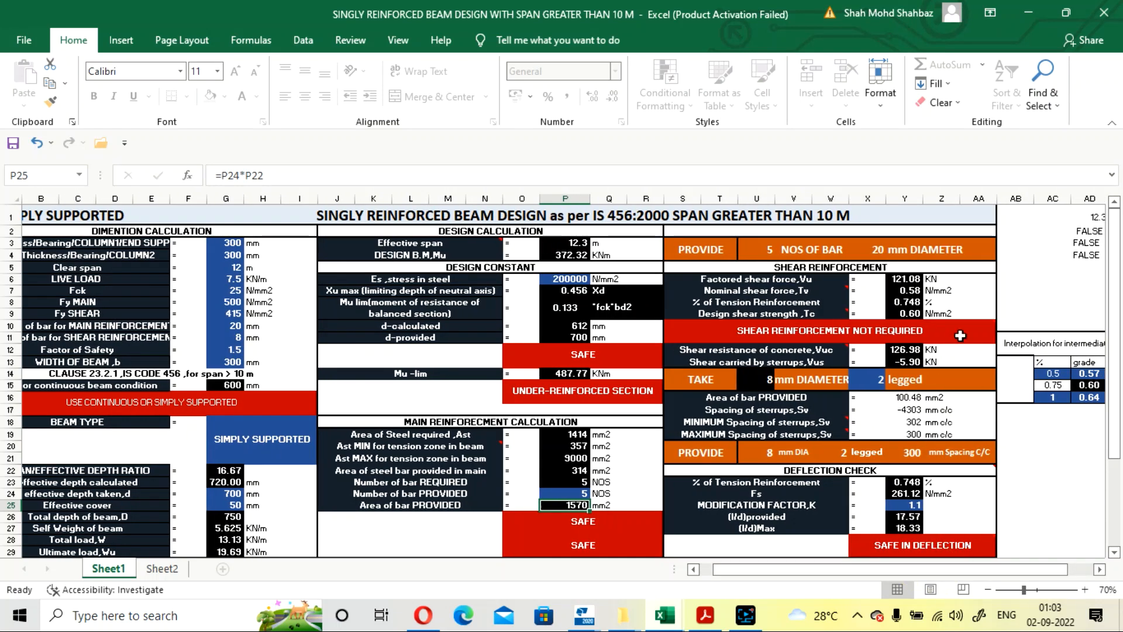
mouse_move(960, 335)
scroll(959, 576, right, 2)
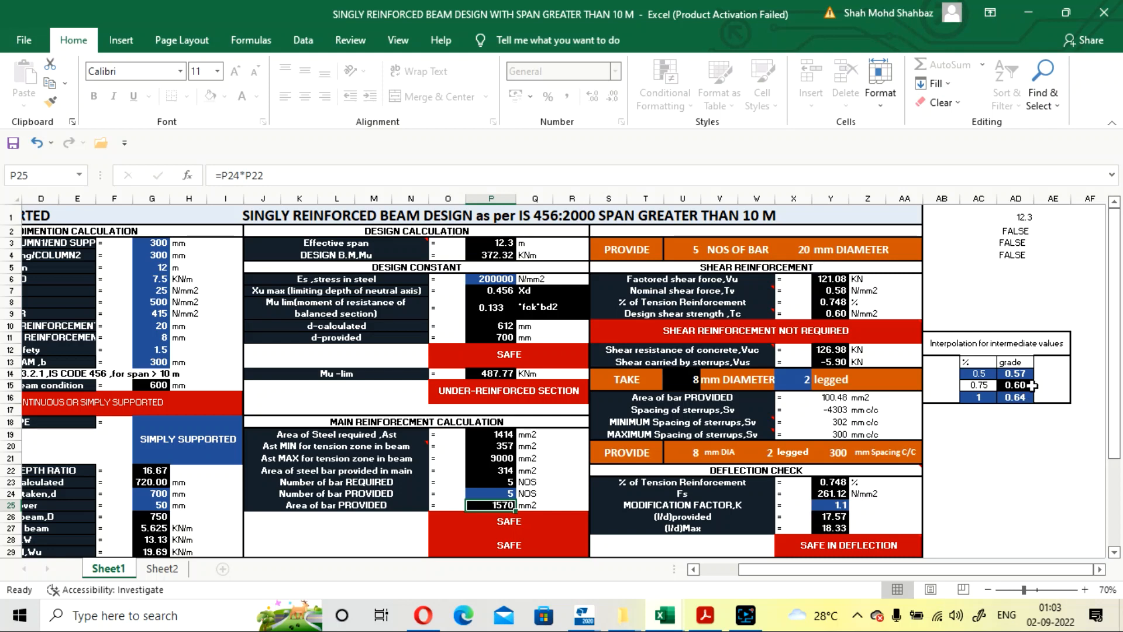
drag(1006, 570, 890, 565)
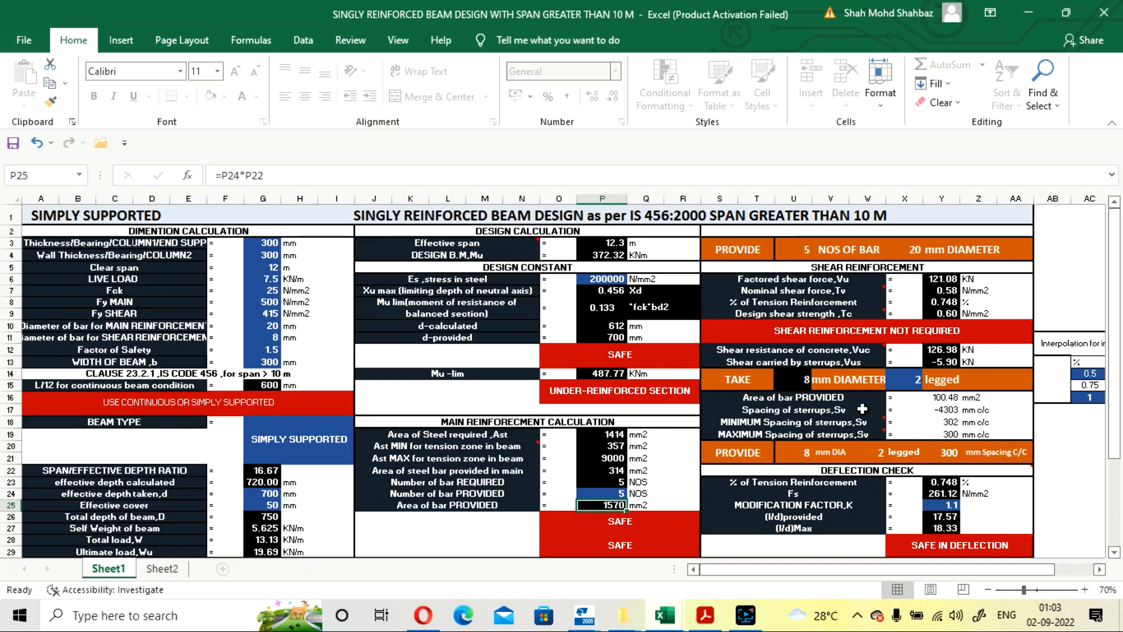
scroll(862, 409, down, 2)
scroll(872, 421, up, 2)
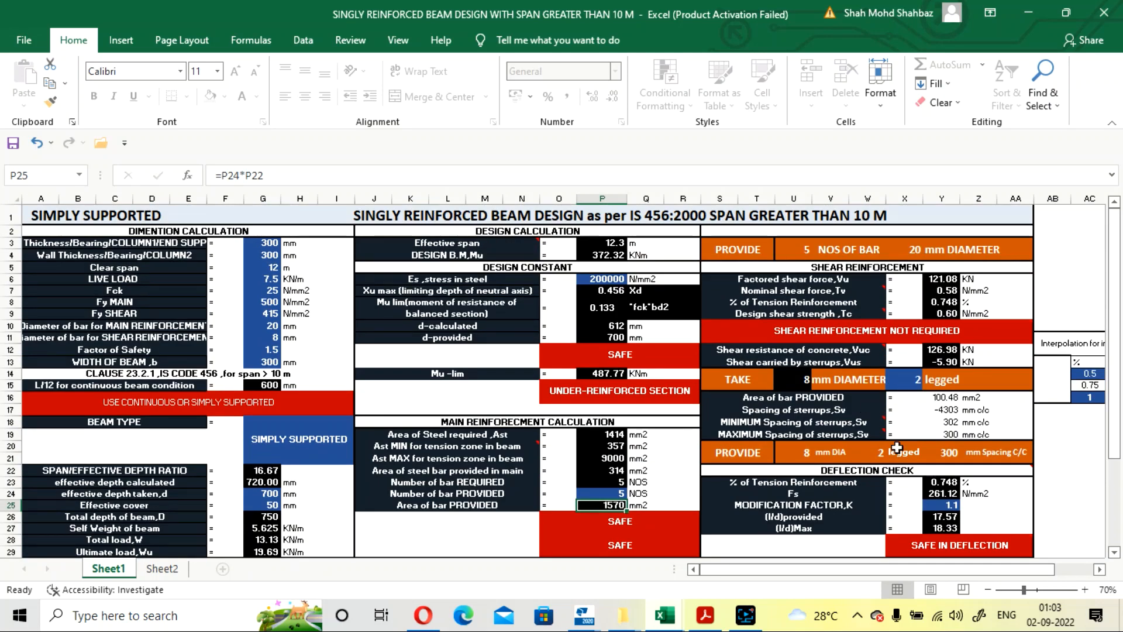
scroll(883, 434, down, 2)
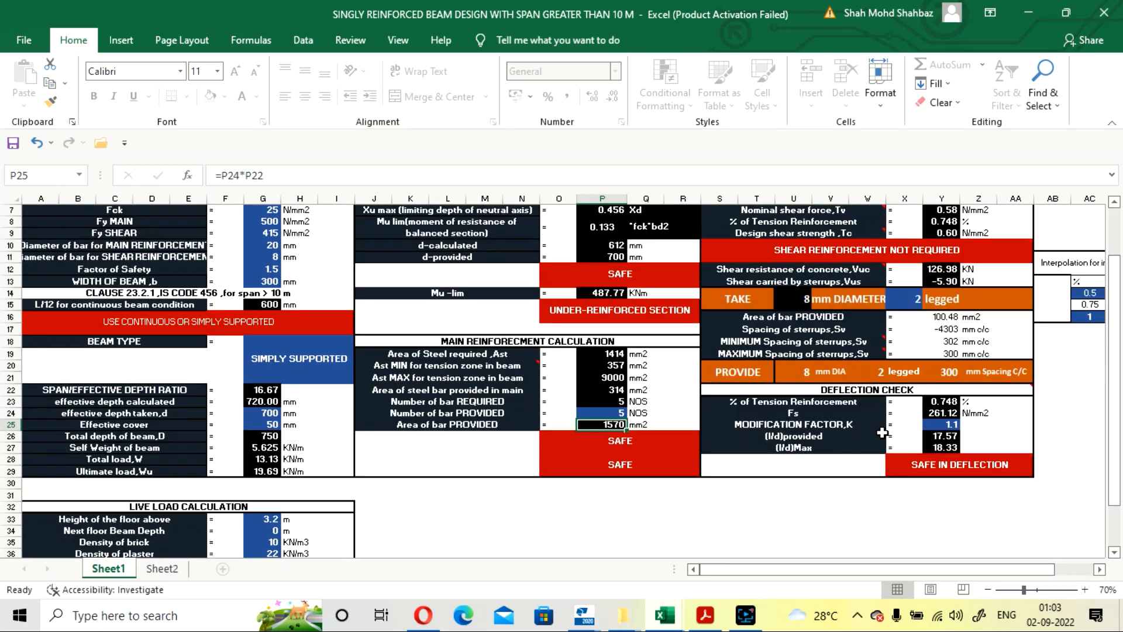
- Review the beam reinforcement drawing on the second sheet and return to the design sheet's column support thickness
click(156, 571)
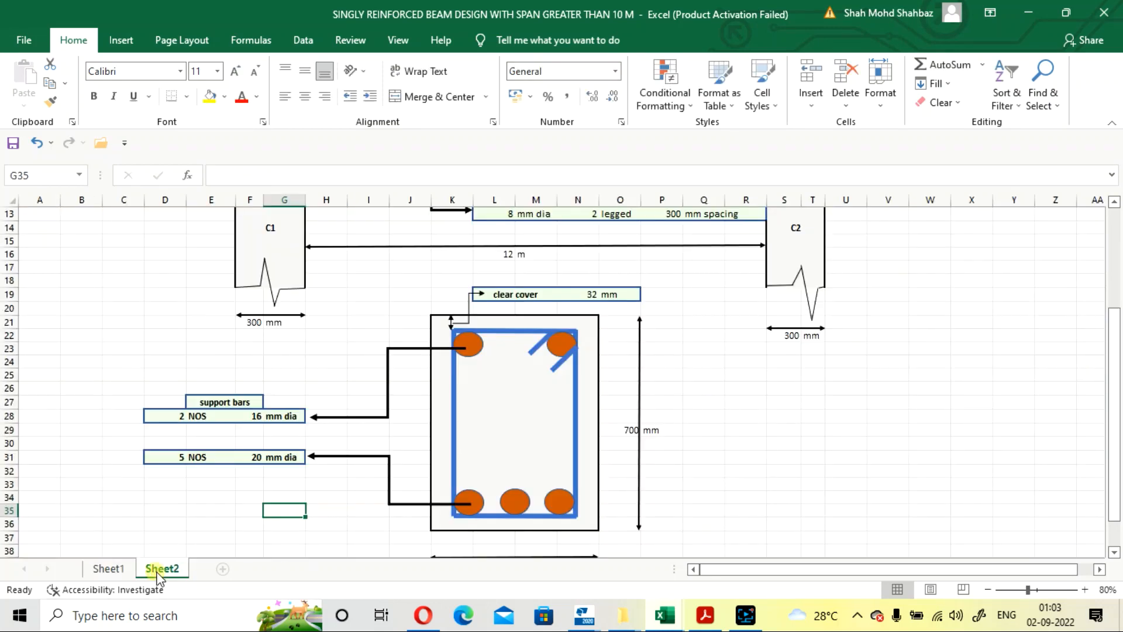
scroll(776, 431, up, 3)
scroll(776, 431, down, 3)
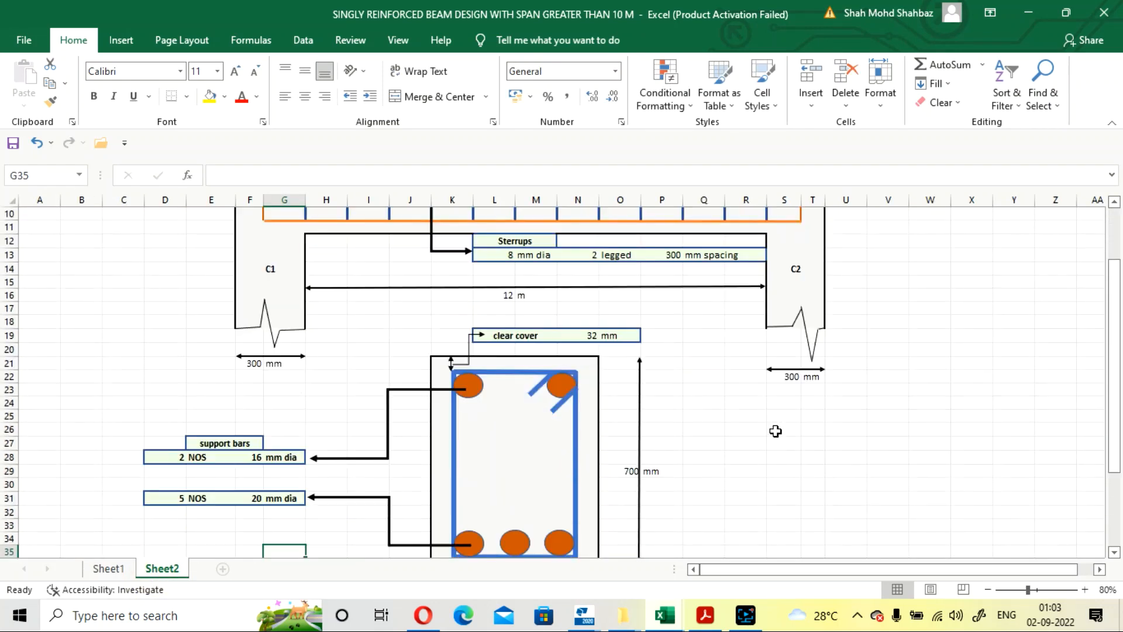
scroll(775, 431, up, 3)
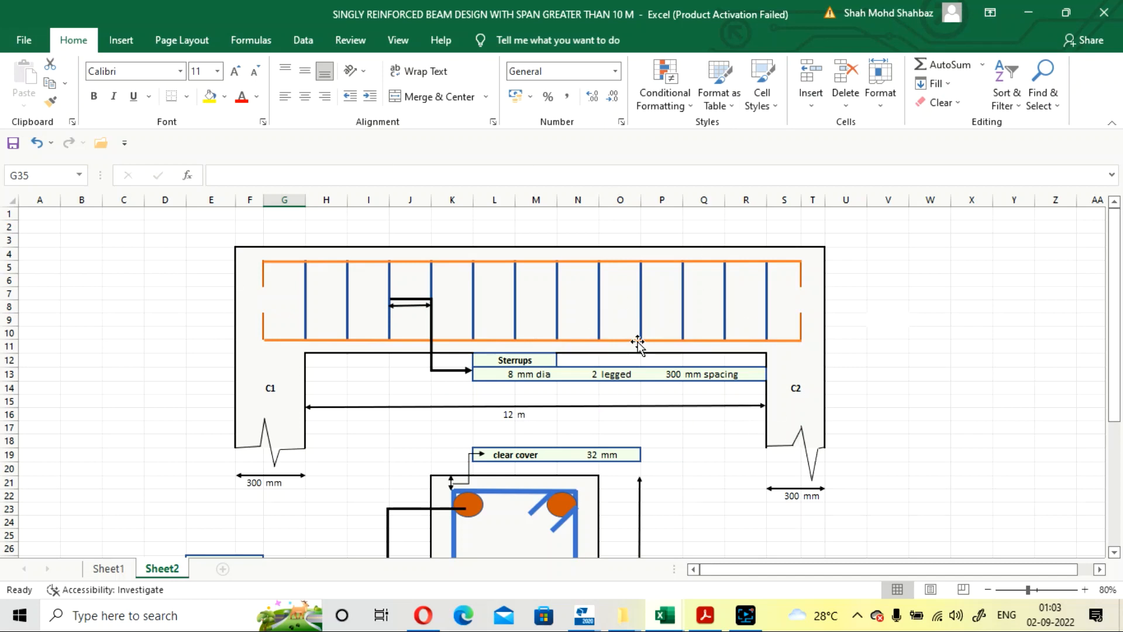
scroll(553, 379, down, 1)
scroll(815, 343, down, 5)
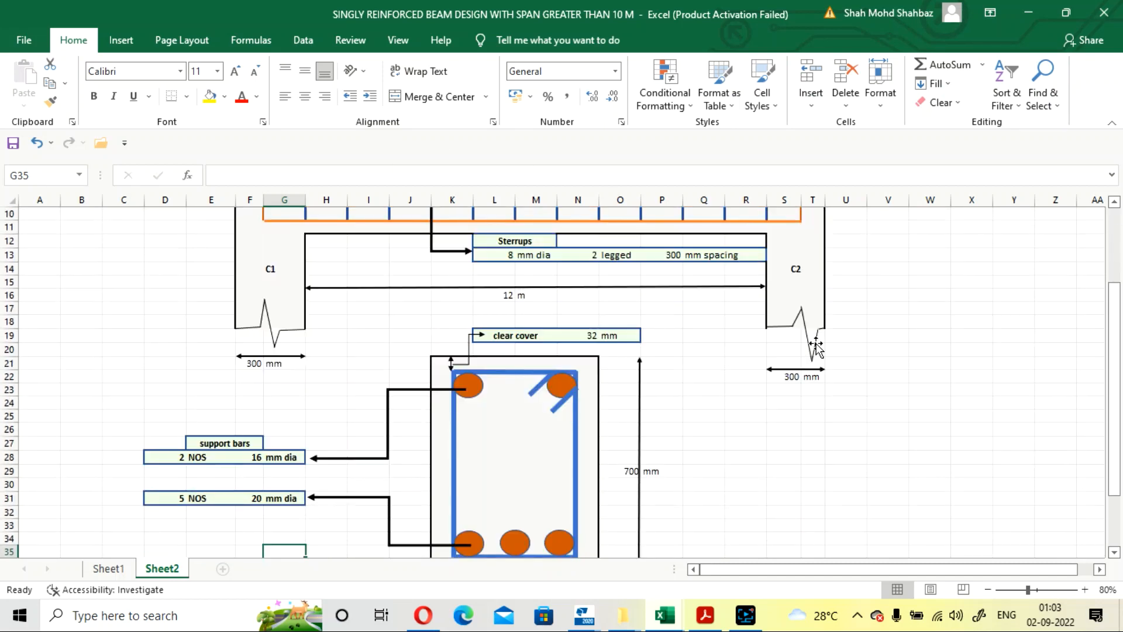
click(124, 570)
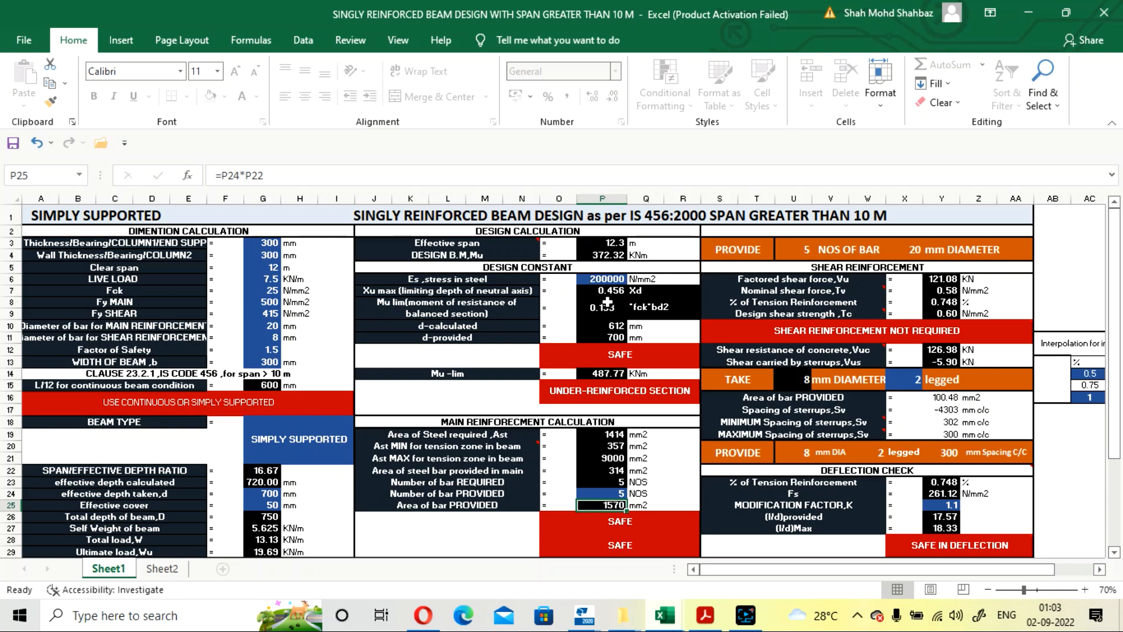
click(253, 242)
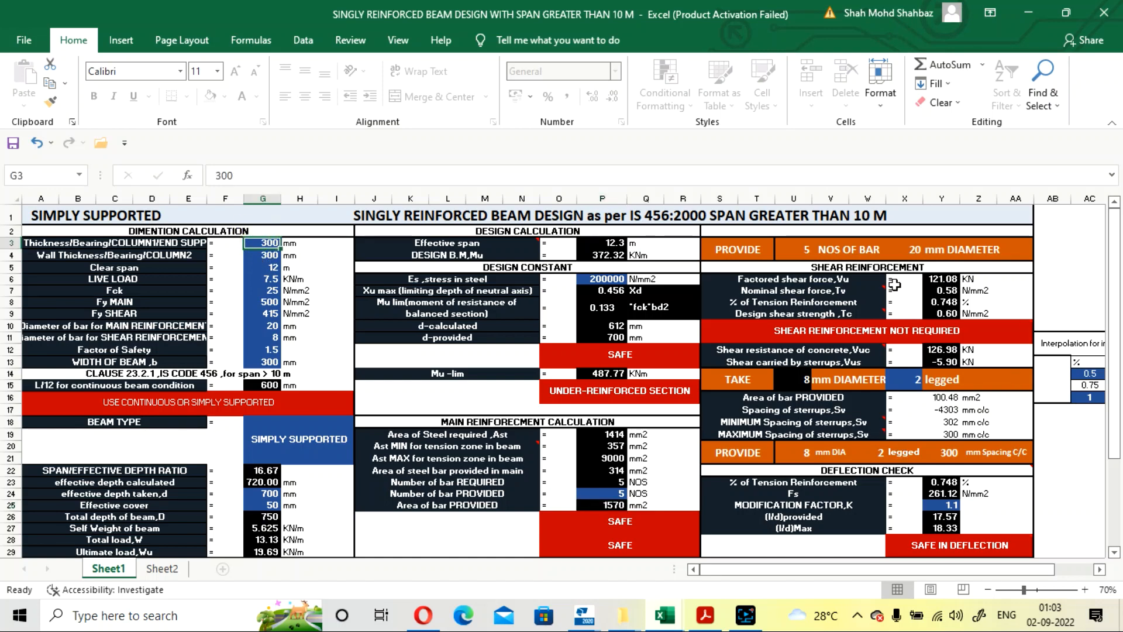
- Inspect the formulas behind the factored shear force, percentage of tension reinforcement and maximum tension steel area cells
click(941, 290)
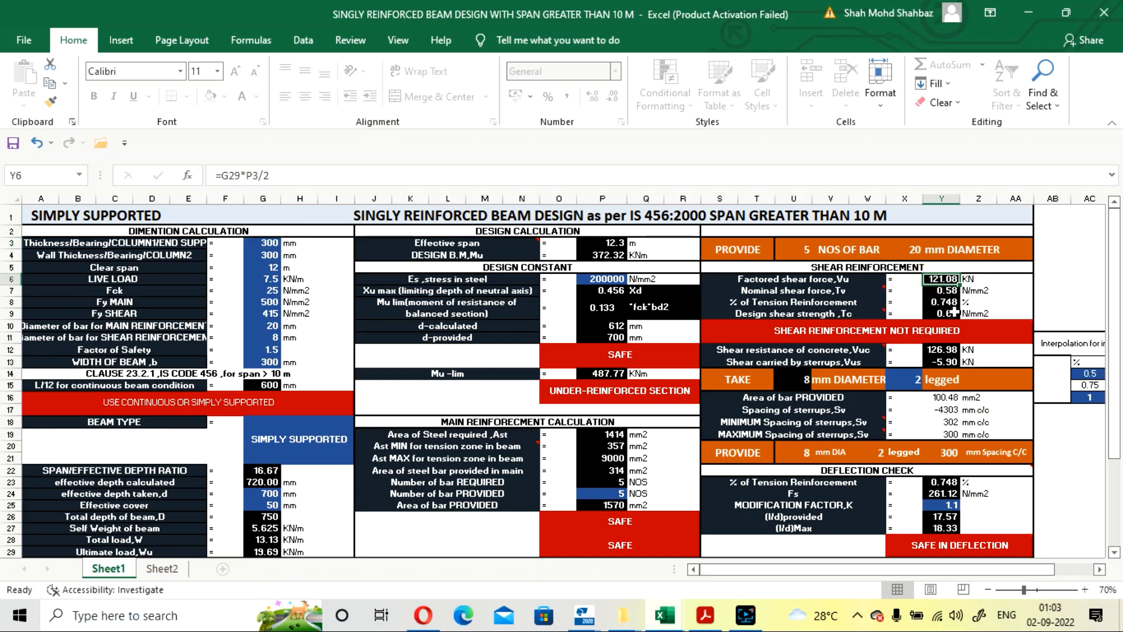
click(946, 302)
double_click(946, 302)
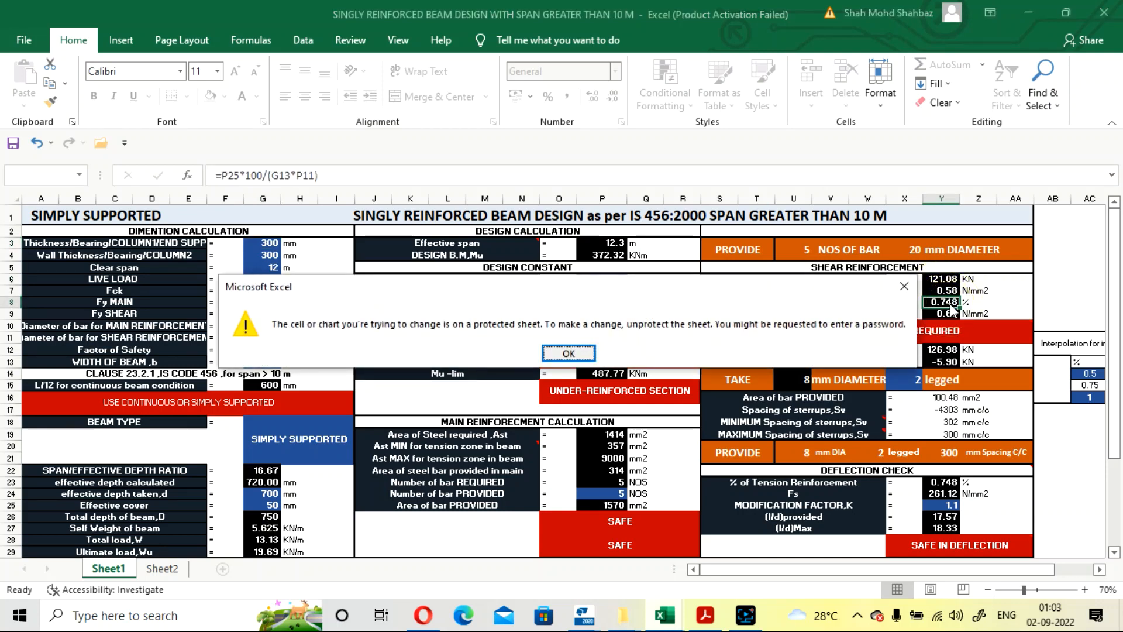
click(588, 355)
scroll(433, 480, down, 2)
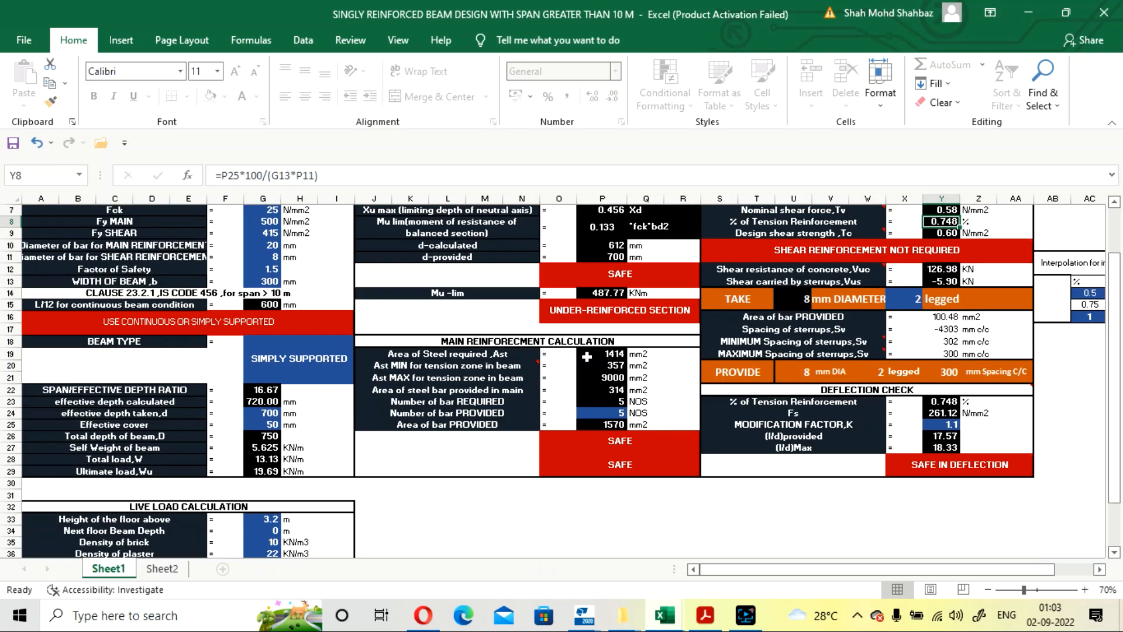
scroll(462, 478, up, 2)
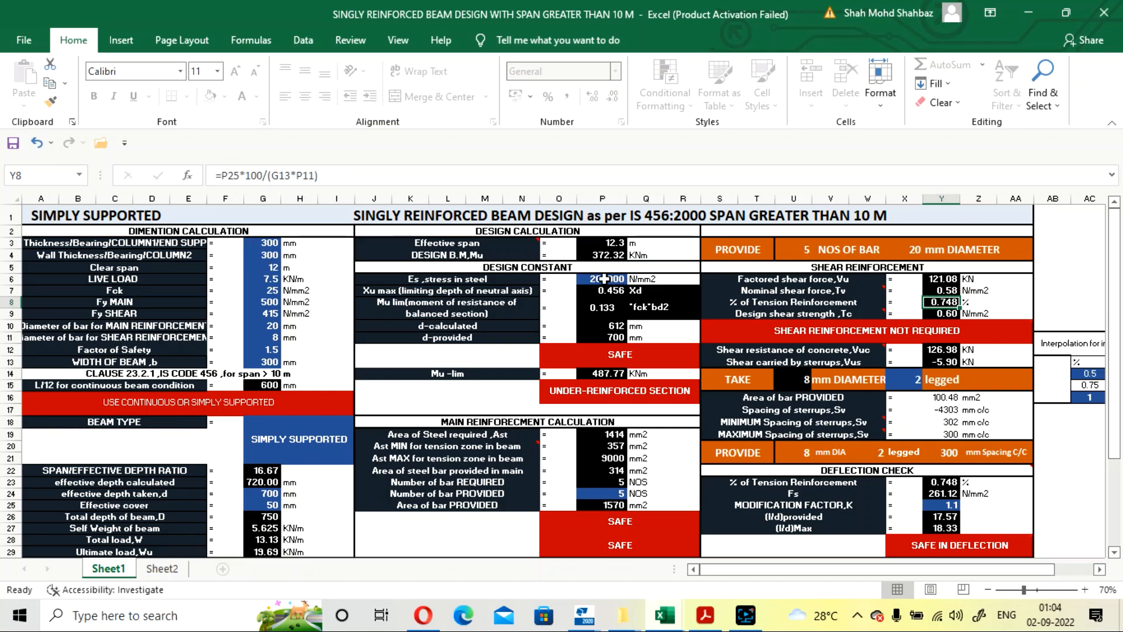
click(610, 456)
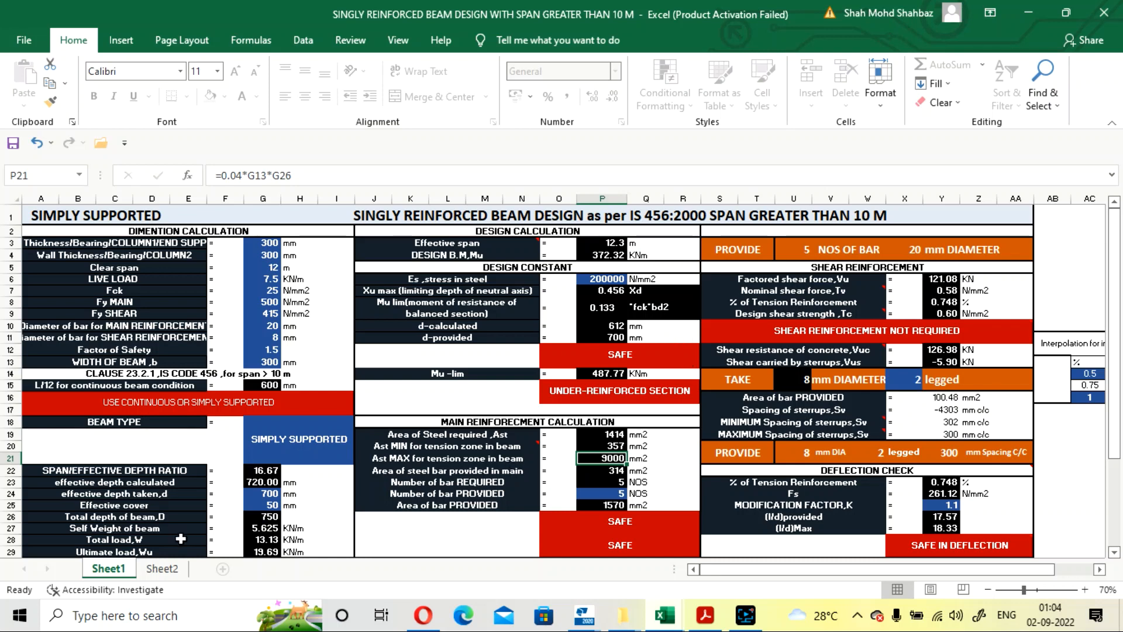
scroll(464, 447, down, 1)
scroll(464, 447, down, 3)
scroll(456, 450, up, 4)
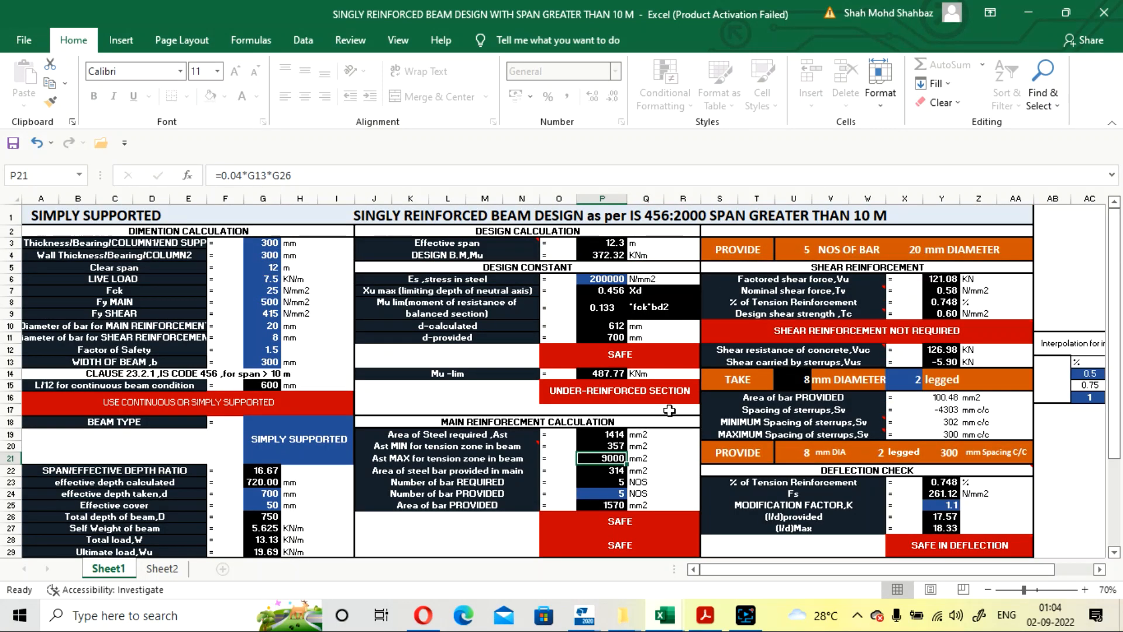
click(743, 617)
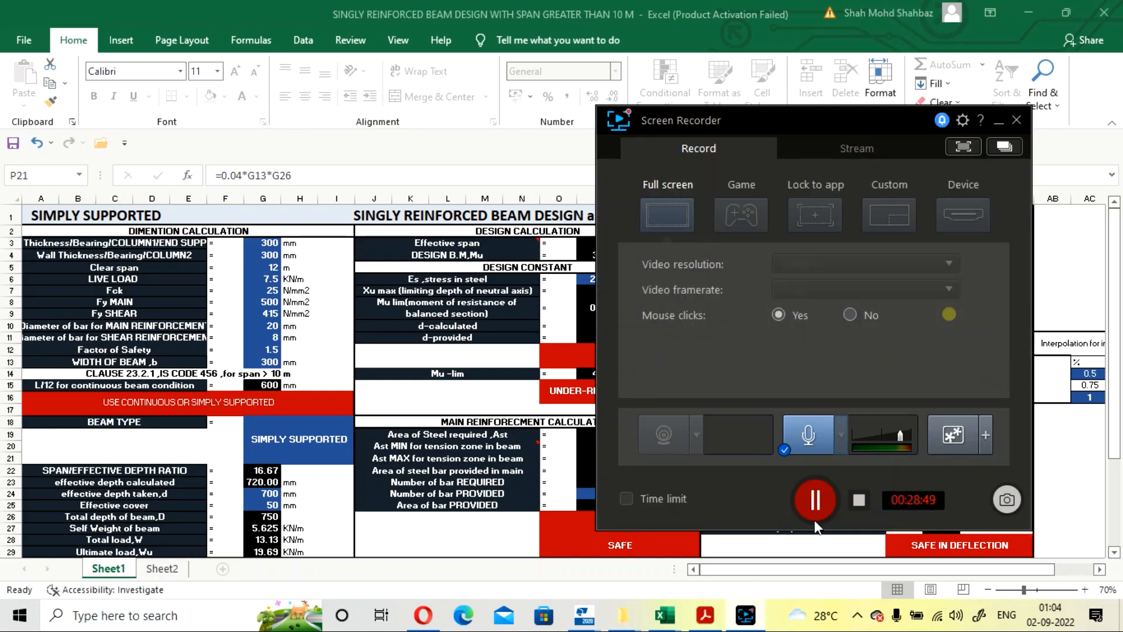